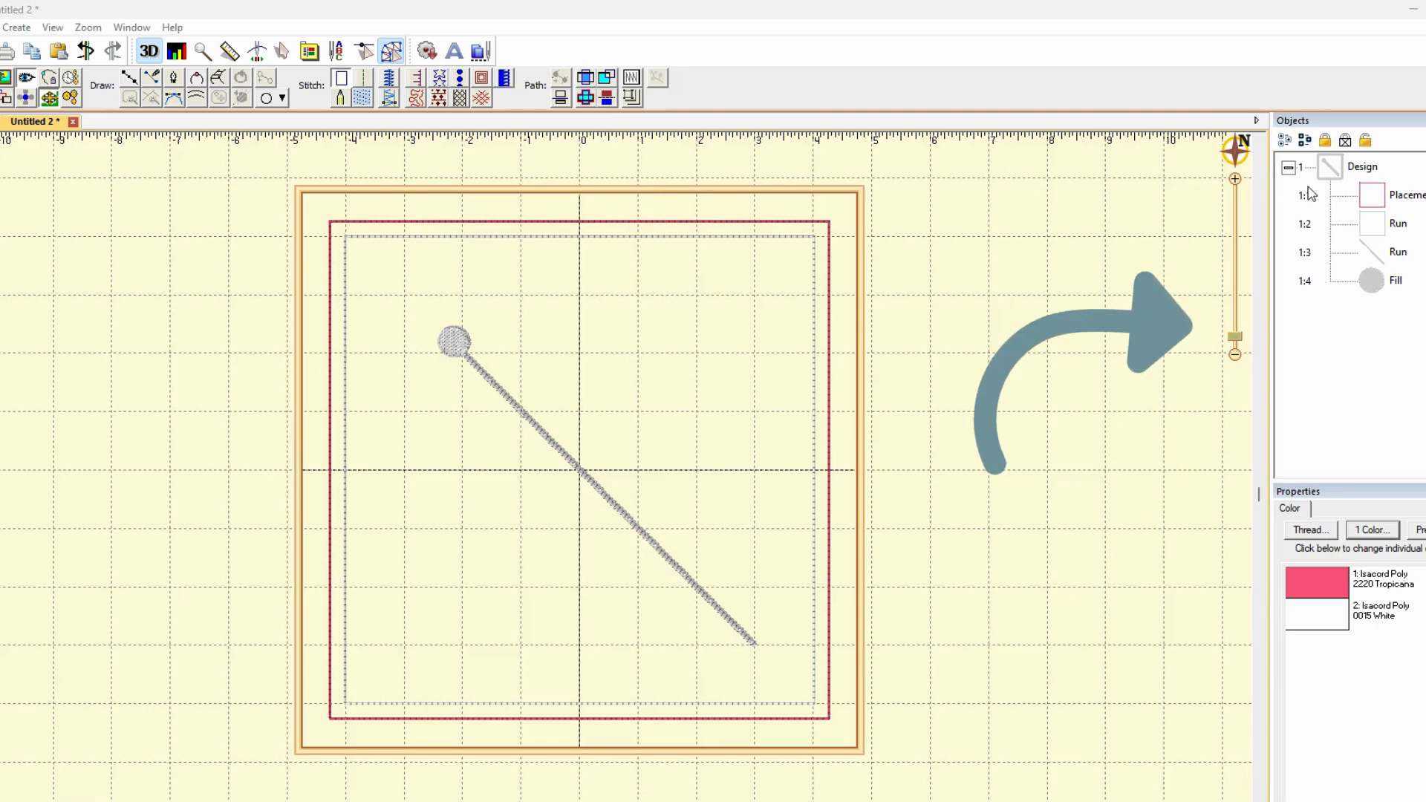
{"action": "left_click", "coordinate": [1369, 169]}
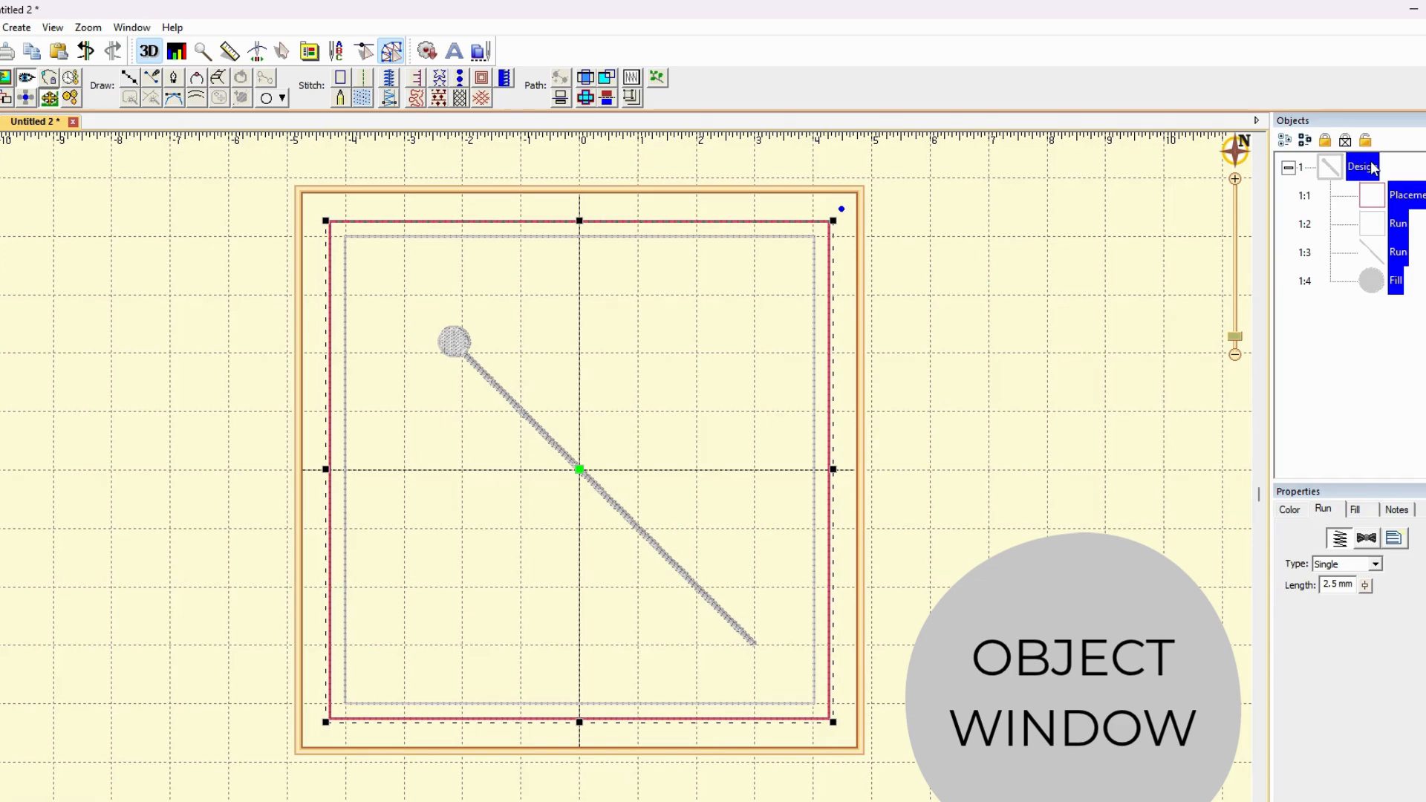
{"action": "key", "text": "Delete"}
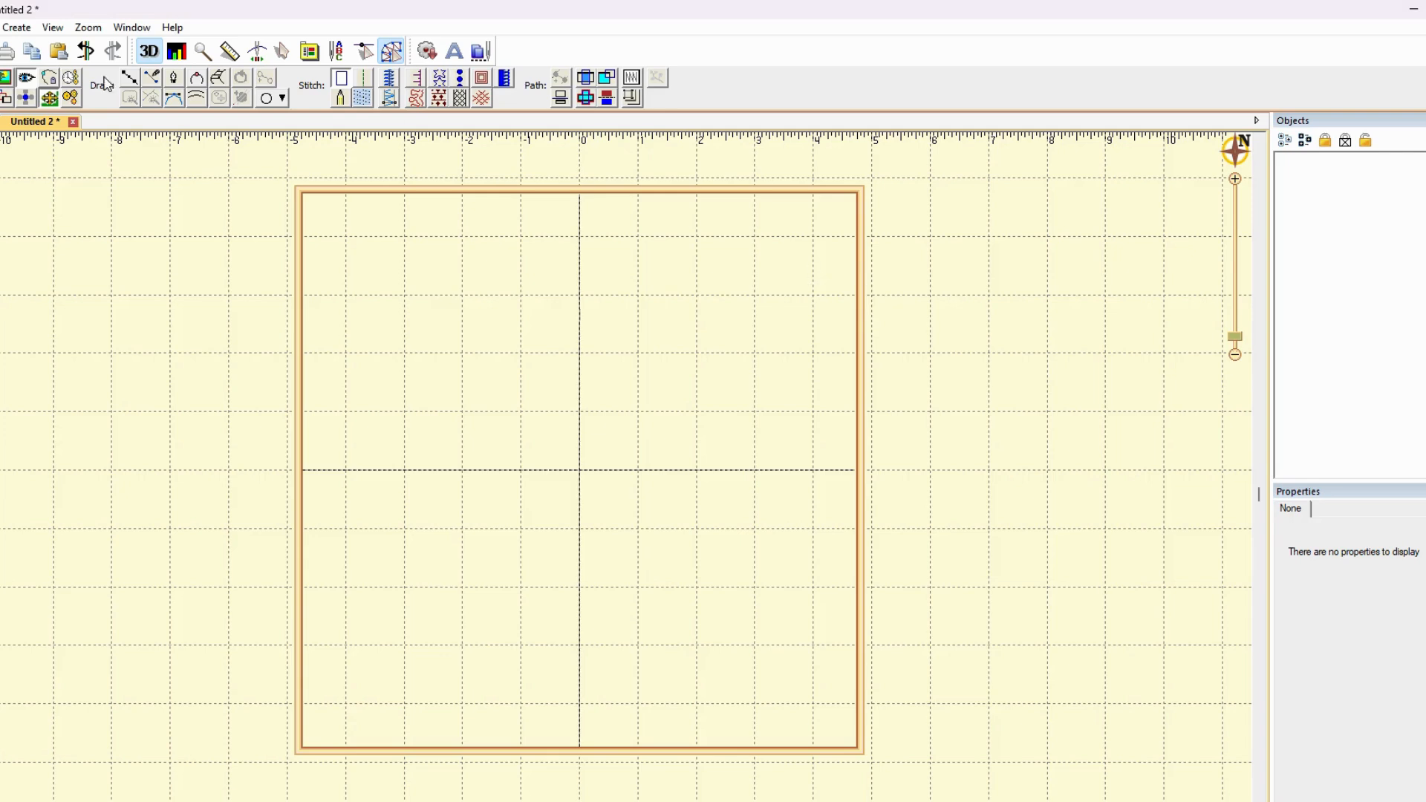
{"action": "left_click", "coordinate": [2, 122]}
{"action": "left_click", "coordinate": [32, 125]}
{"action": "left_click", "coordinate": [87, 52]}
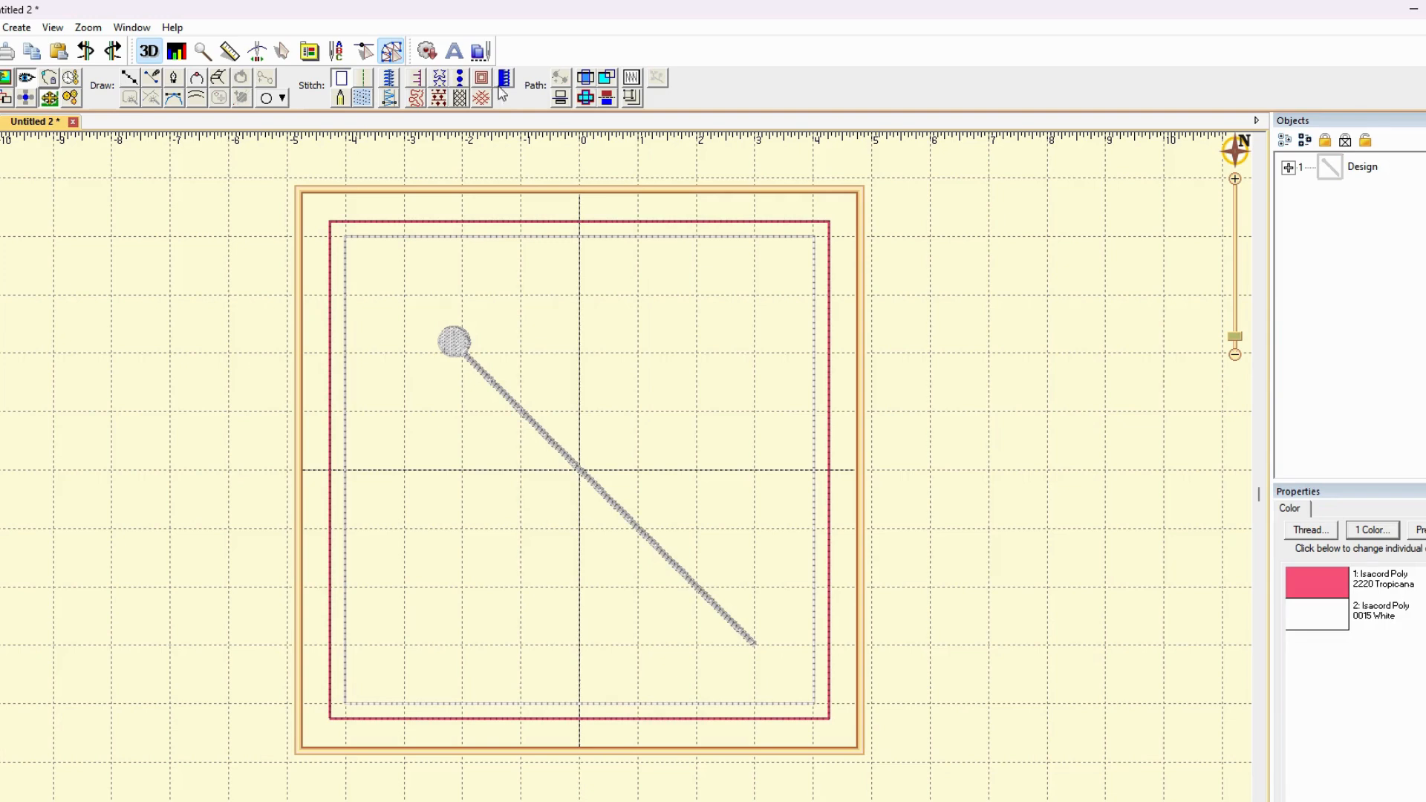
- Rename the top-level design group in the object list to "Mod Textures 8 in"
{"action": "double_click", "coordinate": [1367, 168]}
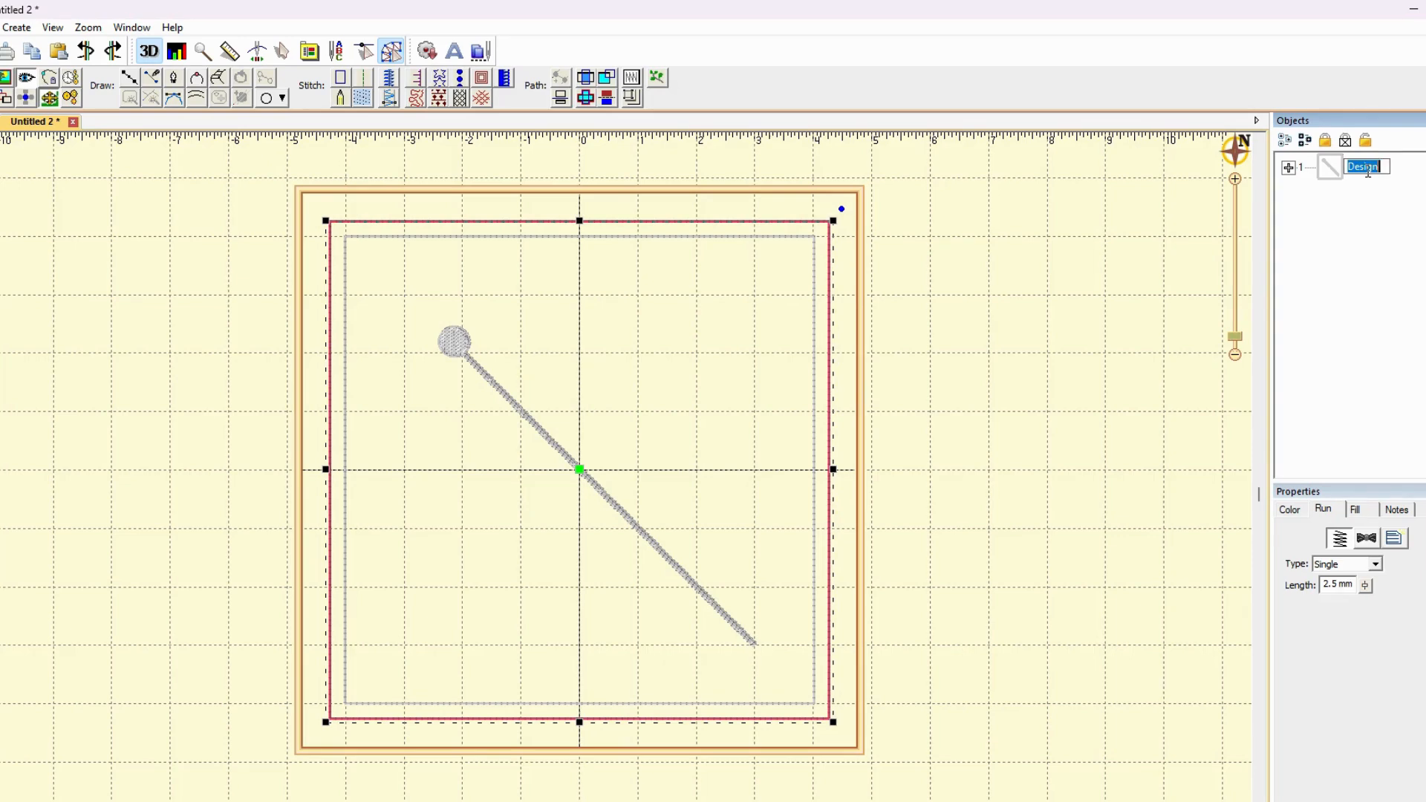
{"action": "type", "text": "Mod Texture"}
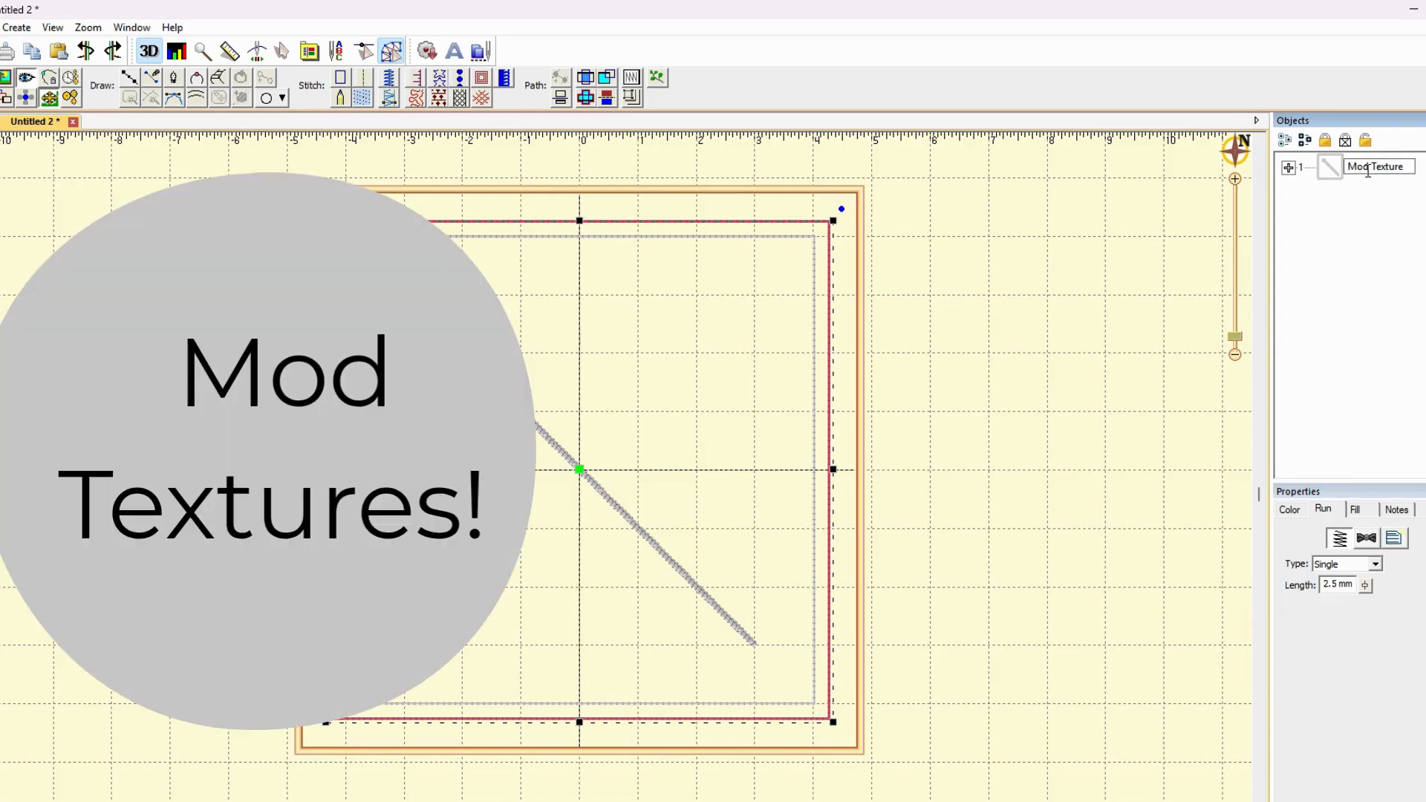
{"action": "type", "text": "s"}
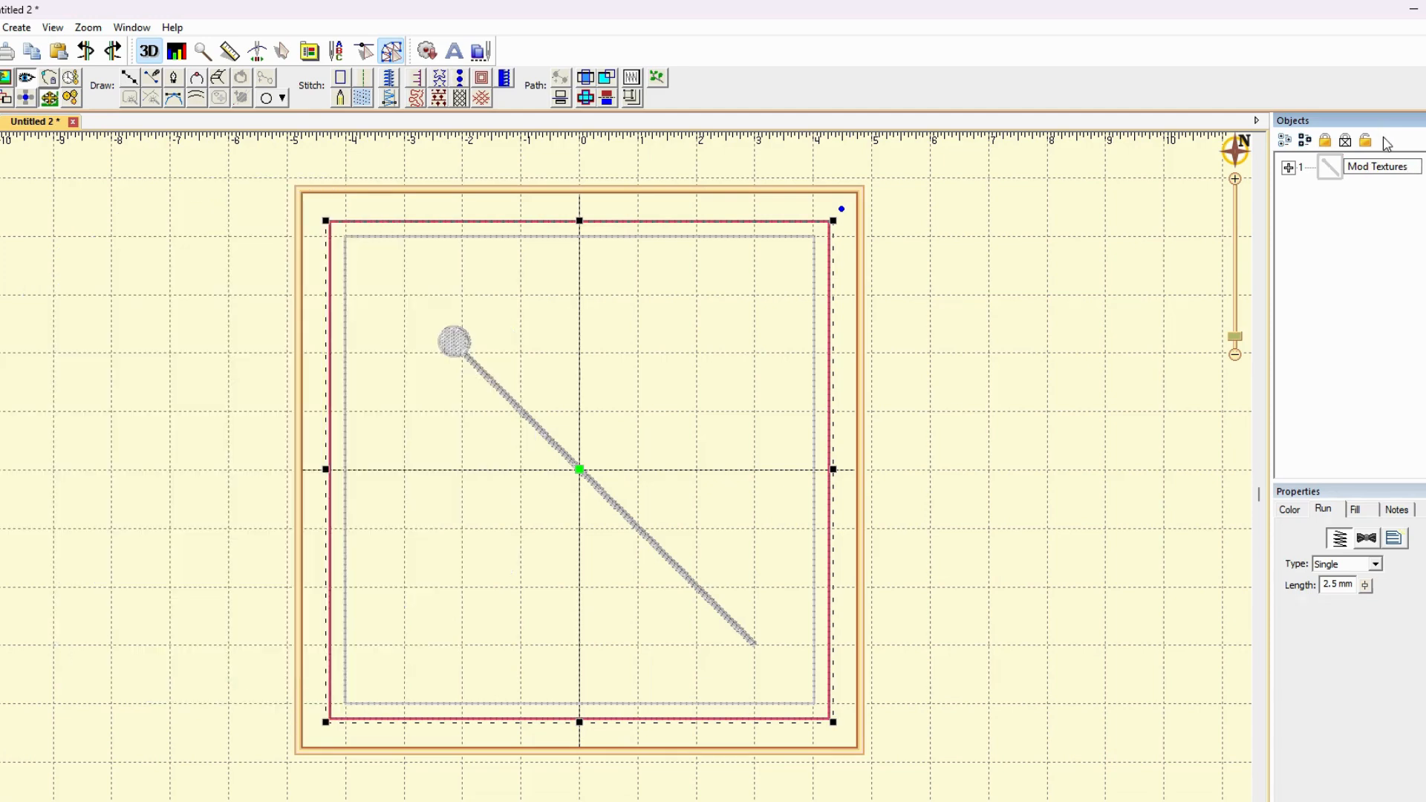
{"action": "type", "text": " 8 in"}
{"action": "left_click", "coordinate": [955, 277]}
{"action": "right_click", "coordinate": [958, 283]}
{"action": "left_click", "coordinate": [974, 221]}
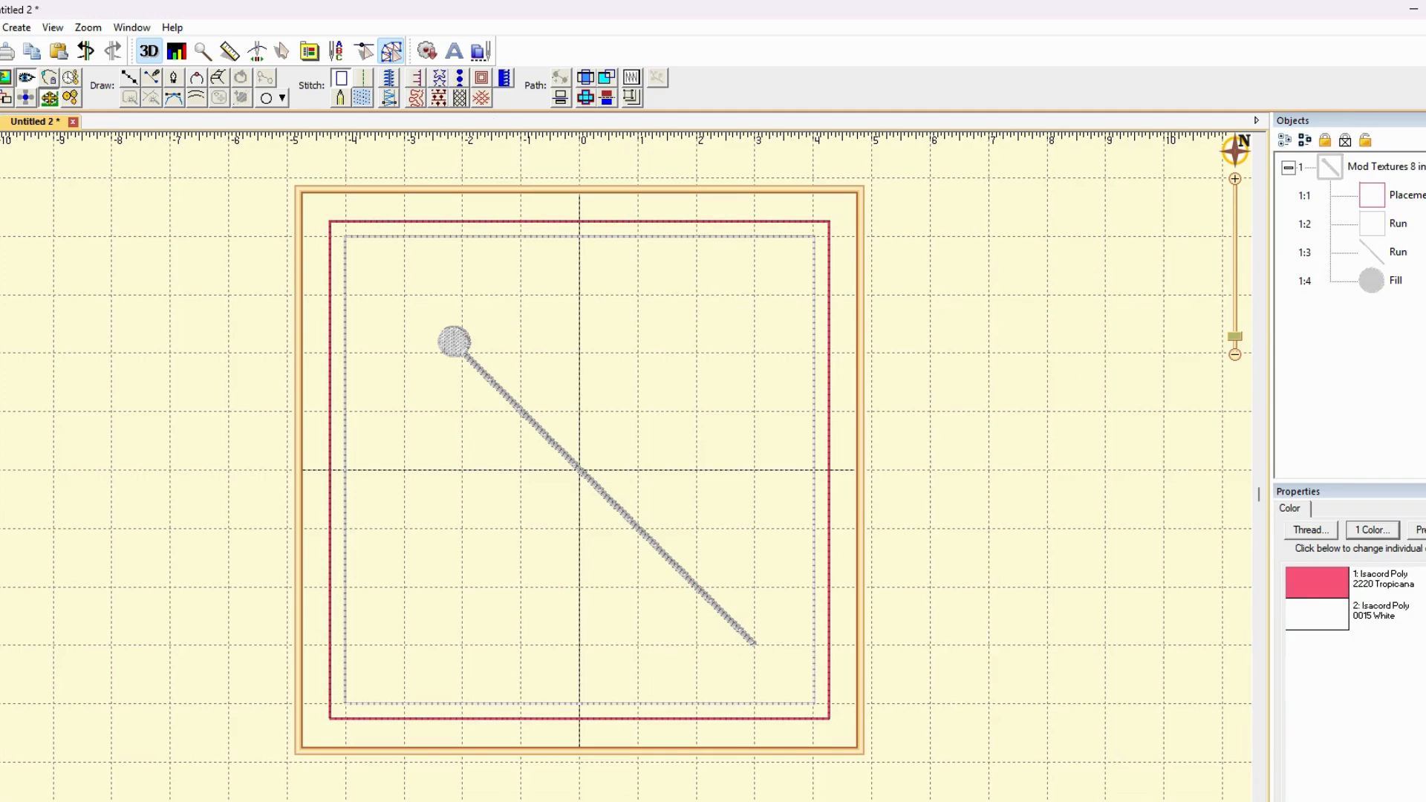
- Start saving the design under a new name and browse to the Quilting In the Hoop folder inside Babymoon DBB
{"action": "key", "text": "alt+f"}
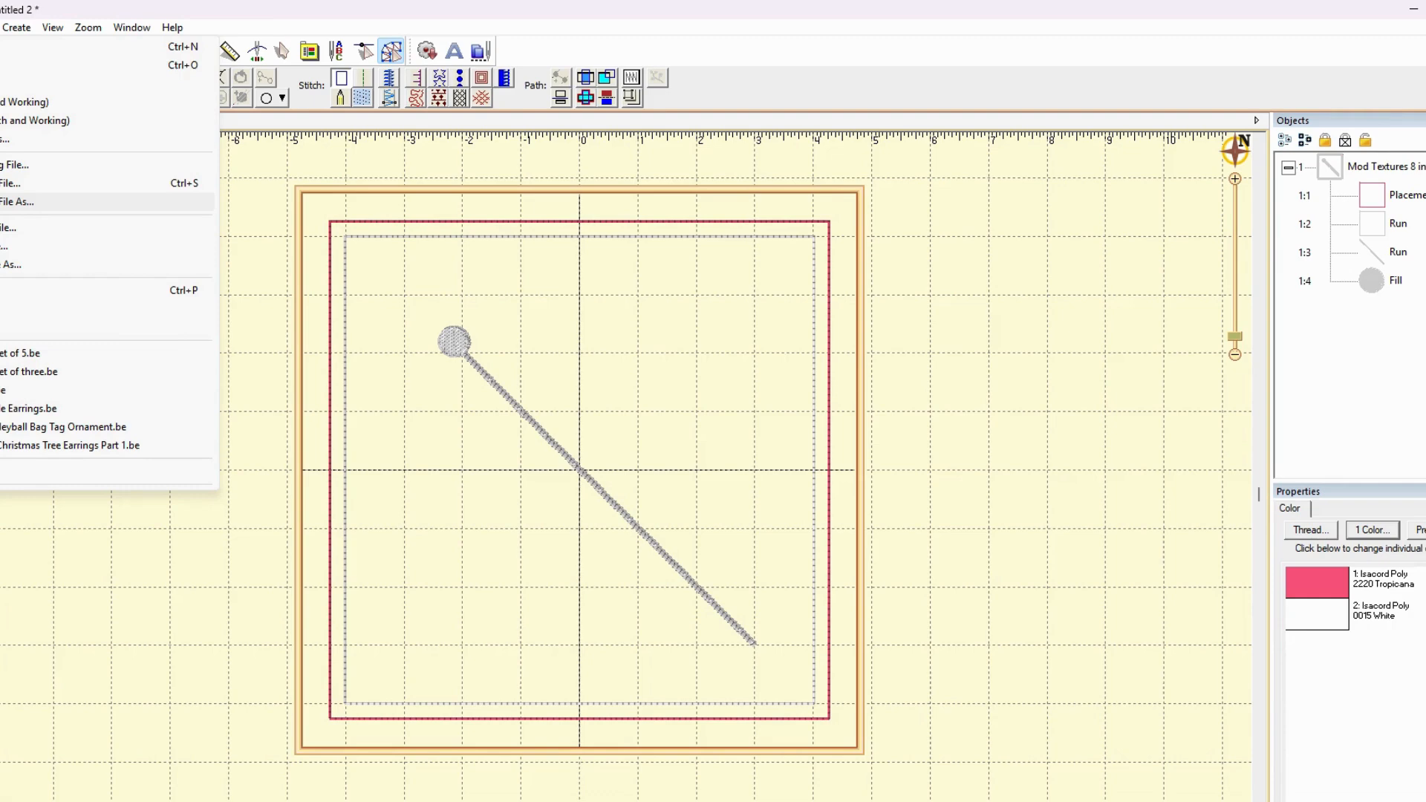
{"action": "key", "text": "Return"}
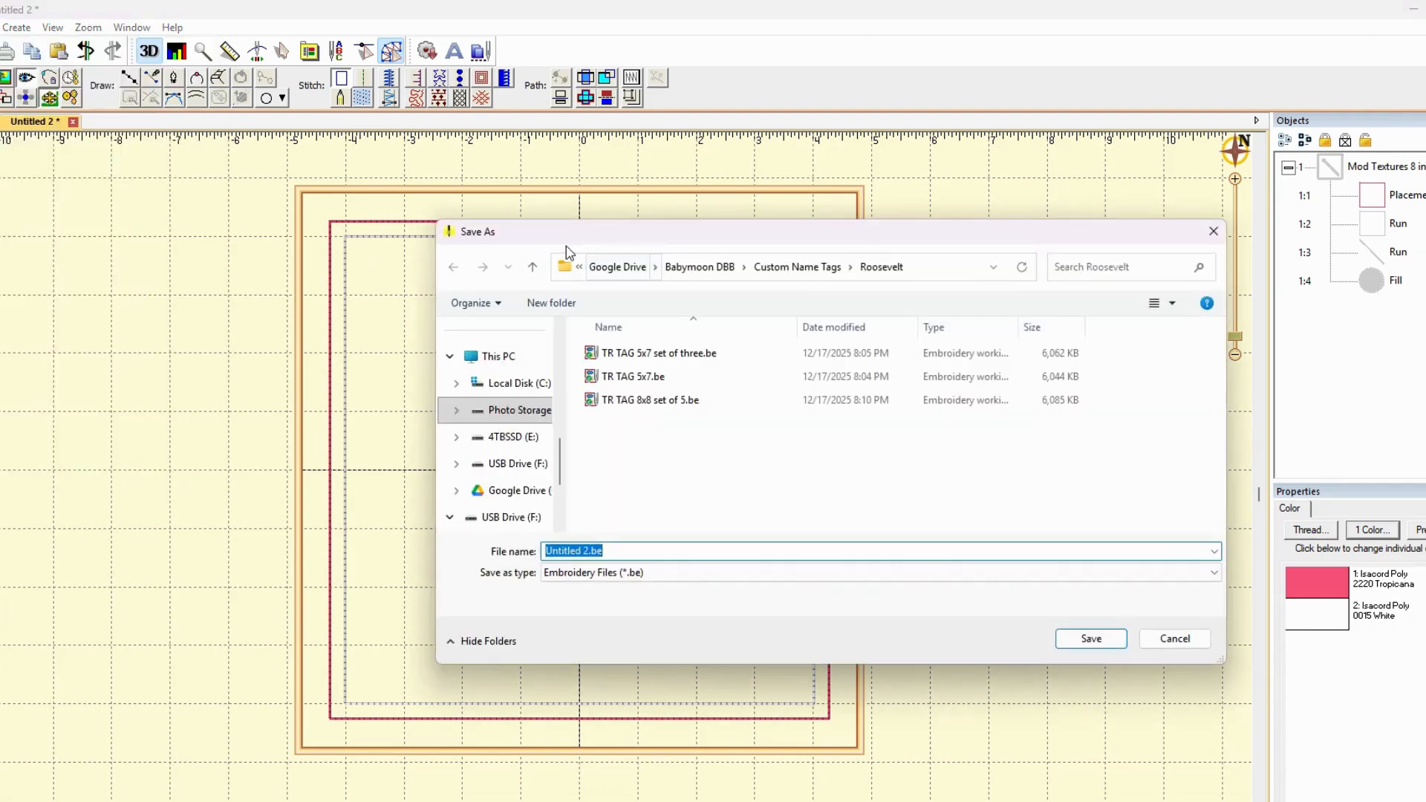
{"action": "left_click", "coordinate": [696, 269]}
{"action": "left_click", "coordinate": [551, 303]}
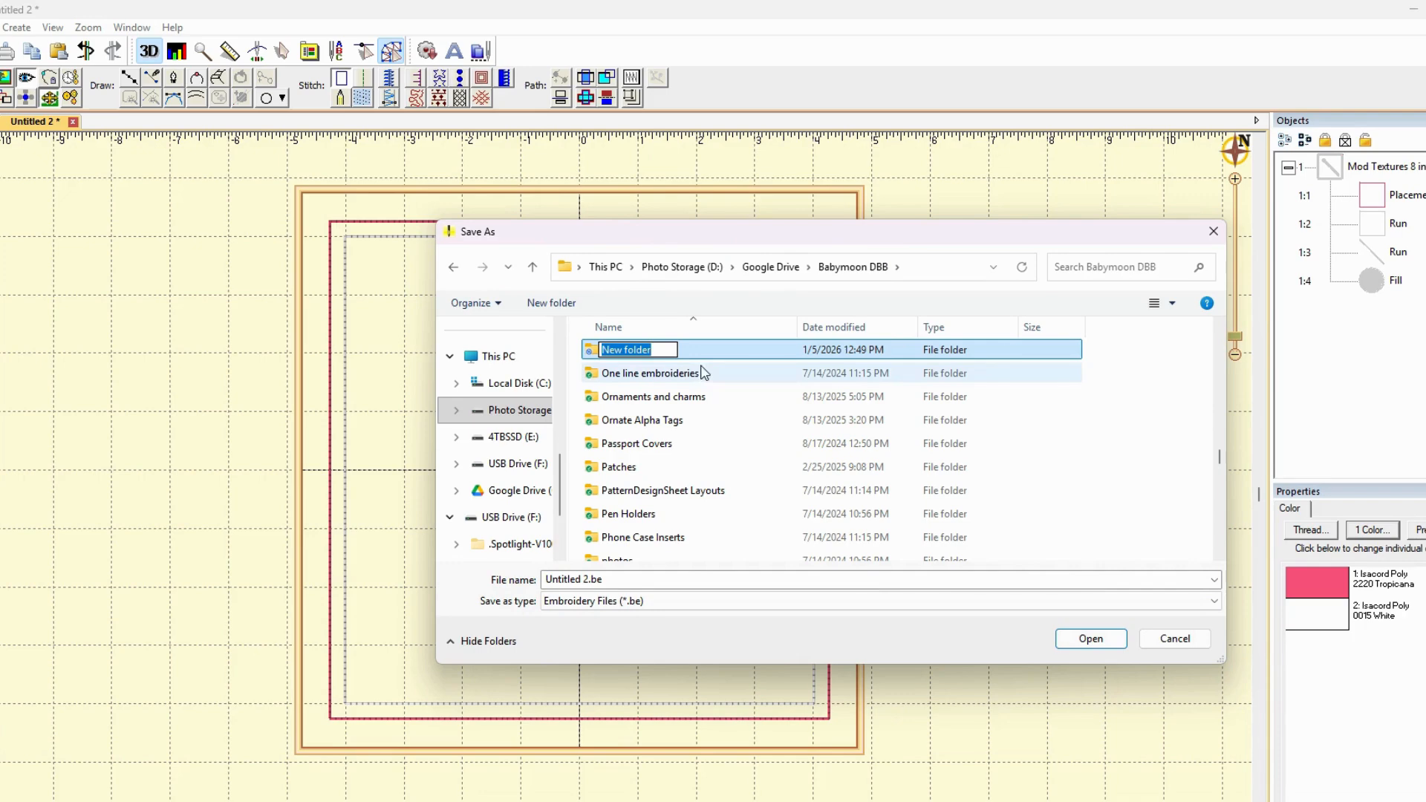
{"action": "scroll", "coordinate": [701, 393], "scroll_direction": "up", "scroll_amount": 1}
{"action": "scroll", "coordinate": [699, 409], "scroll_direction": "down", "scroll_amount": 5}
{"action": "scroll", "coordinate": [694, 409], "scroll_direction": "down", "scroll_amount": 3}
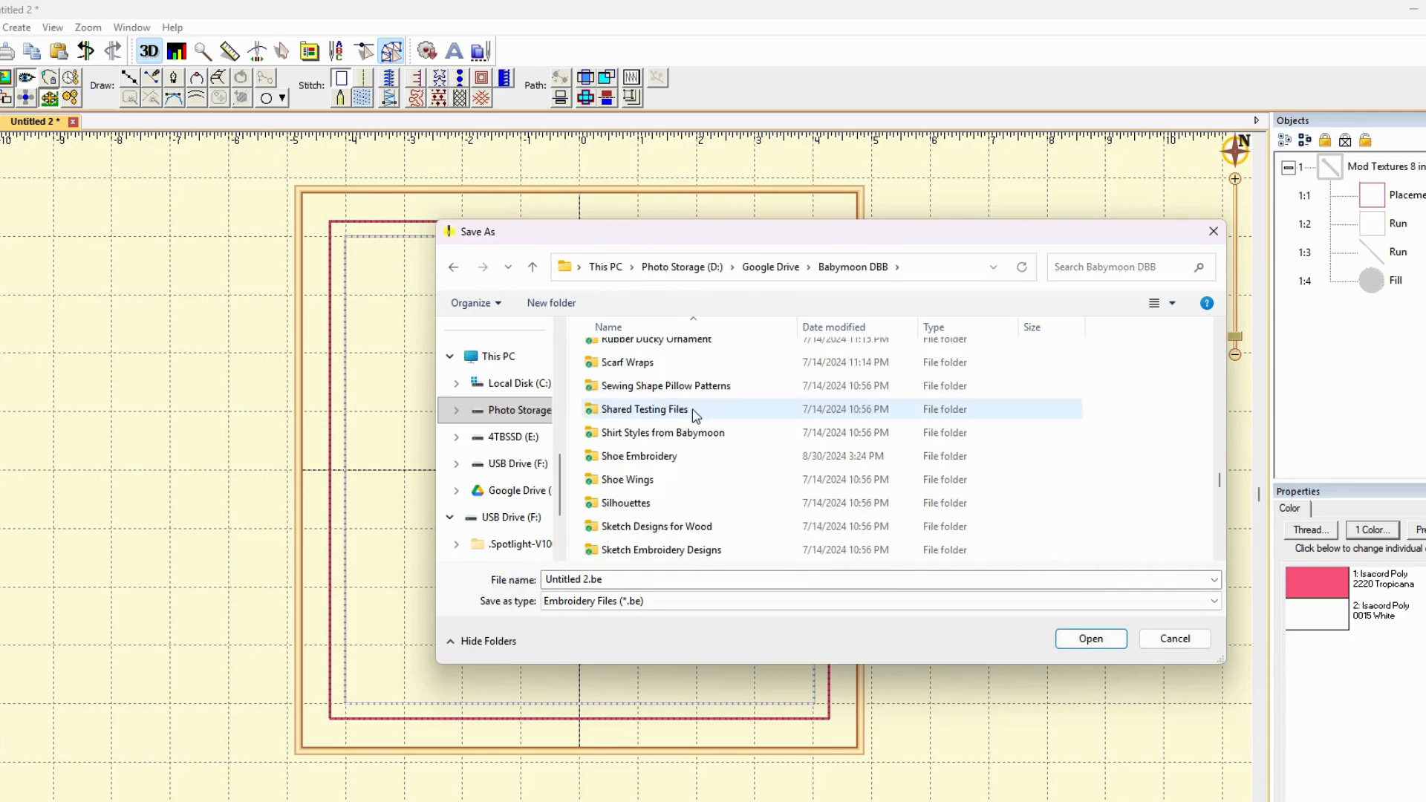
{"action": "scroll", "coordinate": [688, 413], "scroll_direction": "up", "scroll_amount": 3}
{"action": "left_click", "coordinate": [643, 425]}
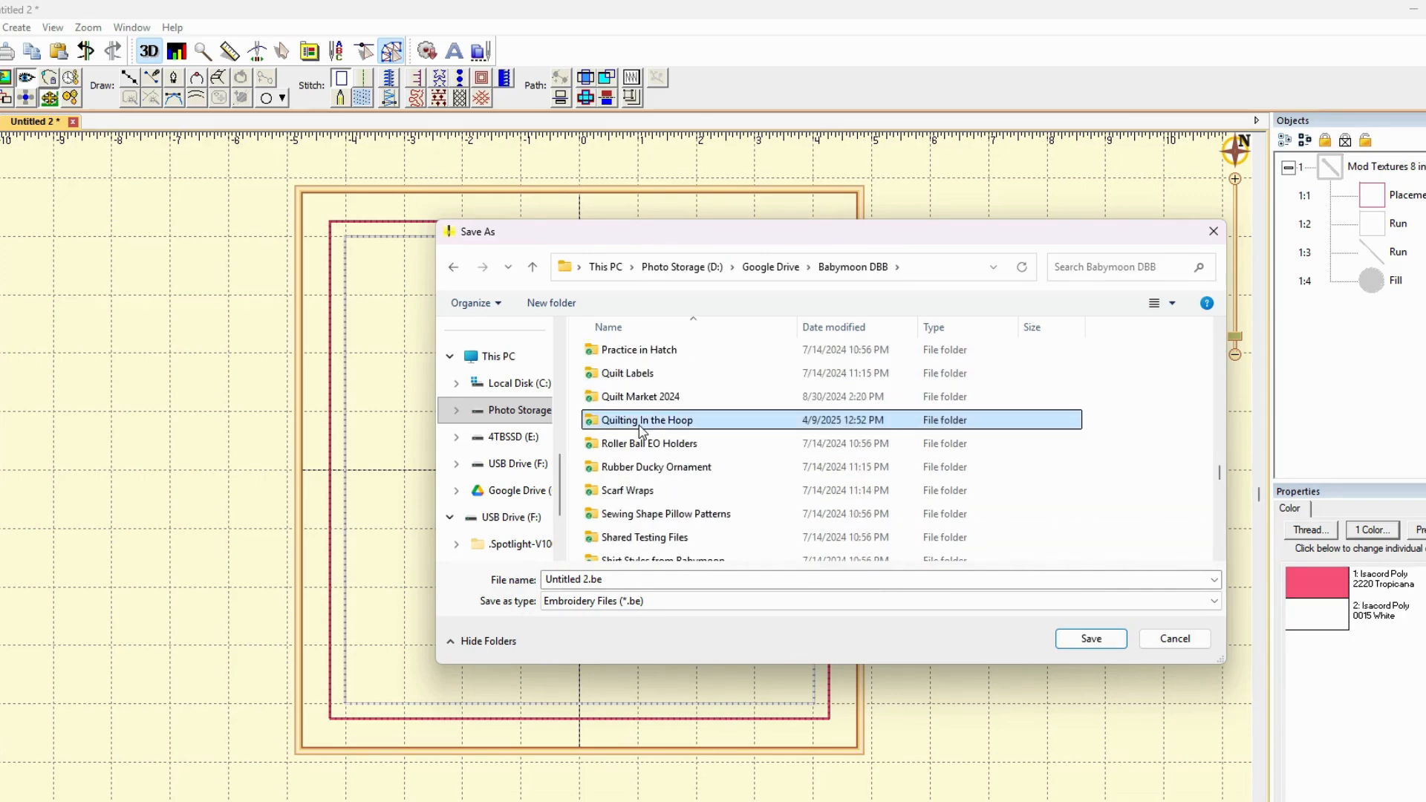
{"action": "double_click", "coordinate": [644, 422]}
- Create a new folder named "Mod Textures" inside Quilting In the Hoop
{"action": "left_click", "coordinate": [551, 303]}
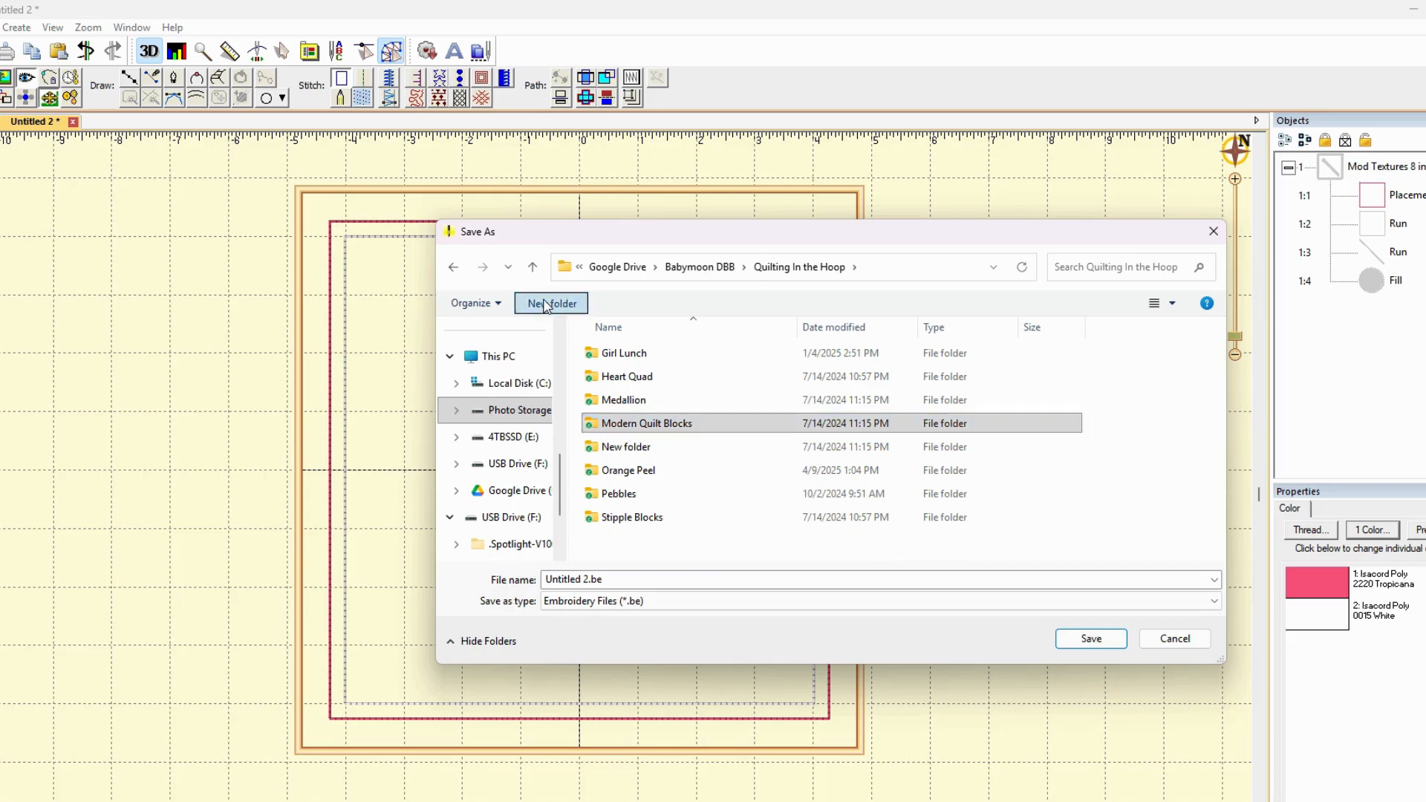
{"action": "type", "text": "Te"}
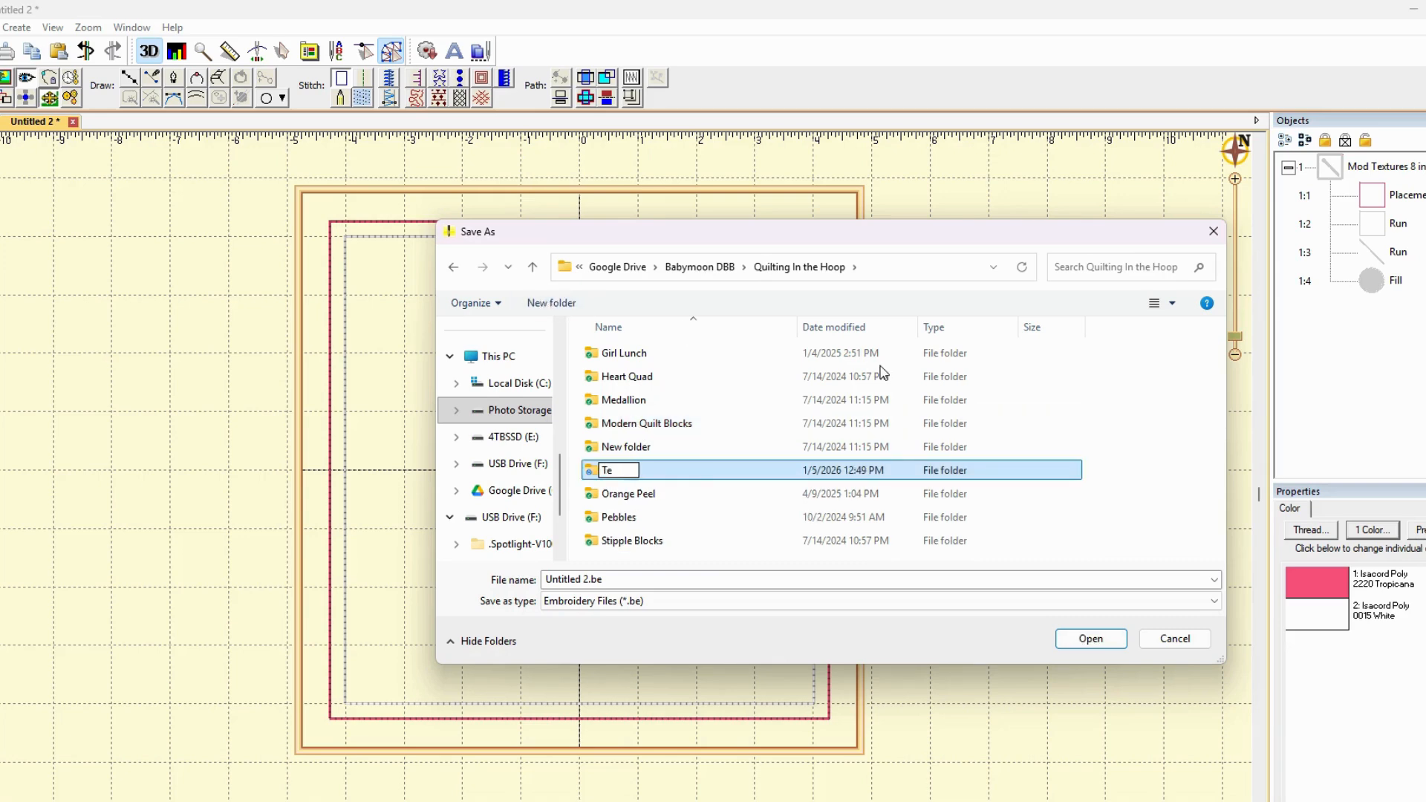
{"action": "key", "text": "BackSpace"}
{"action": "key", "text": "BackSpace"}
{"action": "type", "text": "Mod Textures"}
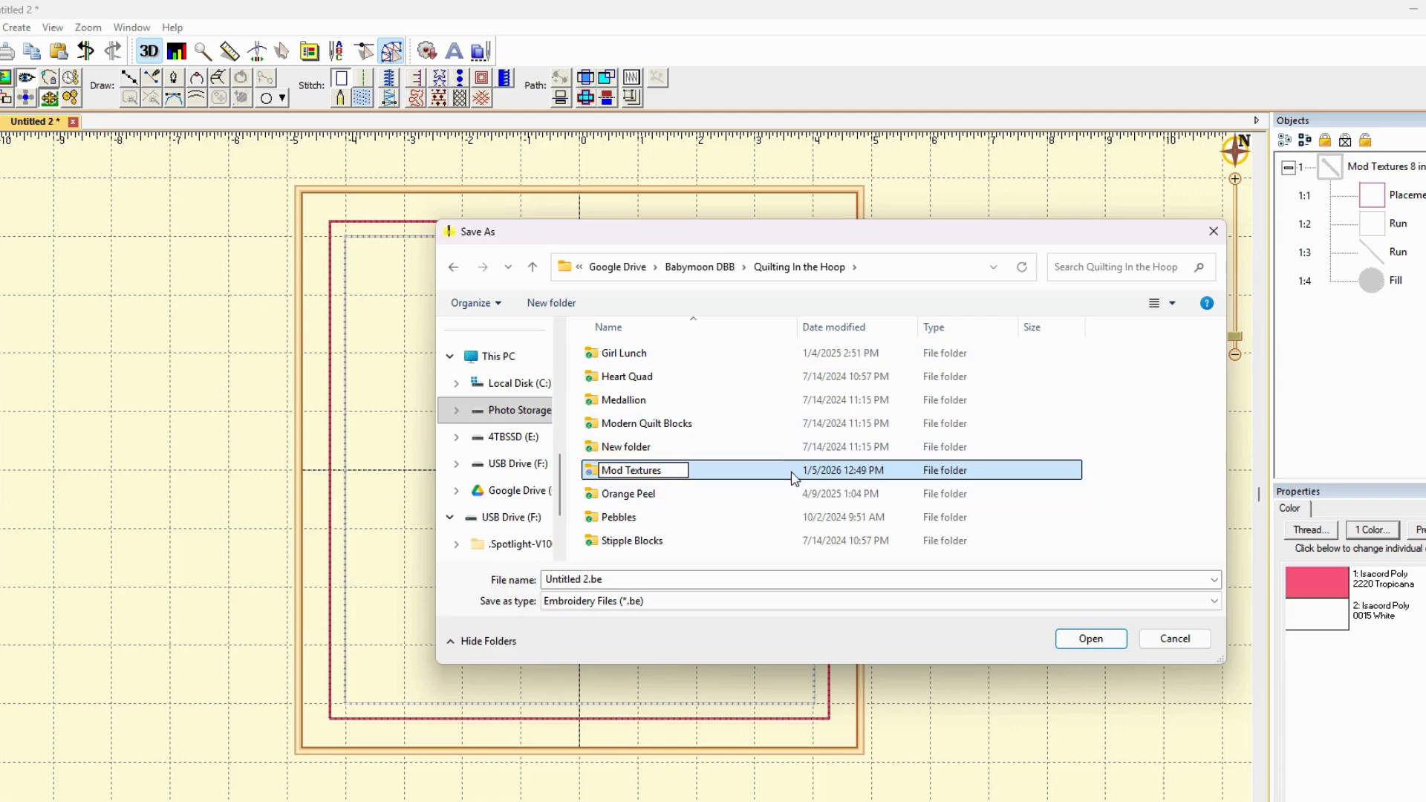
{"action": "key", "text": "Return"}
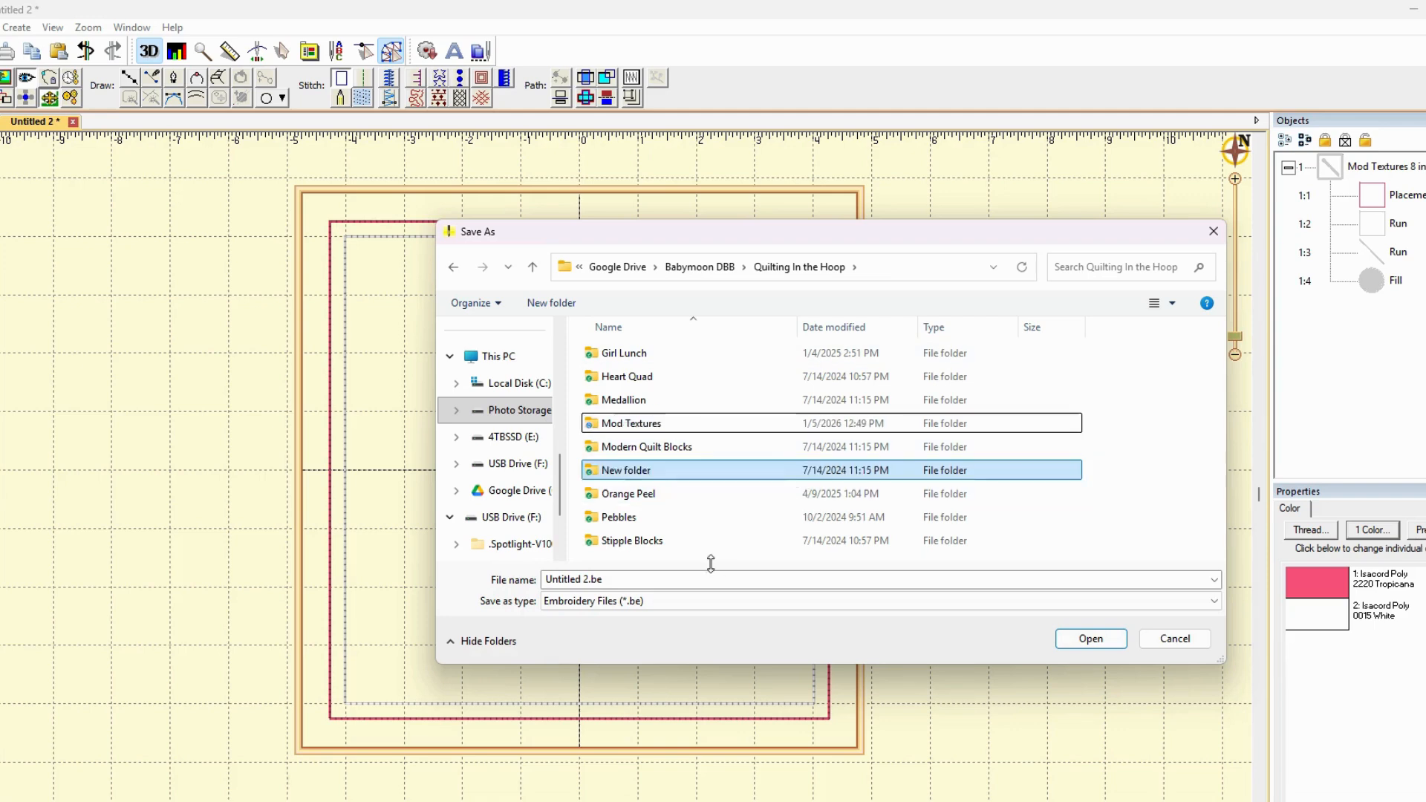
- Save the design in the Mod Textures folder under the file name "DBB Mod Texture 8 in Block"
{"action": "left_click", "coordinate": [656, 429]}
{"action": "double_click", "coordinate": [657, 423]}
{"action": "left_click", "coordinate": [707, 580]}
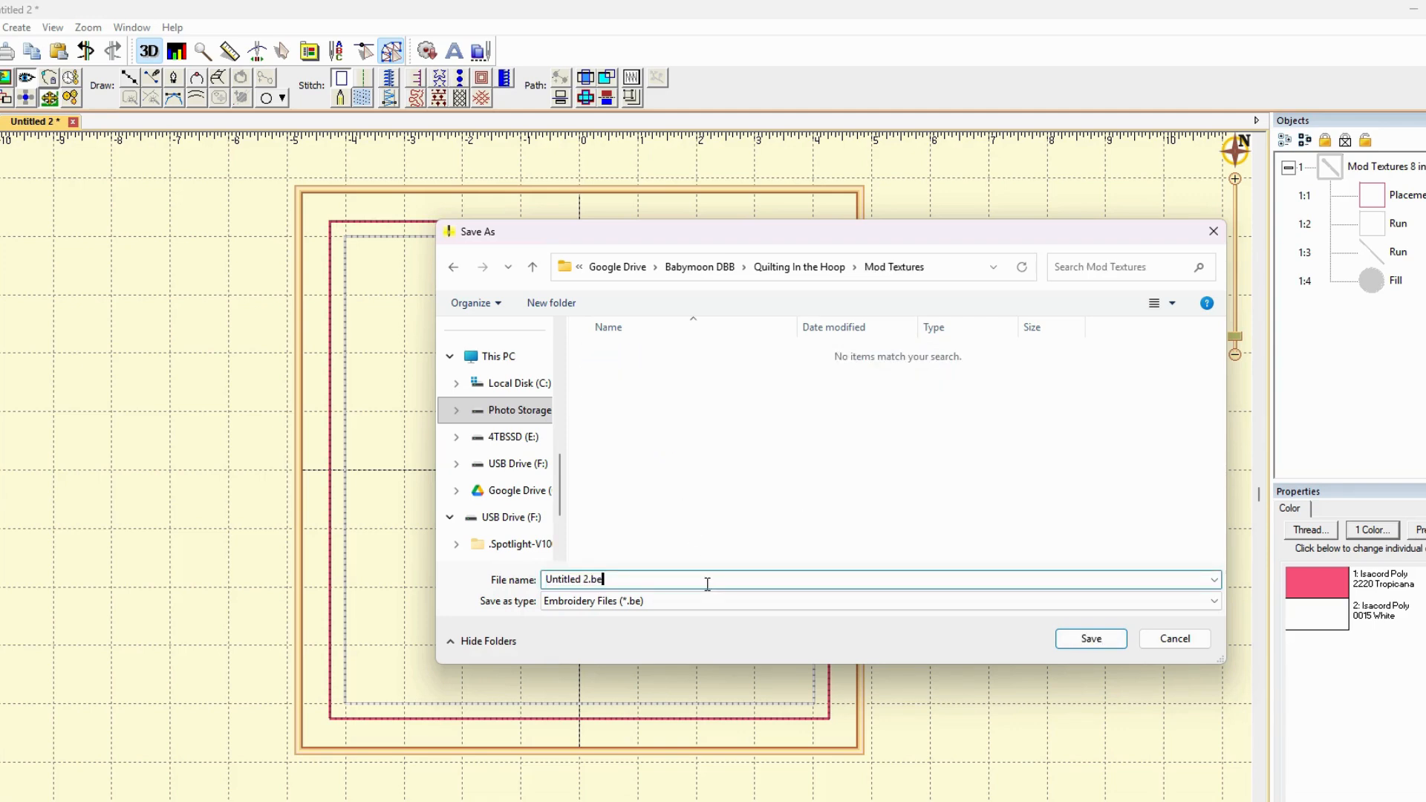
{"action": "key", "text": "shift+Left"}
{"action": "key", "text": "shift+Left"}
{"action": "key", "text": "shift+Left"}
{"action": "key", "text": "shift+Left"}
{"action": "left_click", "coordinate": [711, 579]}
{"action": "key", "text": "ctrl+a"}
{"action": "type", "text": "DBB Mod Texture 8 in Block"}
{"action": "left_click", "coordinate": [1090, 640]}
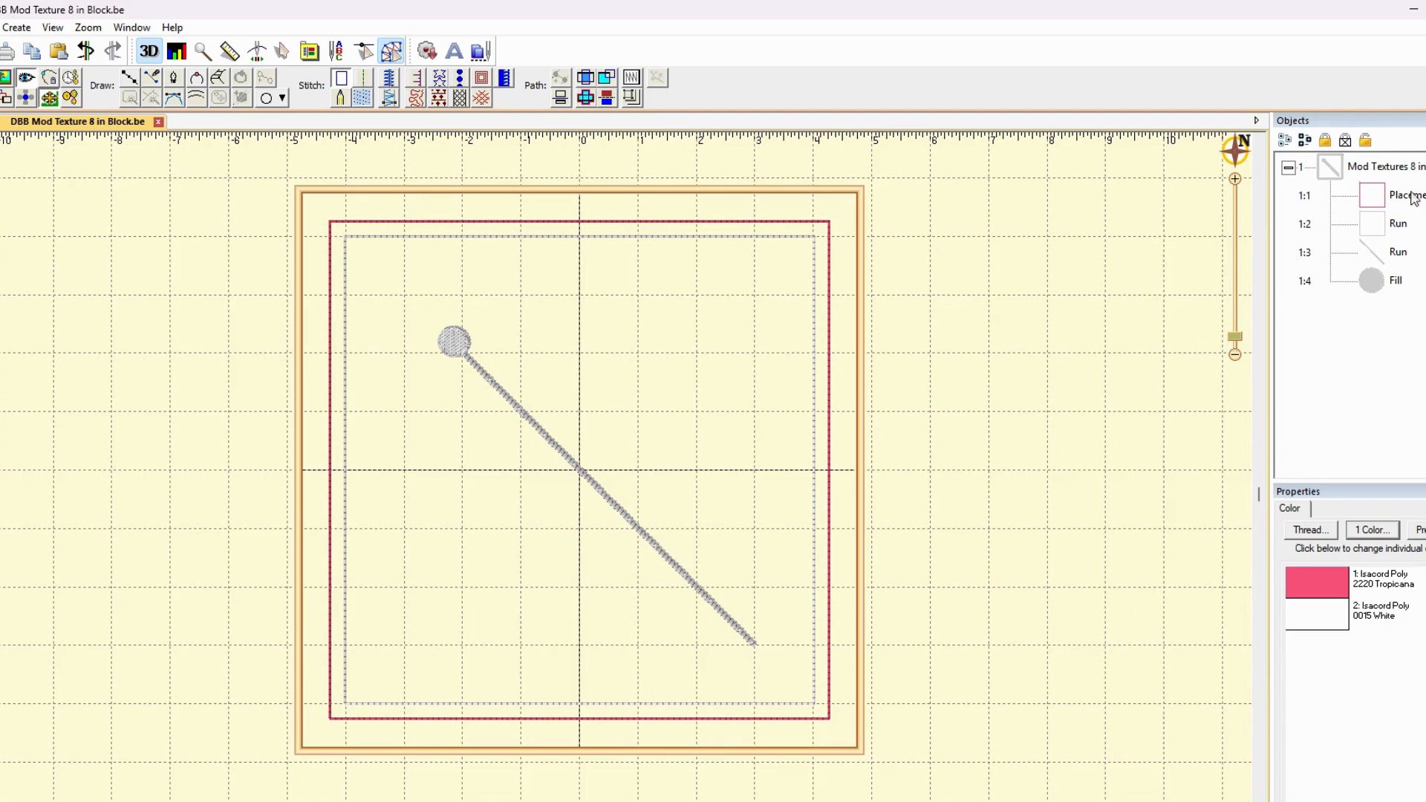
{"action": "left_click", "coordinate": [1408, 196]}
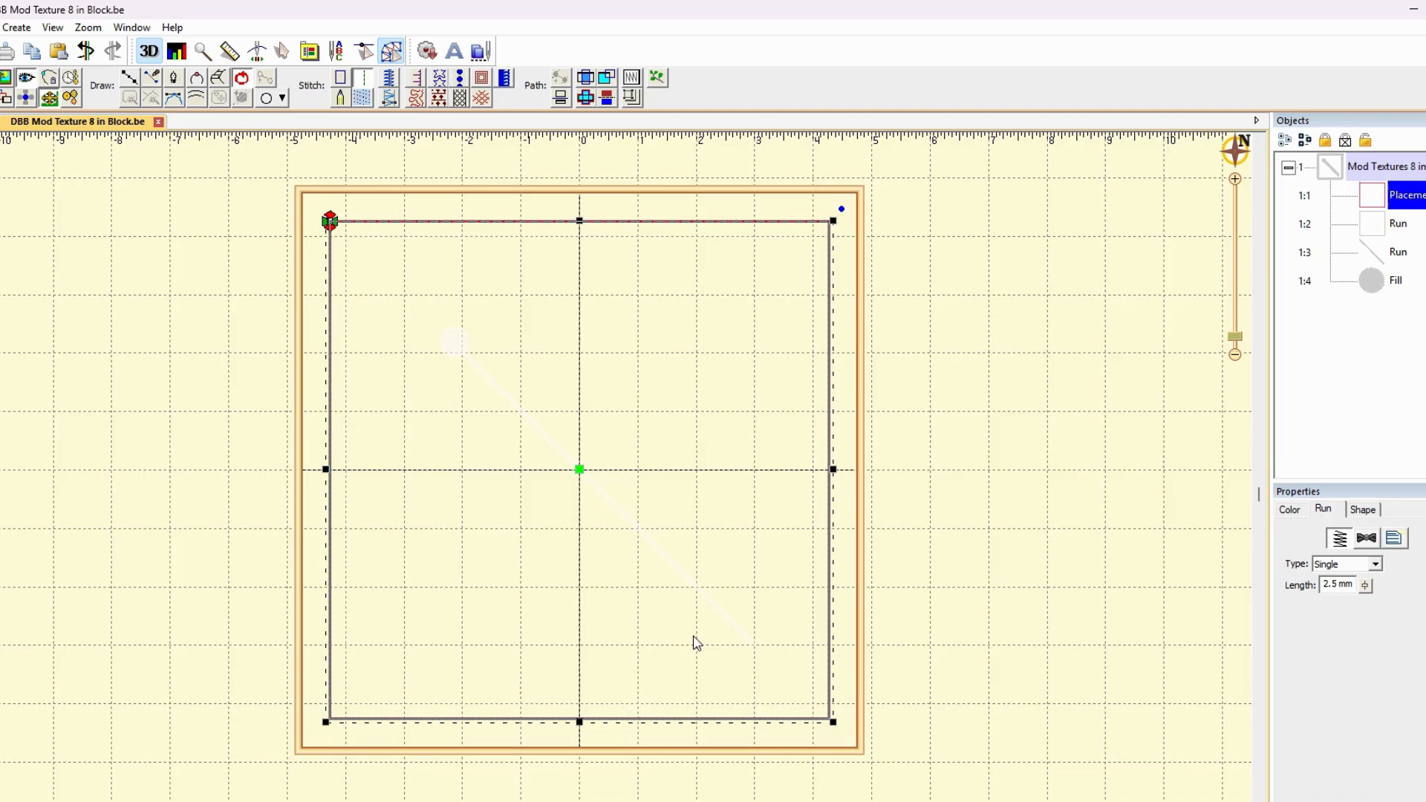
{"action": "left_click", "coordinate": [894, 519]}
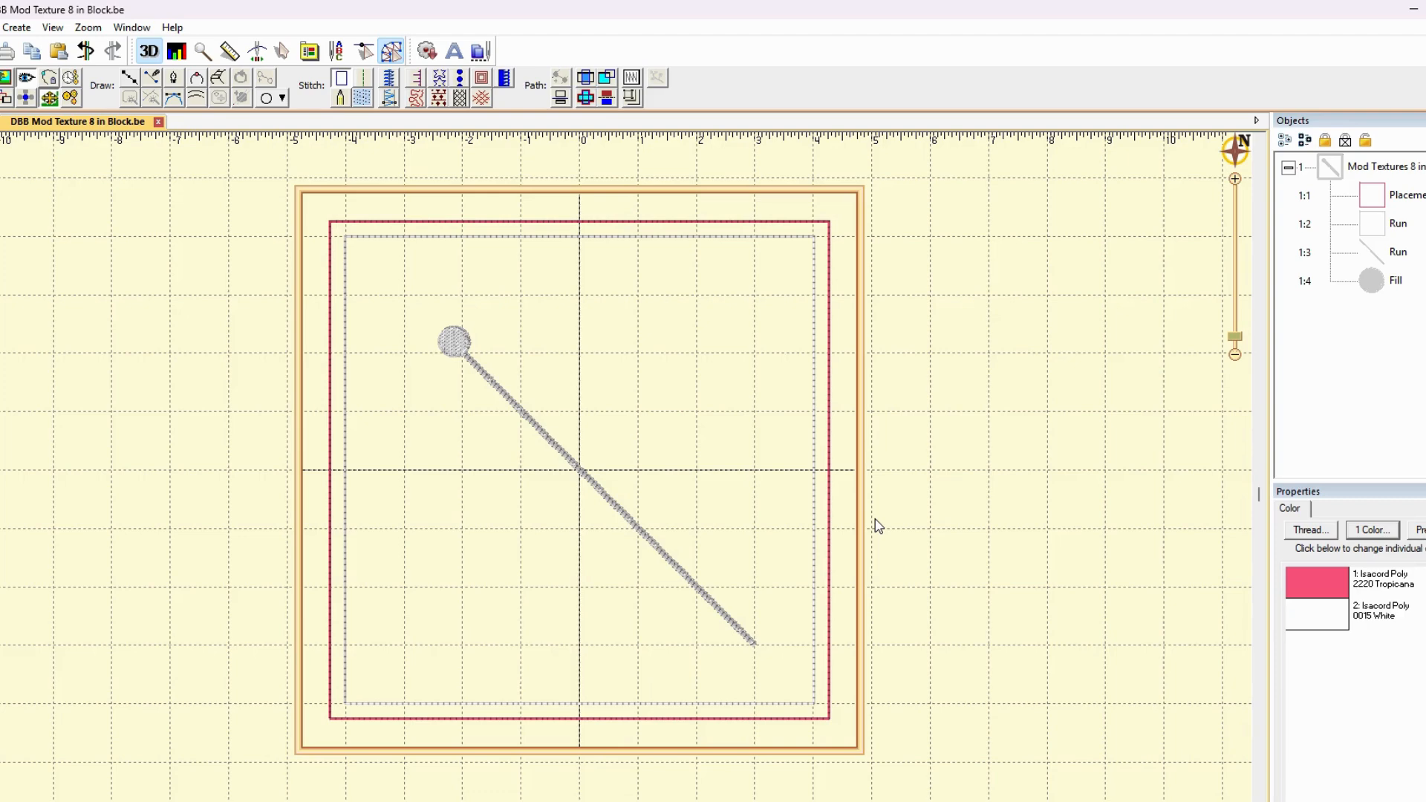
- Draw a rectangle outline beside the hoop and adjust its sides to a square of about 4 by 4 inches
{"action": "scroll", "coordinate": [879, 526], "scroll_direction": "down", "scroll_amount": 3}
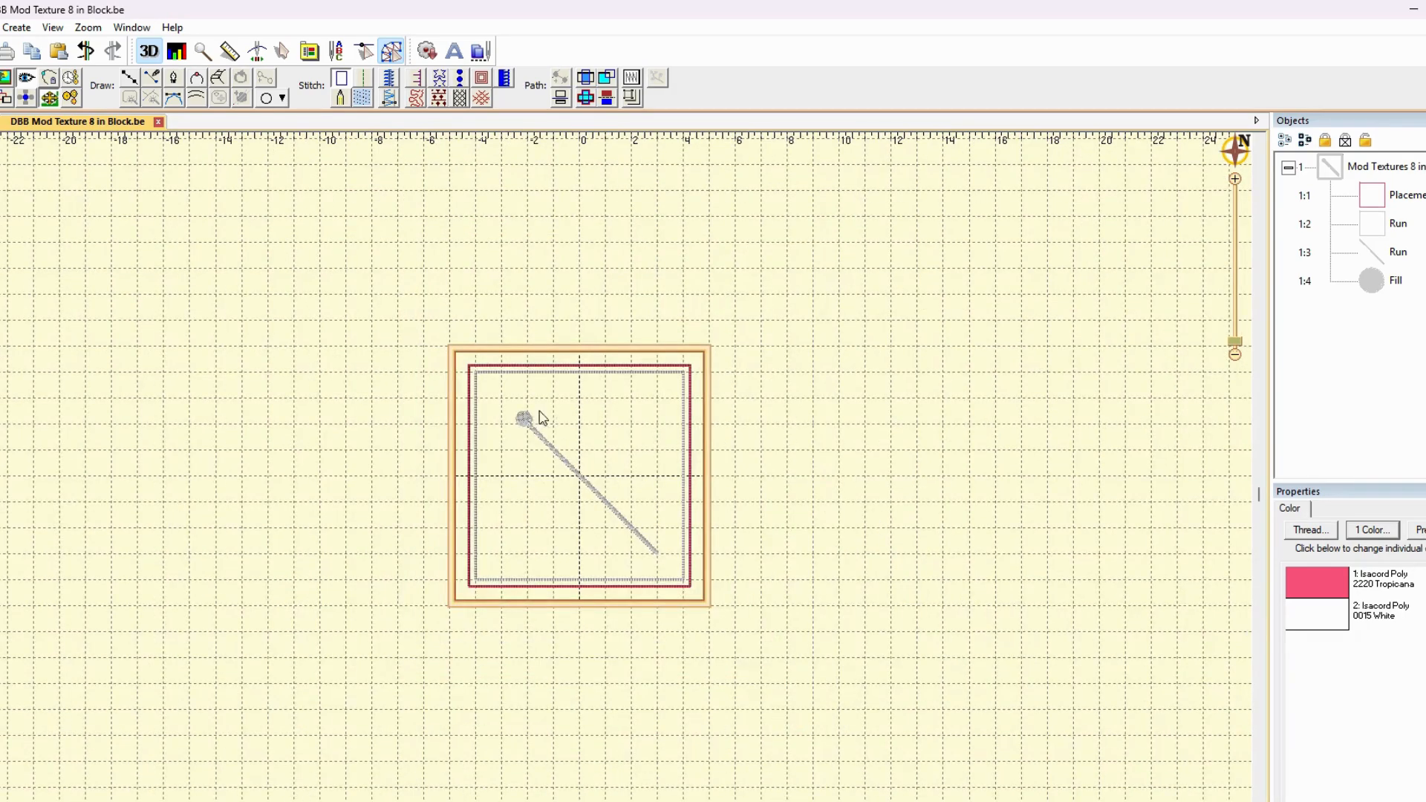
{"action": "left_click", "coordinate": [283, 98]}
{"action": "left_click", "coordinate": [283, 107]}
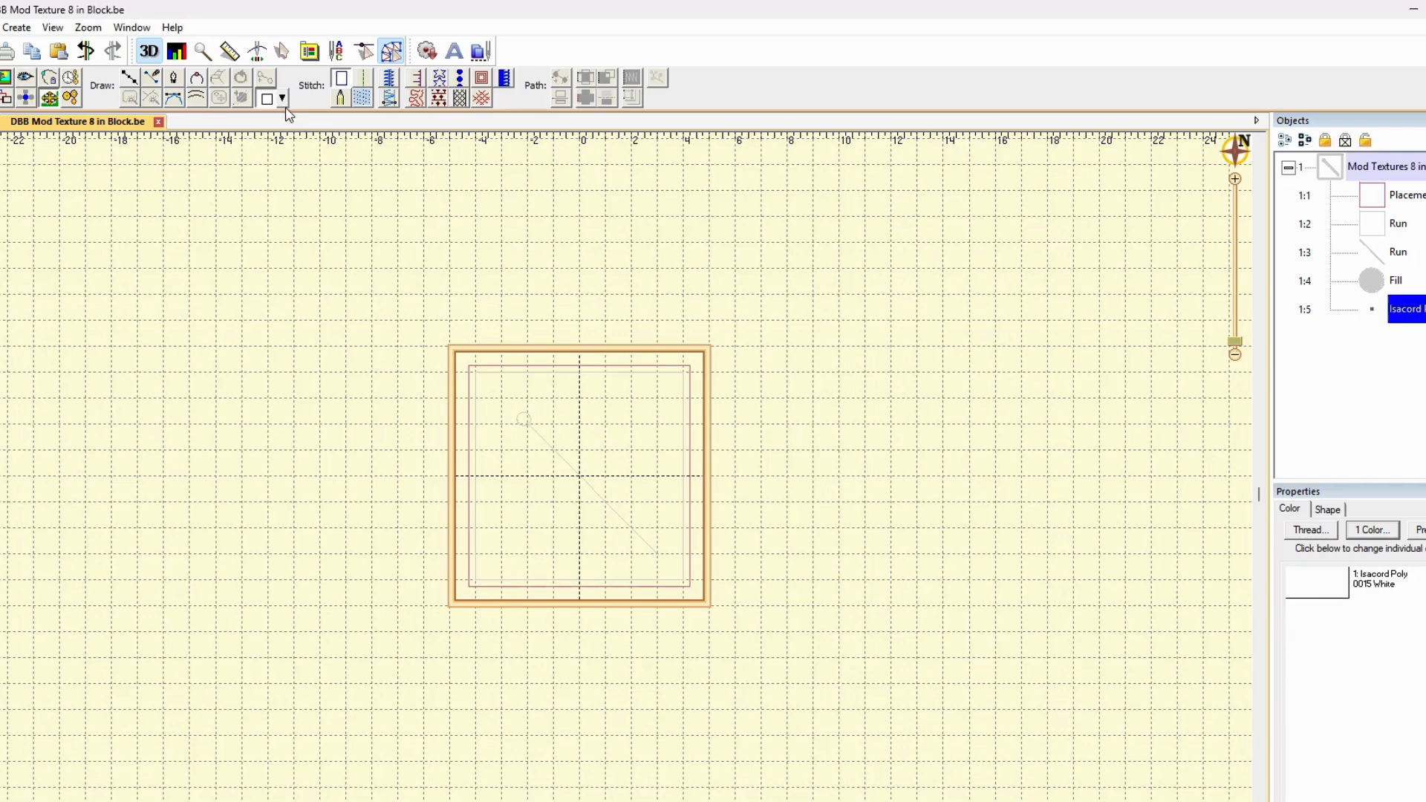
{"action": "left_click_drag", "start_coordinate": [784, 349], "coordinate": [895, 456]}
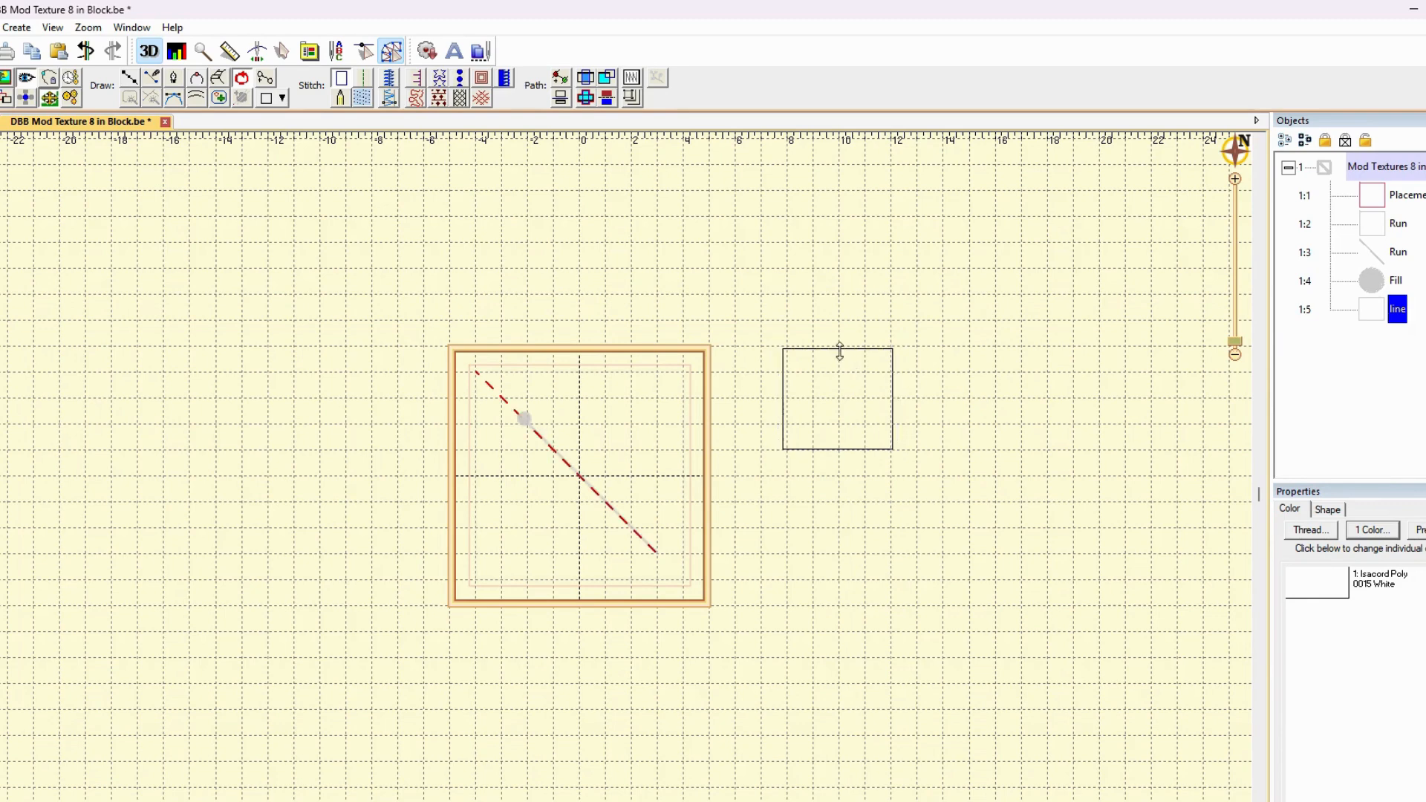
{"action": "left_click_drag", "start_coordinate": [840, 349], "coordinate": [840, 344]}
{"action": "left_click_drag", "start_coordinate": [893, 392], "coordinate": [891, 394]}
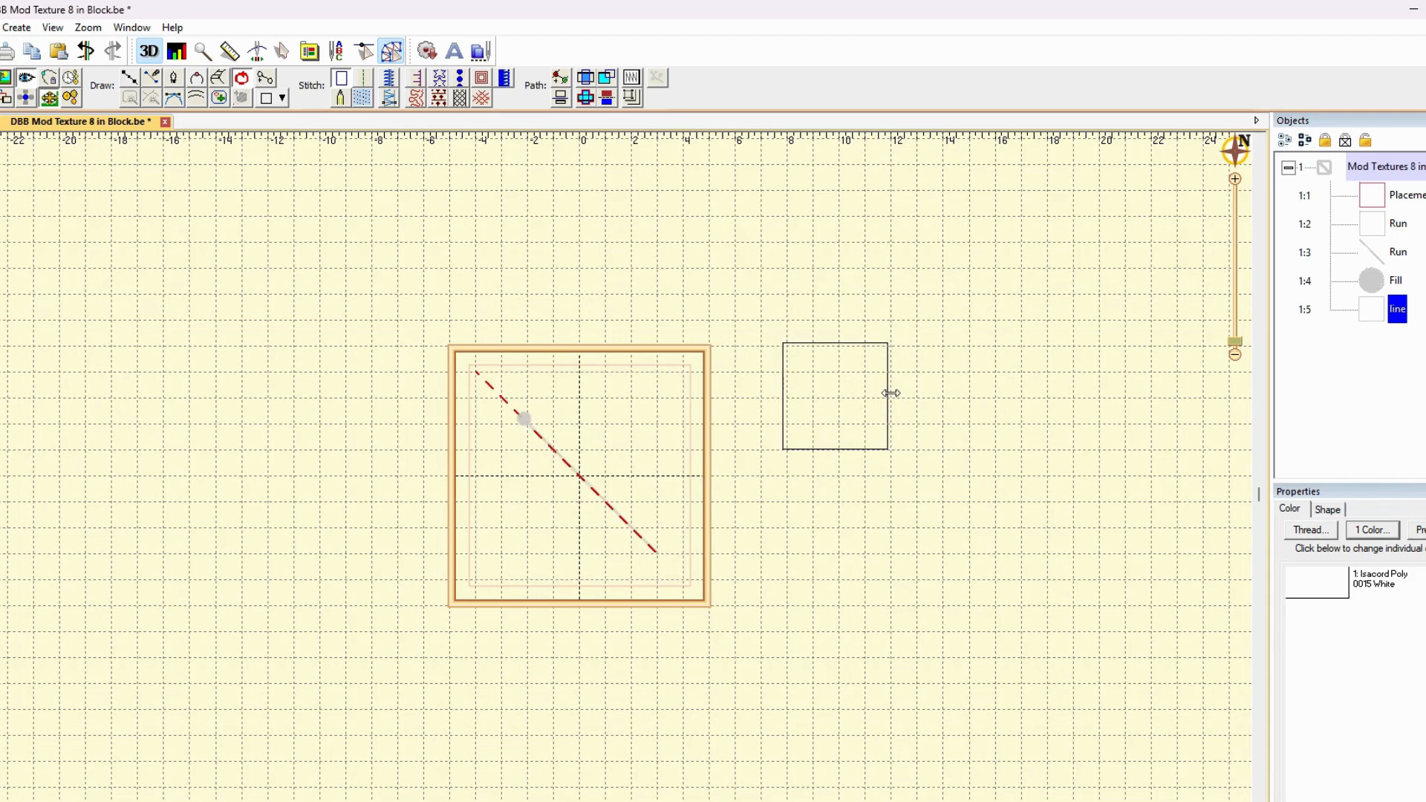
{"action": "left_click", "coordinate": [836, 343]}
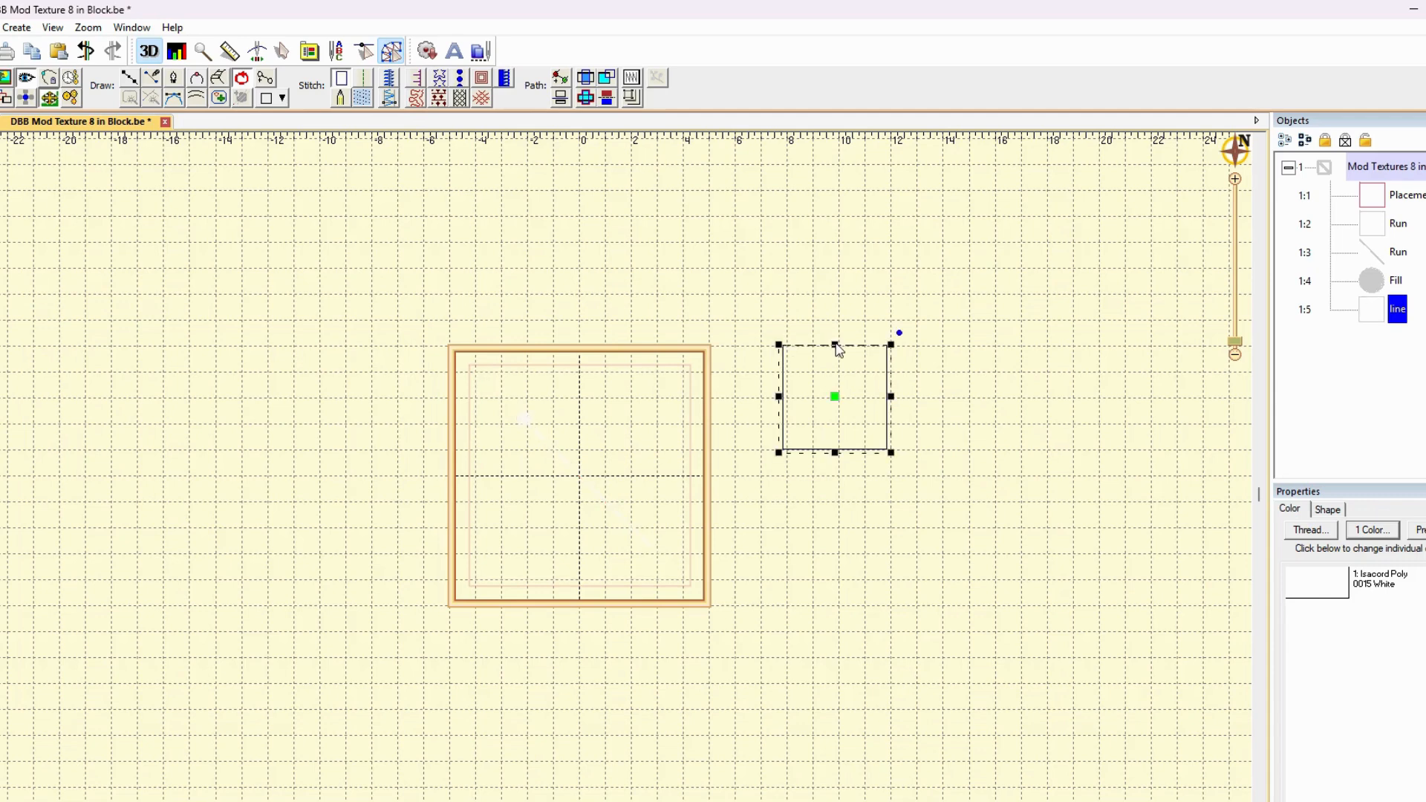
{"action": "left_click", "coordinate": [834, 398]}
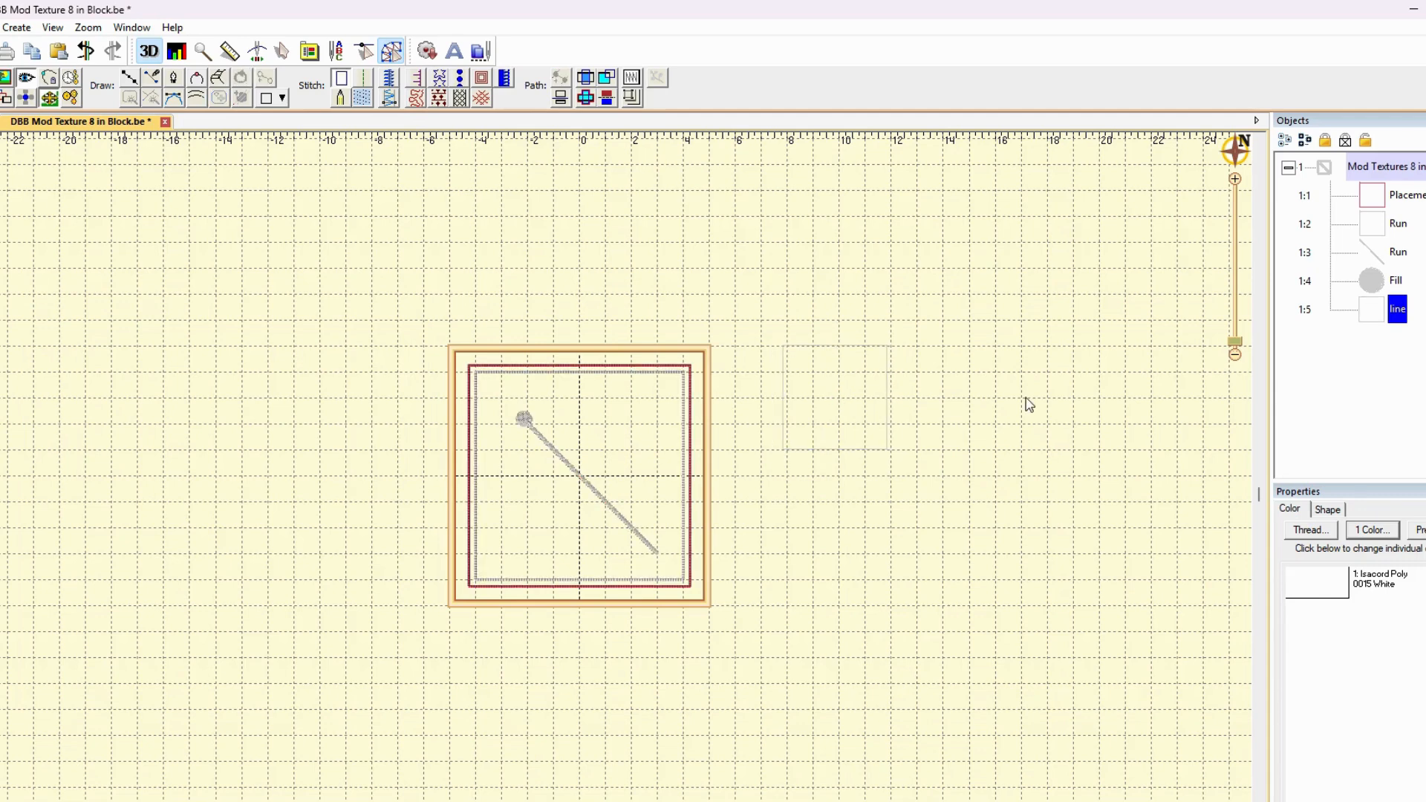
- Duplicate the square outline twice and place the copies side by side to form a row of three squares
{"action": "left_click", "coordinate": [887, 417]}
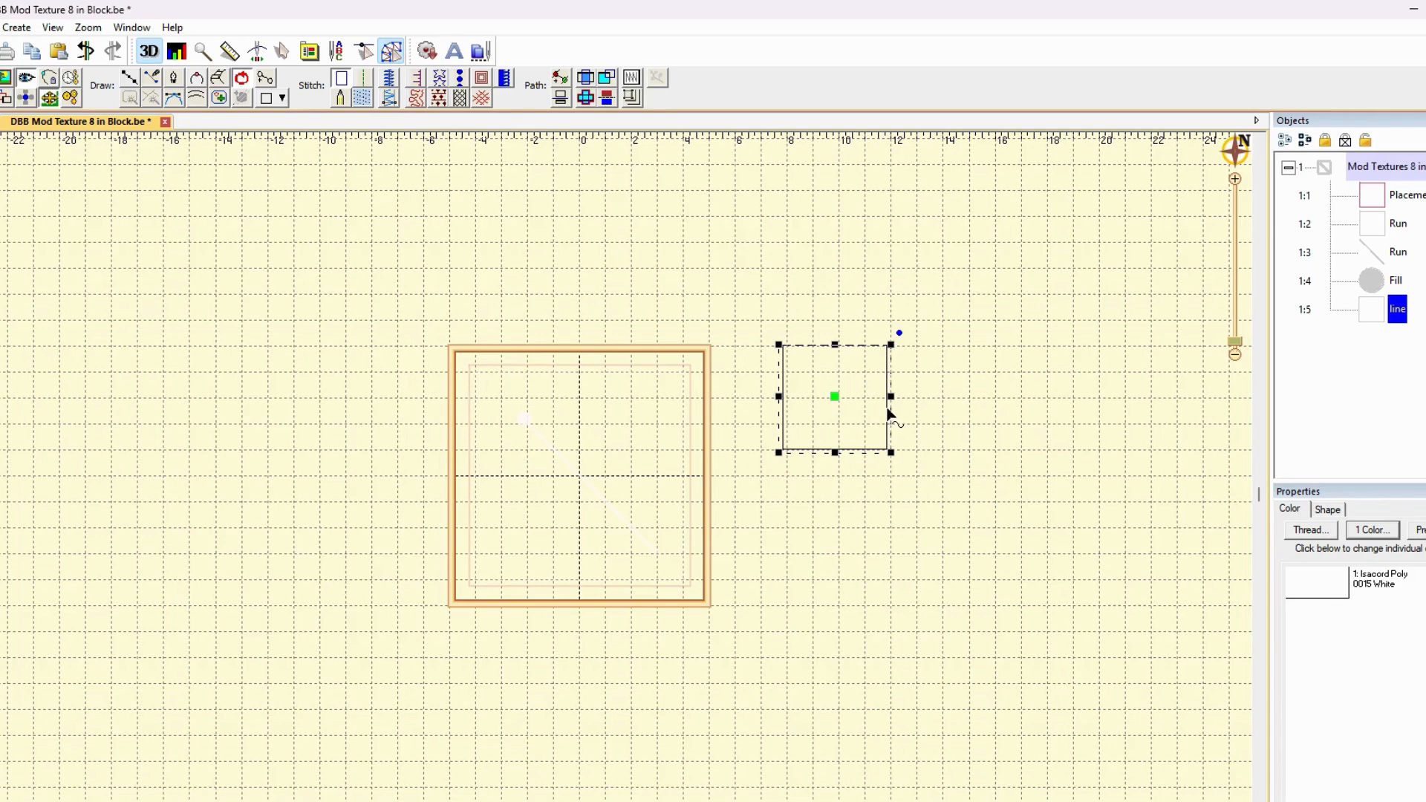
{"action": "left_click", "coordinate": [34, 53]}
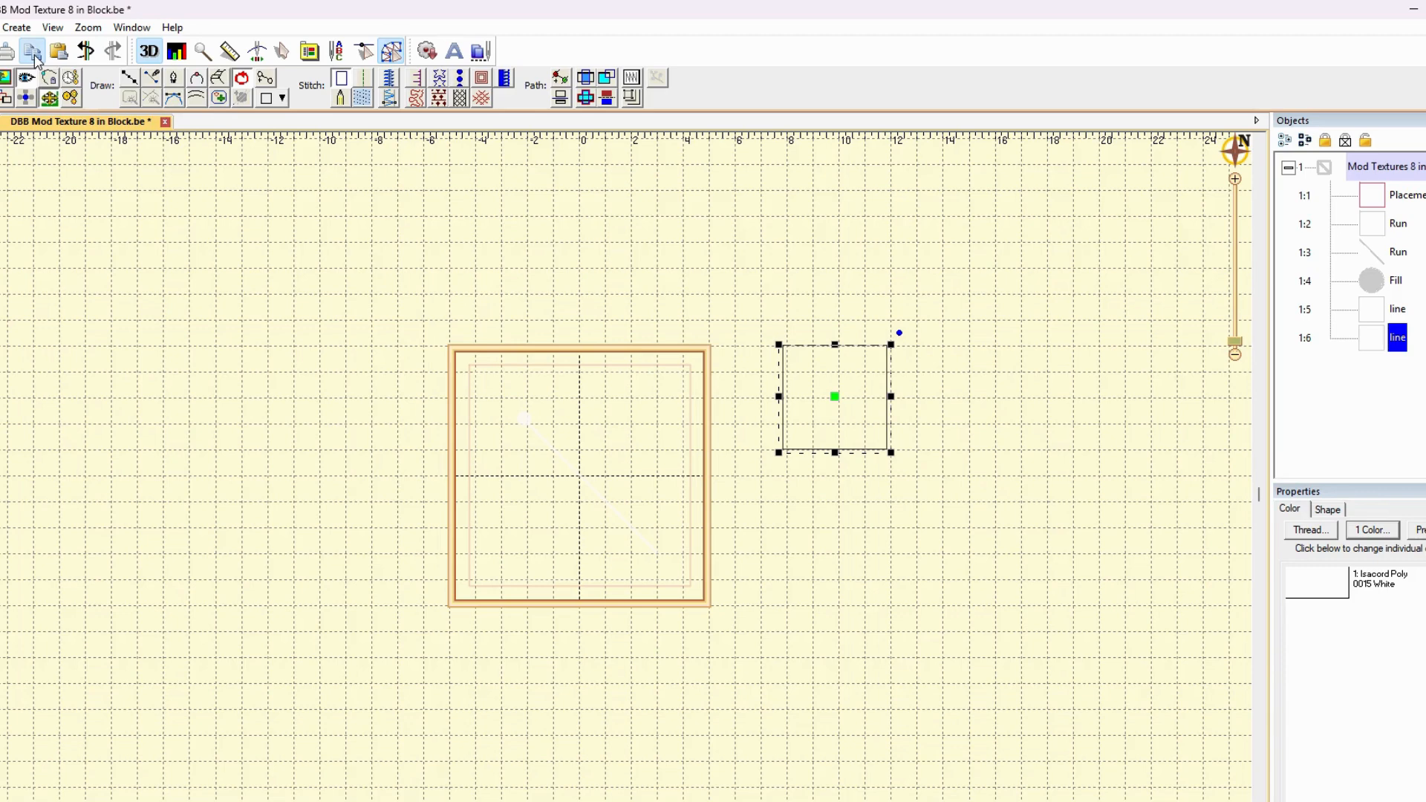
{"action": "left_click", "coordinate": [34, 54]}
{"action": "left_click_drag", "start_coordinate": [840, 401], "coordinate": [943, 403]}
{"action": "left_click", "coordinate": [844, 398]}
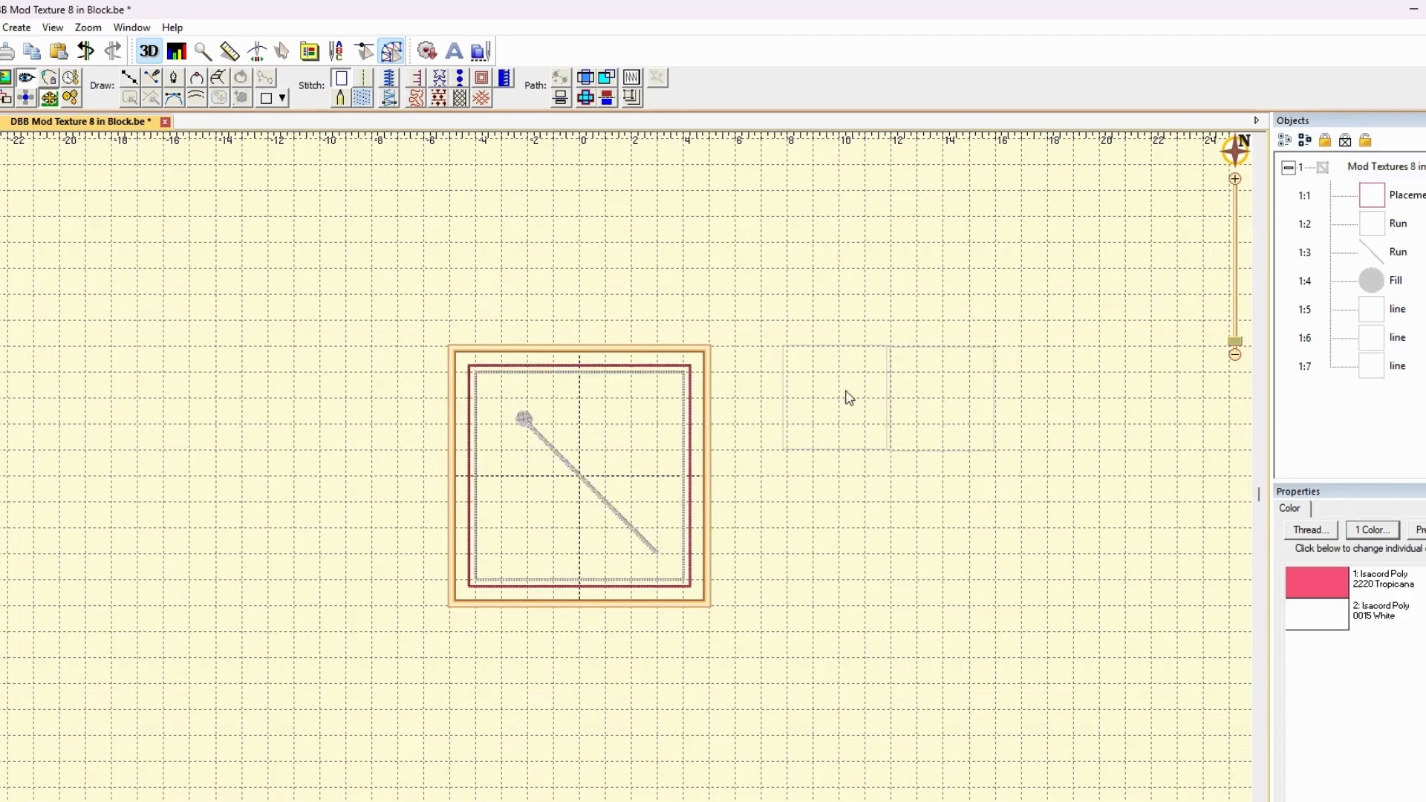
{"action": "left_click", "coordinate": [1386, 351]}
{"action": "left_click_drag", "start_coordinate": [832, 395], "coordinate": [1050, 402]}
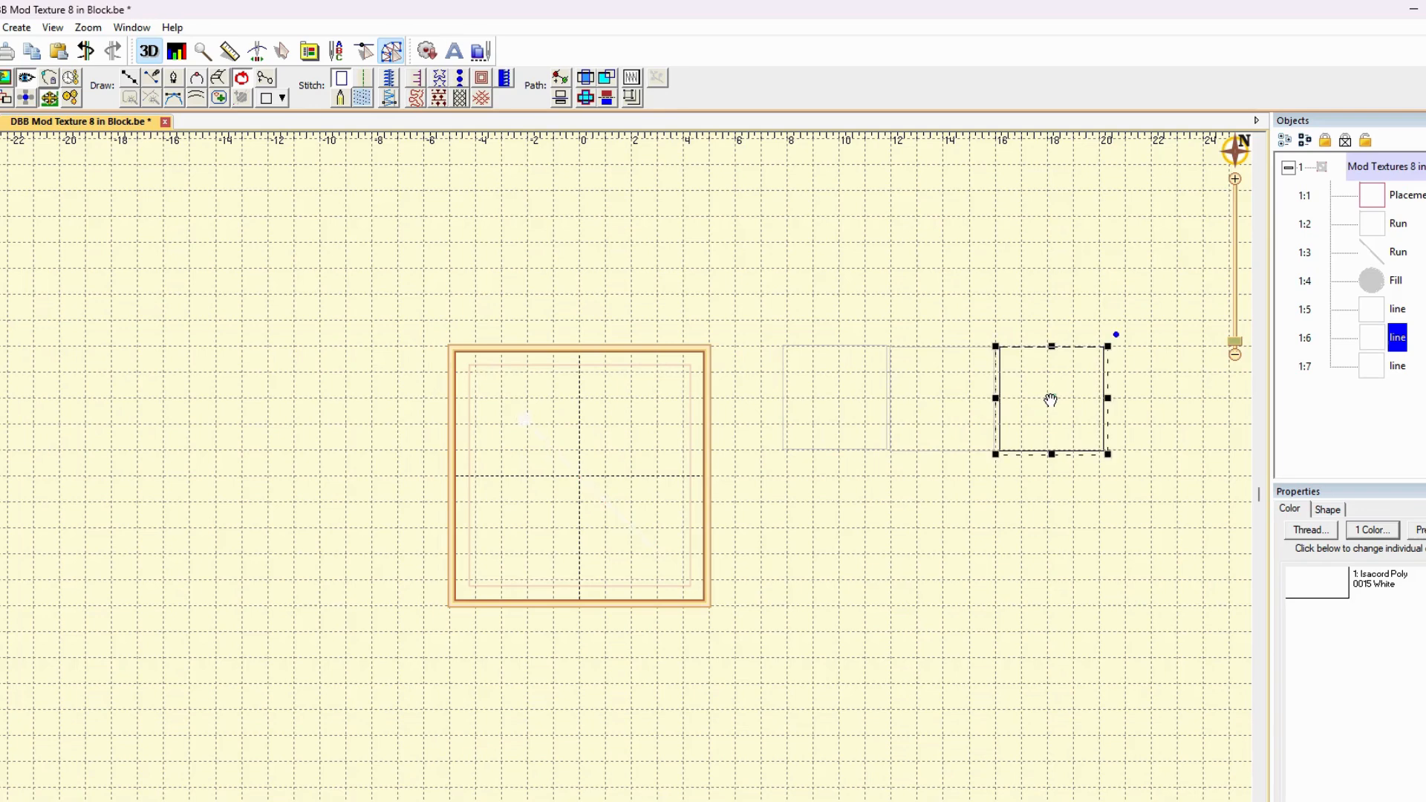
- Copy the last two squares of the row and paste the pair twice below to start a second and third row
{"action": "left_click", "coordinate": [1376, 365], "text": "ctrl"}
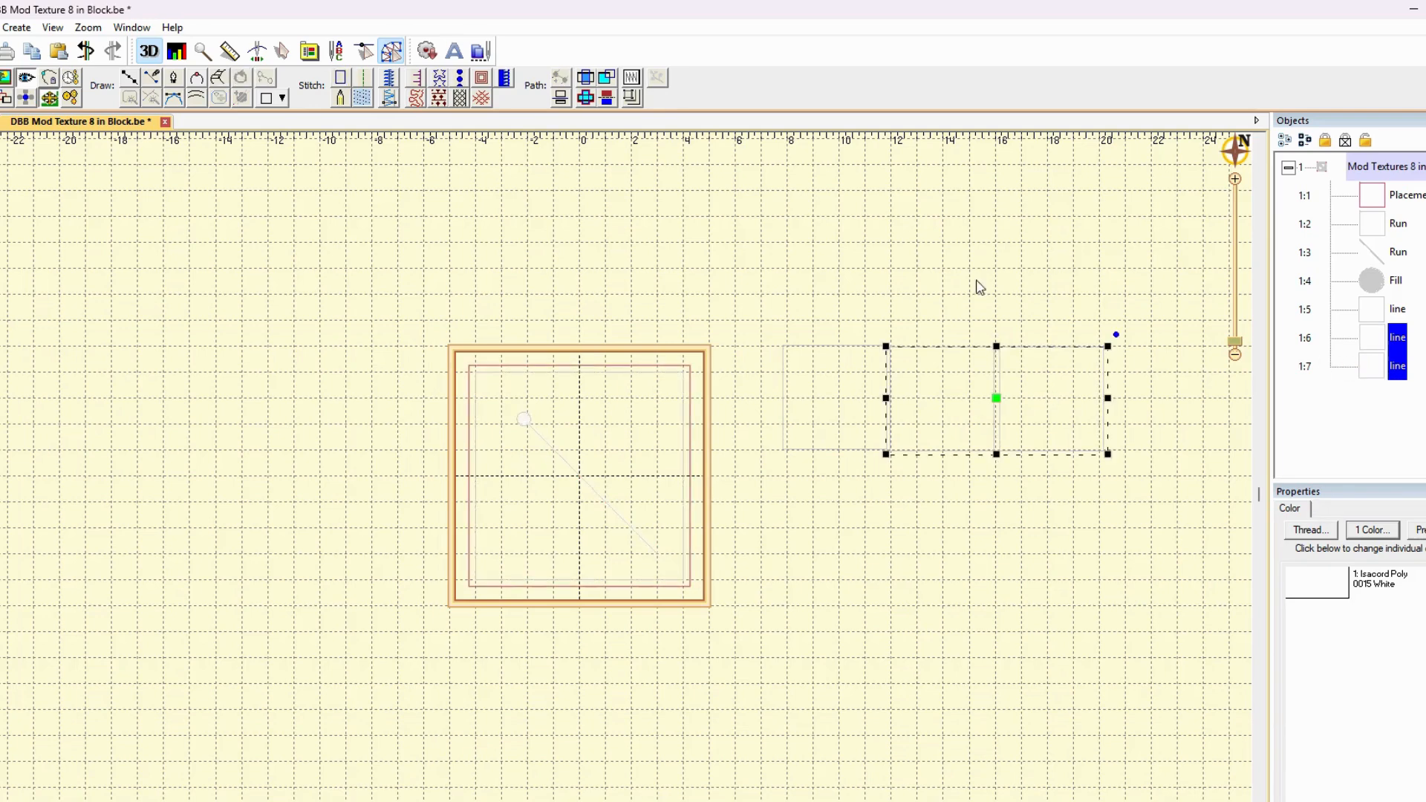
{"action": "left_click", "coordinate": [31, 51]}
{"action": "left_click", "coordinate": [58, 51]}
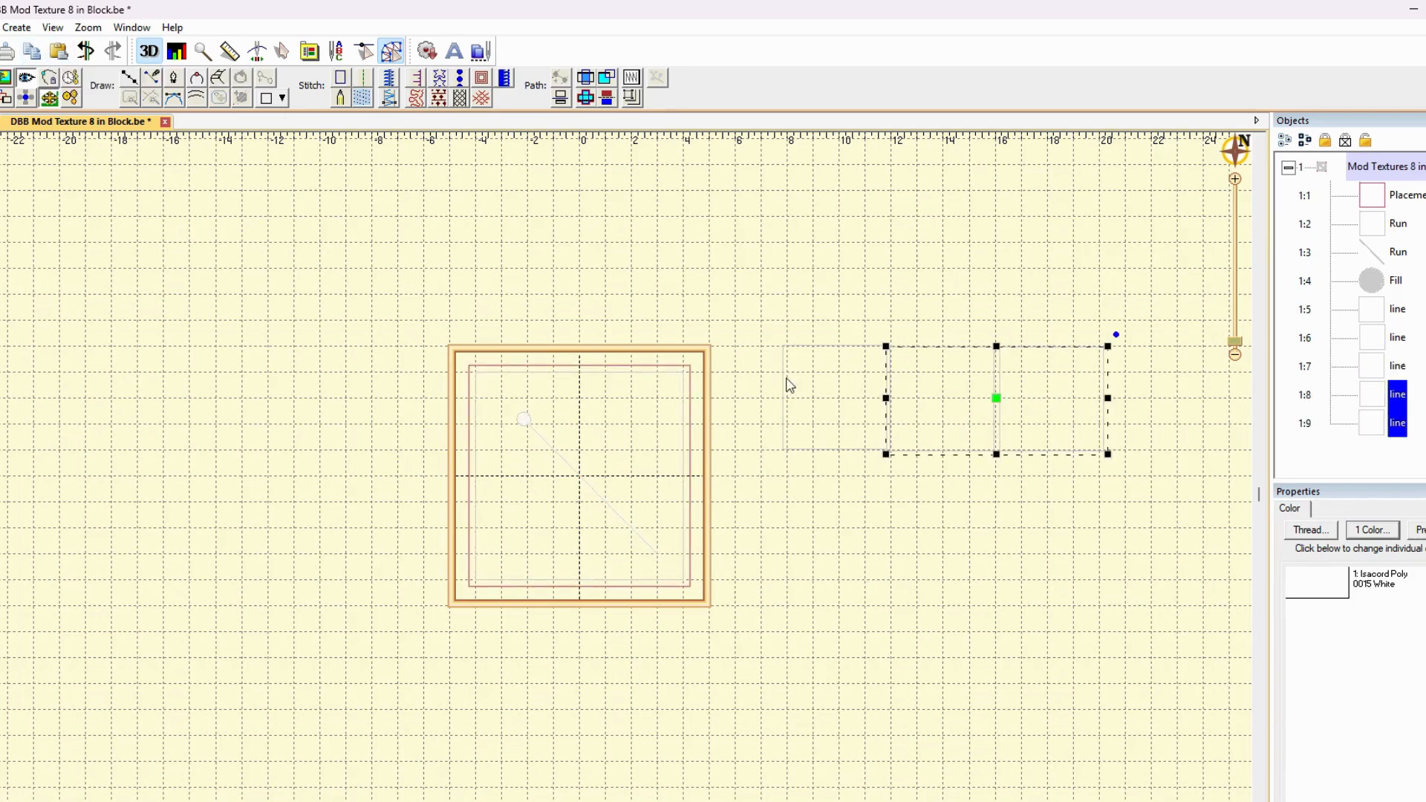
{"action": "left_click_drag", "start_coordinate": [996, 399], "coordinate": [890, 508]}
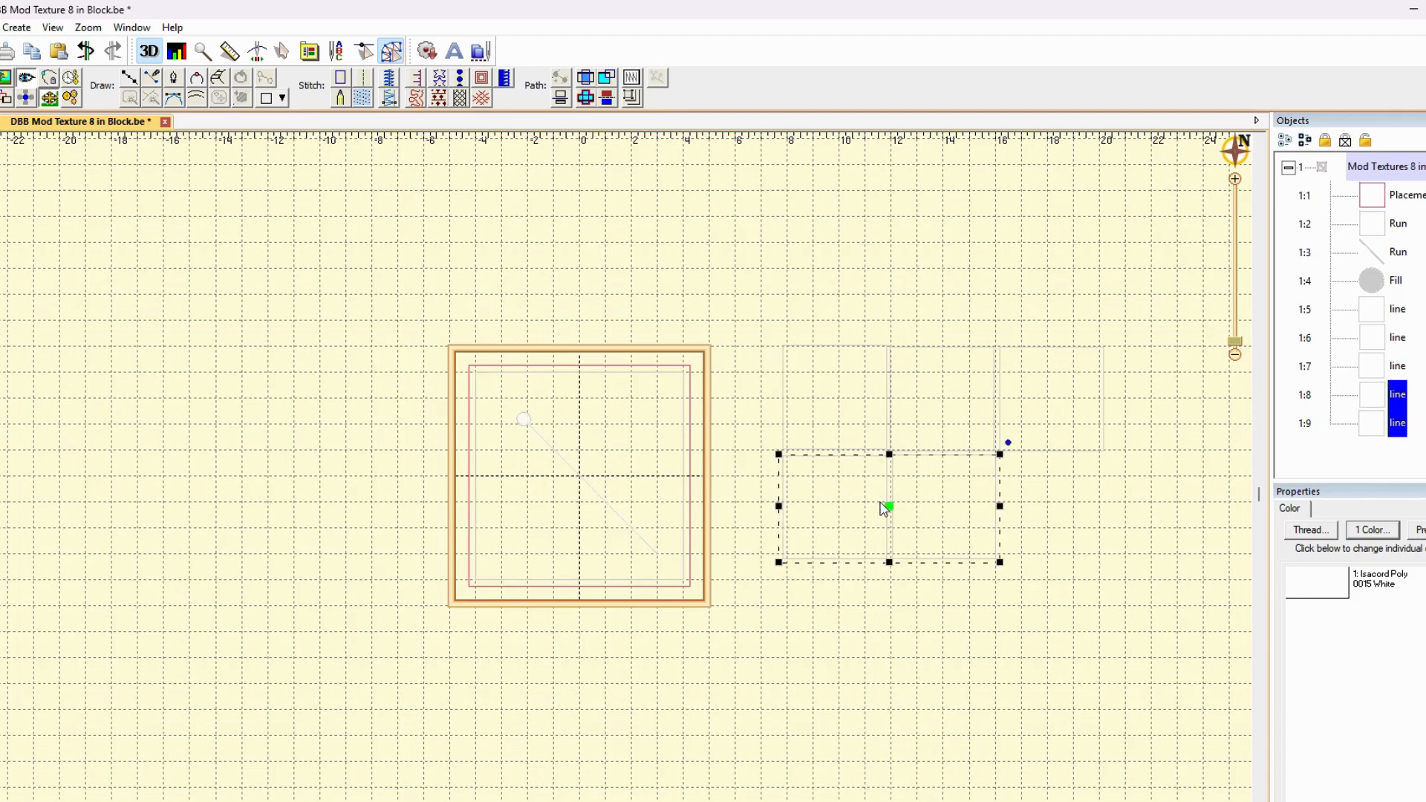
{"action": "left_click", "coordinate": [58, 53]}
{"action": "left_click_drag", "start_coordinate": [1019, 404], "coordinate": [888, 620]}
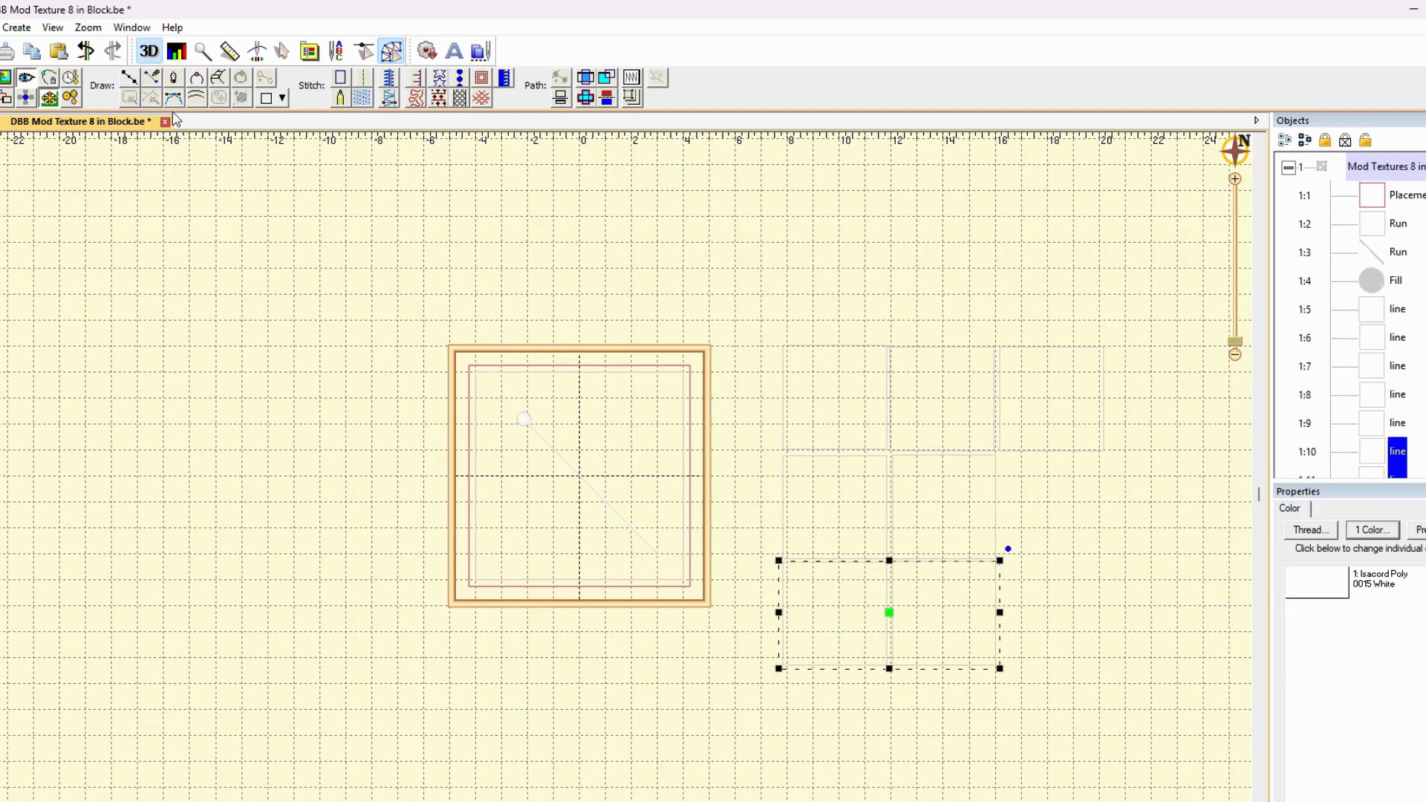
- Paste another pair of squares, rotate it 90°, and place it in the third column to complete the 3 by 3 grid
{"action": "left_click", "coordinate": [61, 55]}
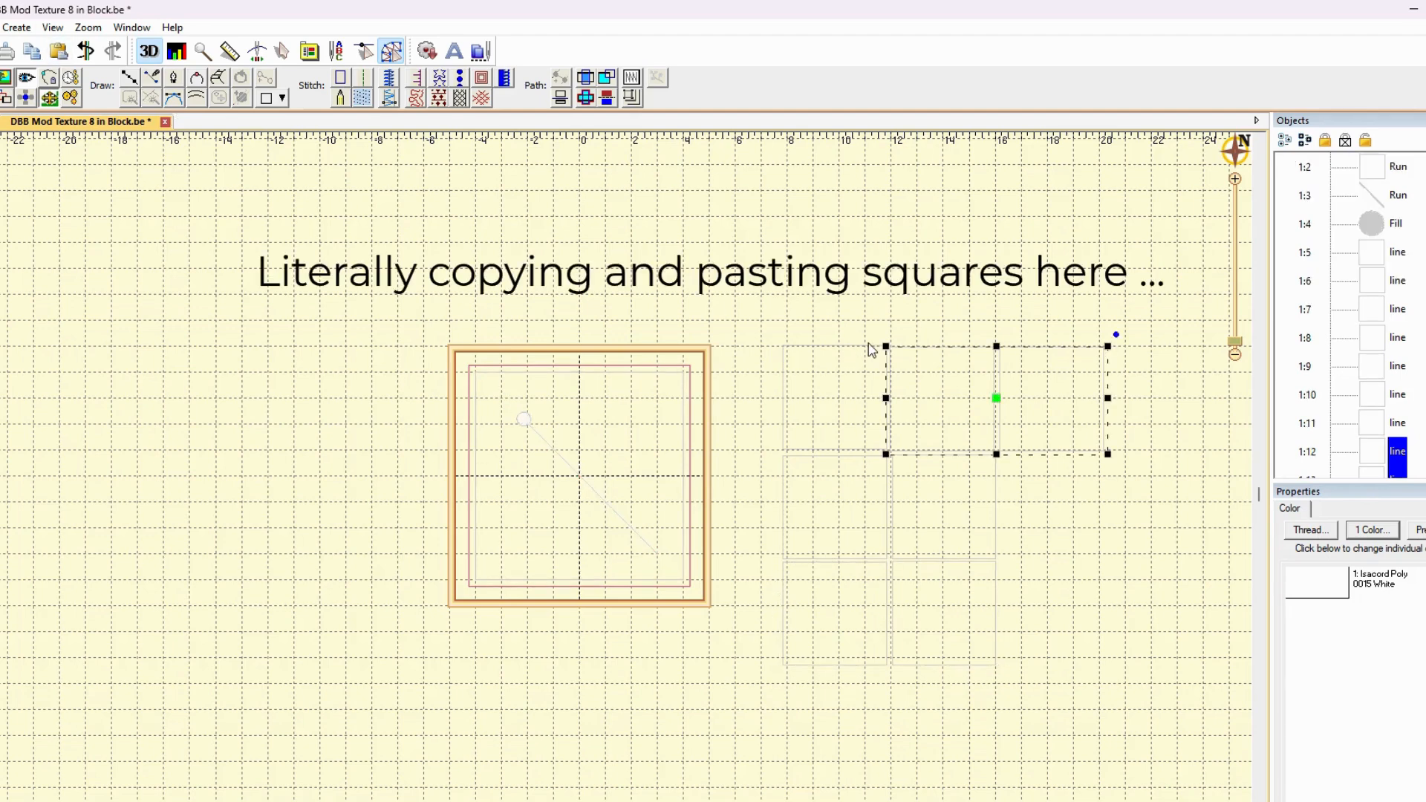
{"action": "left_click_drag", "start_coordinate": [996, 405], "coordinate": [1063, 566]}
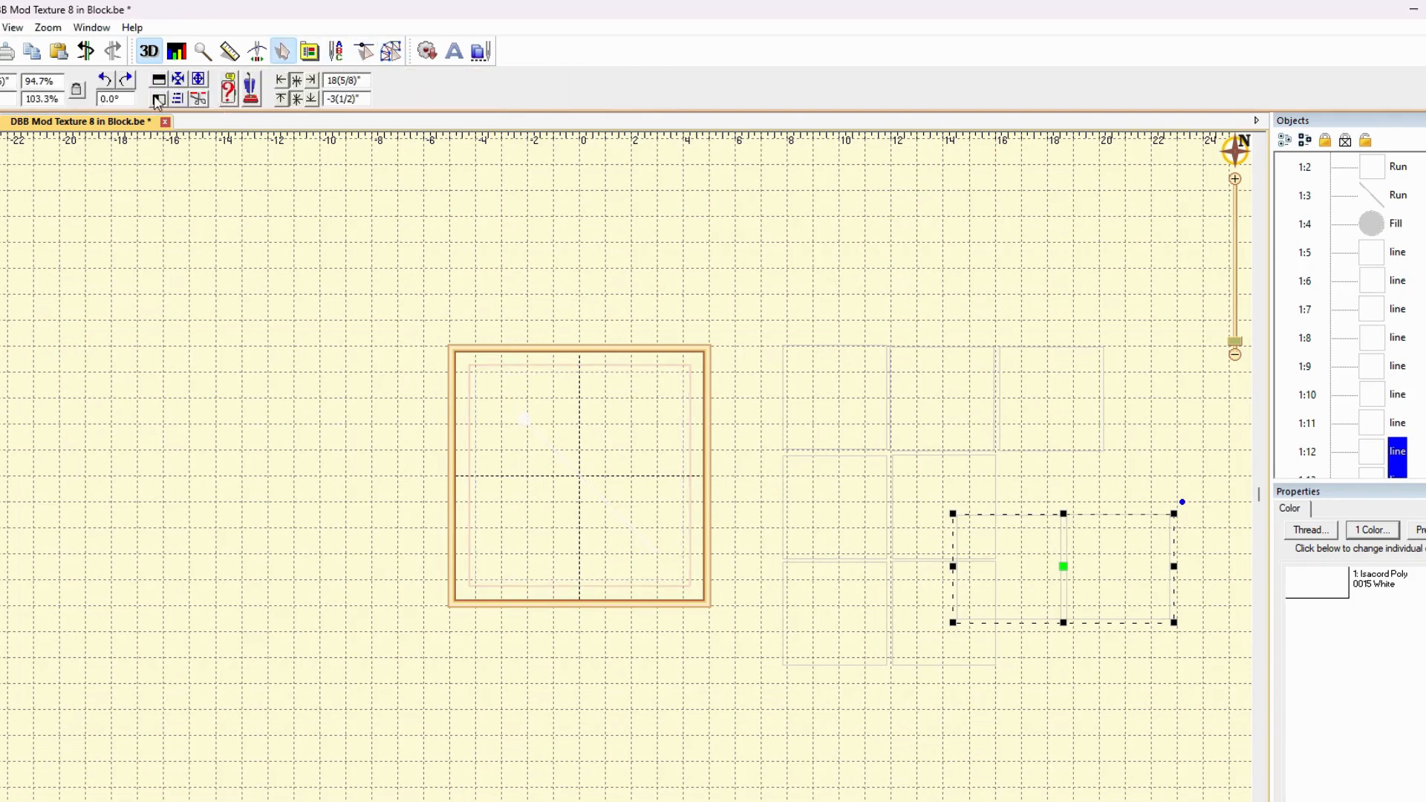
{"action": "left_click", "coordinate": [105, 80]}
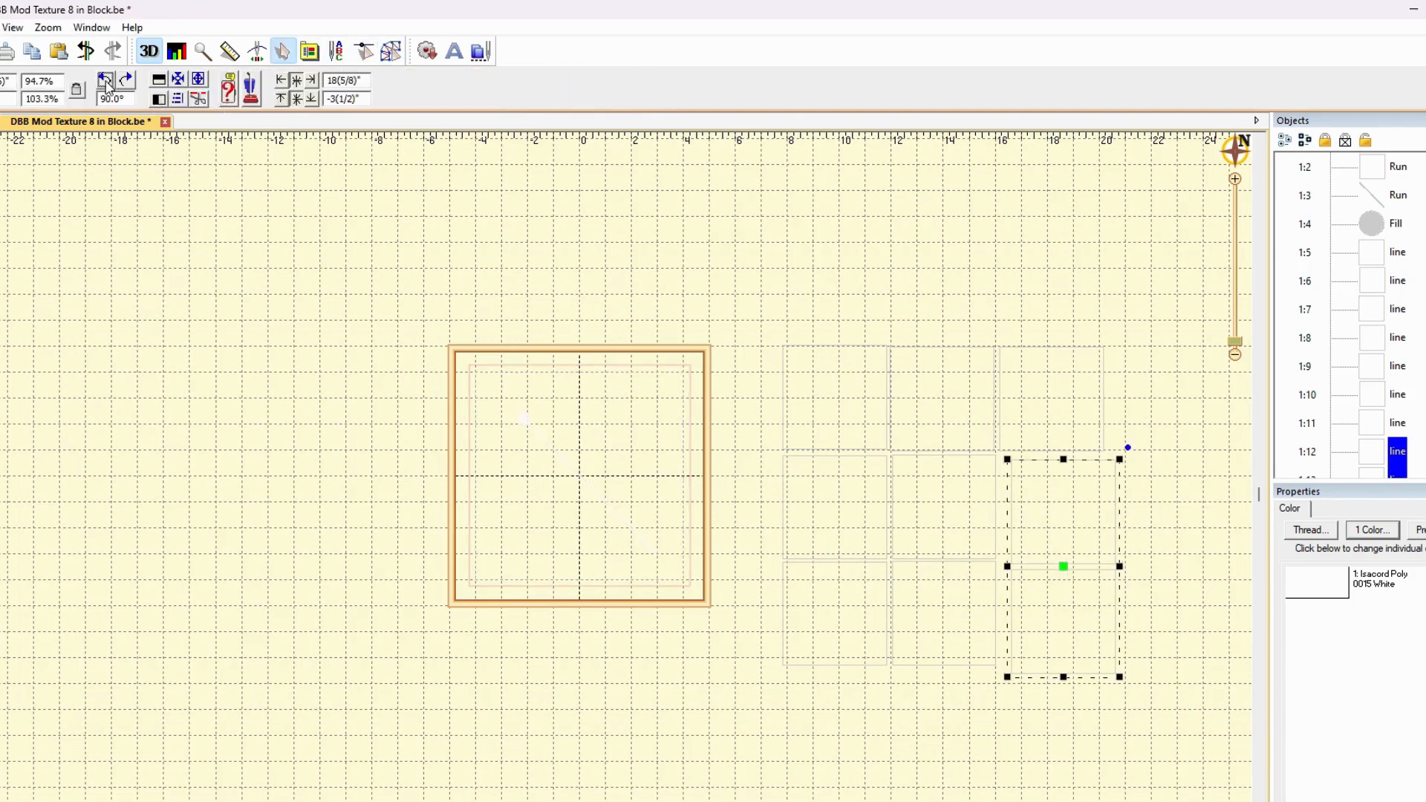
{"action": "left_click_drag", "start_coordinate": [1061, 556], "coordinate": [1052, 566]}
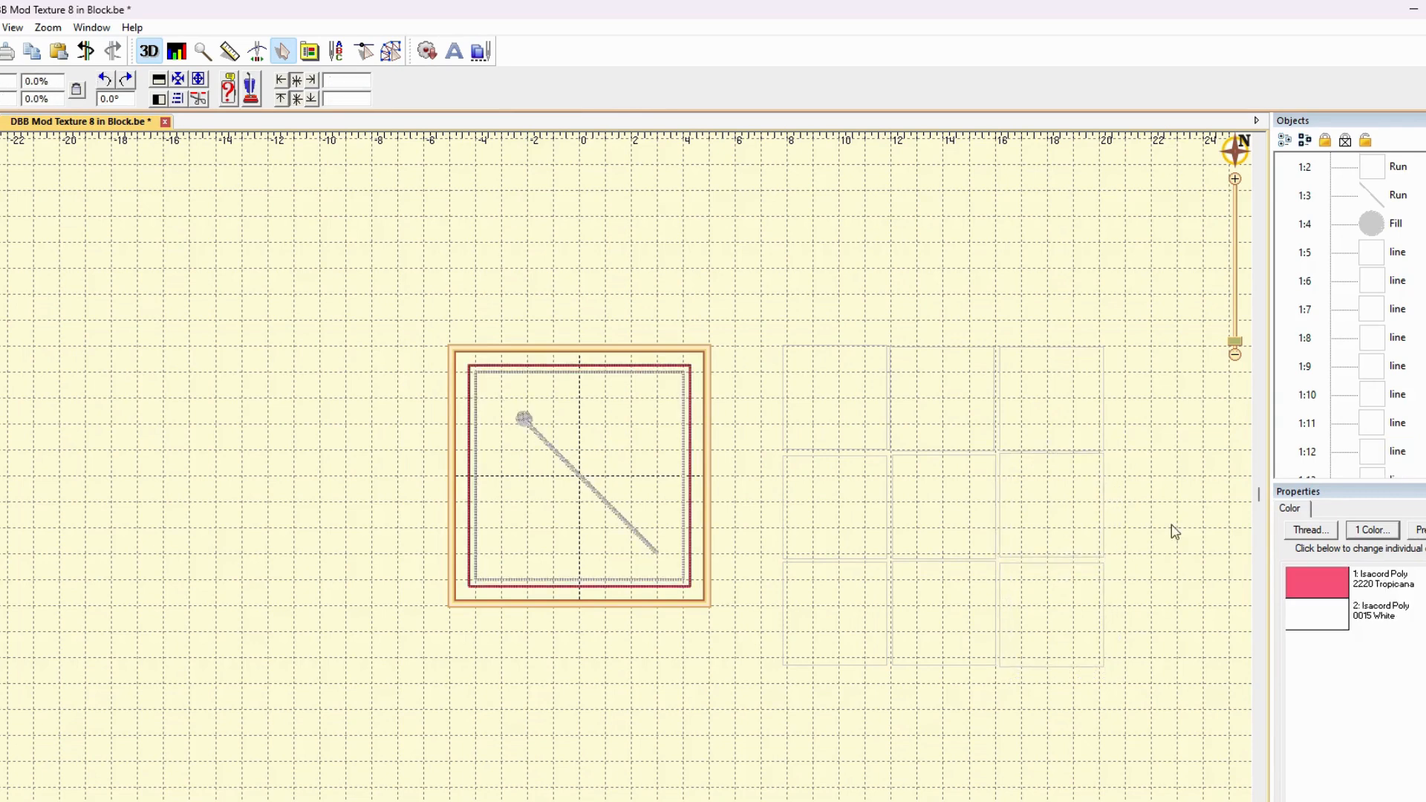
- Change the thread color of all nine grid squares to Isacord Poly 2220 Tropicana
{"action": "left_click", "coordinate": [1386, 255]}
{"action": "scroll", "coordinate": [1397, 371], "scroll_direction": "down", "scroll_amount": 1}
{"action": "left_click", "coordinate": [1373, 461], "text": "shift"}
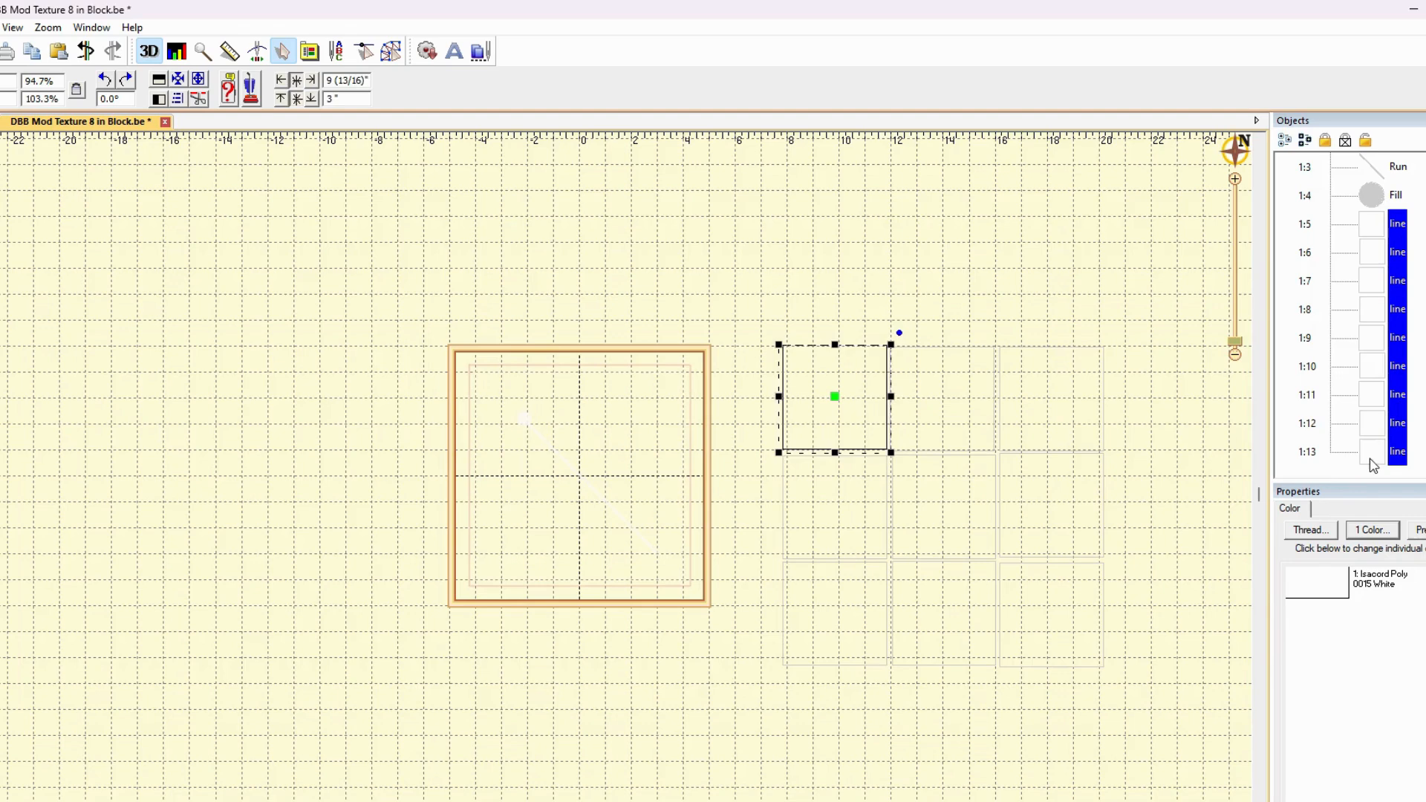
{"action": "left_click", "coordinate": [1327, 604]}
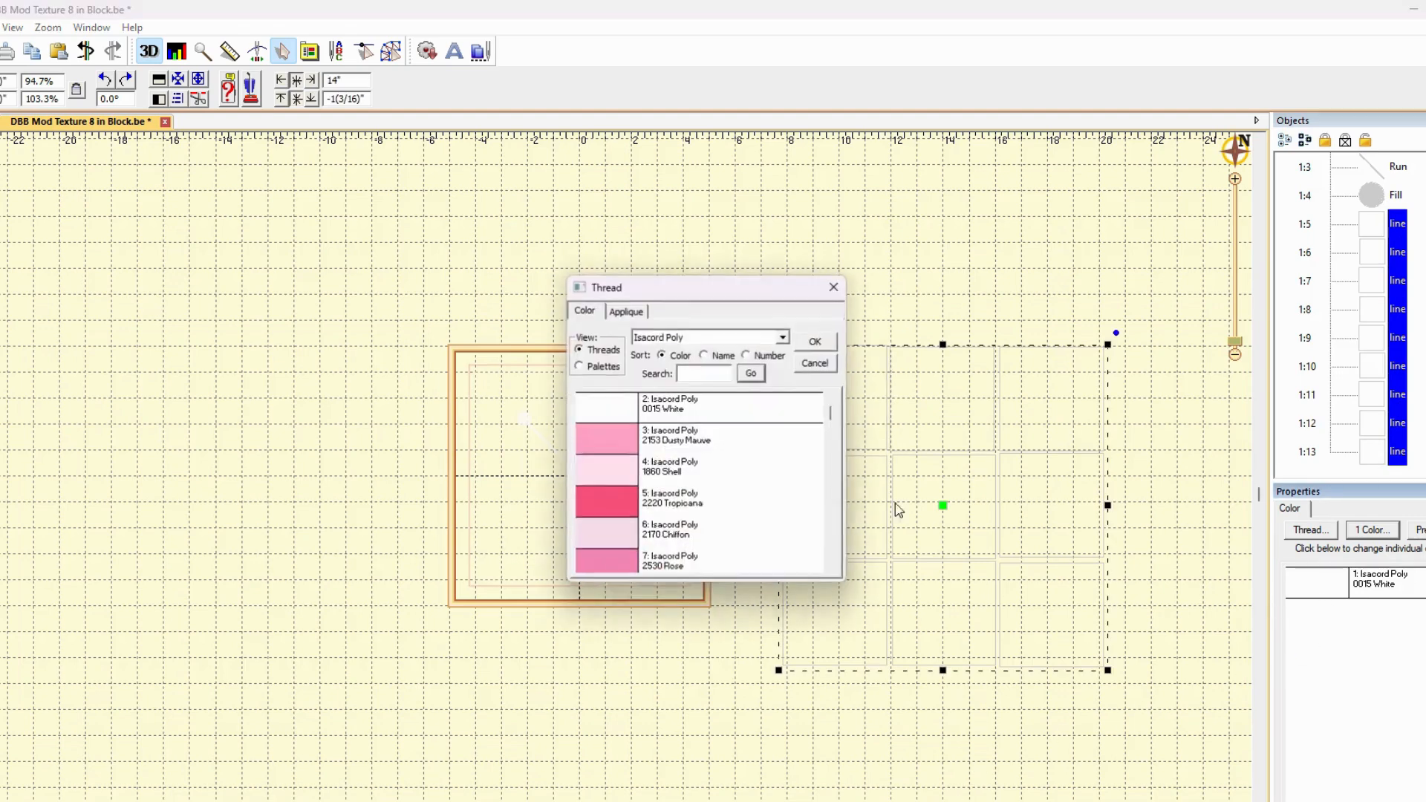
{"action": "left_click", "coordinate": [593, 500]}
{"action": "left_click", "coordinate": [813, 341]}
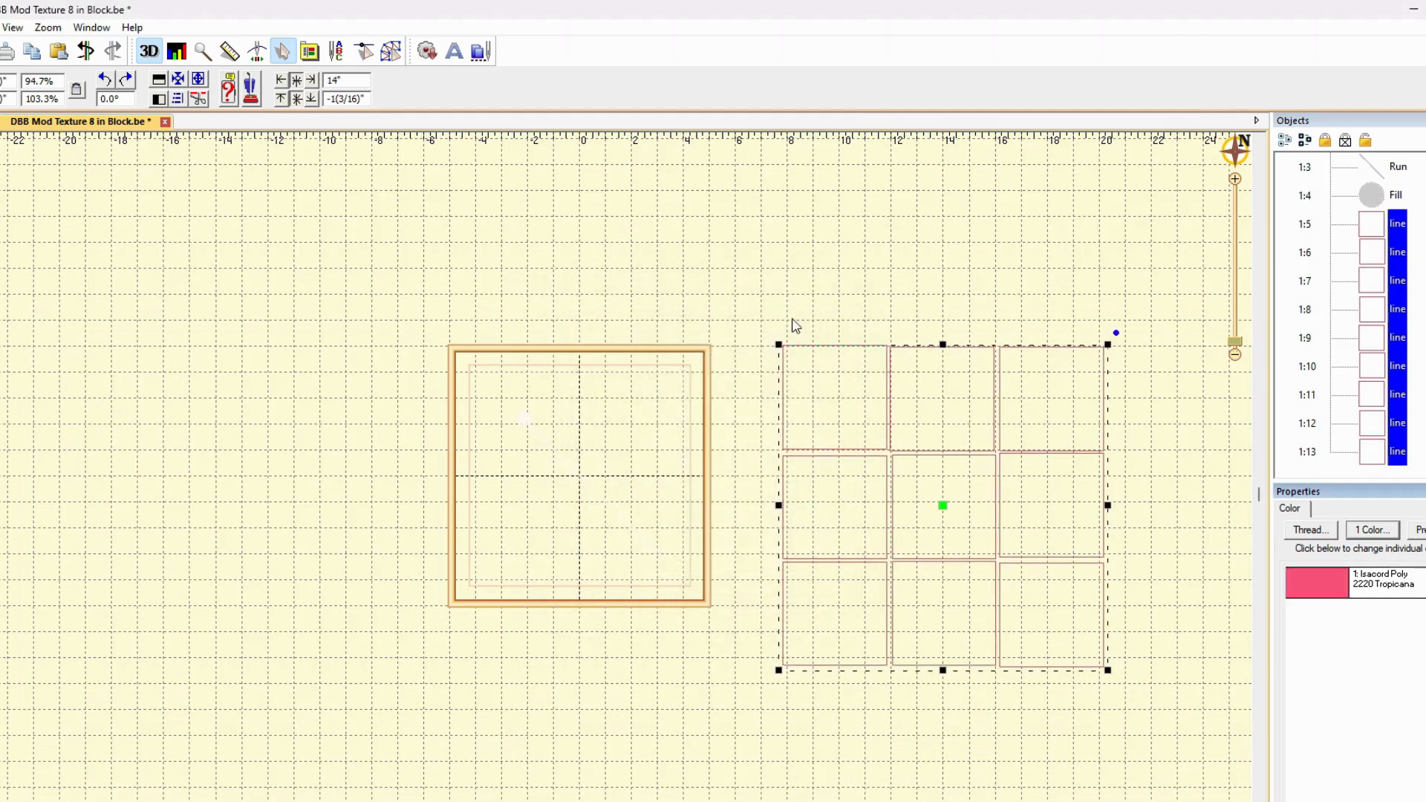
{"action": "left_click", "coordinate": [795, 296]}
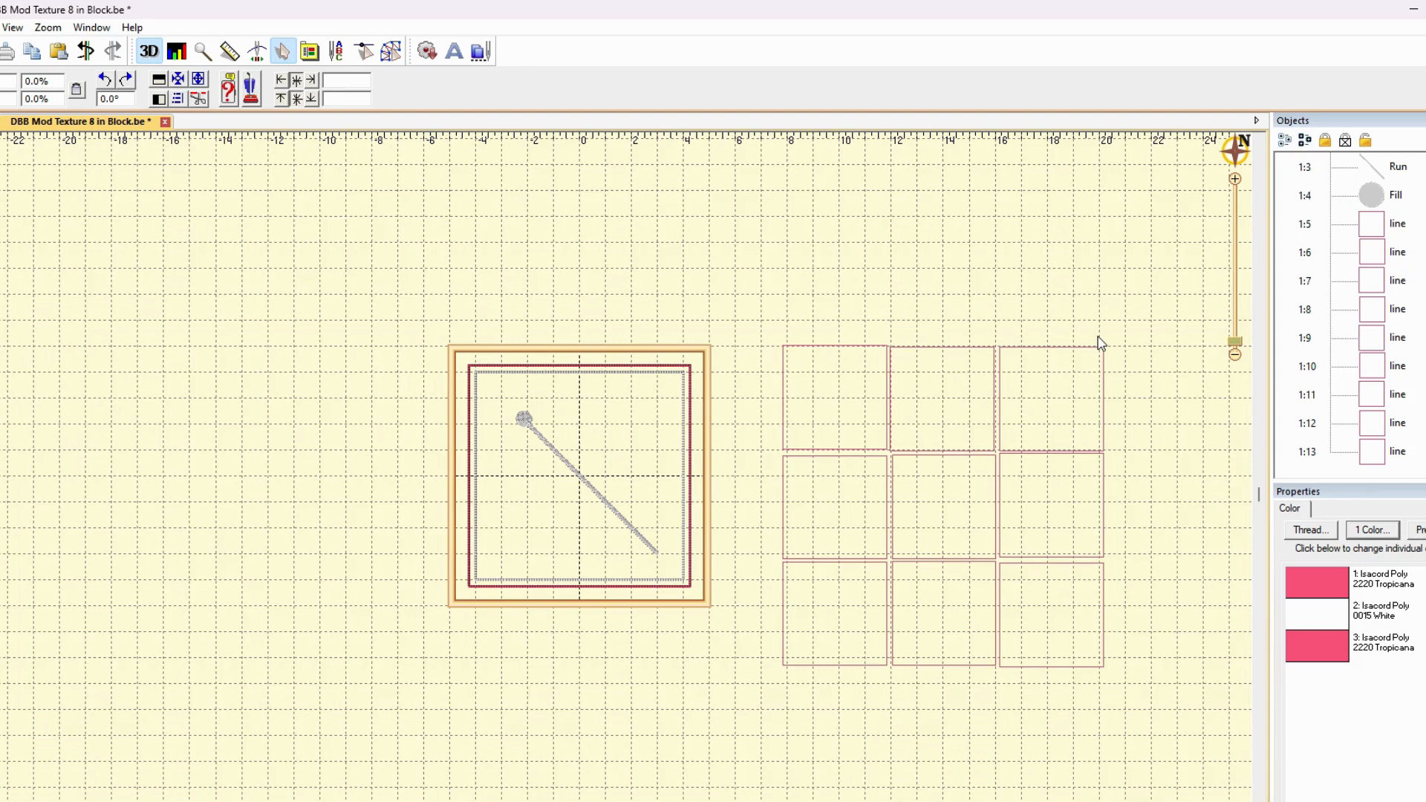
- Shift the three squares of the grid's third column so they line up edge to edge
{"action": "left_click", "coordinate": [1384, 456]}
{"action": "left_click_drag", "start_coordinate": [1057, 619], "coordinate": [1053, 618]}
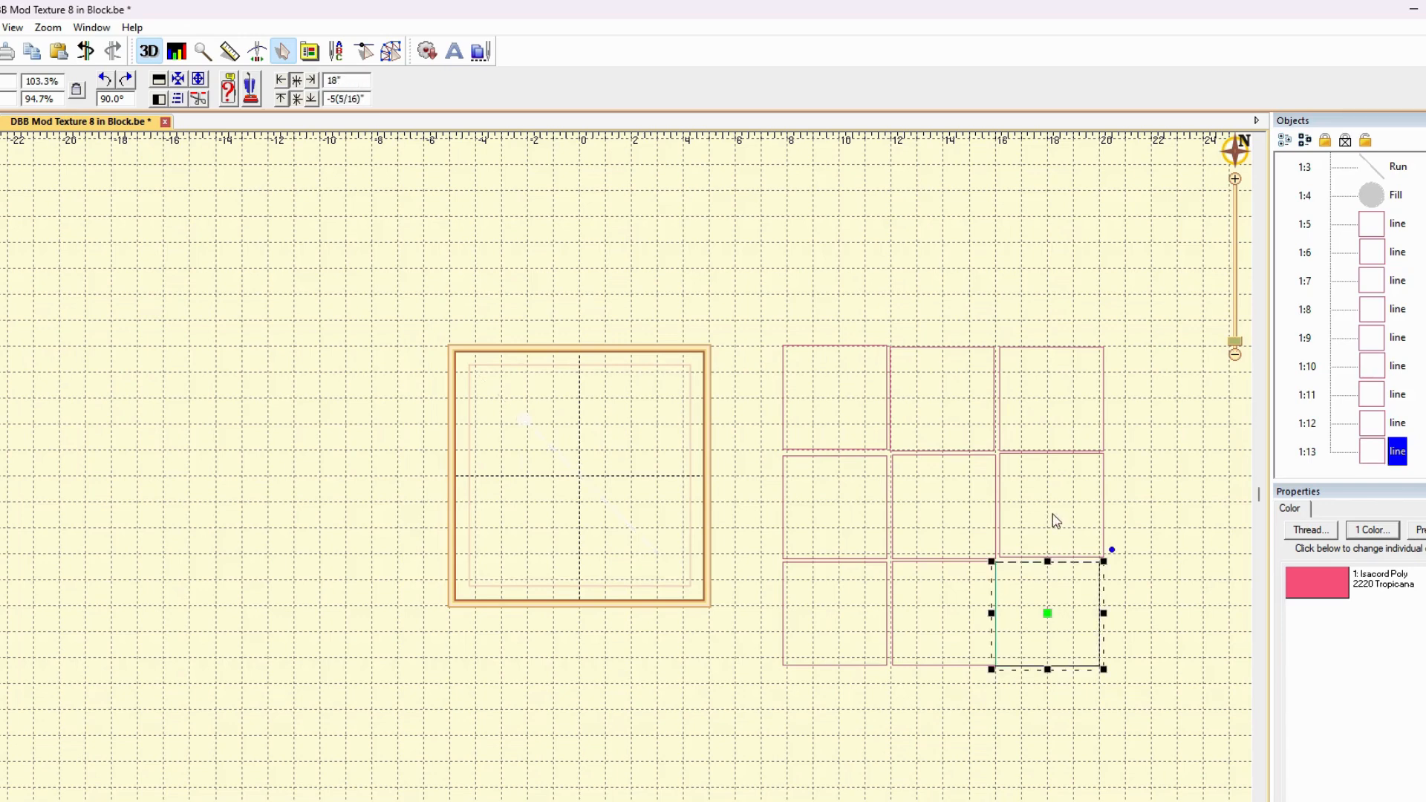
{"action": "left_click", "coordinate": [1106, 550]}
{"action": "left_click", "coordinate": [1107, 529]}
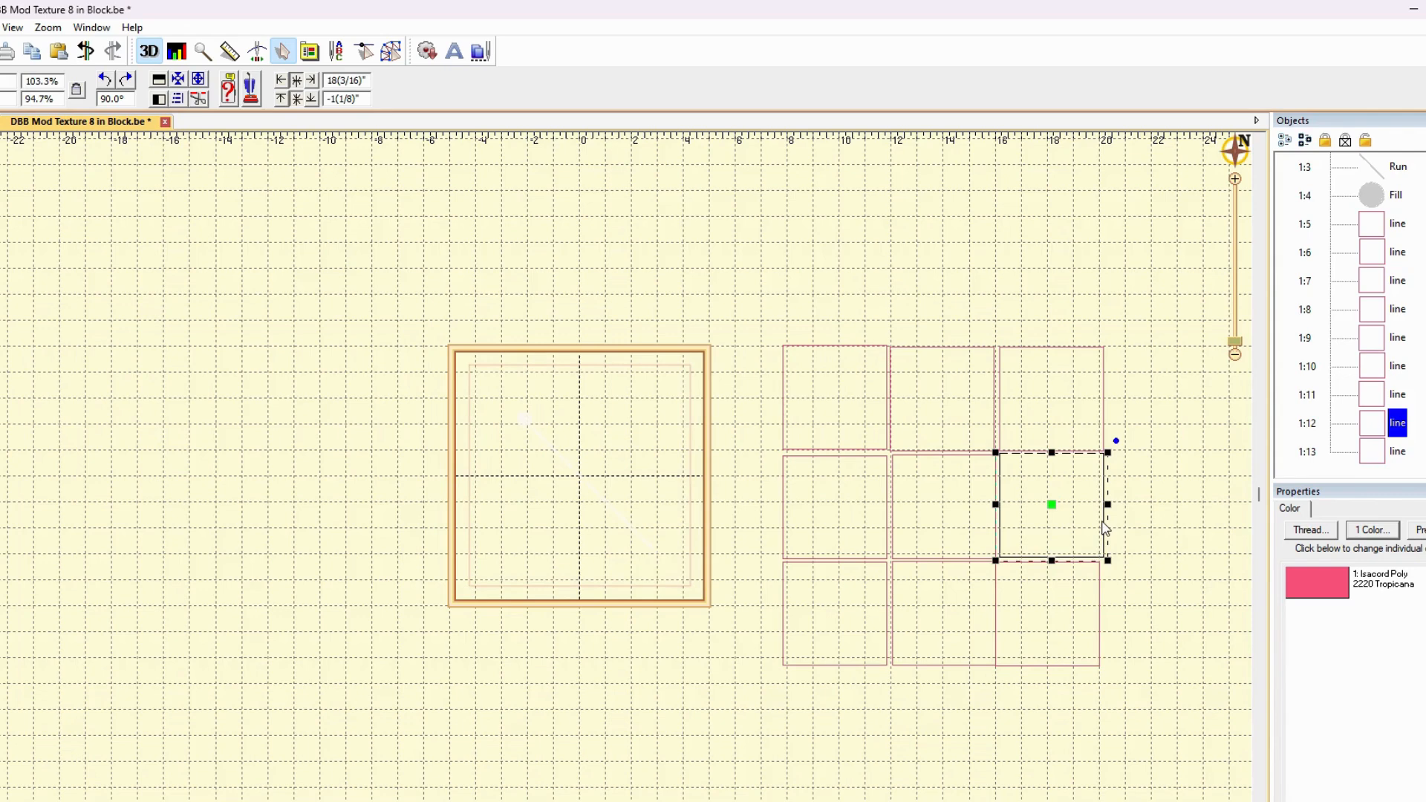
{"action": "left_click_drag", "start_coordinate": [1052, 508], "coordinate": [1050, 511]}
{"action": "left_click", "coordinate": [1051, 453]}
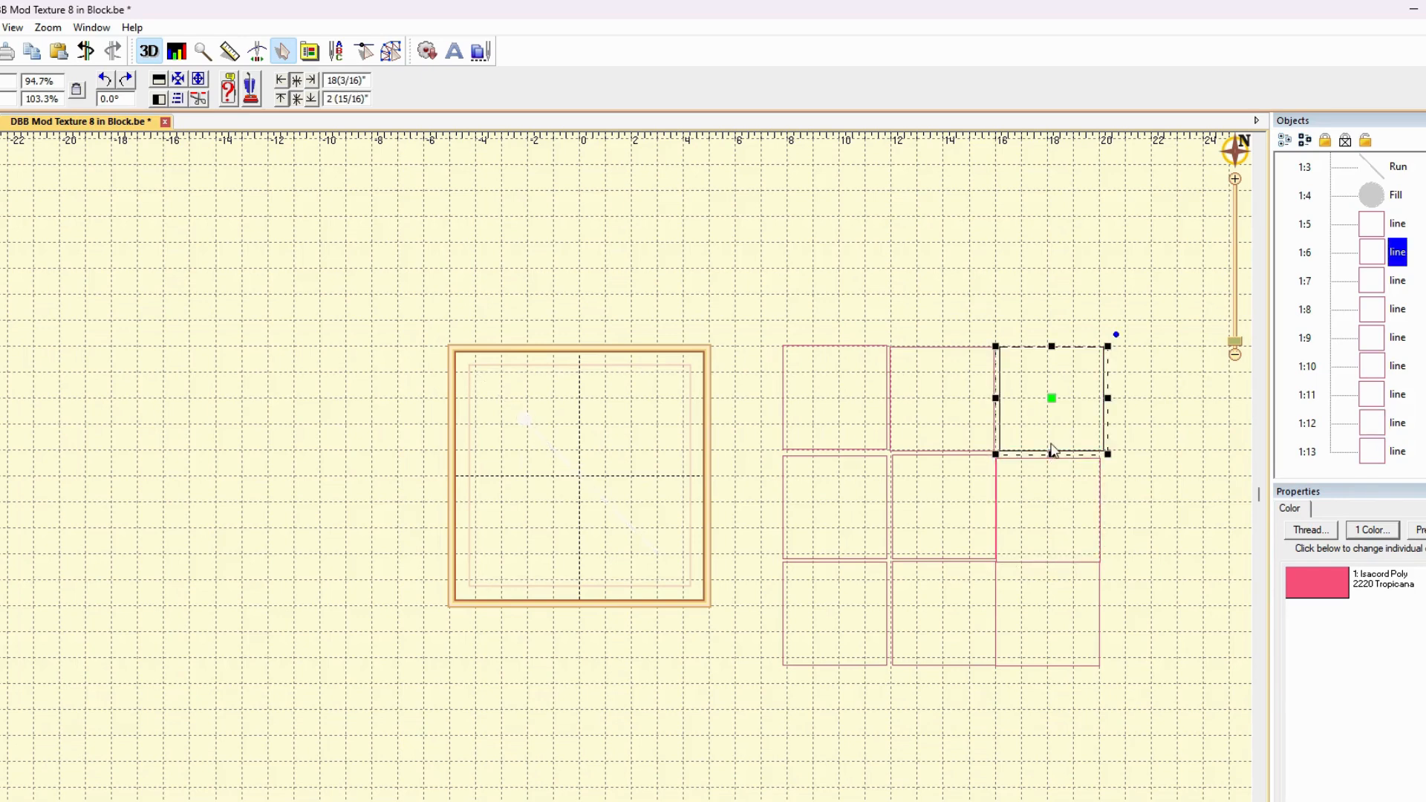
{"action": "left_click_drag", "start_coordinate": [1054, 405], "coordinate": [1049, 413]}
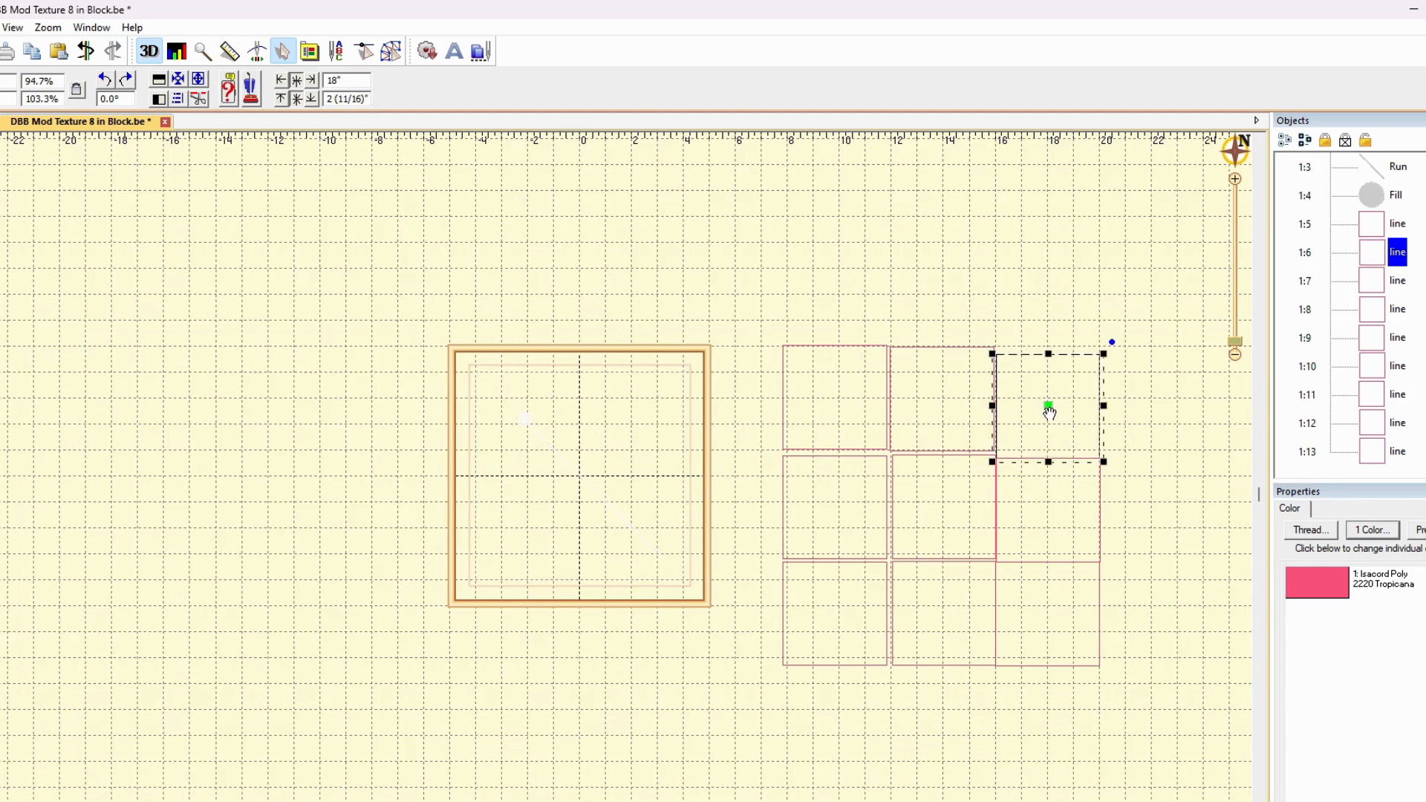
- Move the upper and center squares of the middle column to close the gaps with the third column
{"action": "left_click", "coordinate": [912, 454]}
{"action": "left_click_drag", "start_coordinate": [944, 402], "coordinate": [948, 410]}
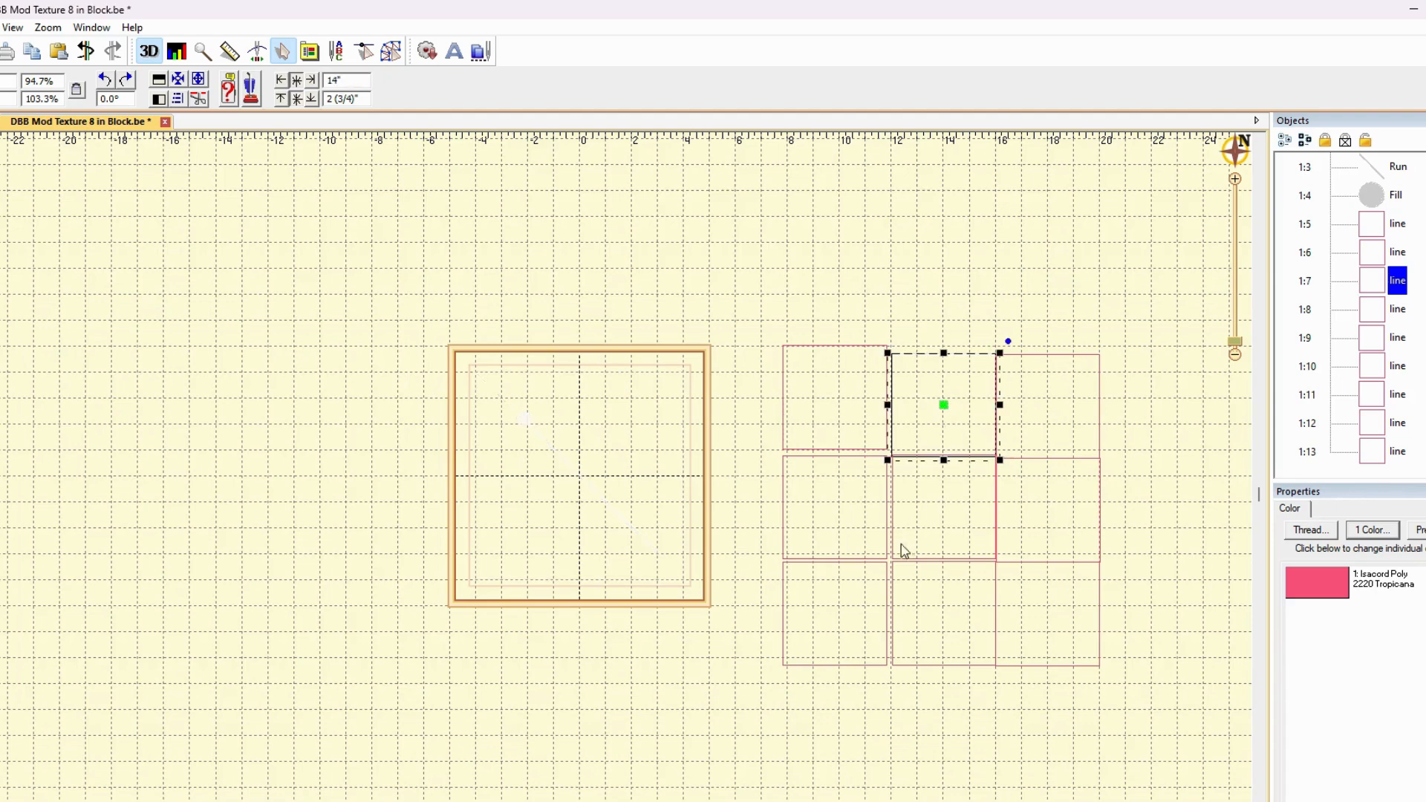
{"action": "left_click", "coordinate": [895, 567]}
{"action": "left_click_drag", "start_coordinate": [947, 510], "coordinate": [947, 511]}
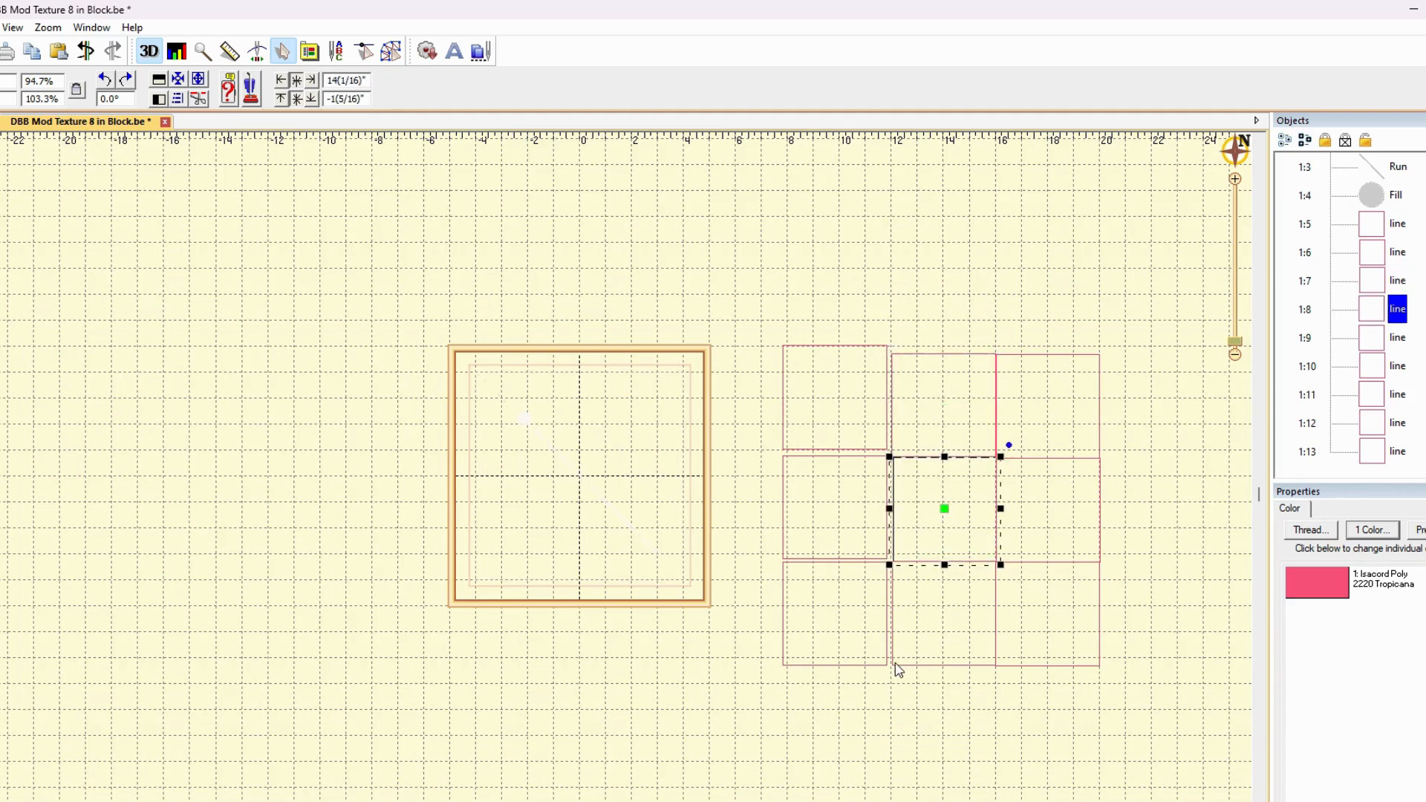
- Move the three squares of the first column against the middle column to close the remaining gaps
{"action": "left_click", "coordinate": [867, 663]}
{"action": "left_click_drag", "start_coordinate": [834, 611], "coordinate": [843, 614]}
{"action": "left_click", "coordinate": [789, 542]}
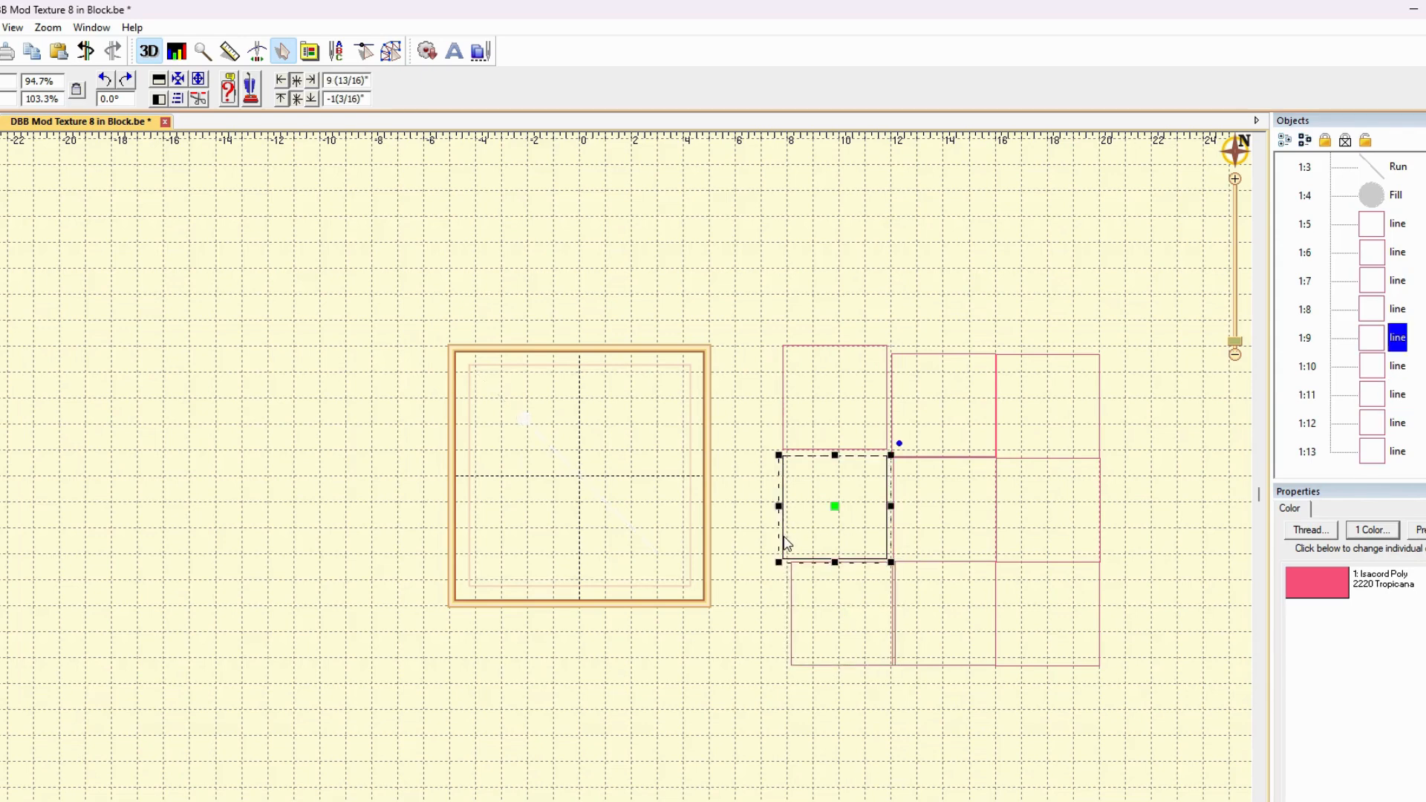
{"action": "left_click_drag", "start_coordinate": [817, 513], "coordinate": [843, 515]}
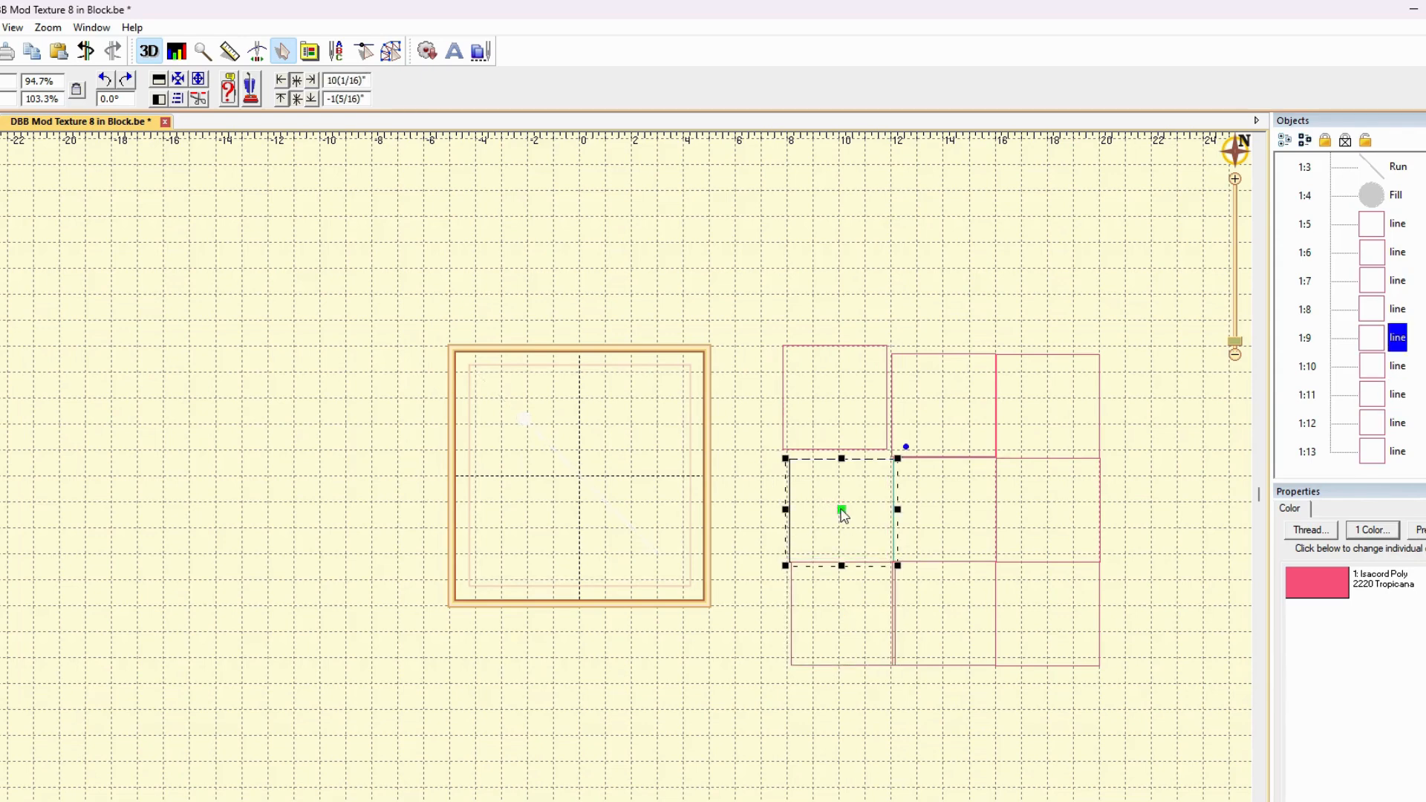
{"action": "left_click_drag", "start_coordinate": [834, 398], "coordinate": [841, 405]}
{"action": "left_click", "coordinate": [935, 331]}
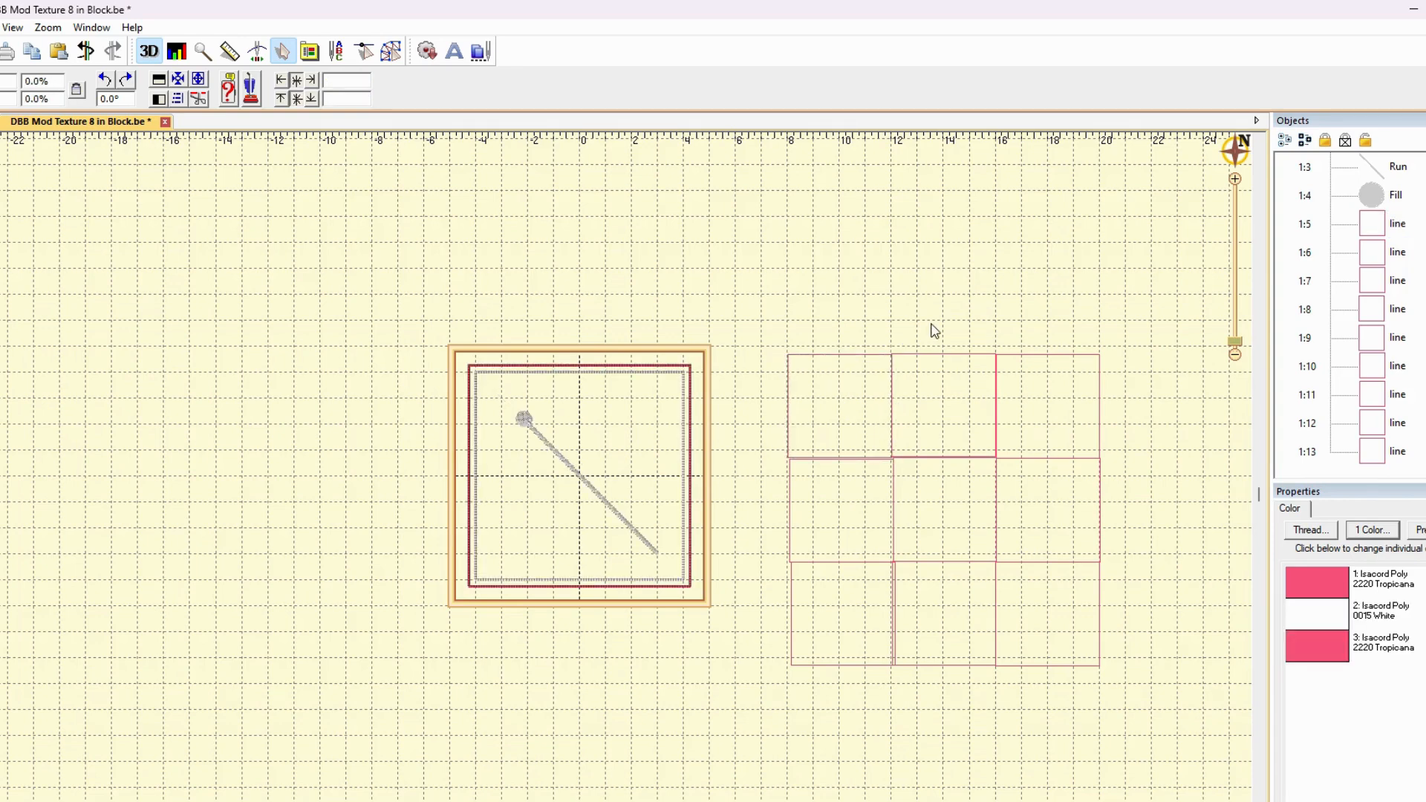
- Convert all nine square outlines of the grid to run stitches
{"action": "left_click", "coordinate": [1397, 224]}
{"action": "left_click", "coordinate": [1396, 453], "text": "shift"}
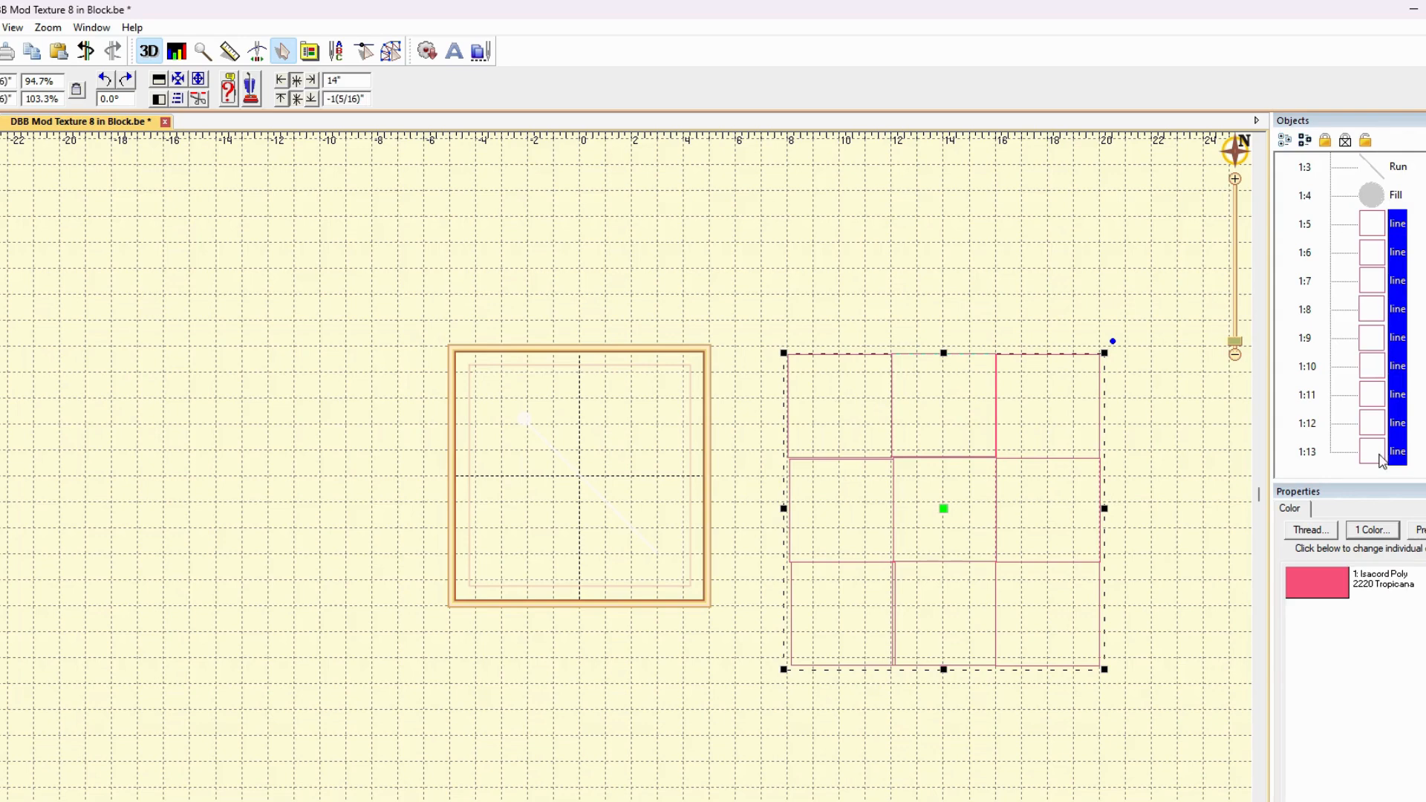
{"action": "left_click", "coordinate": [392, 50]}
{"action": "left_click", "coordinate": [363, 79]}
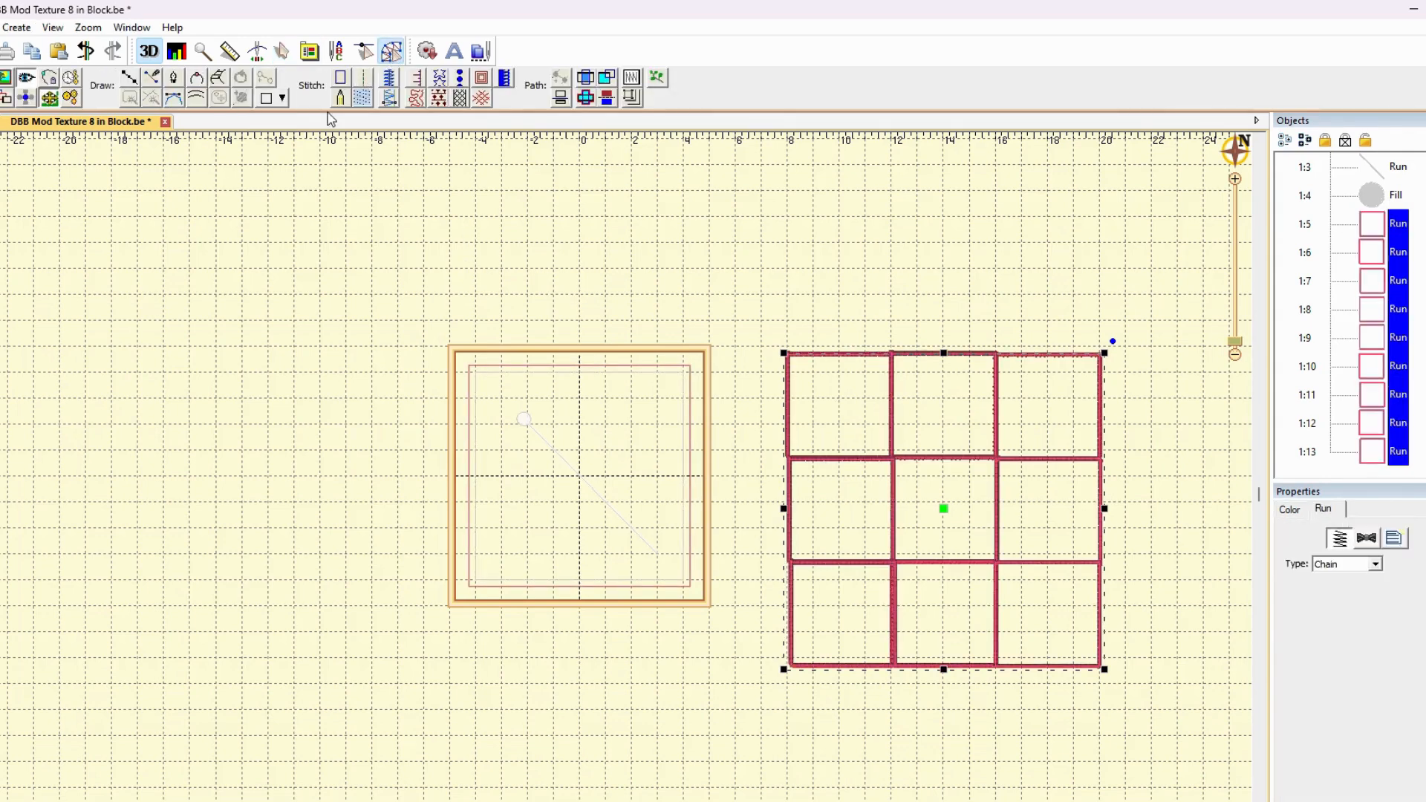
{"action": "left_click", "coordinate": [780, 237]}
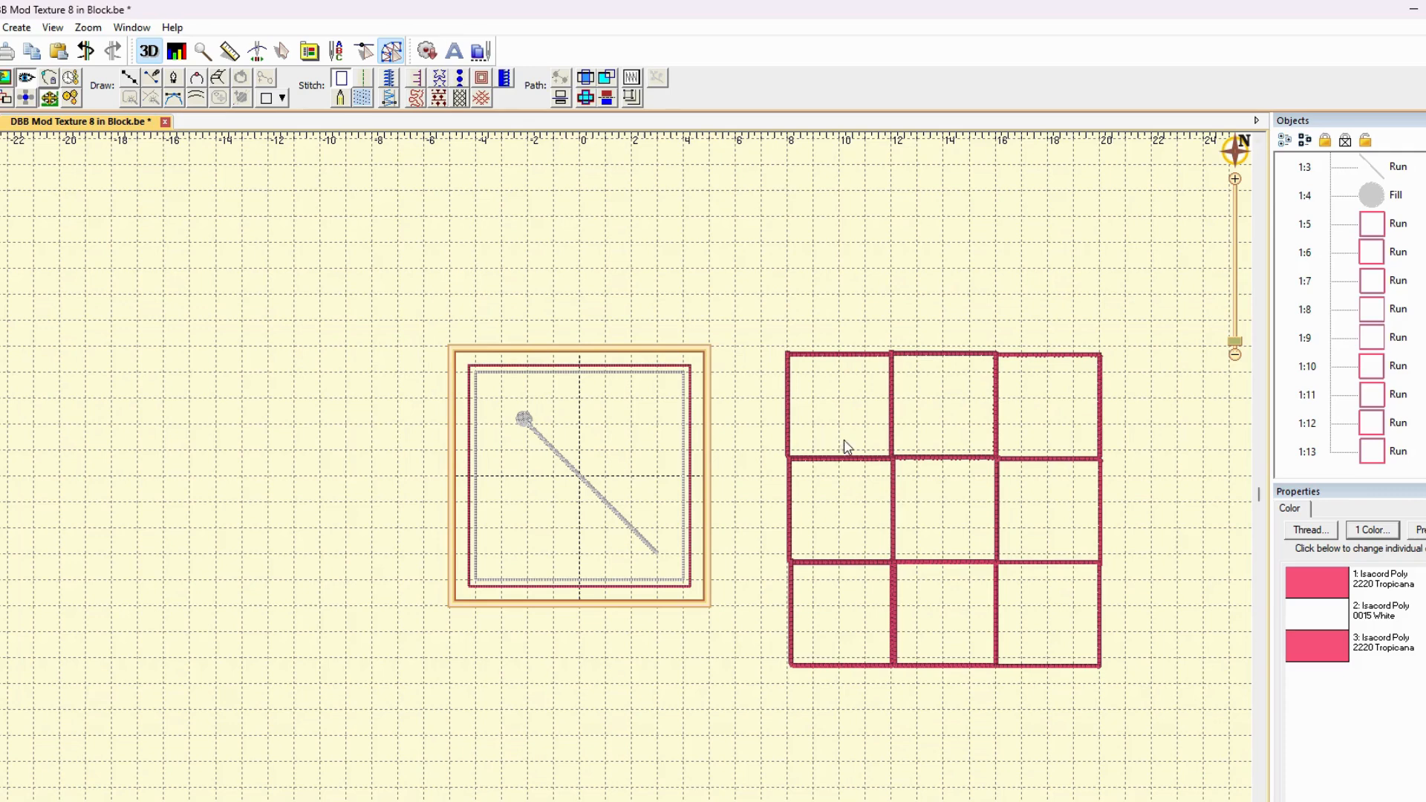
- Copy the nine-square grid and paste it into a new design file
{"action": "mouse_move", "coordinate": [768, 330]}
{"action": "left_mouse_down"}
{"action": "mouse_move", "coordinate": [756, 422]}
{"action": "mouse_move", "coordinate": [806, 658]}
{"action": "mouse_move", "coordinate": [1207, 705]}
{"action": "mouse_move", "coordinate": [1293, 442]}
{"action": "mouse_move", "coordinate": [1059, 257]}
{"action": "mouse_move", "coordinate": [929, 306]}
{"action": "left_mouse_up"}
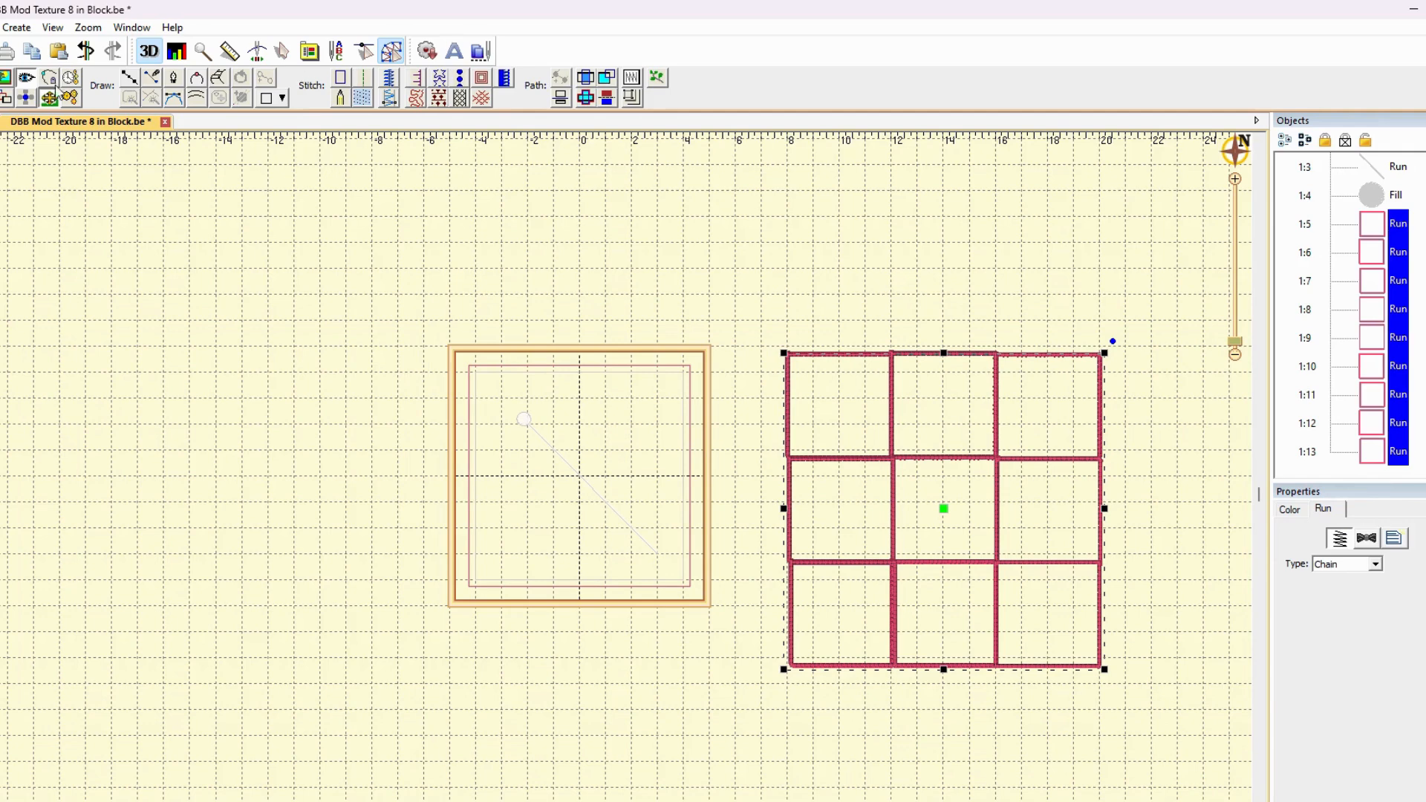
{"action": "left_click", "coordinate": [32, 53]}
{"action": "left_click", "coordinate": [0, 28]}
{"action": "left_click", "coordinate": [4, 46]}
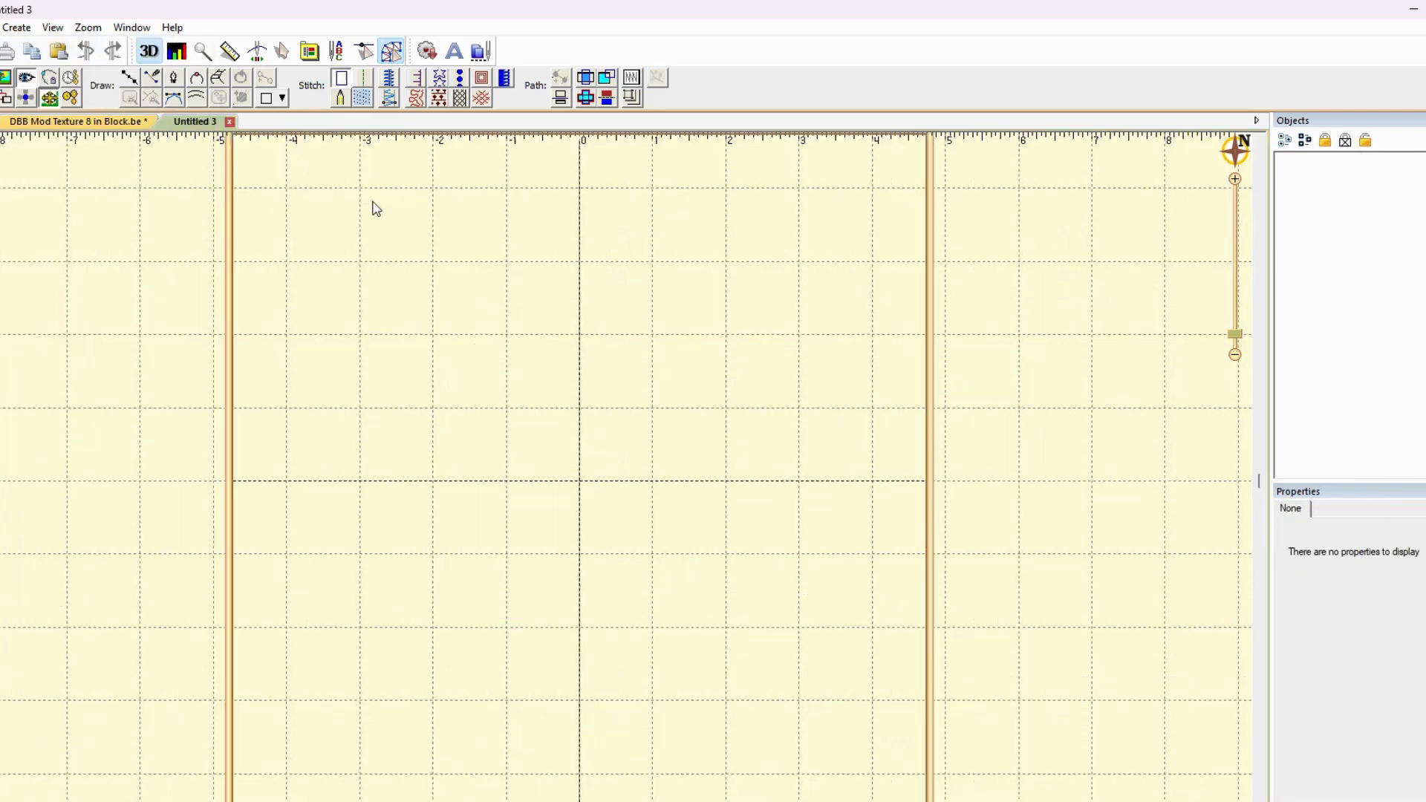
{"action": "left_click", "coordinate": [64, 56]}
- Edit the pasted grid's design name to read "Mod Textures 8in"
{"action": "left_click", "coordinate": [1348, 167]}
{"action": "left_click", "coordinate": [1420, 167]}
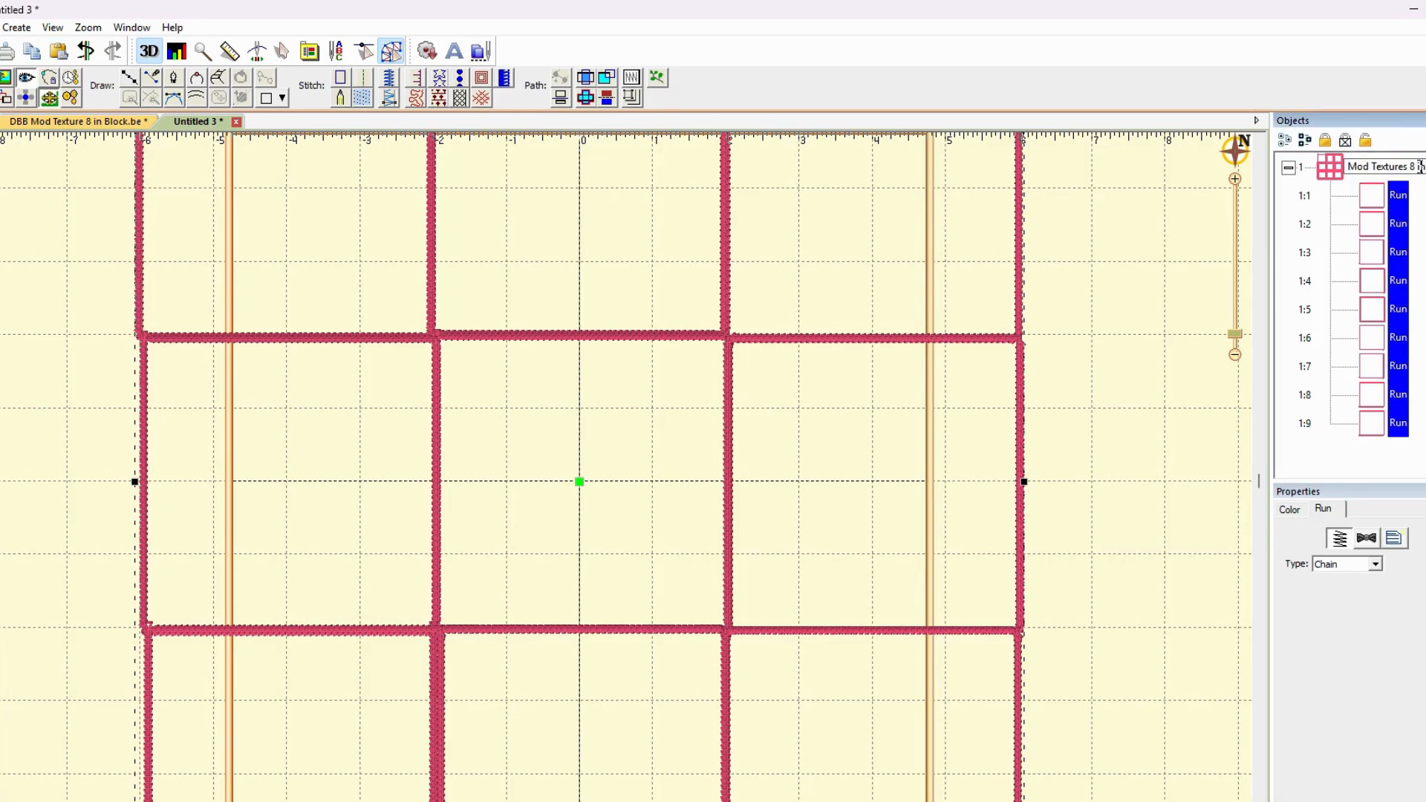
{"action": "left_click_drag", "start_coordinate": [1415, 167], "coordinate": [1425, 167]}
{"action": "type", "text": "in"}
{"action": "left_click", "coordinate": [1075, 267]}
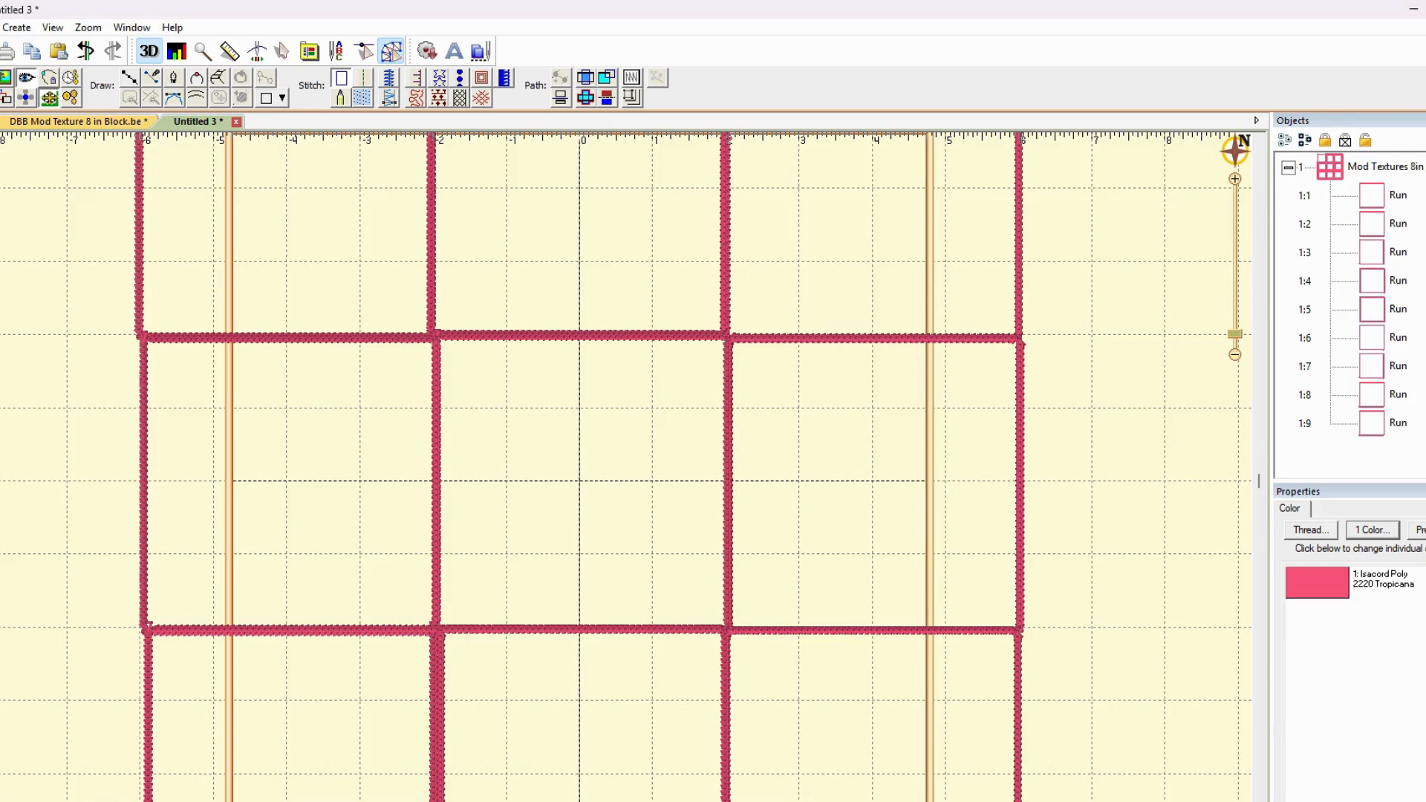
- Save the new design as "grid" in the Mod Textures folder and close it
{"action": "left_click", "coordinate": [0, 27]}
{"action": "left_click", "coordinate": [4, 201]}
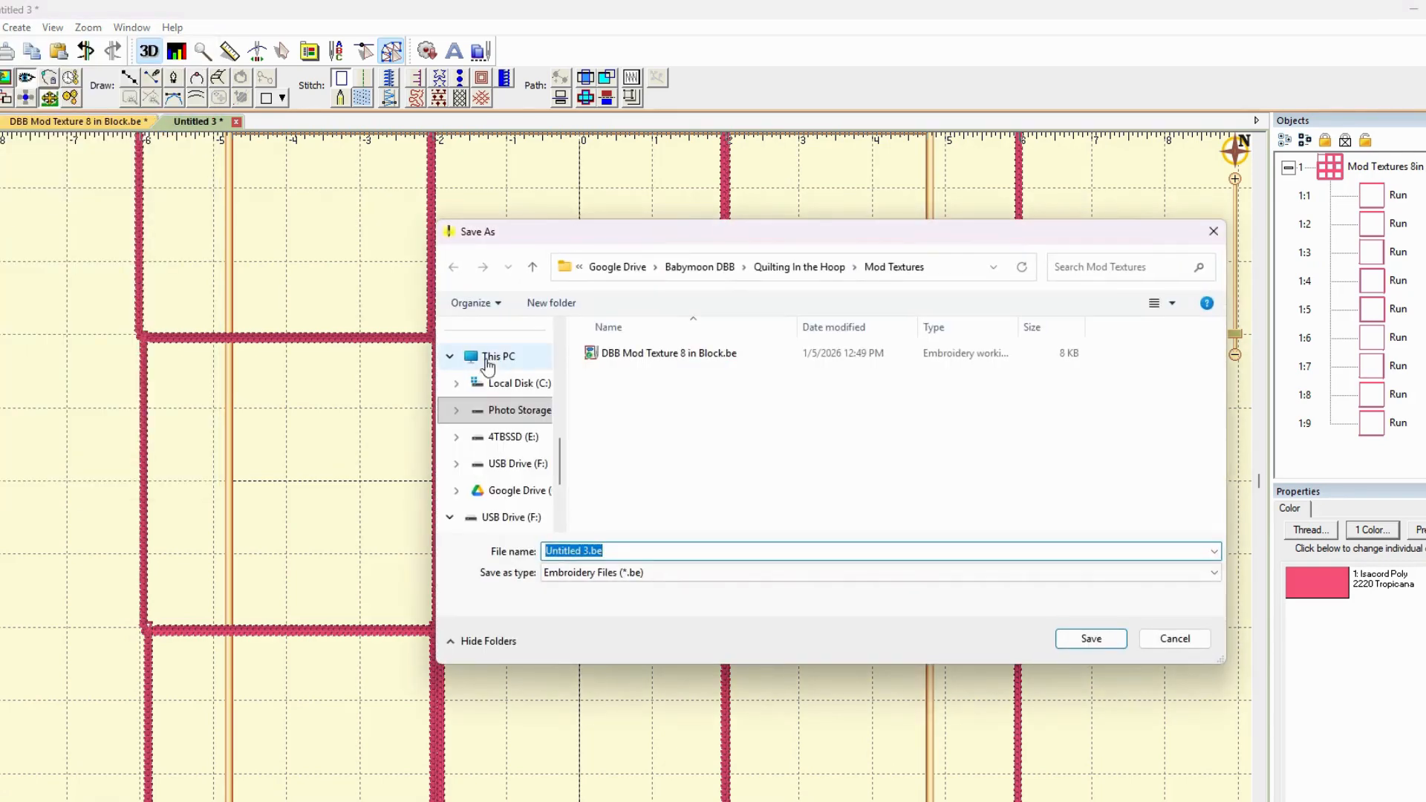
{"action": "type", "text": "grid"}
{"action": "left_click", "coordinate": [1090, 640]}
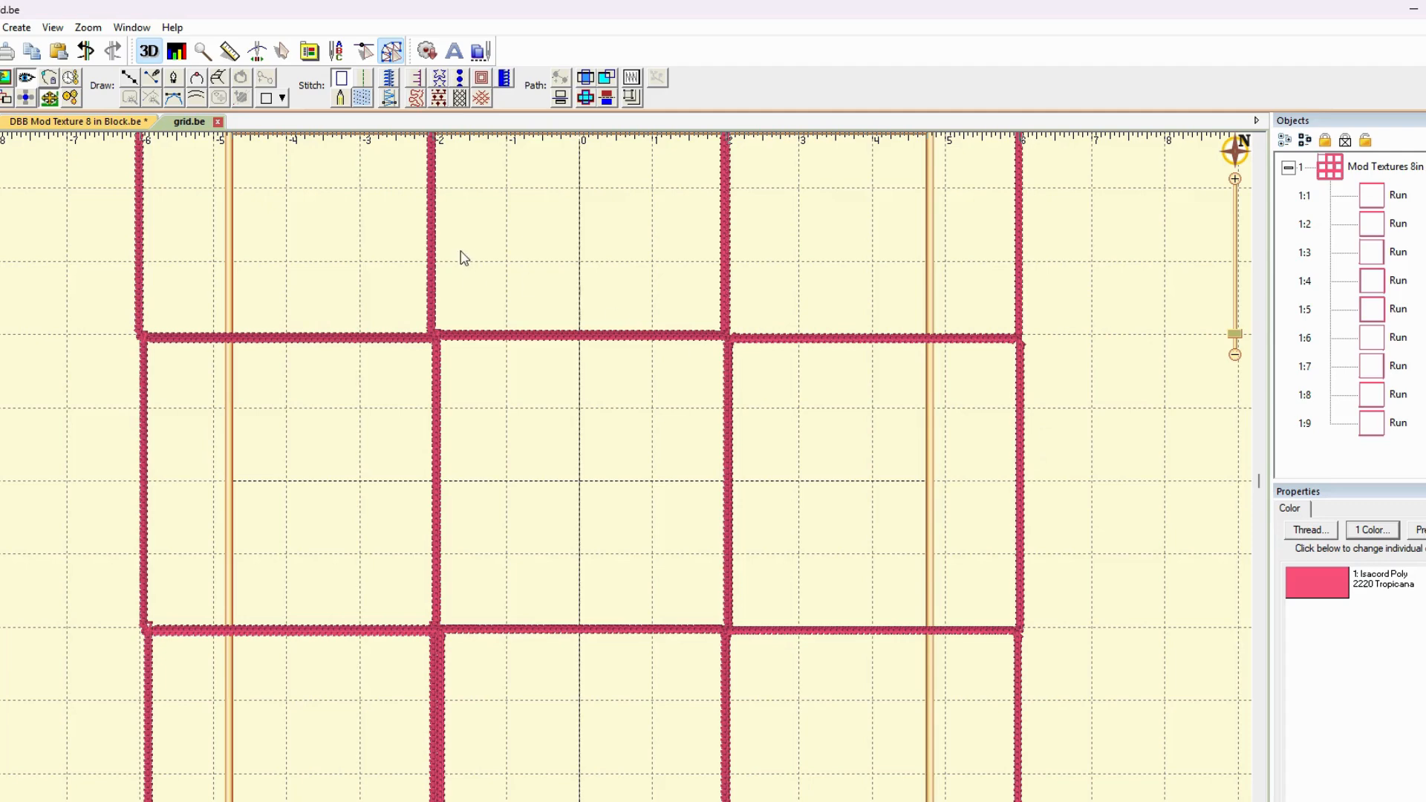
{"action": "left_click", "coordinate": [217, 121]}
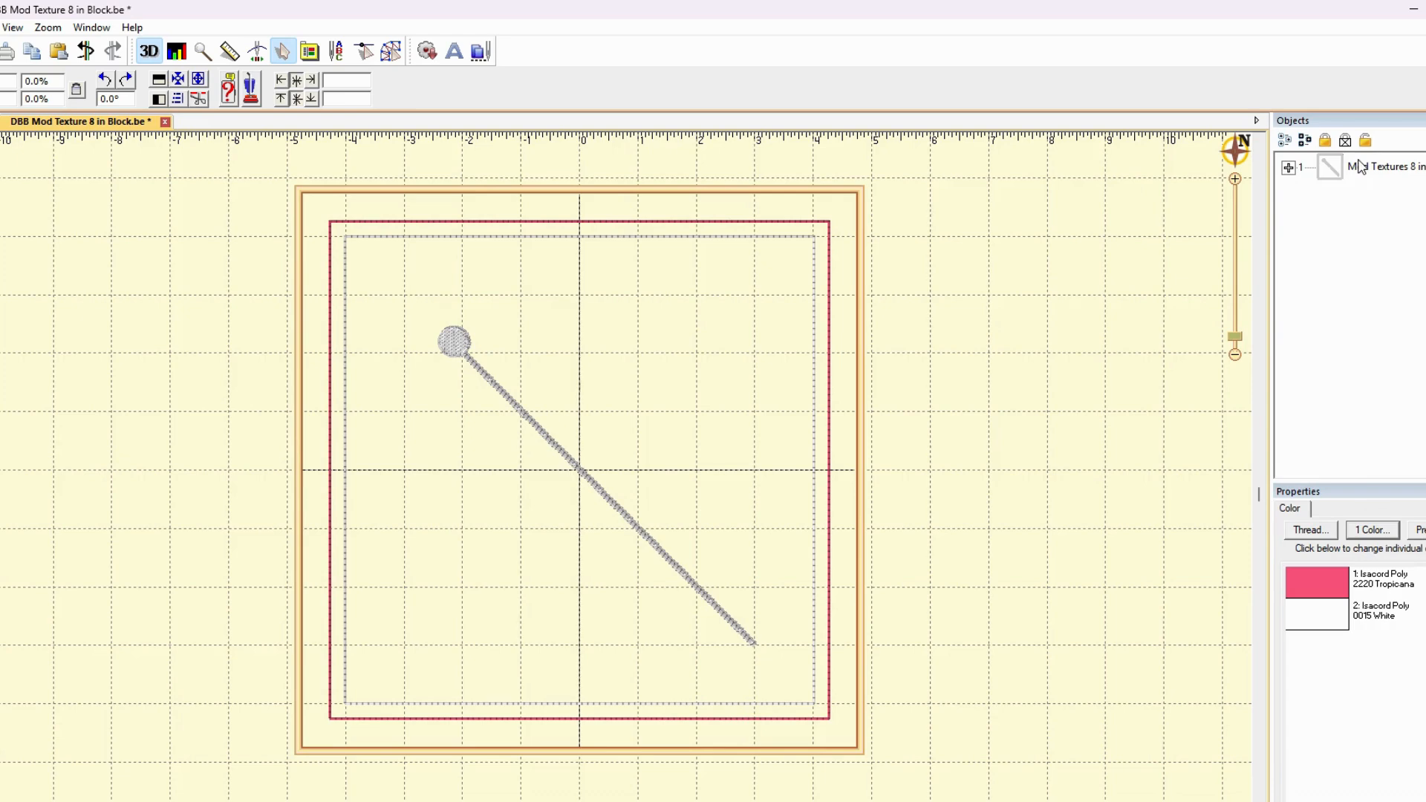
- Expand the block design's object list and examine the diagonal run line and circle fill by selecting them together
{"action": "left_click", "coordinate": [1361, 166]}
{"action": "left_click", "coordinate": [1034, 384]}
{"action": "left_click", "coordinate": [1289, 168]}
{"action": "left_click", "coordinate": [1379, 260]}
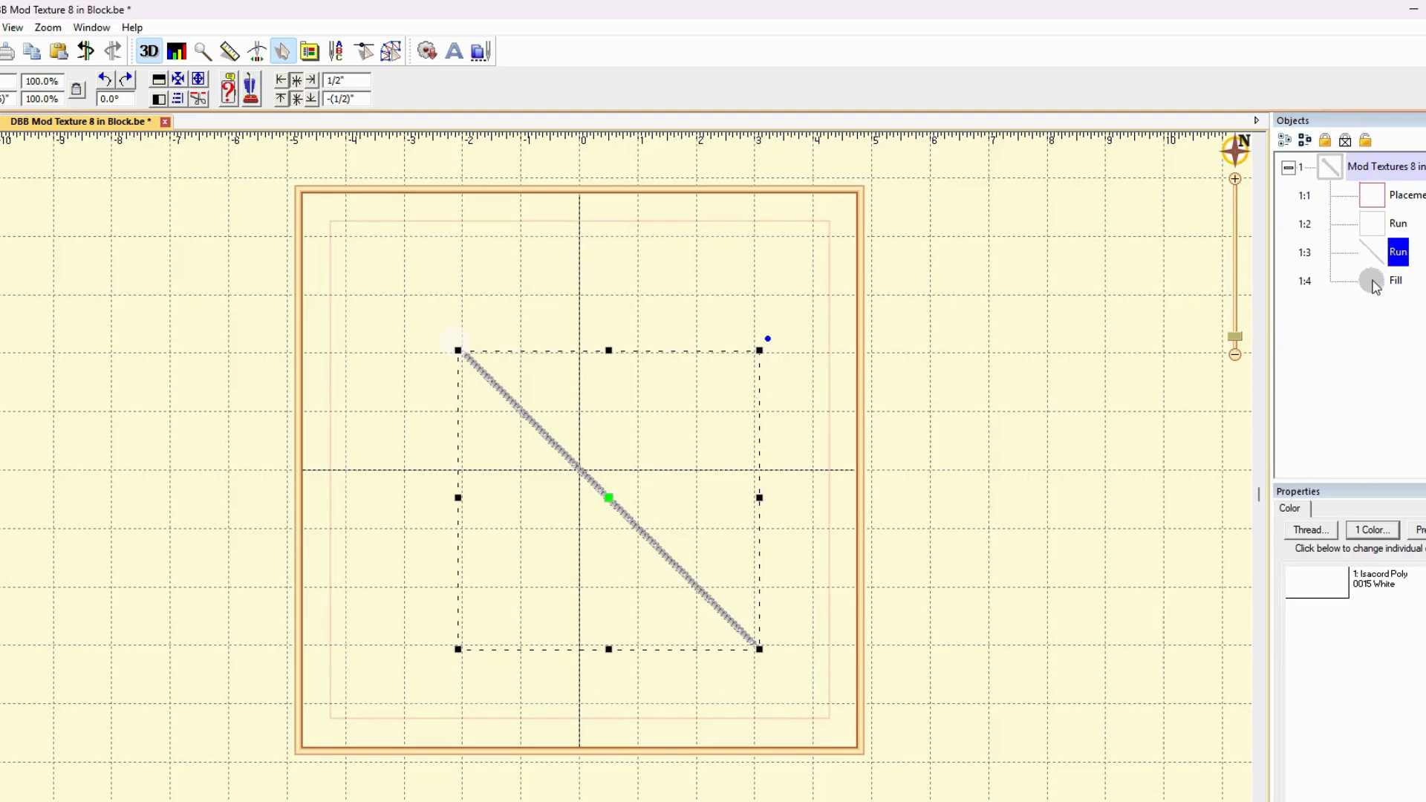
{"action": "left_click", "coordinate": [1373, 283], "text": "ctrl"}
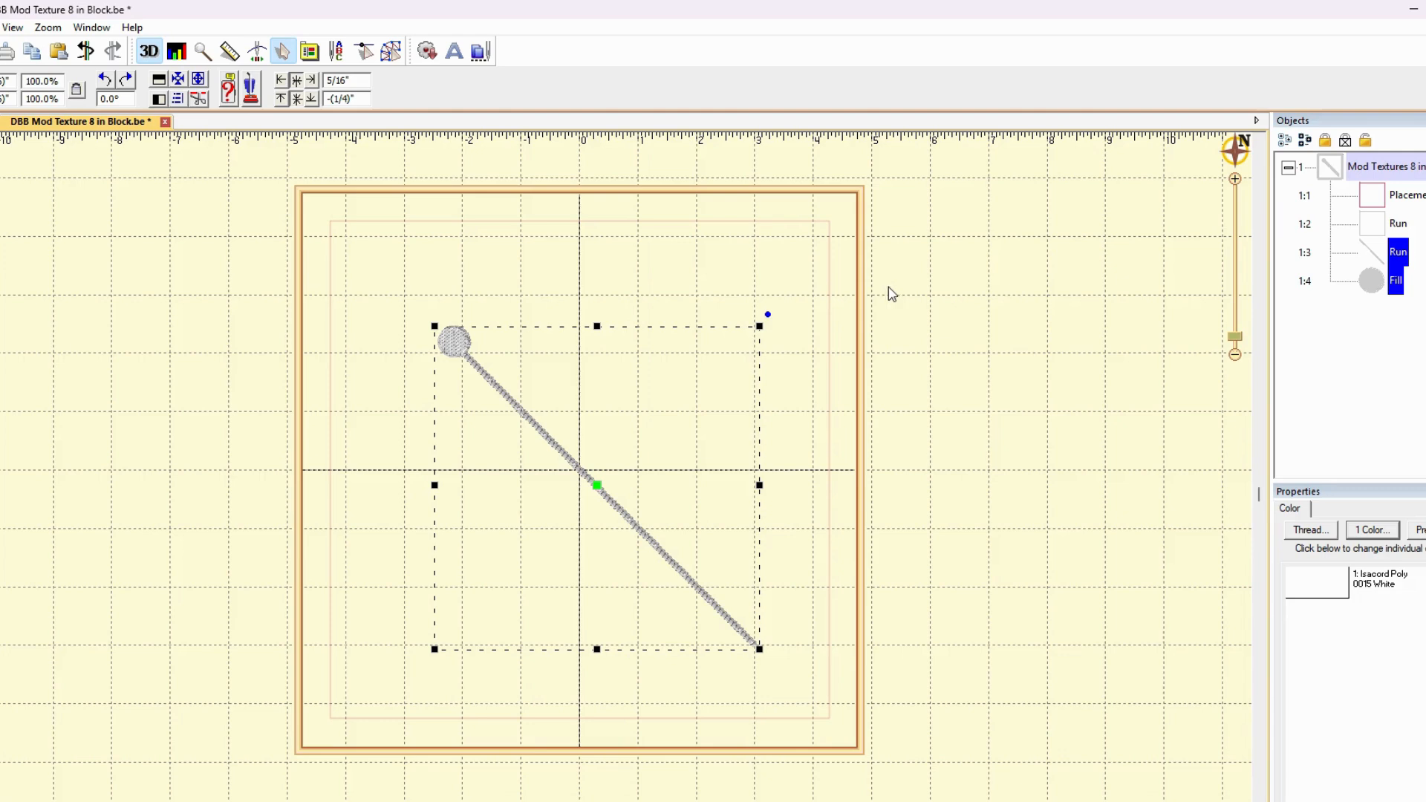
{"action": "left_click", "coordinate": [939, 334]}
{"action": "left_click", "coordinate": [1380, 255]}
{"action": "left_click", "coordinate": [1394, 281], "text": "ctrl"}
- Examine the circle fill's entry and exit points and the diagonal line's chain stitching in Create mode
{"action": "left_click", "coordinate": [1372, 264]}
{"action": "left_click", "coordinate": [1375, 281]}
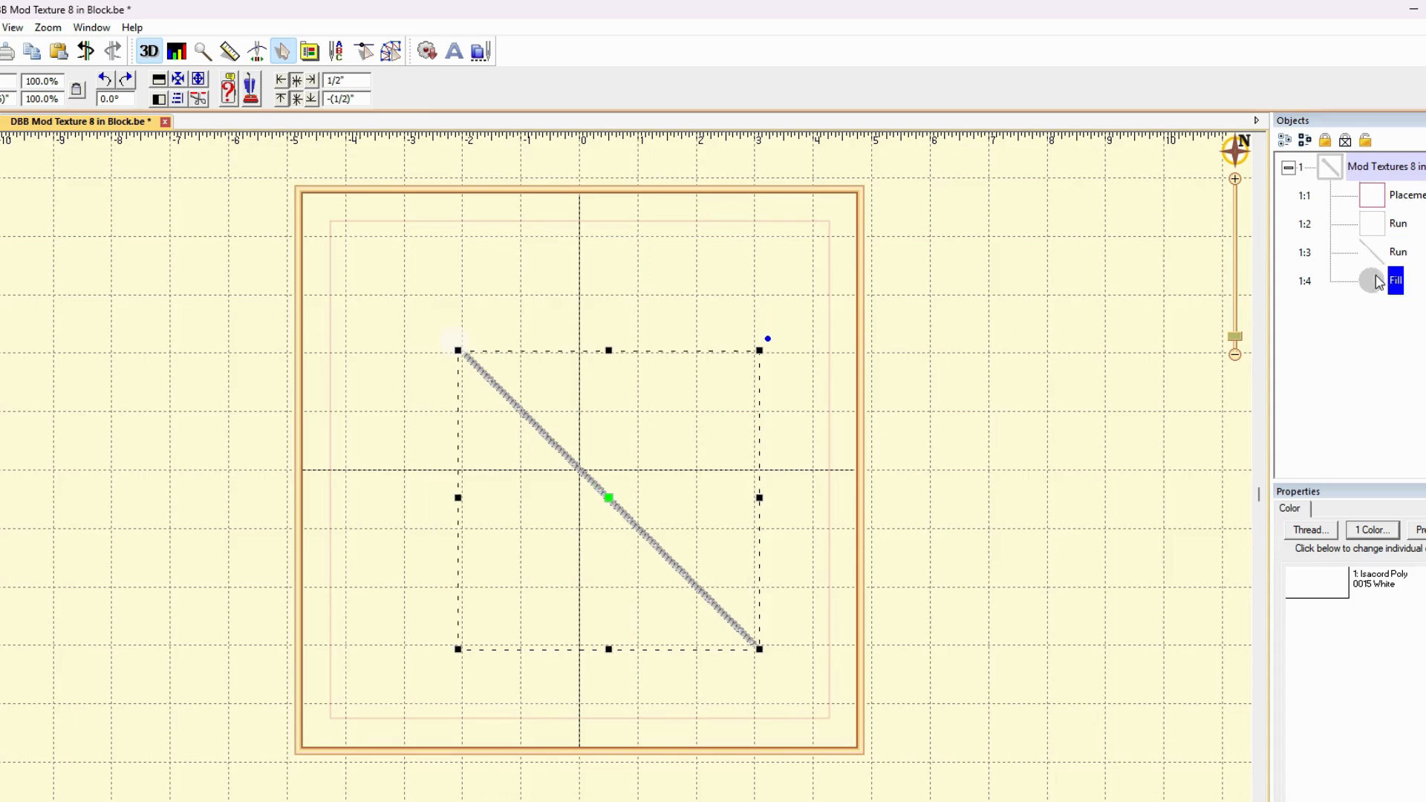
{"action": "left_click", "coordinate": [391, 51]}
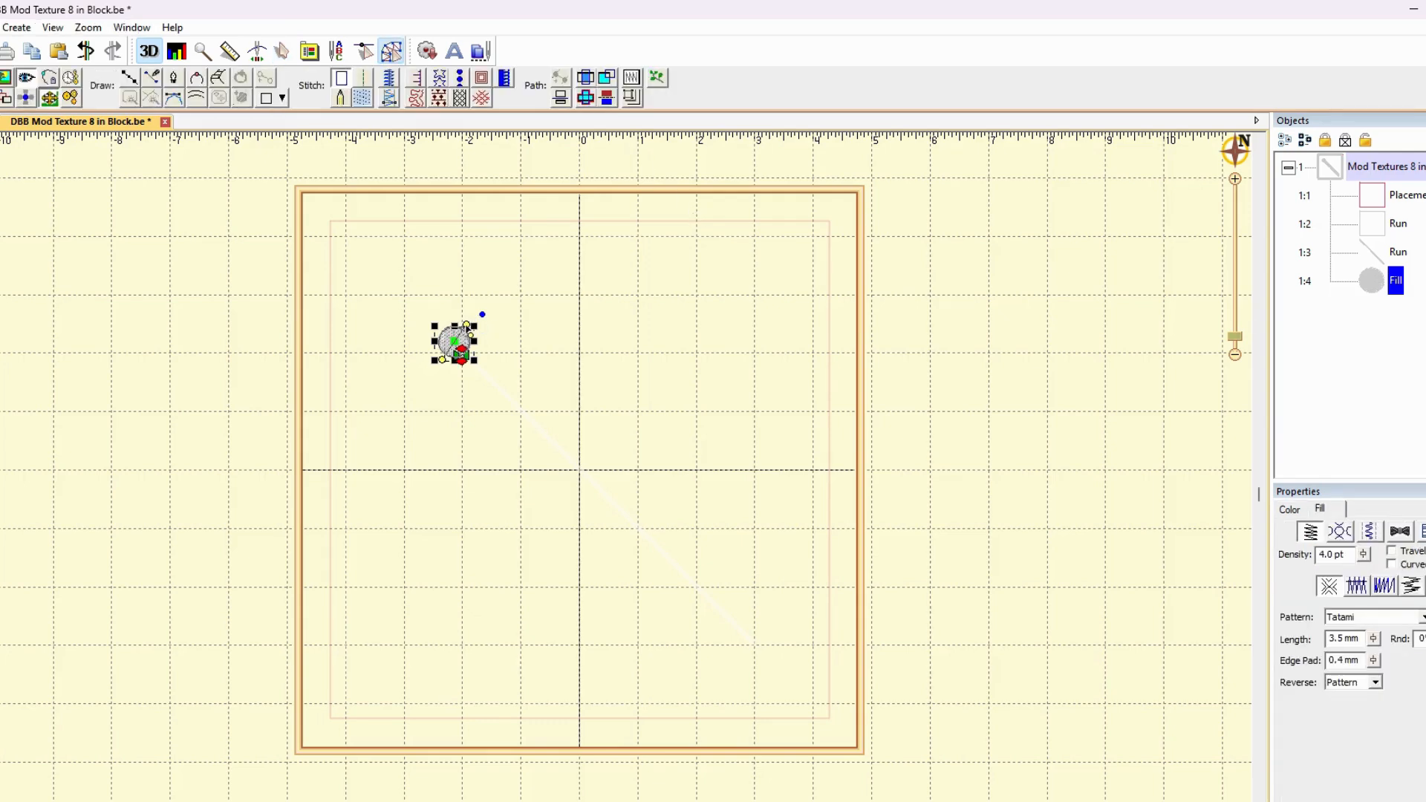
{"action": "left_click", "coordinate": [467, 326]}
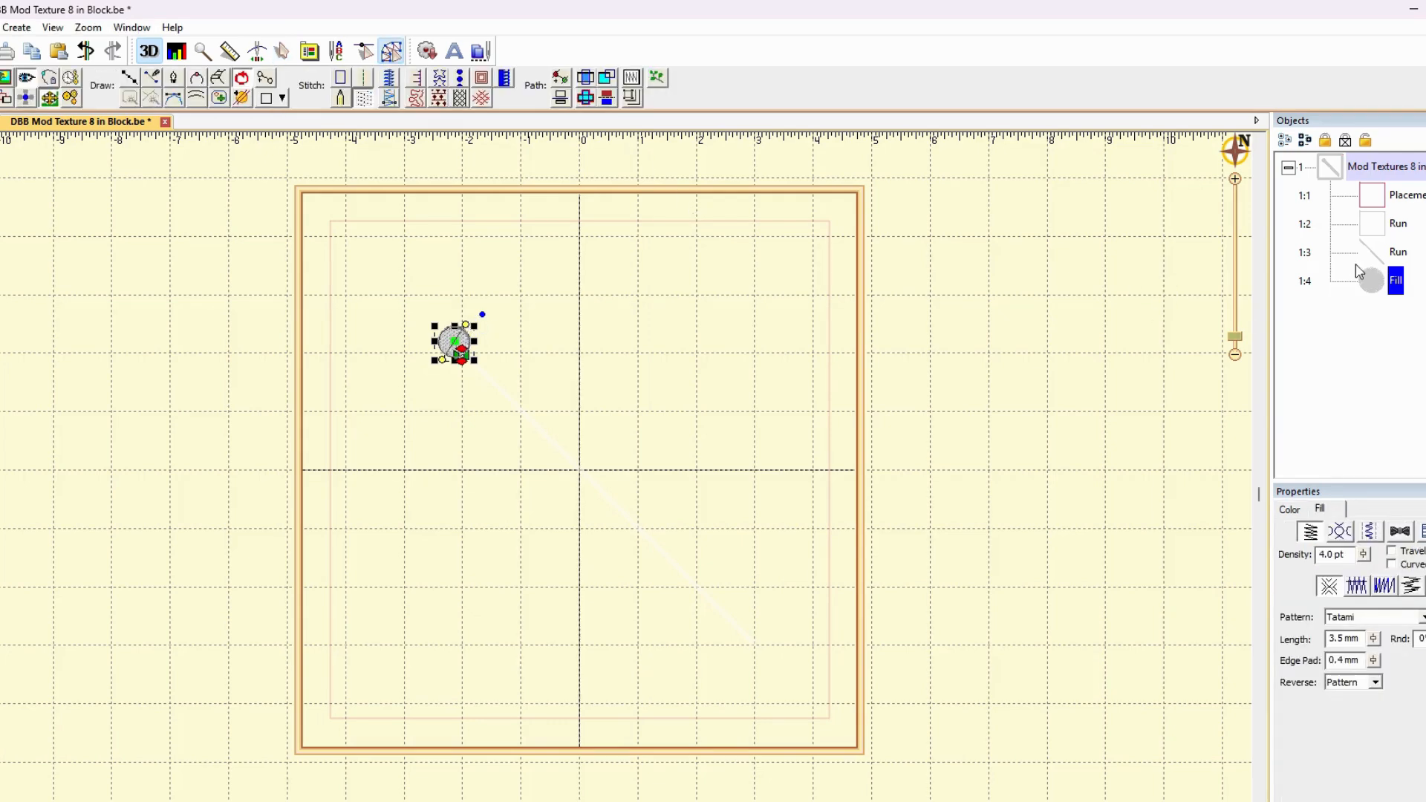
{"action": "left_click", "coordinate": [1372, 251]}
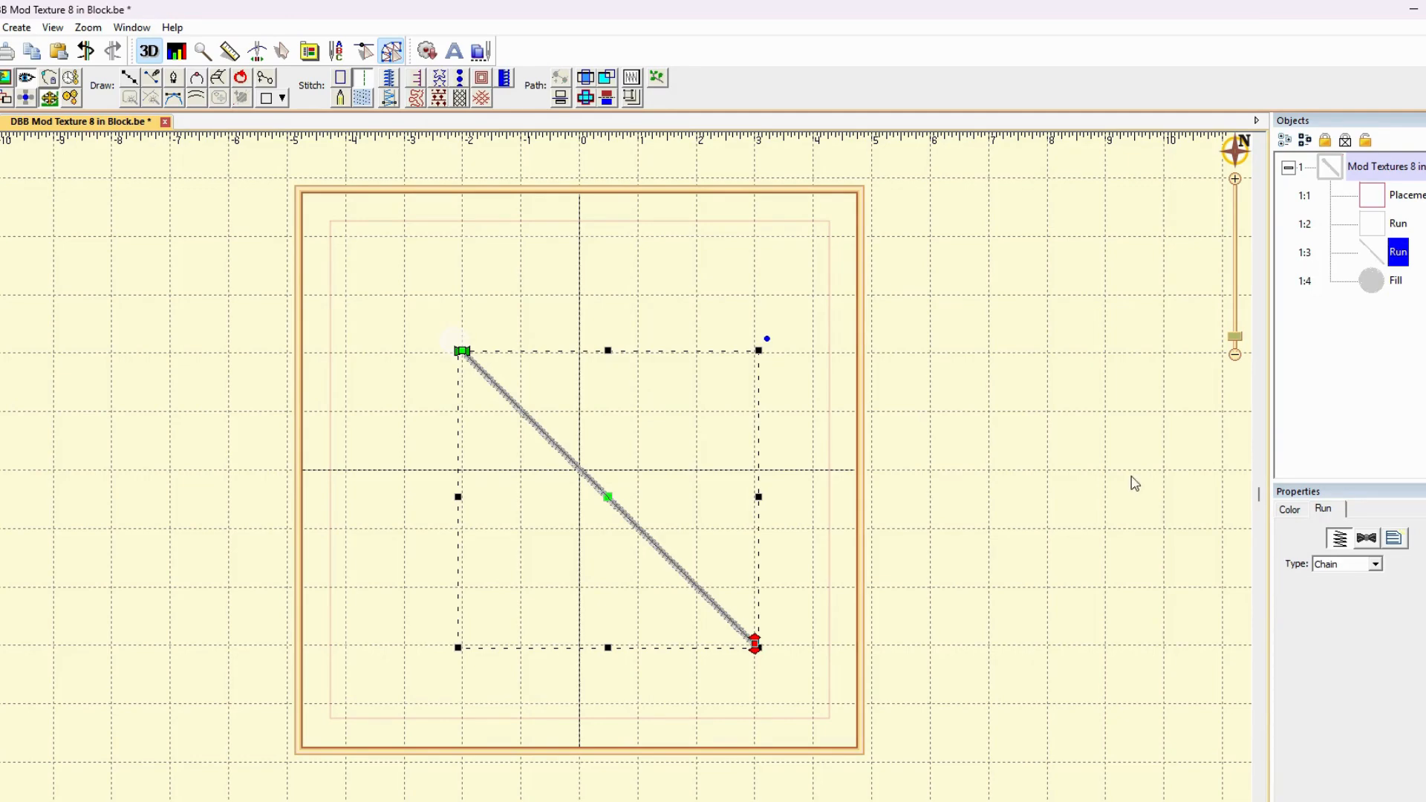
{"action": "scroll", "coordinate": [721, 467], "scroll_direction": "up", "scroll_amount": 2}
{"action": "scroll", "coordinate": [720, 467], "scroll_direction": "up", "scroll_amount": 3}
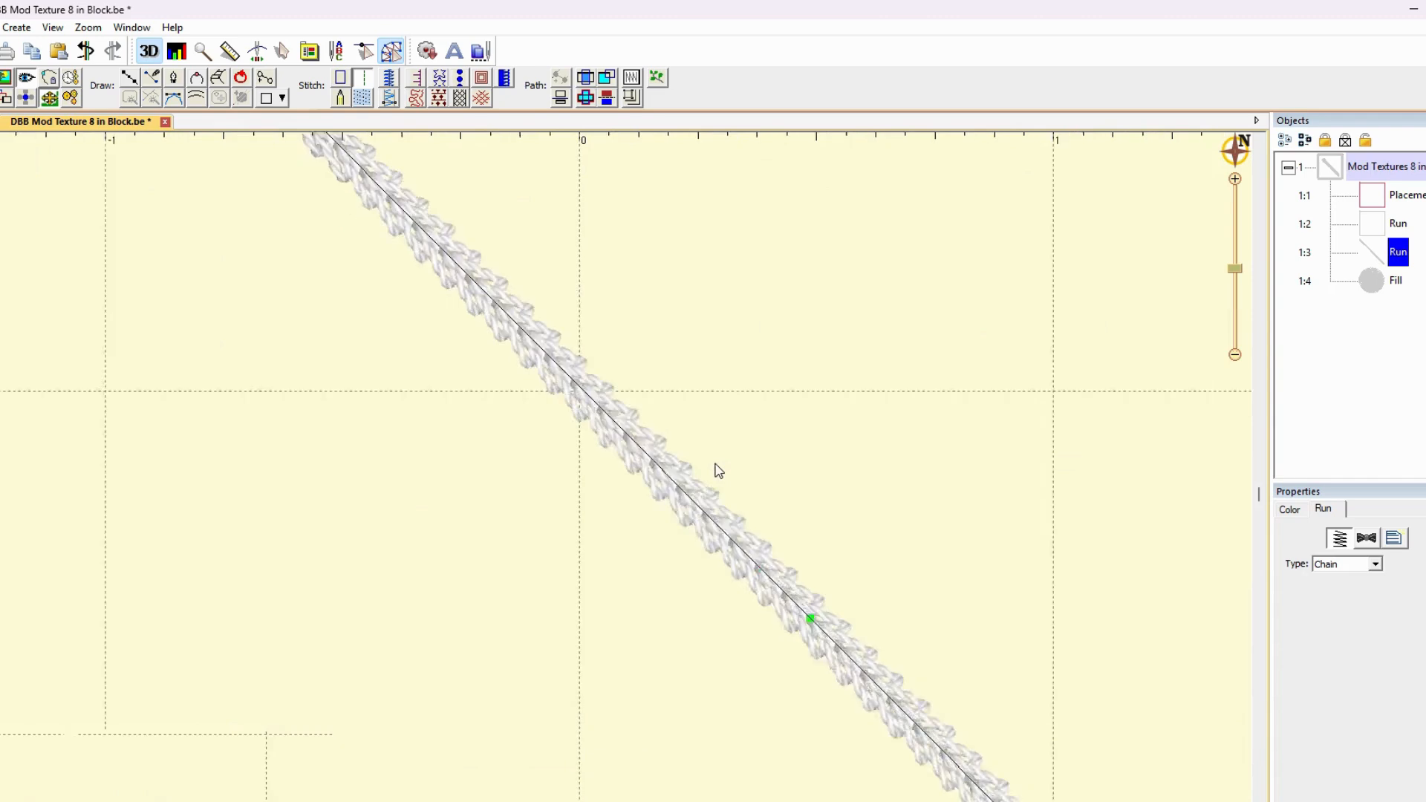
{"action": "scroll", "coordinate": [717, 469], "scroll_direction": "up", "scroll_amount": 1}
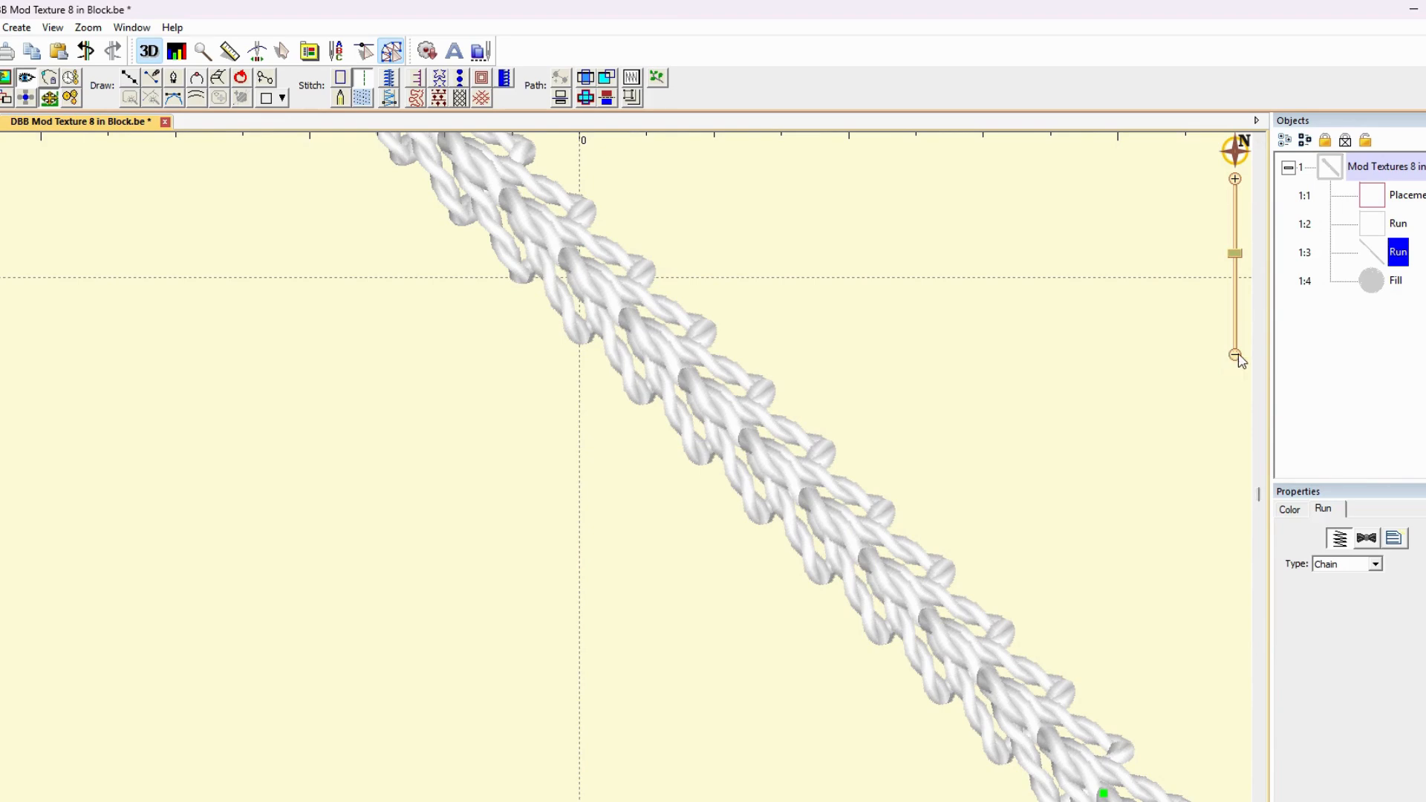
{"action": "scroll", "coordinate": [1051, 416], "scroll_direction": "down", "scroll_amount": 3}
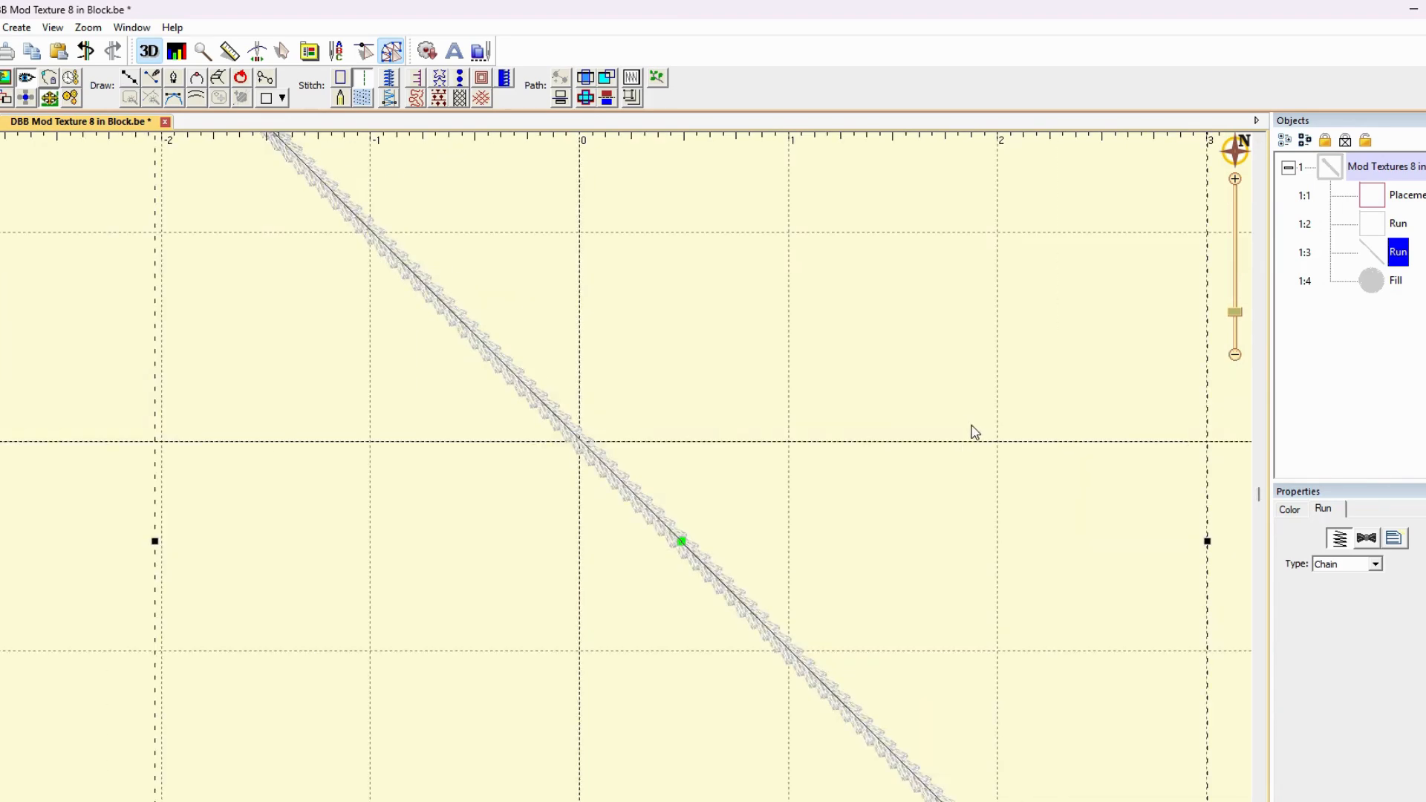
{"action": "scroll", "coordinate": [975, 433], "scroll_direction": "down", "scroll_amount": 2}
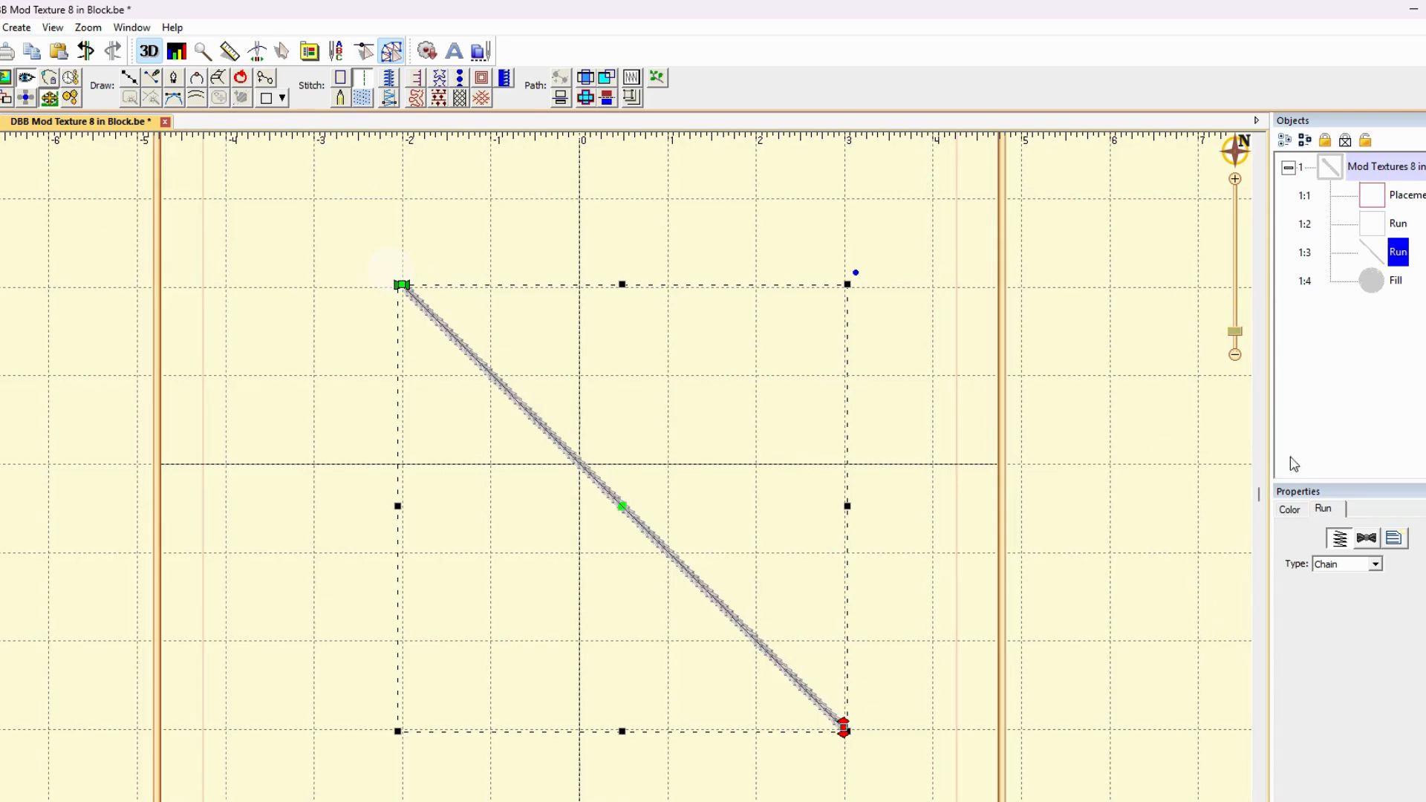
{"action": "left_click", "coordinate": [957, 449]}
{"action": "left_click", "coordinate": [1234, 293]}
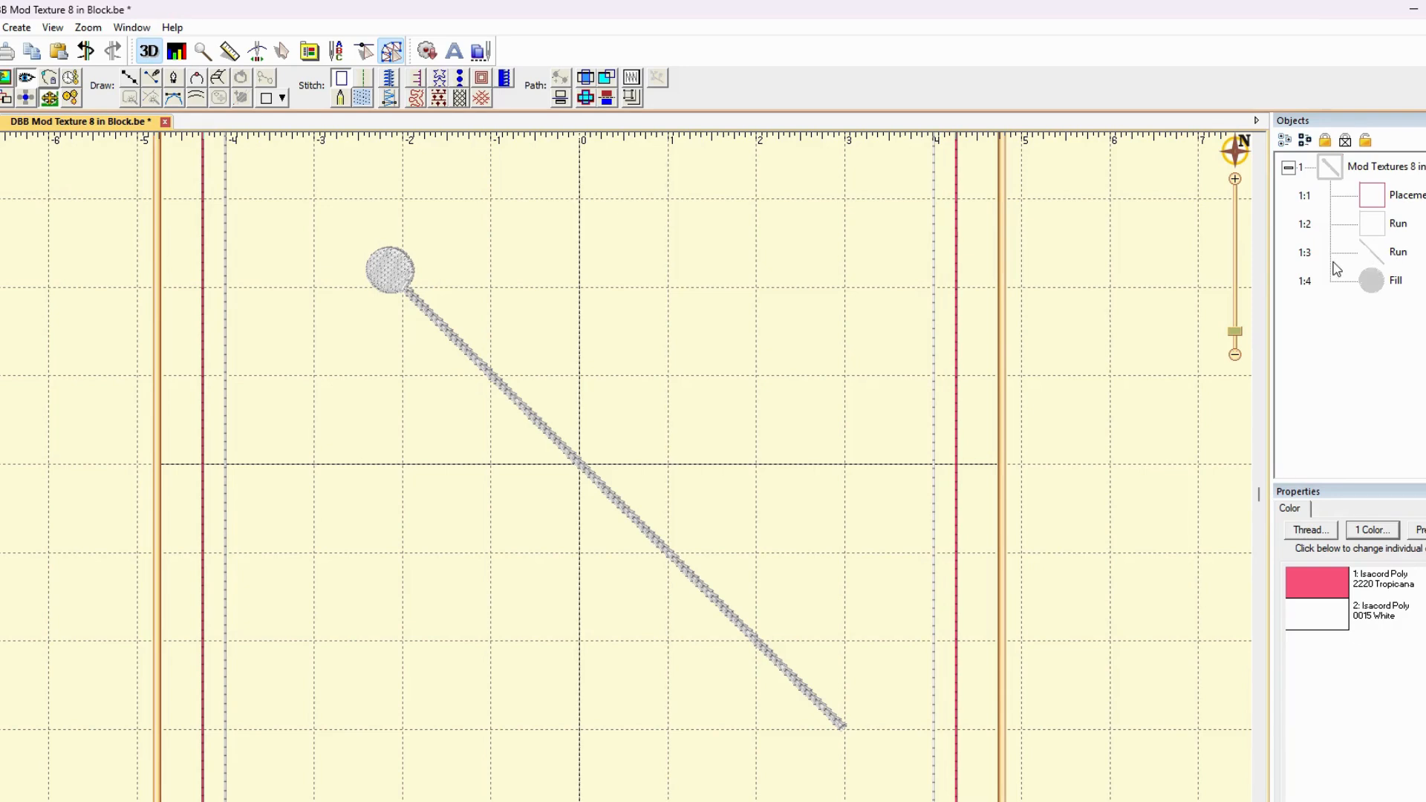
- Duplicate the circle fill, rotate the copy about half a turn, and place it at the diagonal line's lower end
{"action": "left_click", "coordinate": [1373, 281]}
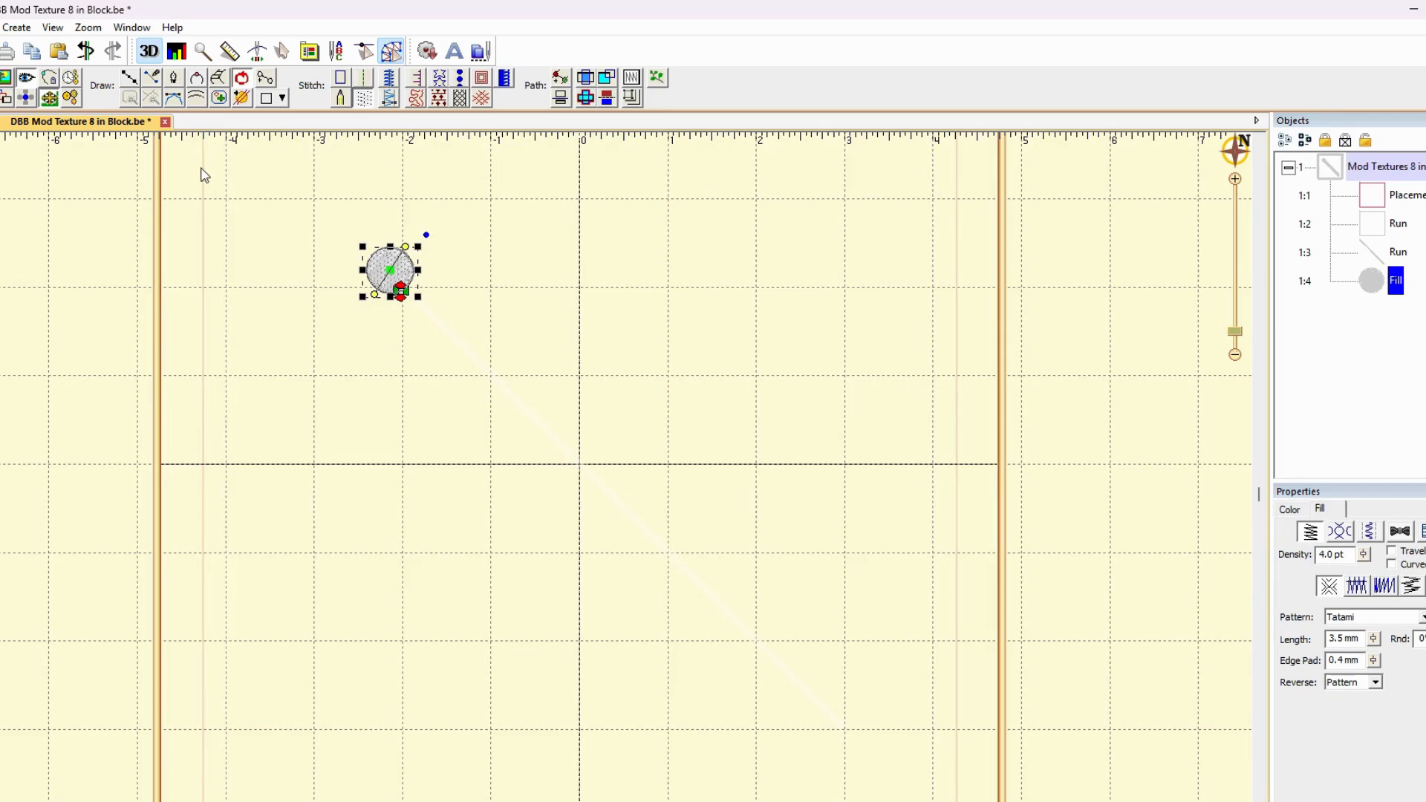
{"action": "left_click", "coordinate": [31, 50]}
{"action": "left_click", "coordinate": [59, 51]}
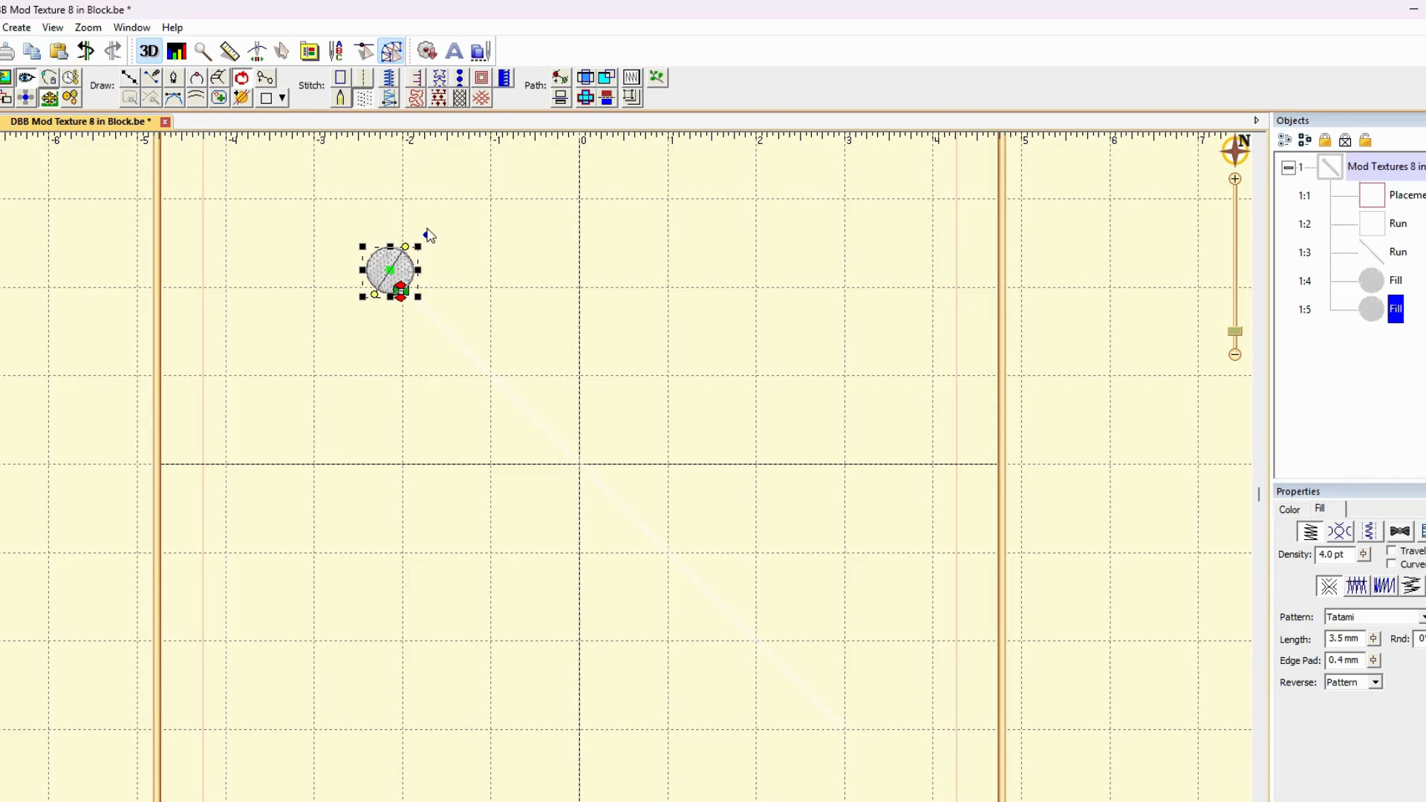
{"action": "left_click_drag", "start_coordinate": [425, 233], "coordinate": [355, 335]}
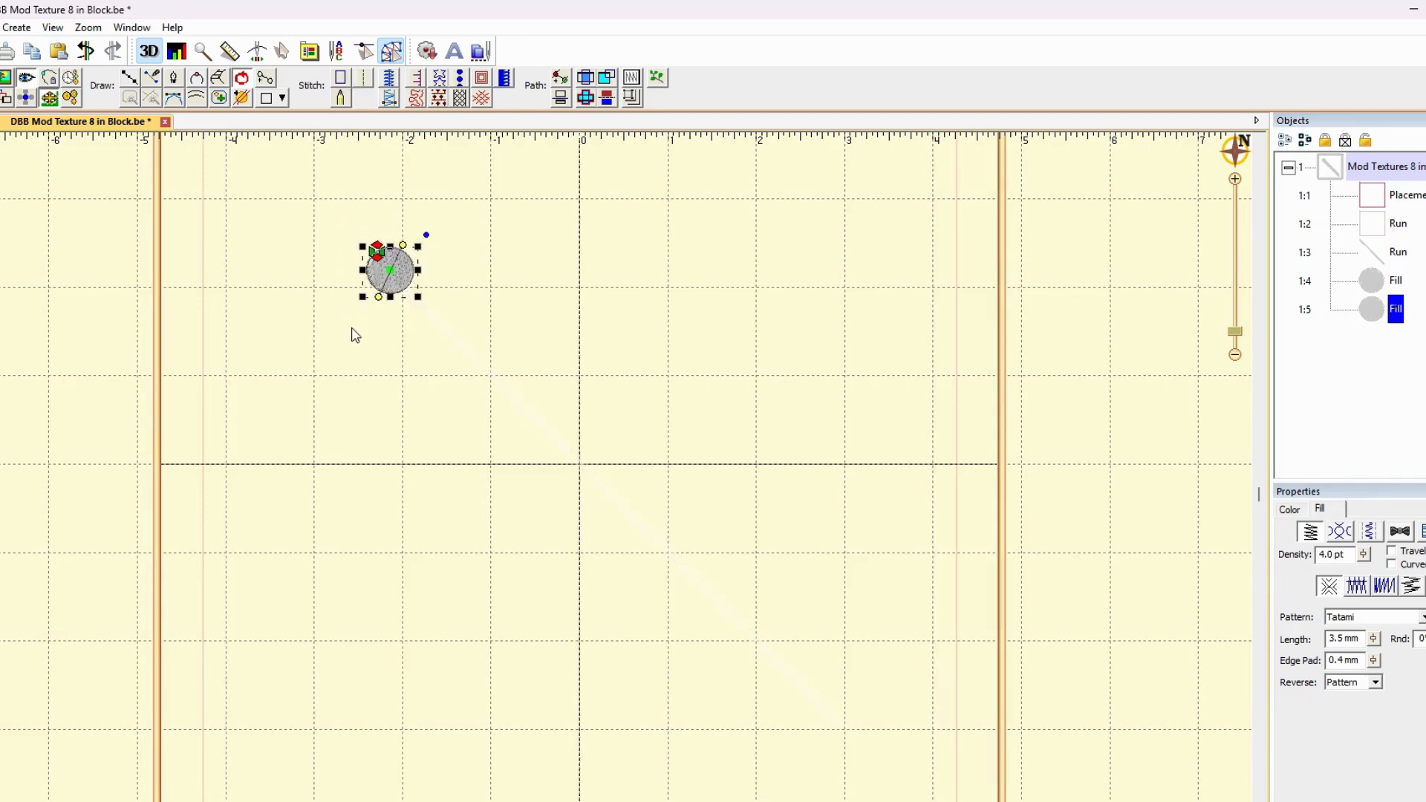
{"action": "left_click_drag", "start_coordinate": [392, 274], "coordinate": [858, 750]}
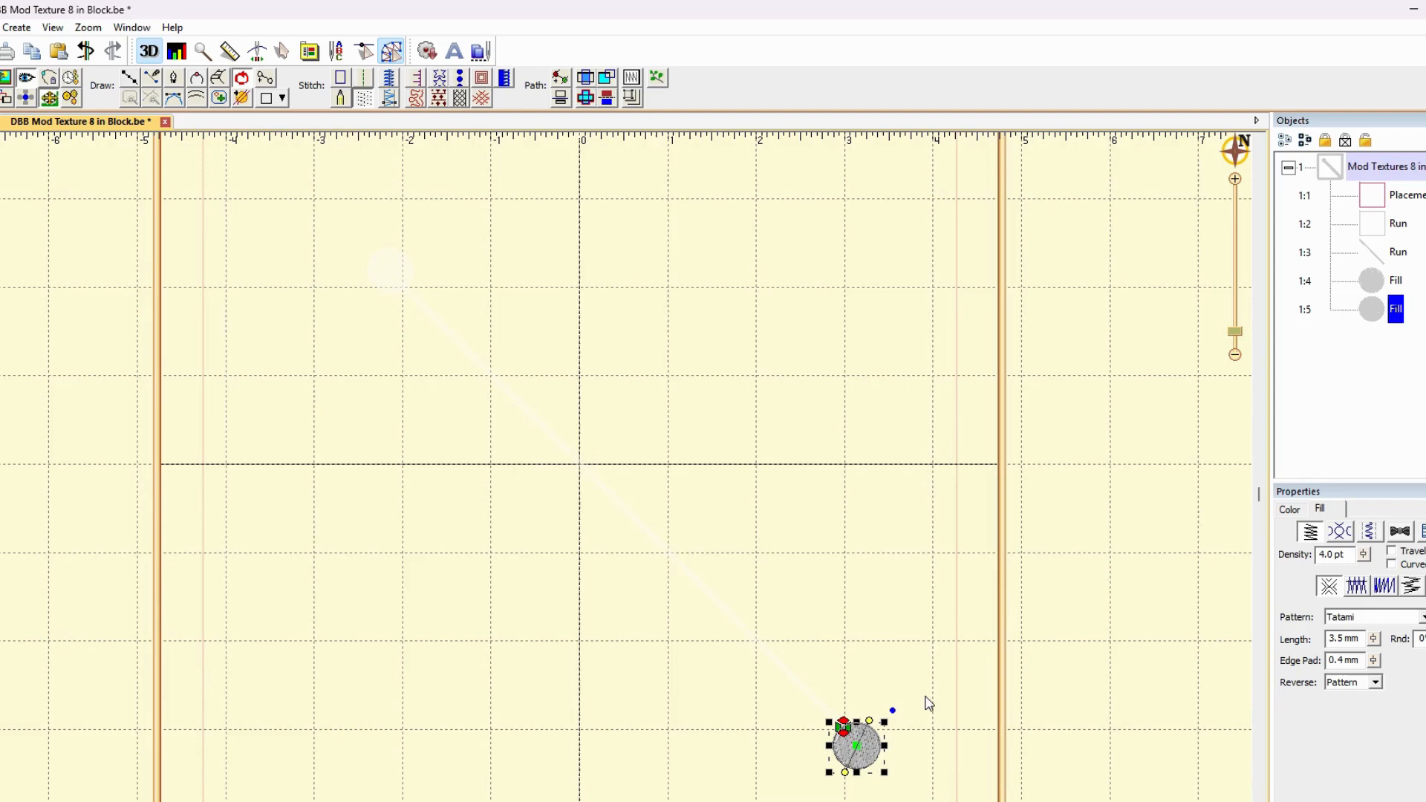
{"action": "left_click", "coordinate": [1236, 355]}
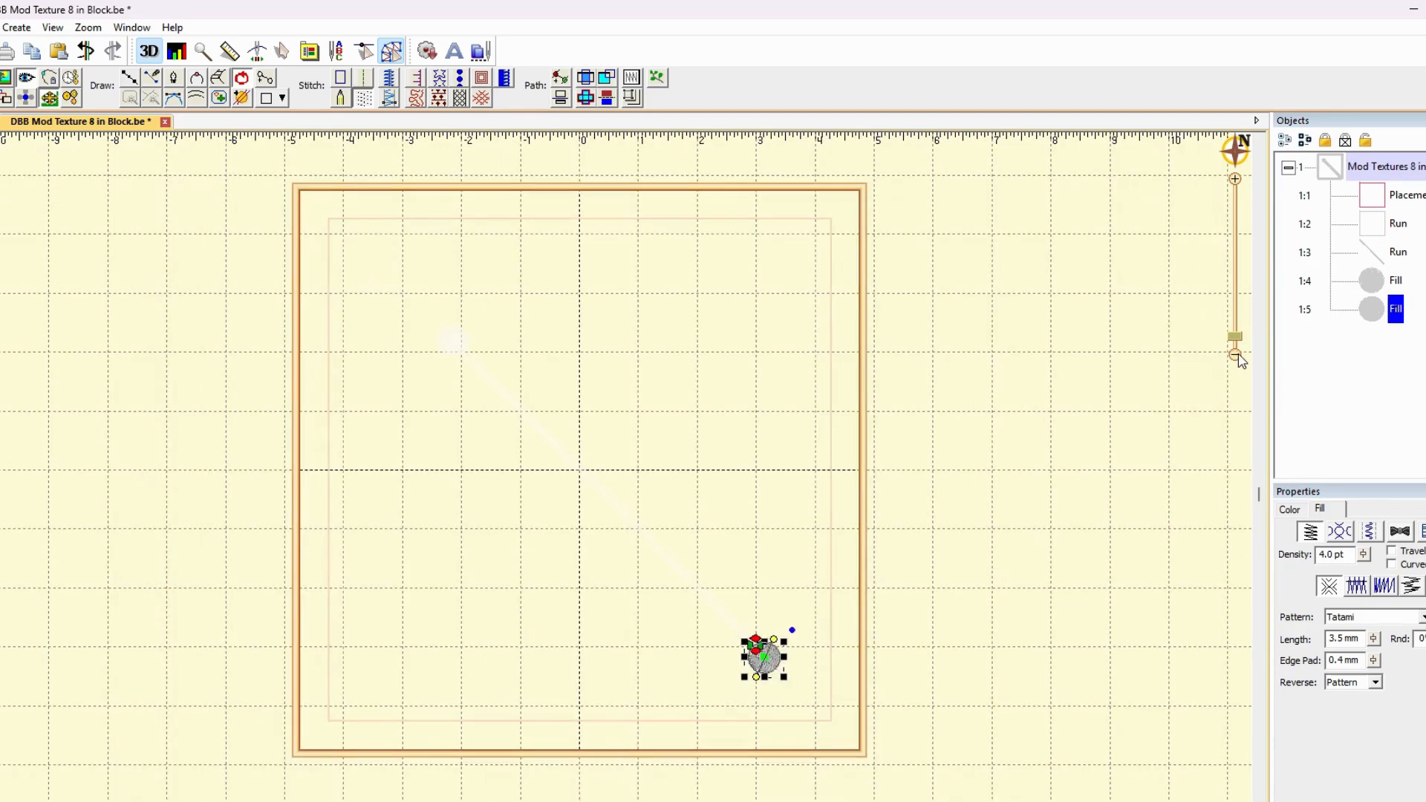
{"action": "left_click", "coordinate": [1112, 455]}
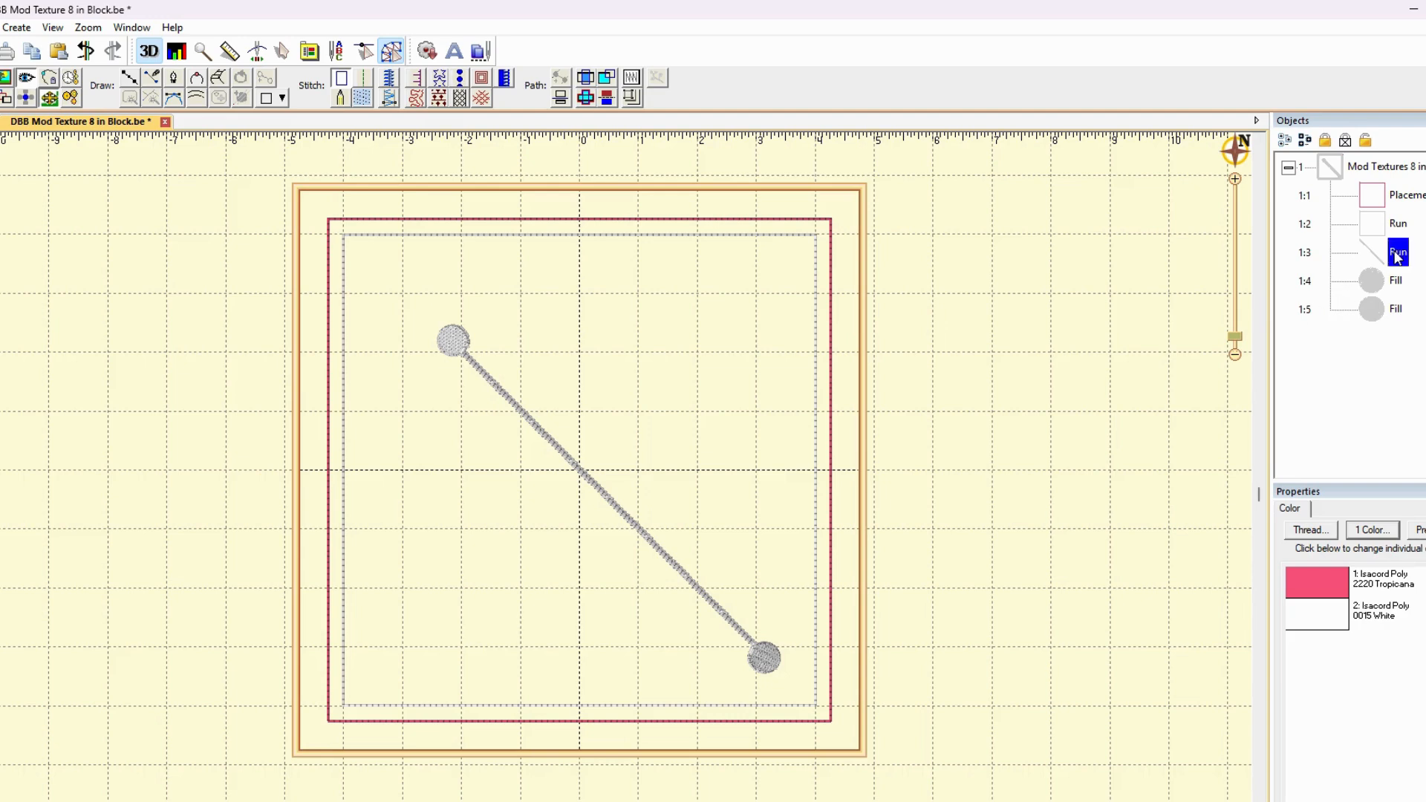
- Check the stitch order of the line and circles, and move the lower circle ahead of the diagonal line
{"action": "left_click", "coordinate": [1397, 253]}
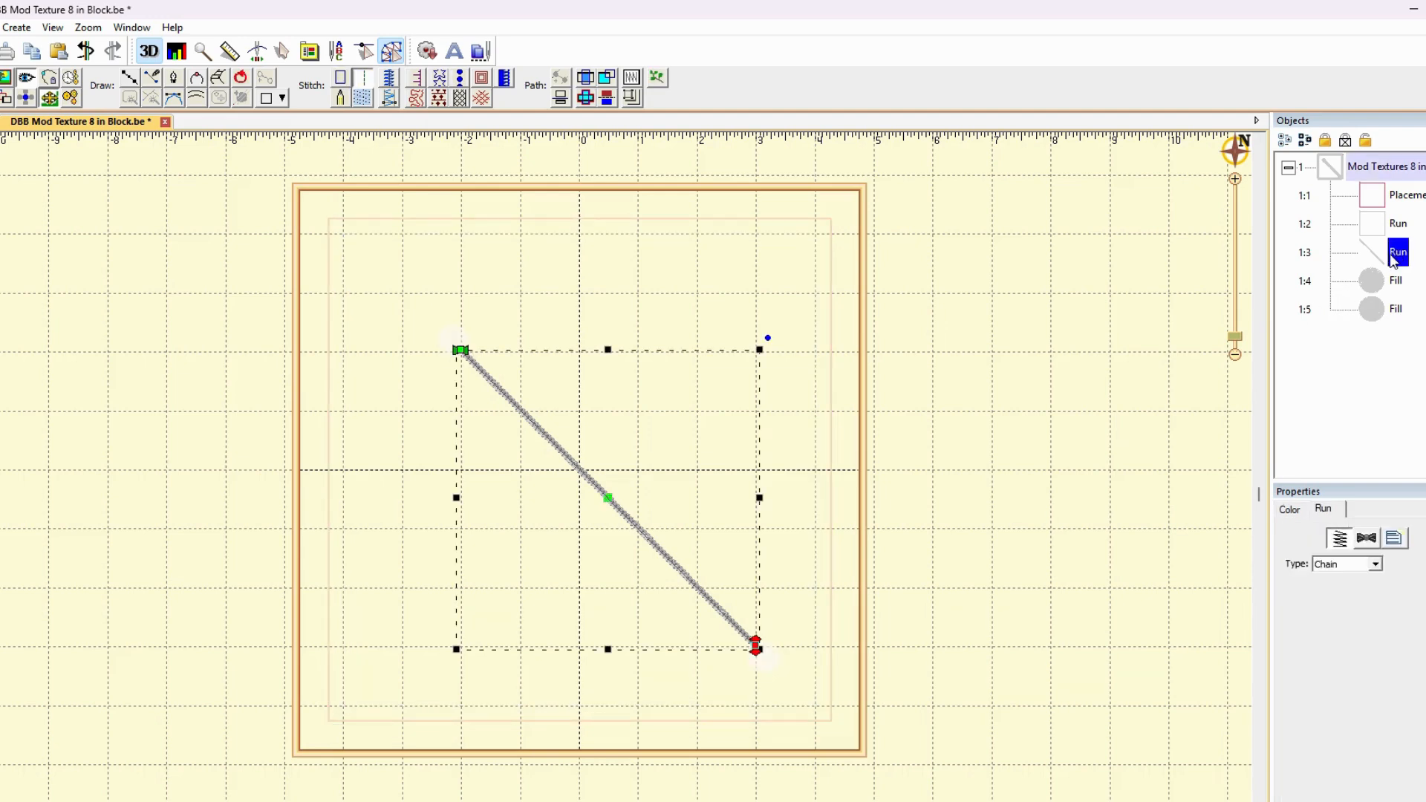
{"action": "left_click", "coordinate": [1376, 290]}
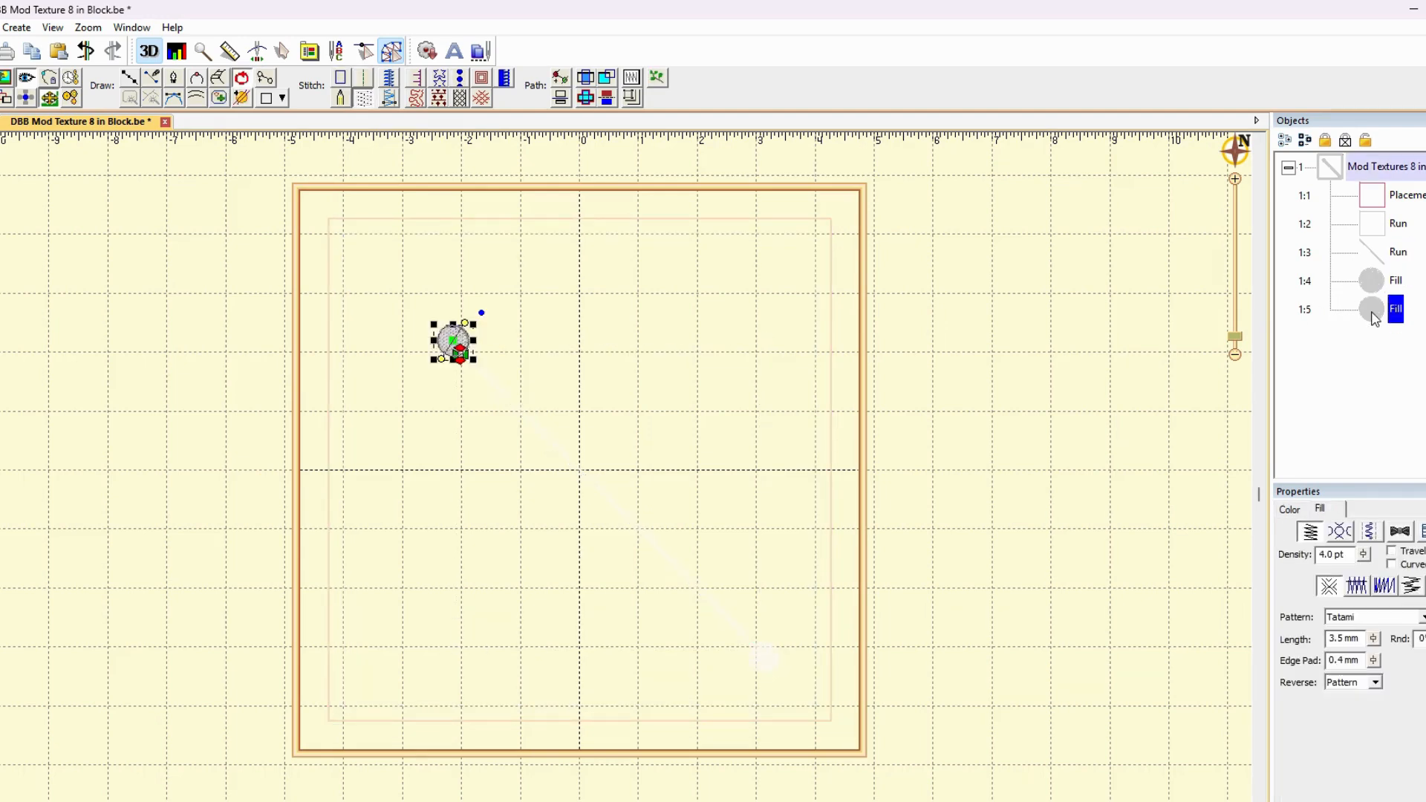
{"action": "left_click", "coordinate": [1375, 316]}
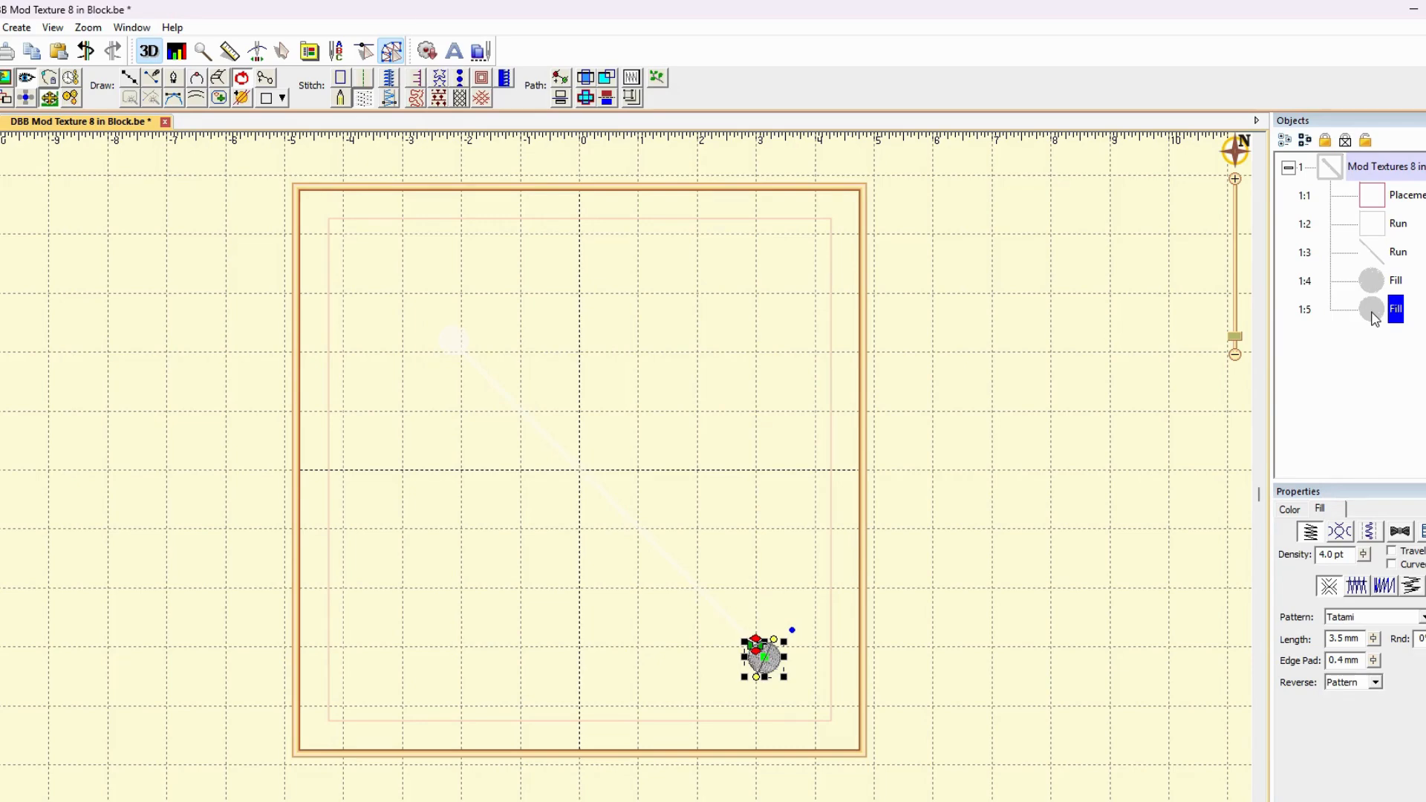
{"action": "left_click_drag", "start_coordinate": [1370, 314], "coordinate": [1363, 239]}
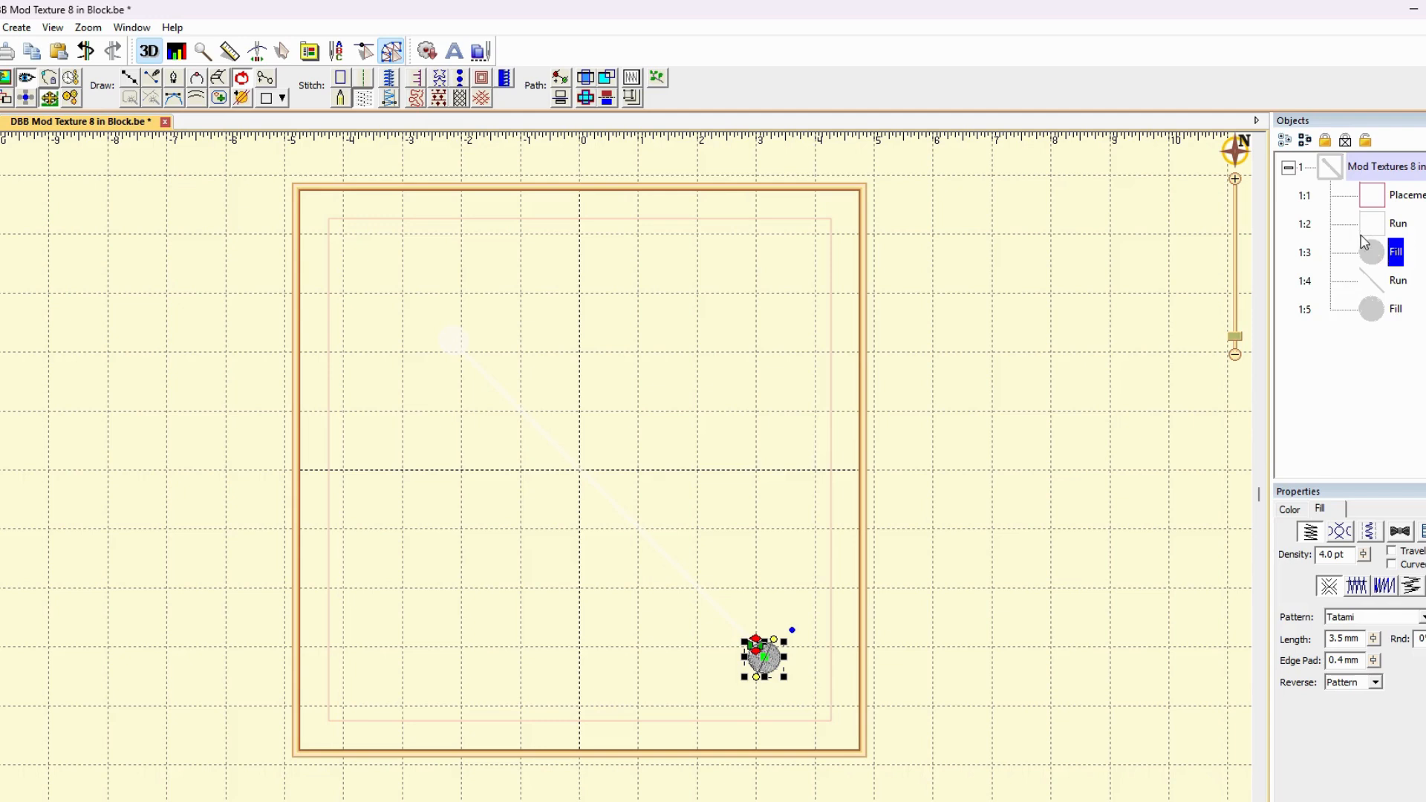
{"action": "left_click", "coordinate": [1096, 373]}
- Reverse the diagonal line's points so it stitches from the lower circle towards the upper circle
{"action": "left_click", "coordinate": [1381, 257]}
{"action": "left_click", "coordinate": [1377, 287]}
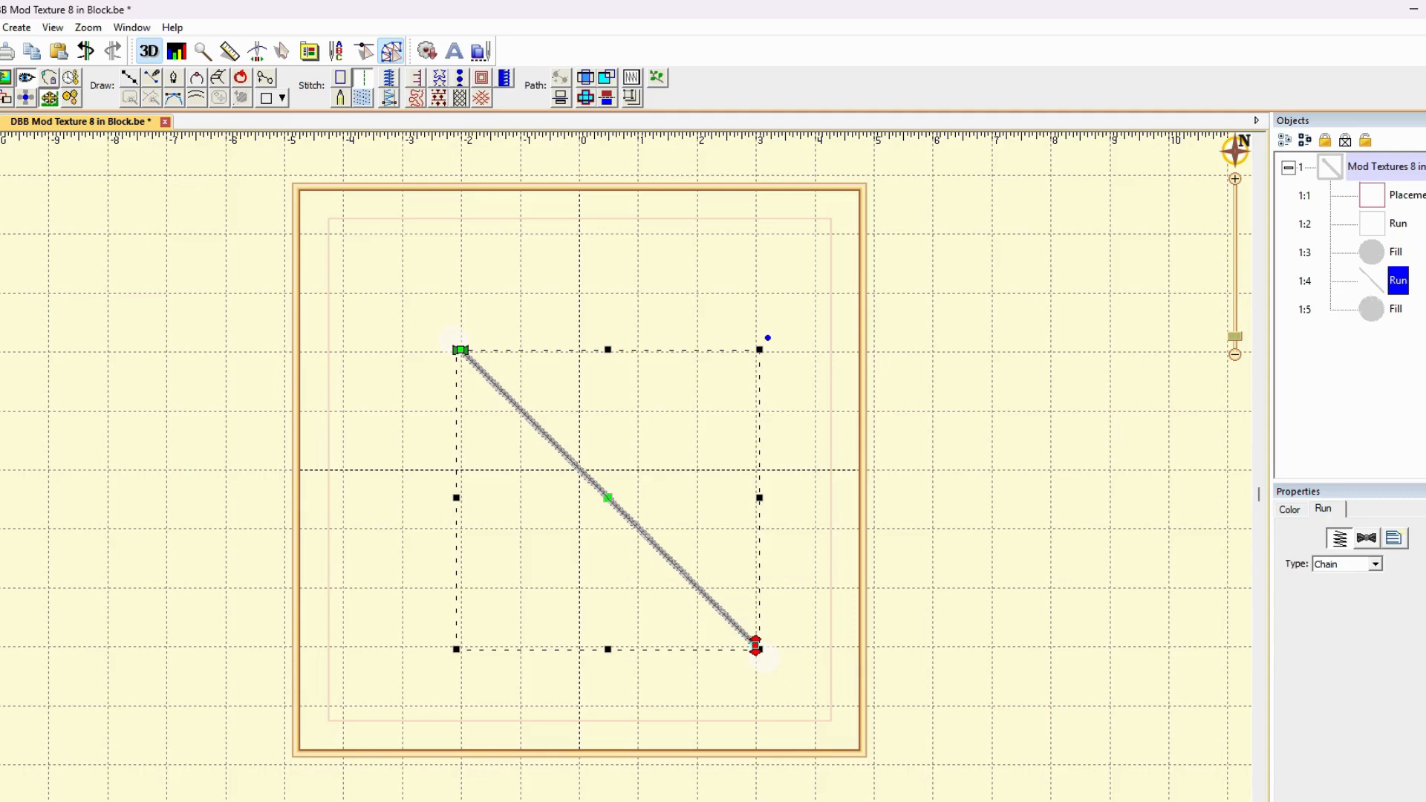
{"action": "left_click", "coordinate": [15, 27]}
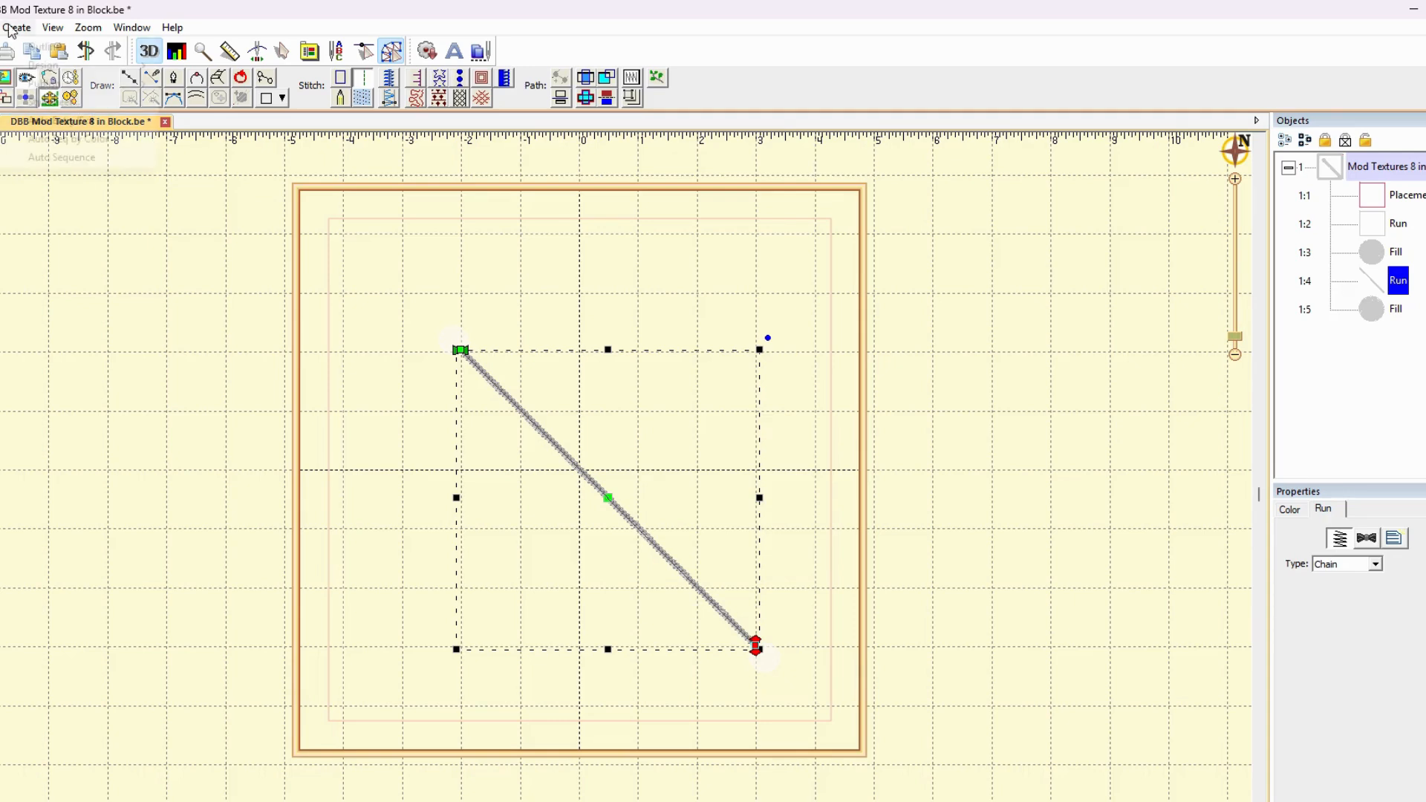
{"action": "mouse_move", "coordinate": [89, 46]}
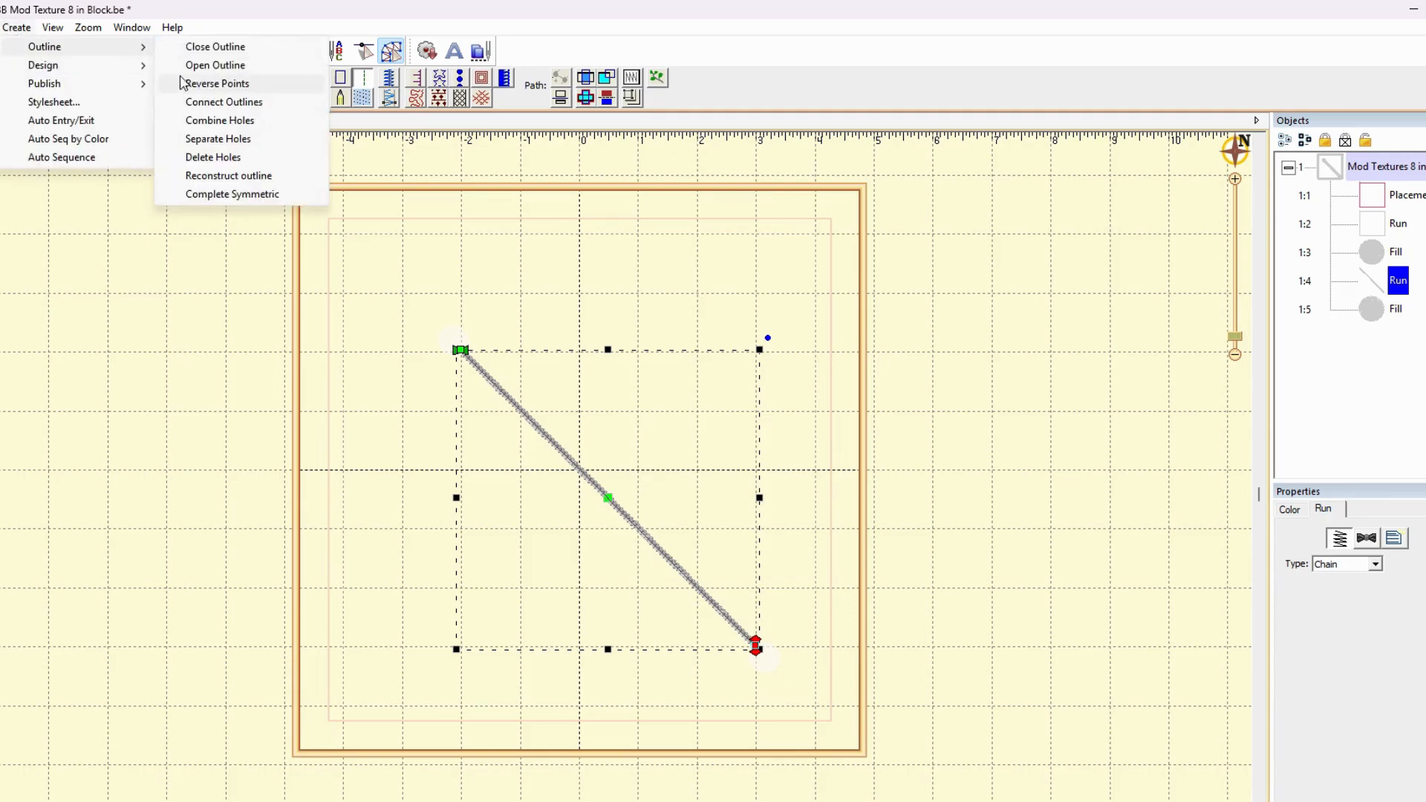
{"action": "left_click", "coordinate": [211, 101]}
{"action": "left_click", "coordinate": [763, 666]}
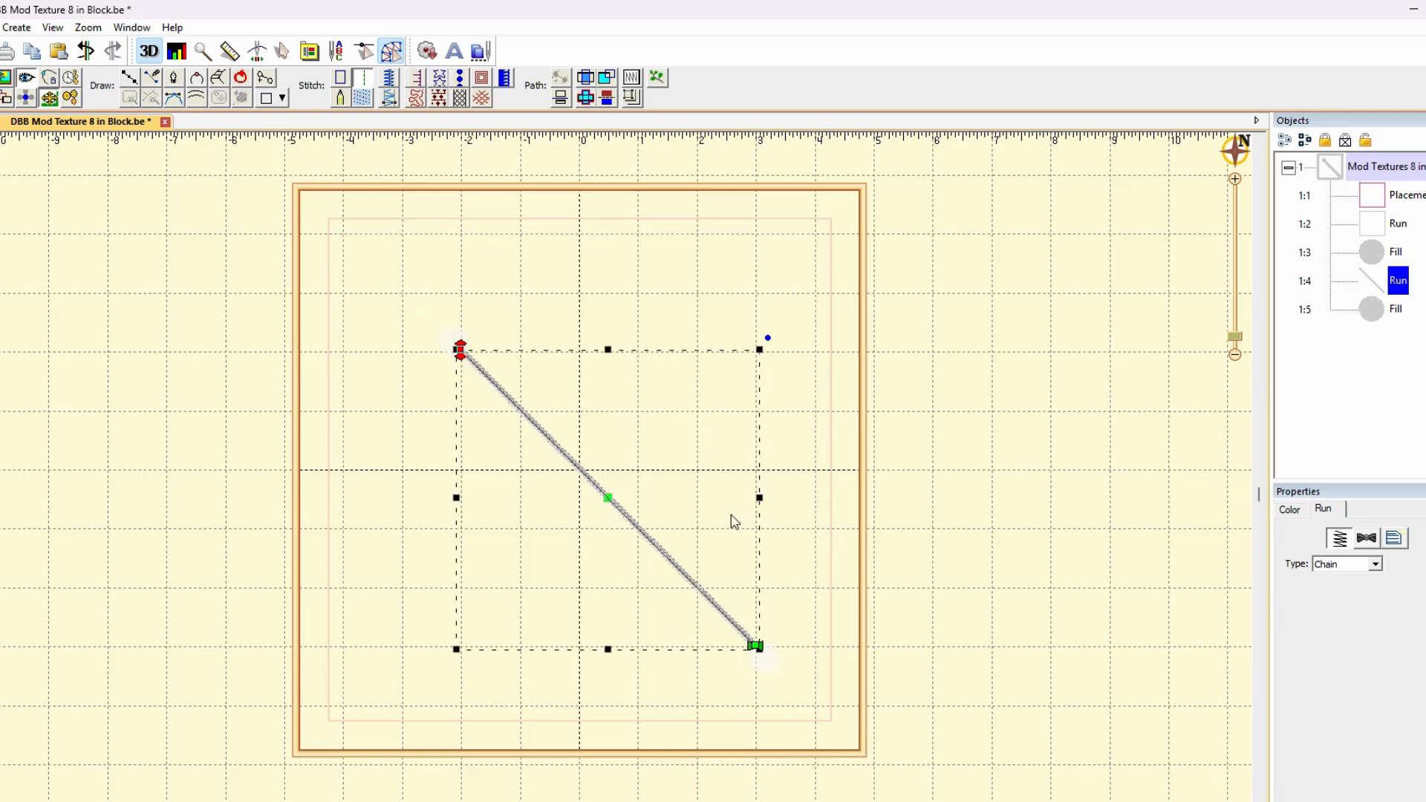
- Rotate the upper circle slightly so its entry and exit points line up with the diagonal line's end
{"action": "left_click", "coordinate": [1395, 310]}
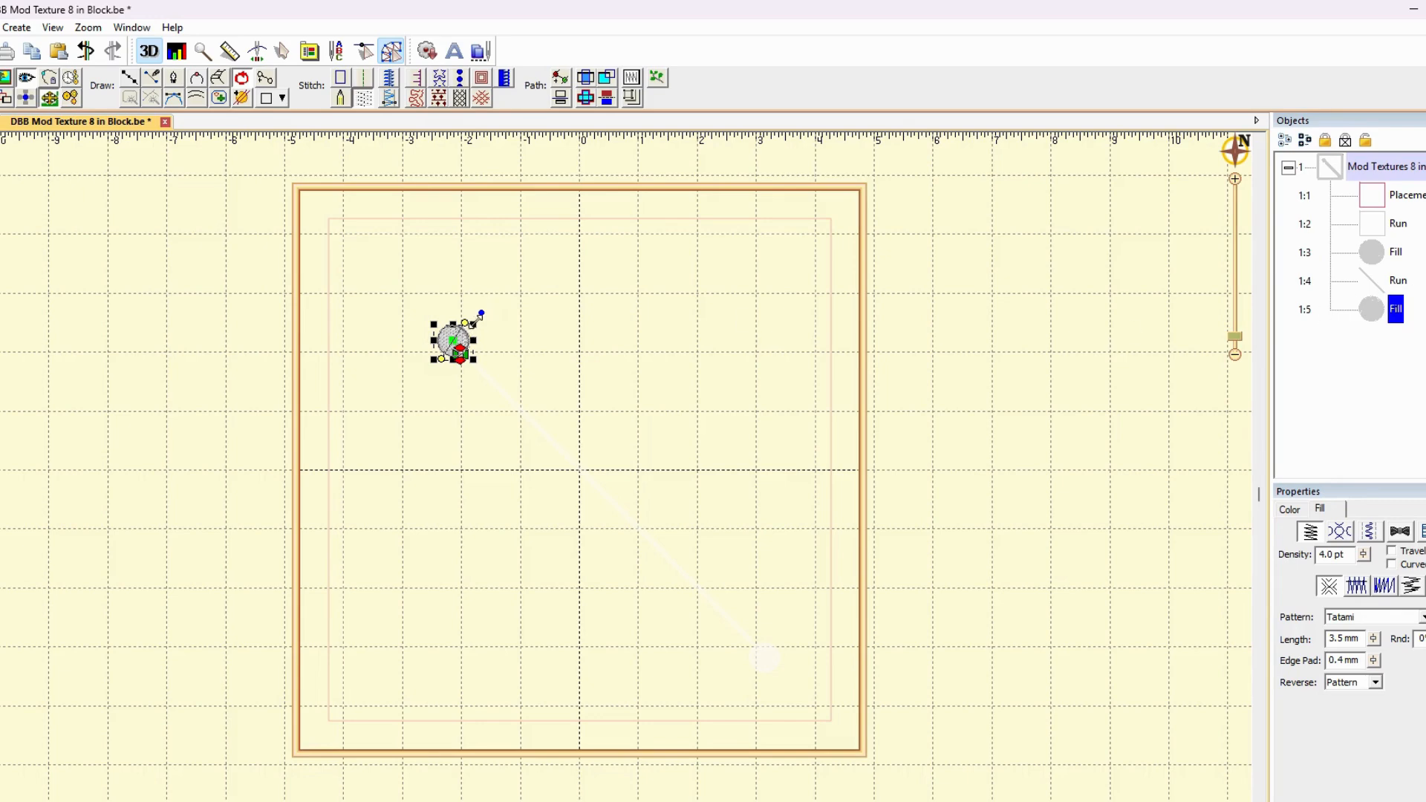
{"action": "left_click_drag", "start_coordinate": [481, 316], "coordinate": [481, 317]}
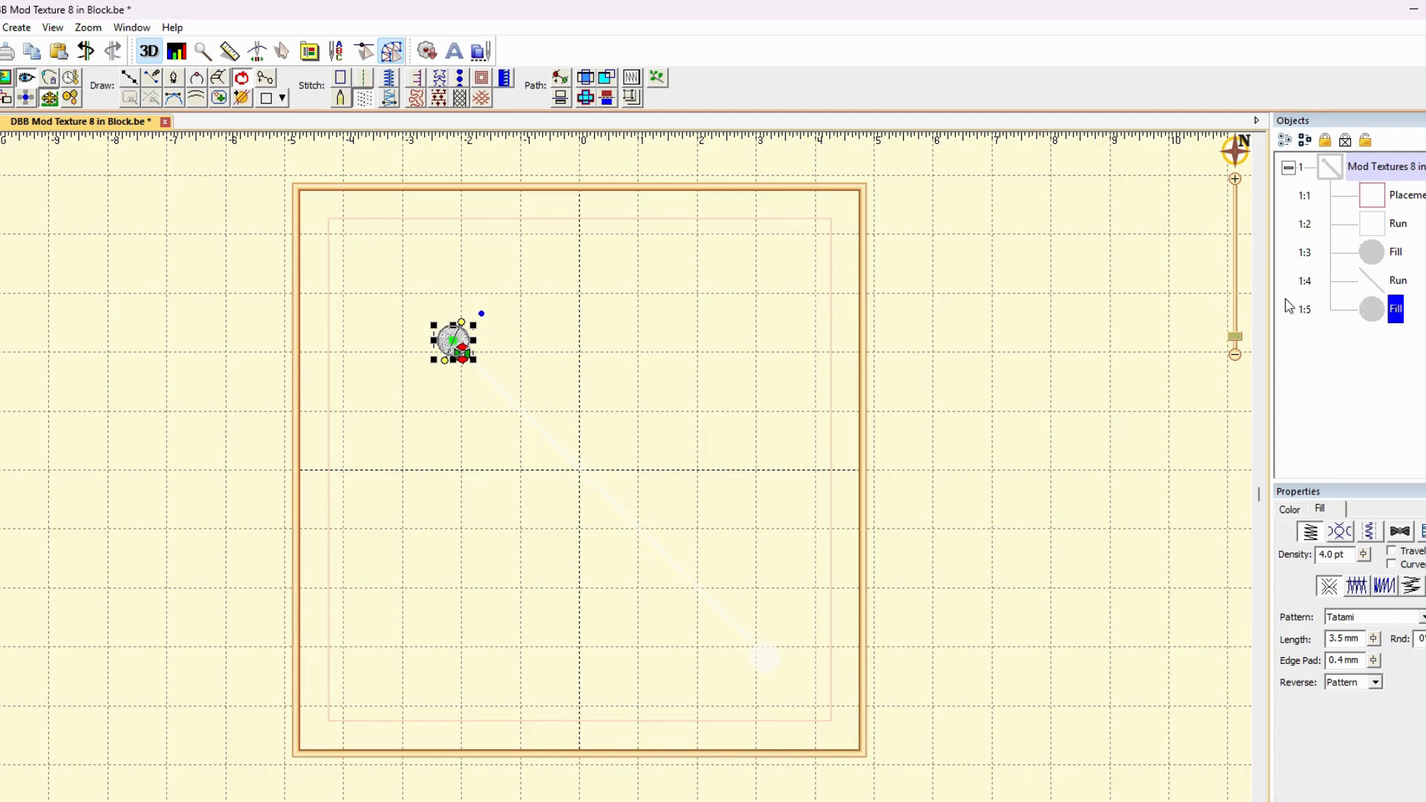
{"action": "left_click", "coordinate": [868, 572]}
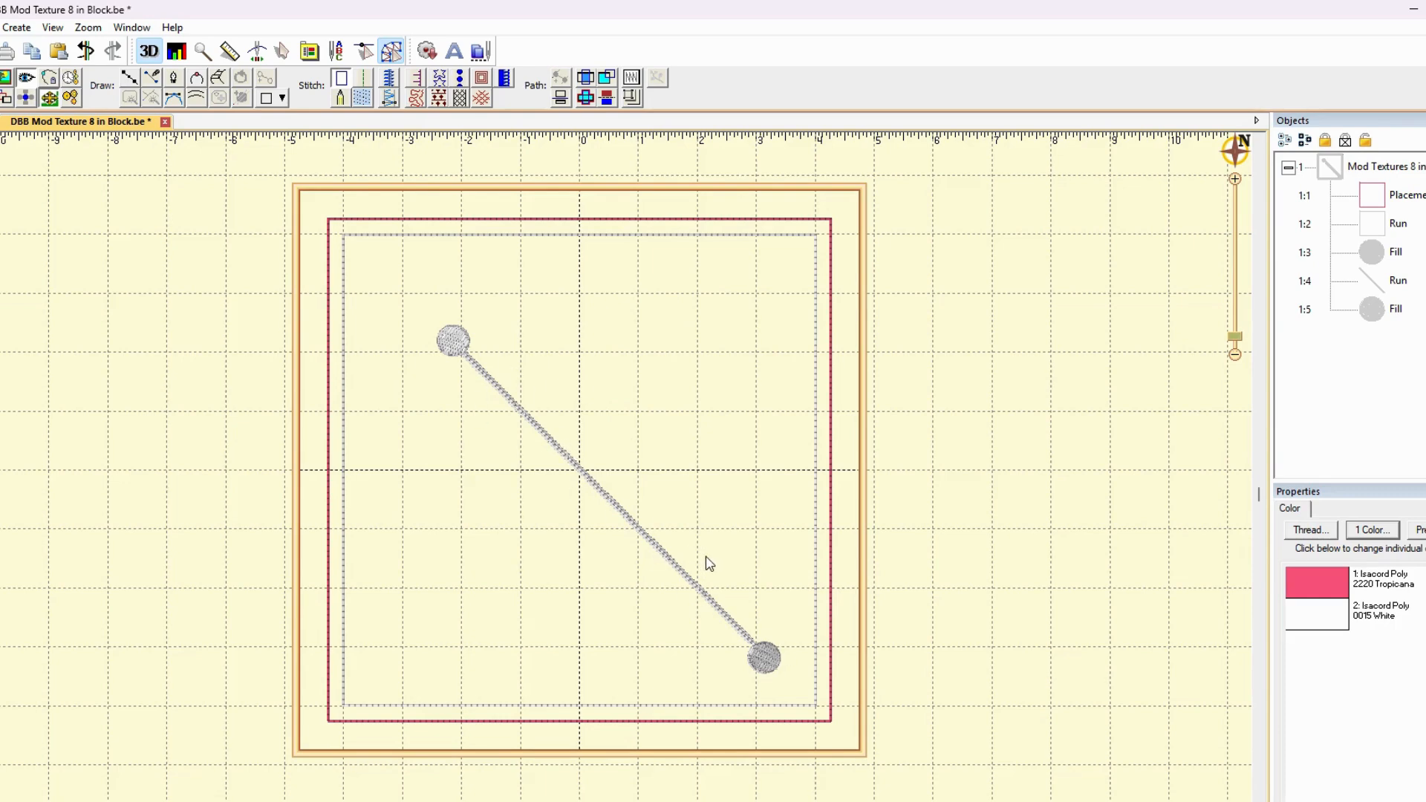
- Duplicate both circles and their line together, rotate the copy about 90 degrees, and centre it on the block
{"action": "left_click", "coordinate": [1396, 252]}
{"action": "left_click", "coordinate": [1398, 280], "text": "shift"}
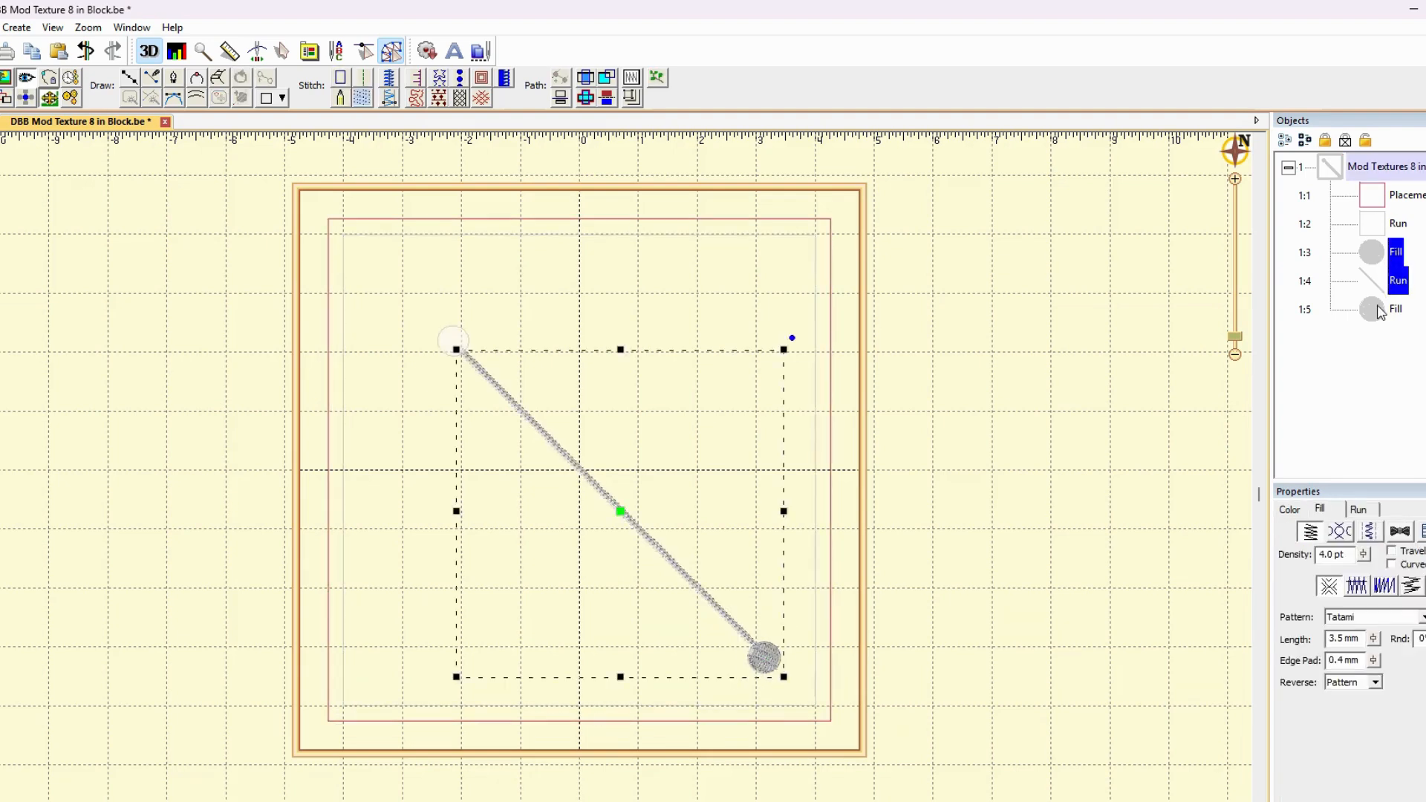
{"action": "left_click", "coordinate": [1379, 310], "text": "shift"}
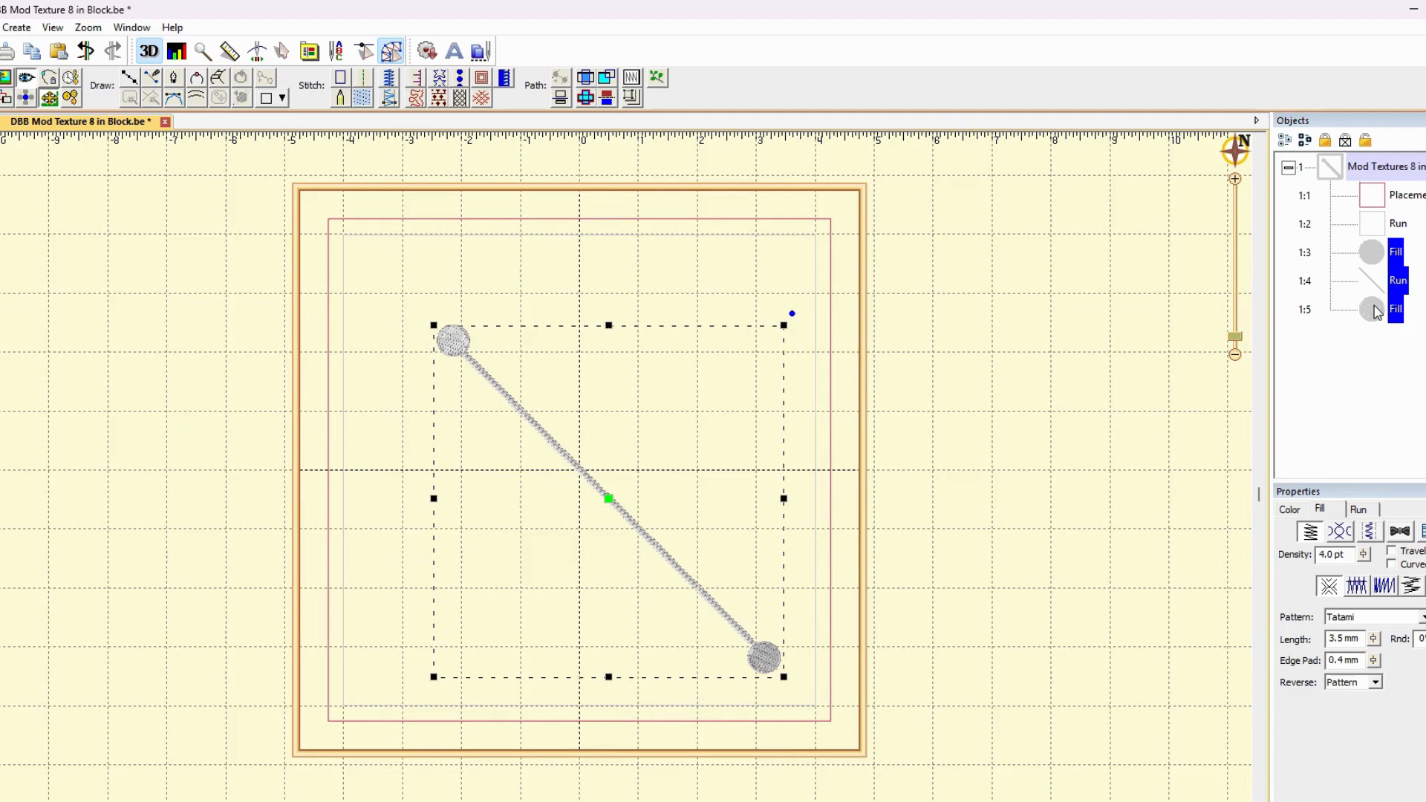
{"action": "left_click", "coordinate": [60, 52]}
{"action": "mouse_move", "coordinate": [792, 313]}
{"action": "left_mouse_down"}
{"action": "mouse_move", "coordinate": [639, 266]}
{"action": "mouse_move", "coordinate": [544, 270]}
{"action": "mouse_move", "coordinate": [500, 312]}
{"action": "mouse_move", "coordinate": [469, 375]}
{"action": "left_mouse_up"}
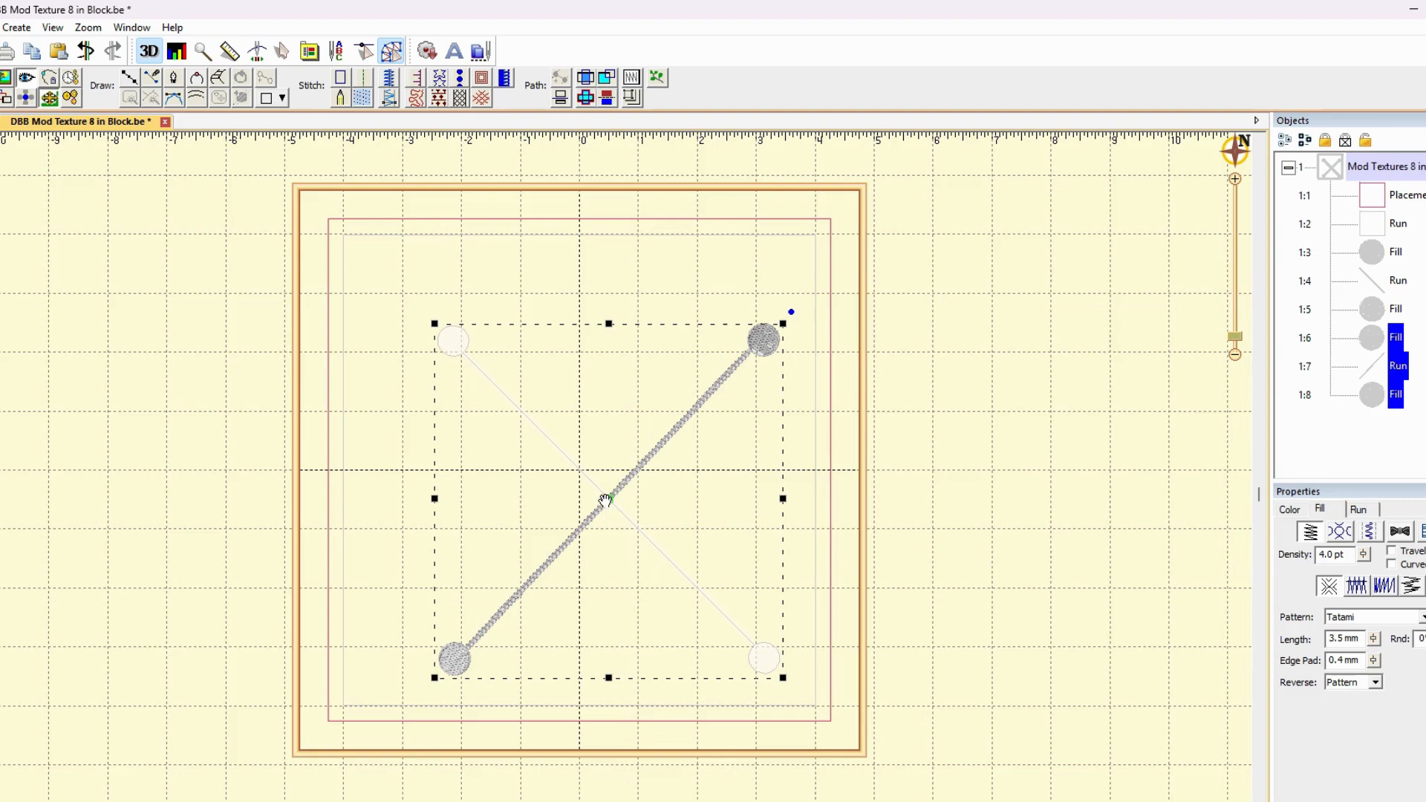
{"action": "left_click_drag", "start_coordinate": [605, 498], "coordinate": [578, 471]}
{"action": "left_click", "coordinate": [827, 450]}
{"action": "left_click", "coordinate": [1003, 444]}
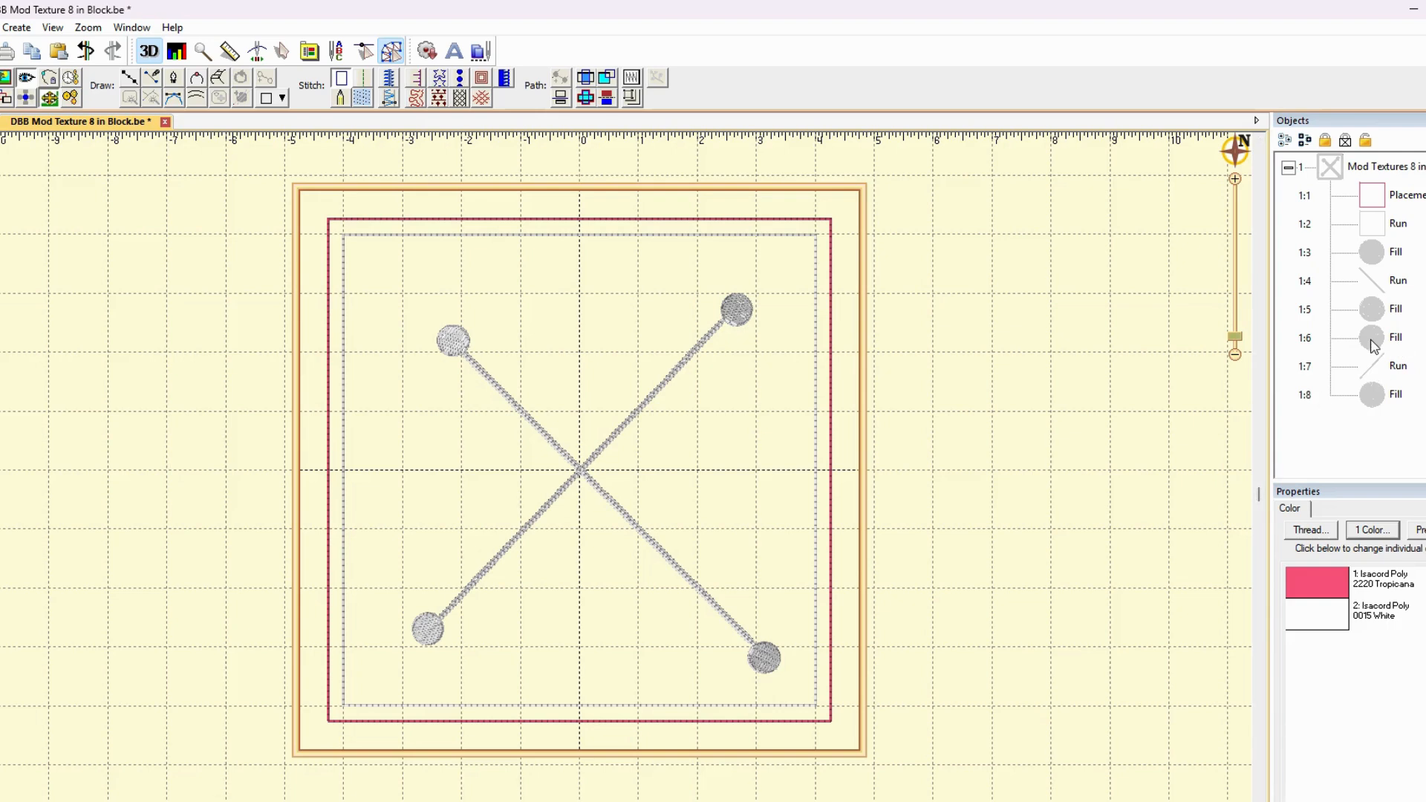
- Paste another copy of the line and circles, shorten its line at the lower end, and move that circle inward to match
{"action": "key", "text": "ctrl+v"}
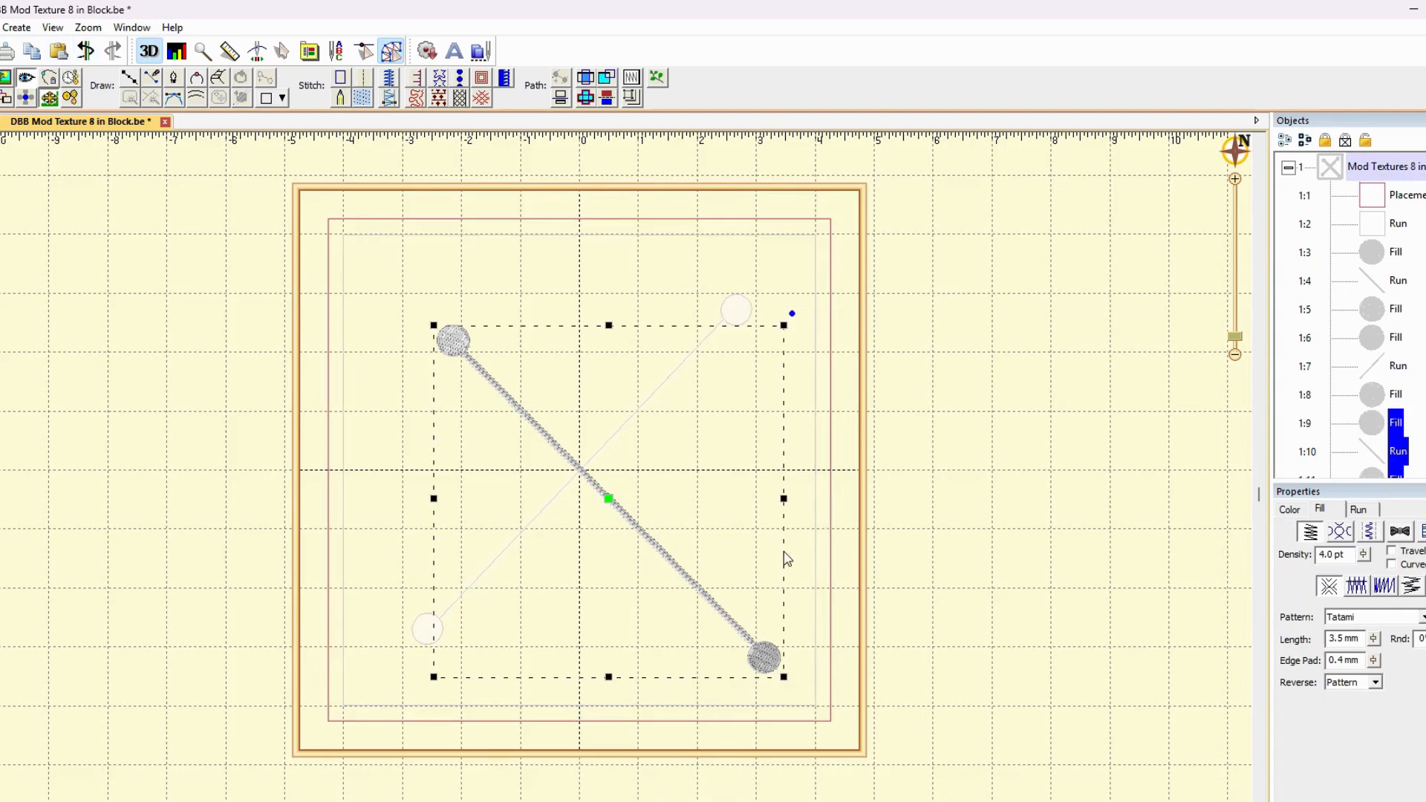
{"action": "left_click", "coordinate": [1398, 451]}
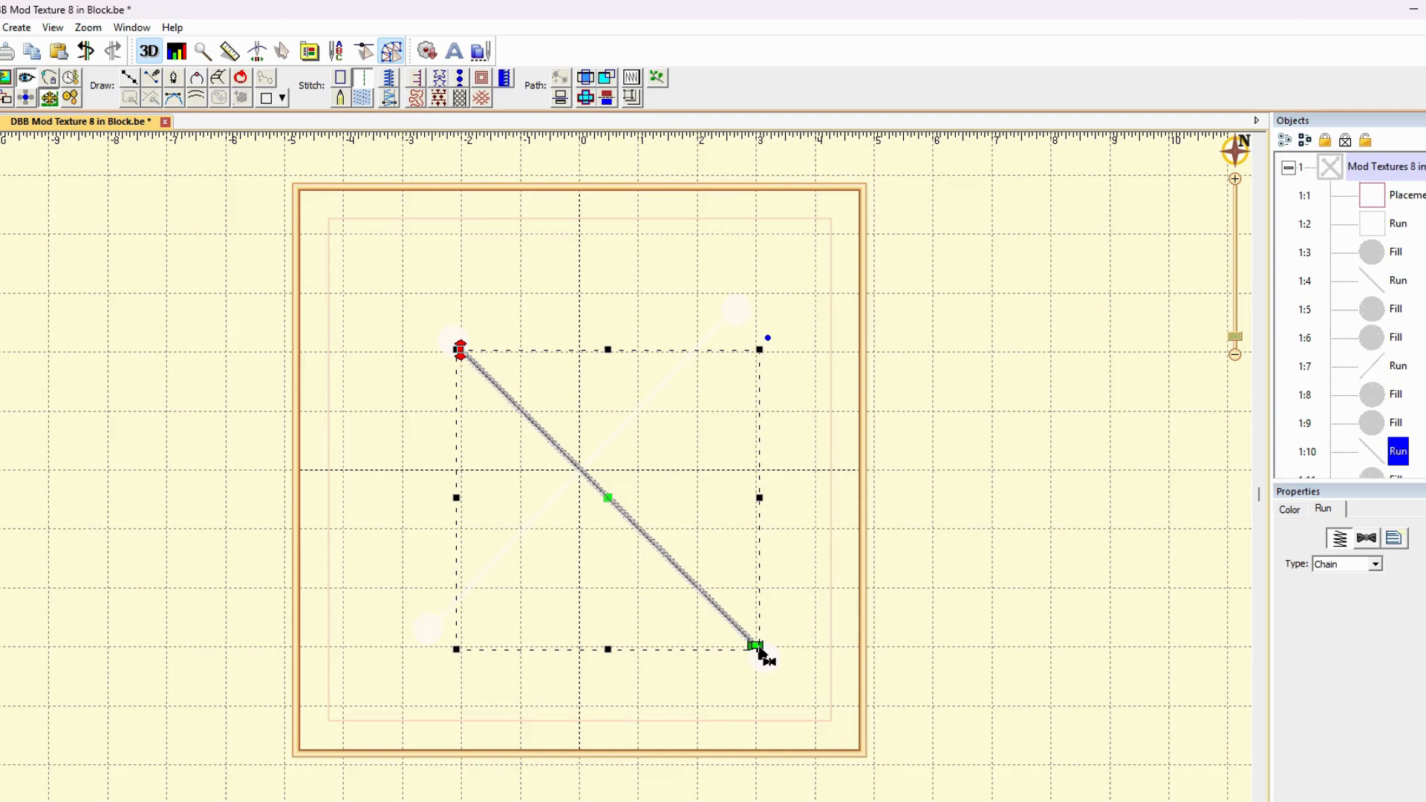
{"action": "left_click", "coordinate": [759, 649]}
{"action": "mouse_move", "coordinate": [759, 650]}
{"action": "left_mouse_down"}
{"action": "mouse_move", "coordinate": [615, 509]}
{"action": "mouse_move", "coordinate": [653, 546]}
{"action": "left_mouse_up"}
{"action": "scroll", "coordinate": [1386, 447], "scroll_direction": "down", "scroll_amount": 1}
{"action": "left_click", "coordinate": [1386, 450]}
{"action": "left_click", "coordinate": [1395, 395]}
{"action": "left_click_drag", "start_coordinate": [773, 663], "coordinate": [671, 567]}
- Select the shortened line with both its circles, rotate the group to nearly horizontal, and centre it on the block
{"action": "left_click", "coordinate": [1377, 394]}
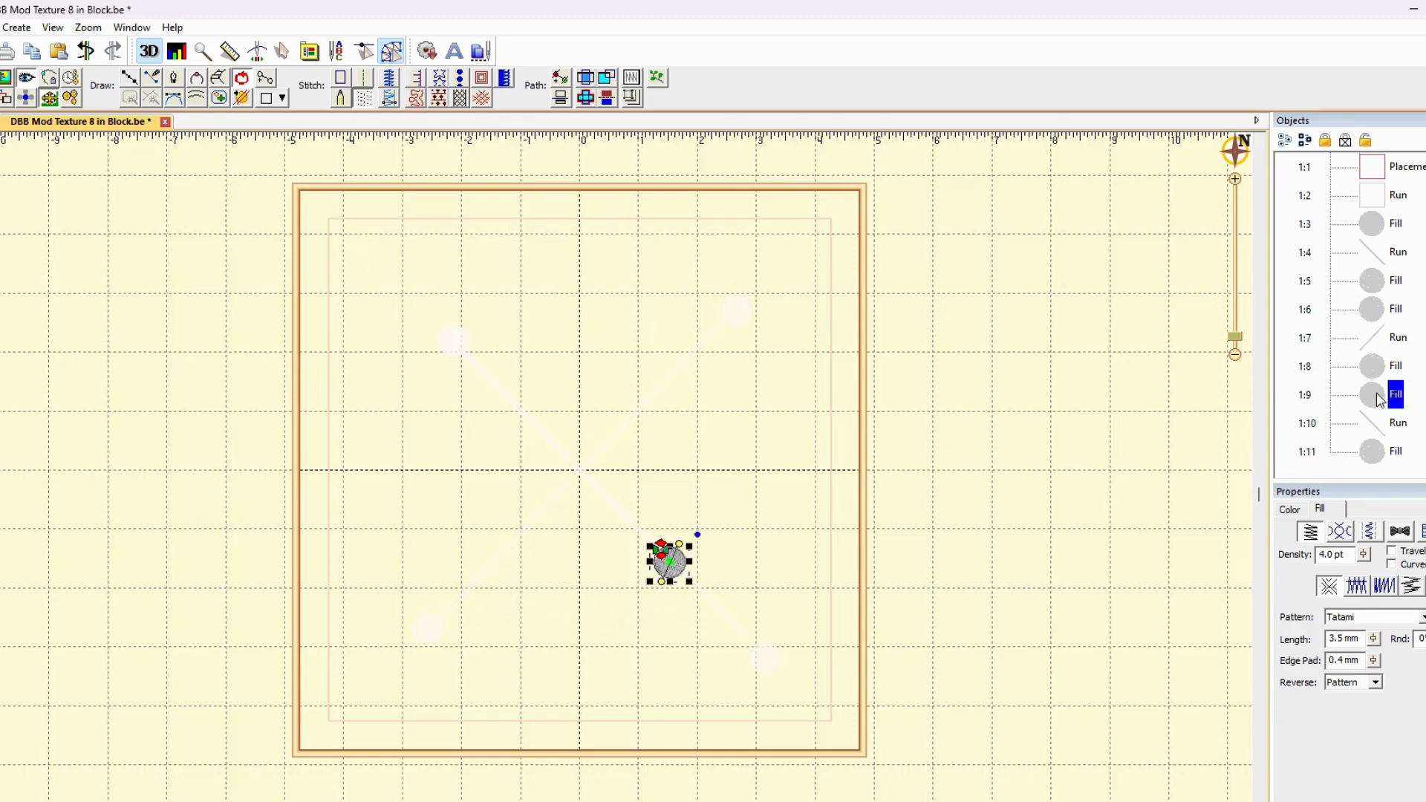
{"action": "left_click", "coordinate": [1375, 454], "text": "shift"}
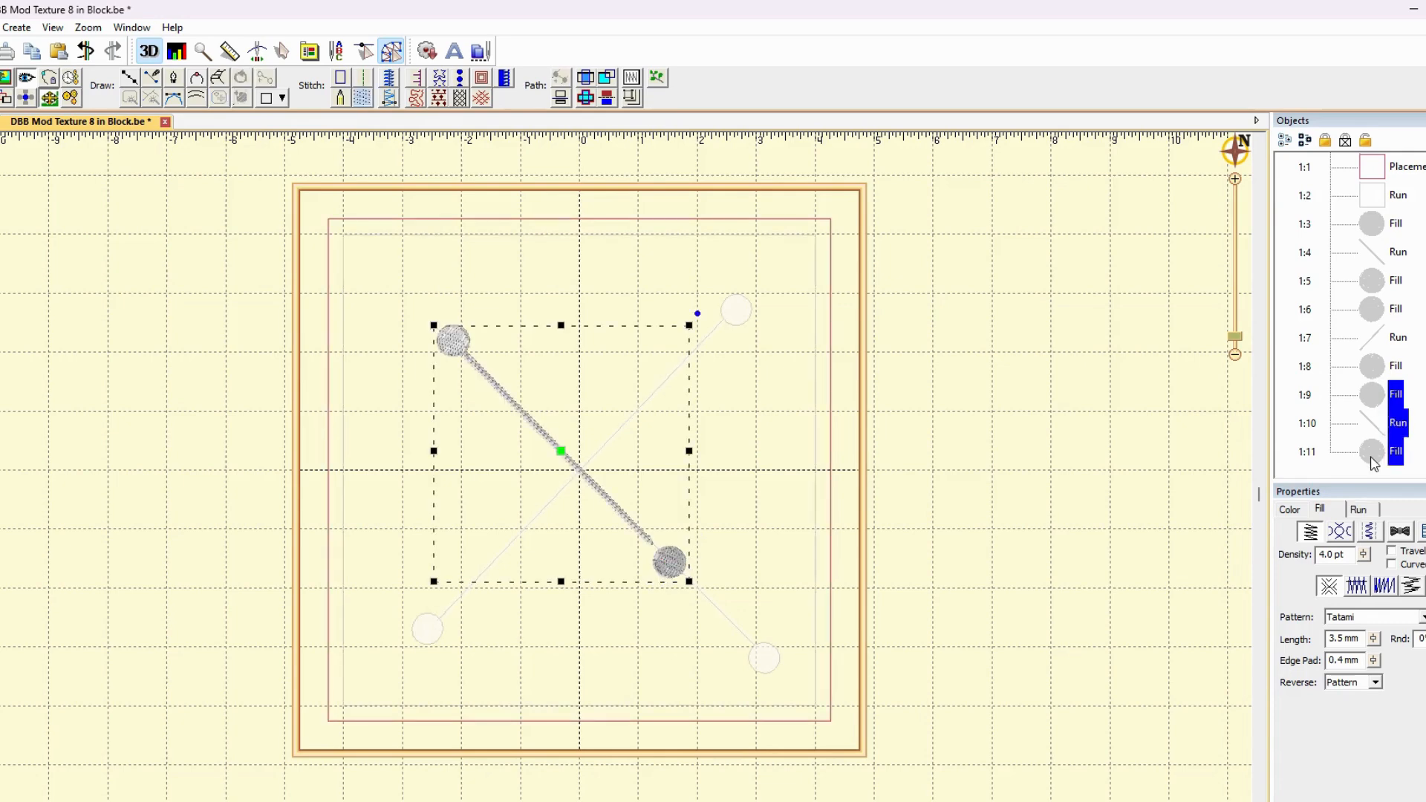
{"action": "left_click_drag", "start_coordinate": [697, 314], "coordinate": [546, 291]}
{"action": "left_click_drag", "start_coordinate": [563, 452], "coordinate": [581, 470]}
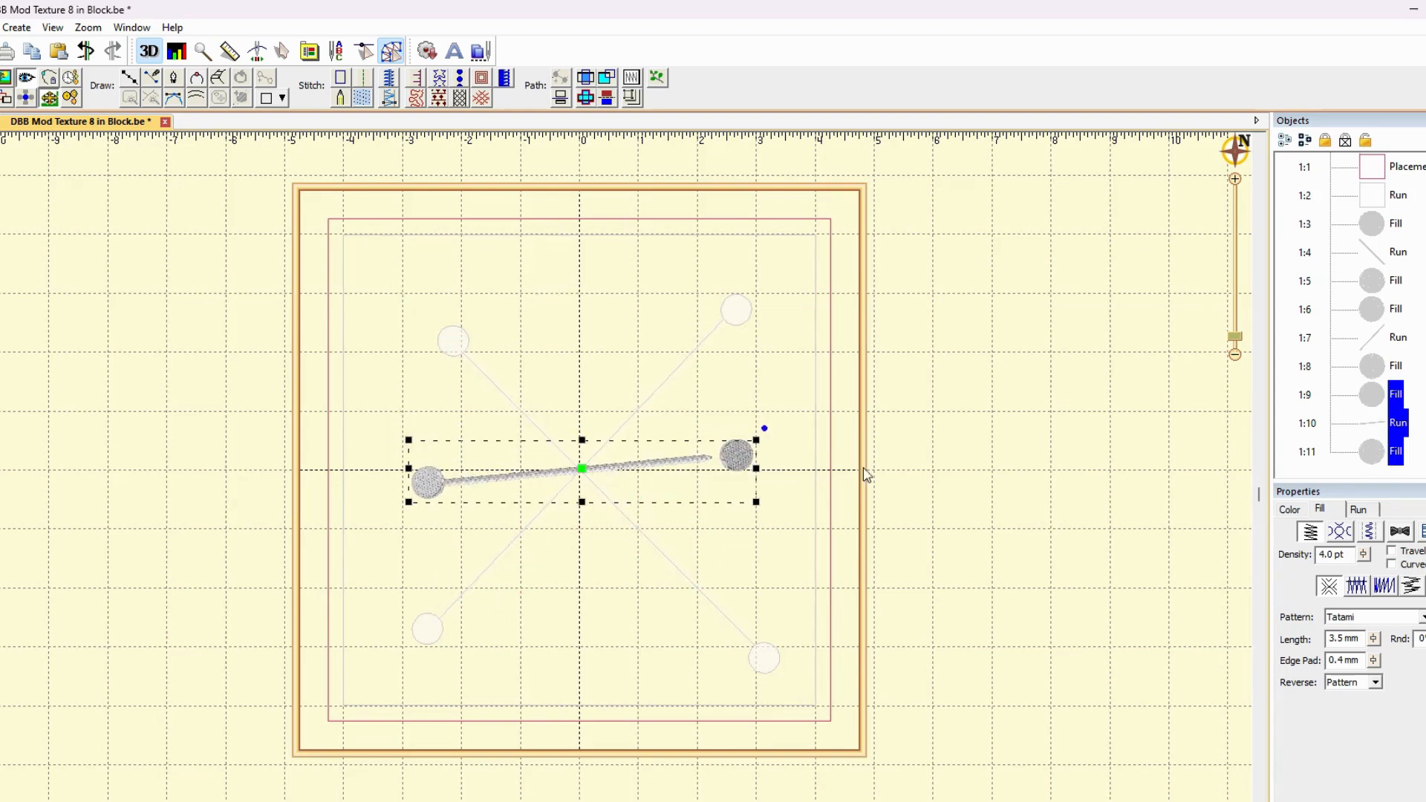
- Move the right circle of the nearly horizontal line inward to the line's end, and nudge the line to fit between its circles
{"action": "left_click", "coordinate": [1374, 399]}
{"action": "left_click_drag", "start_coordinate": [735, 456], "coordinate": [718, 457]}
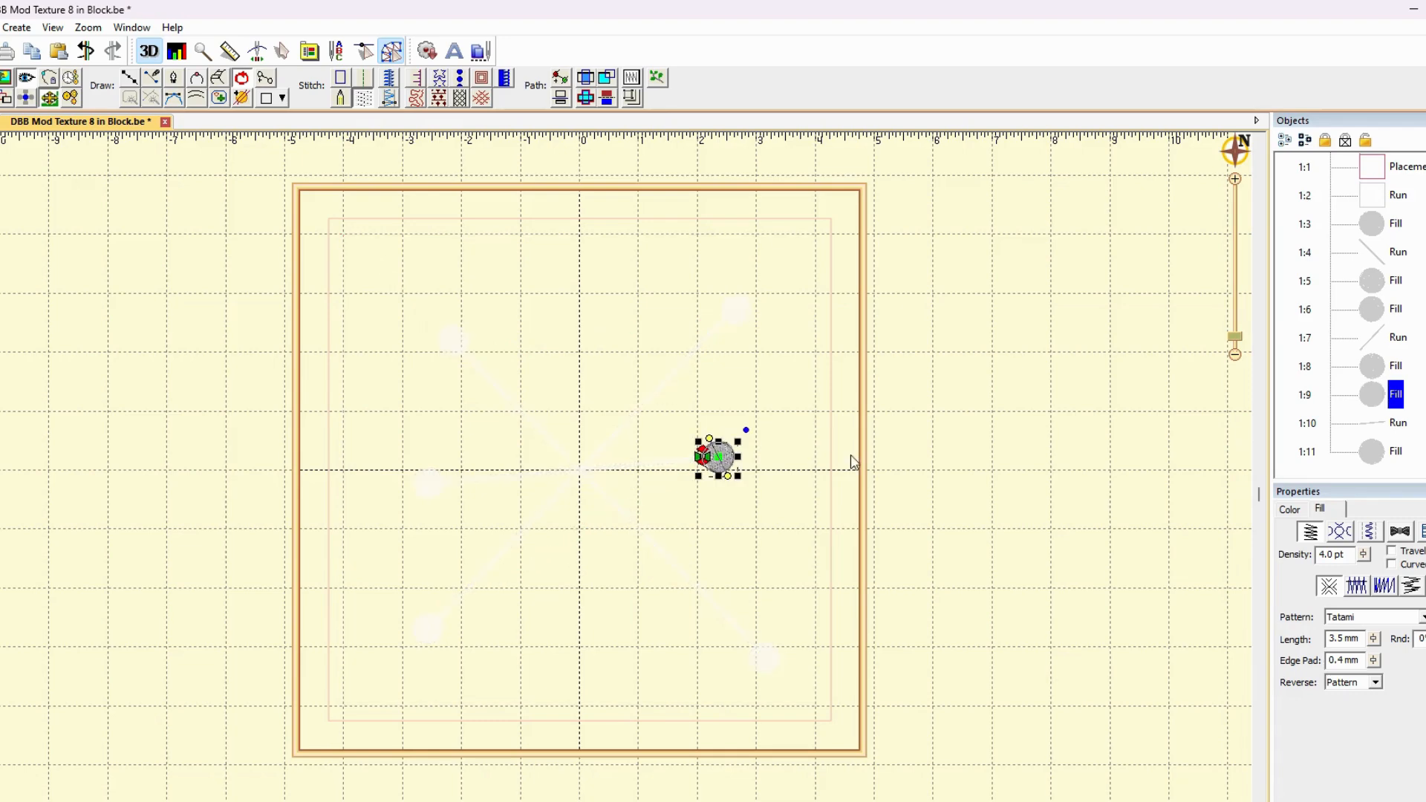
{"action": "left_click", "coordinate": [996, 466]}
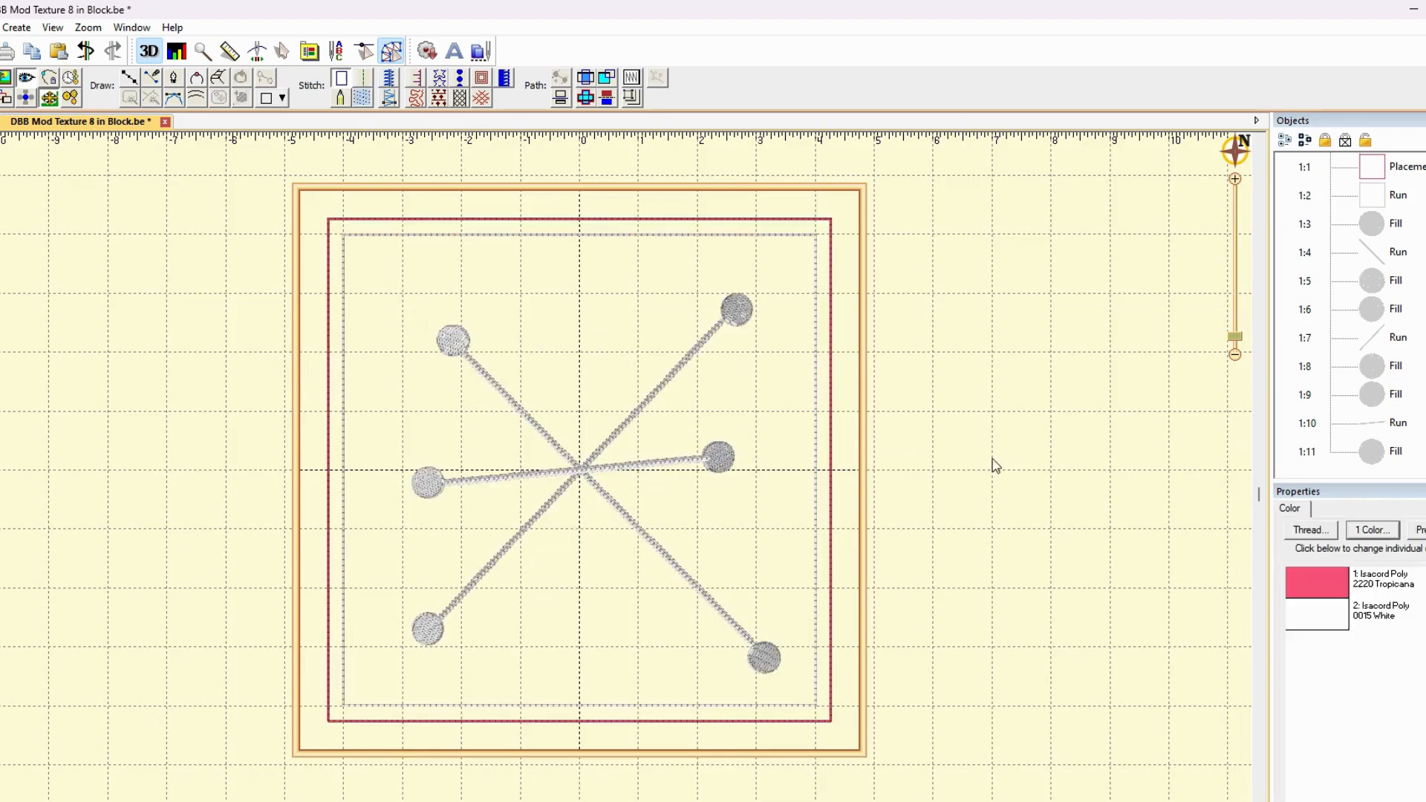
{"action": "left_click", "coordinate": [1382, 423]}
{"action": "left_click_drag", "start_coordinate": [713, 466], "coordinate": [706, 463]}
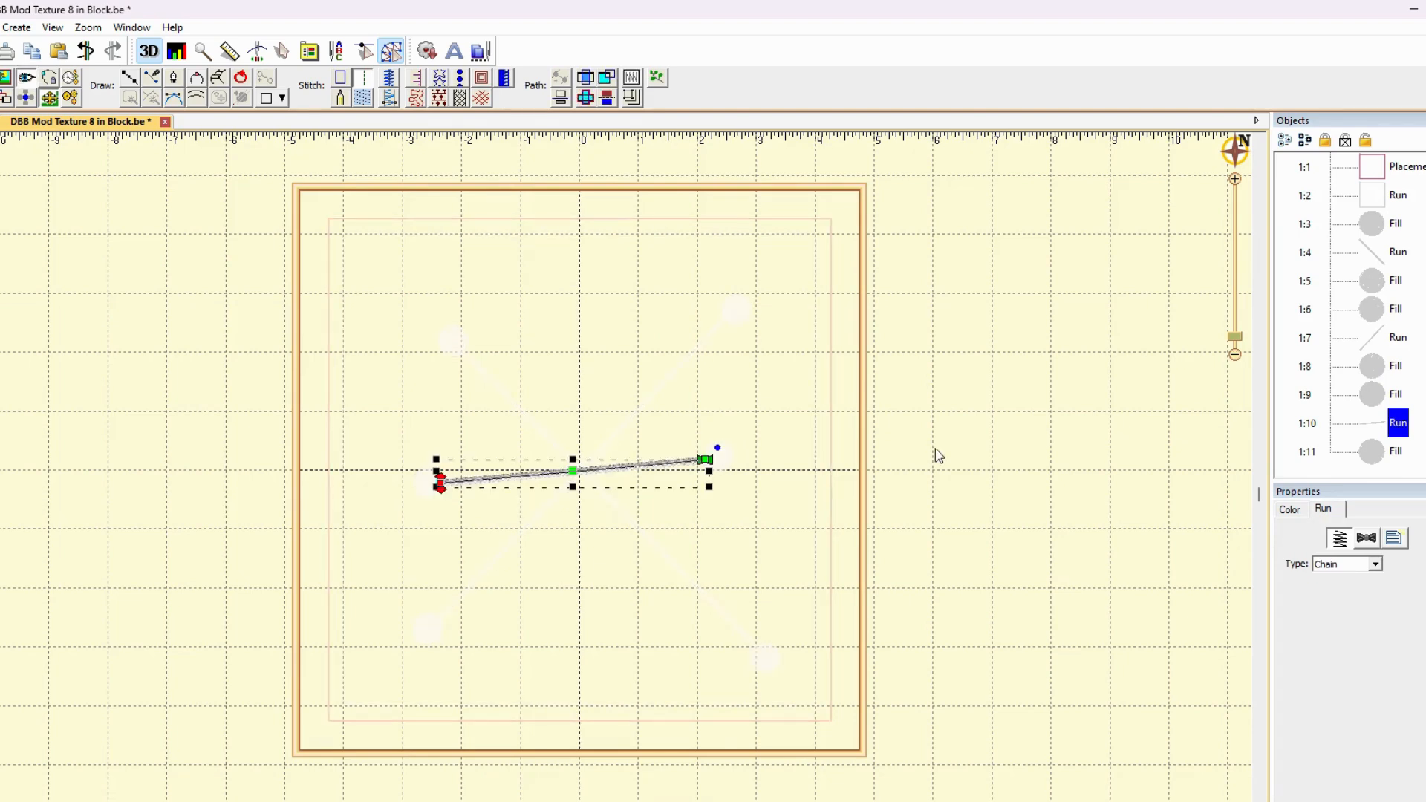
{"action": "left_click", "coordinate": [937, 456]}
{"action": "left_click", "coordinate": [1386, 456]}
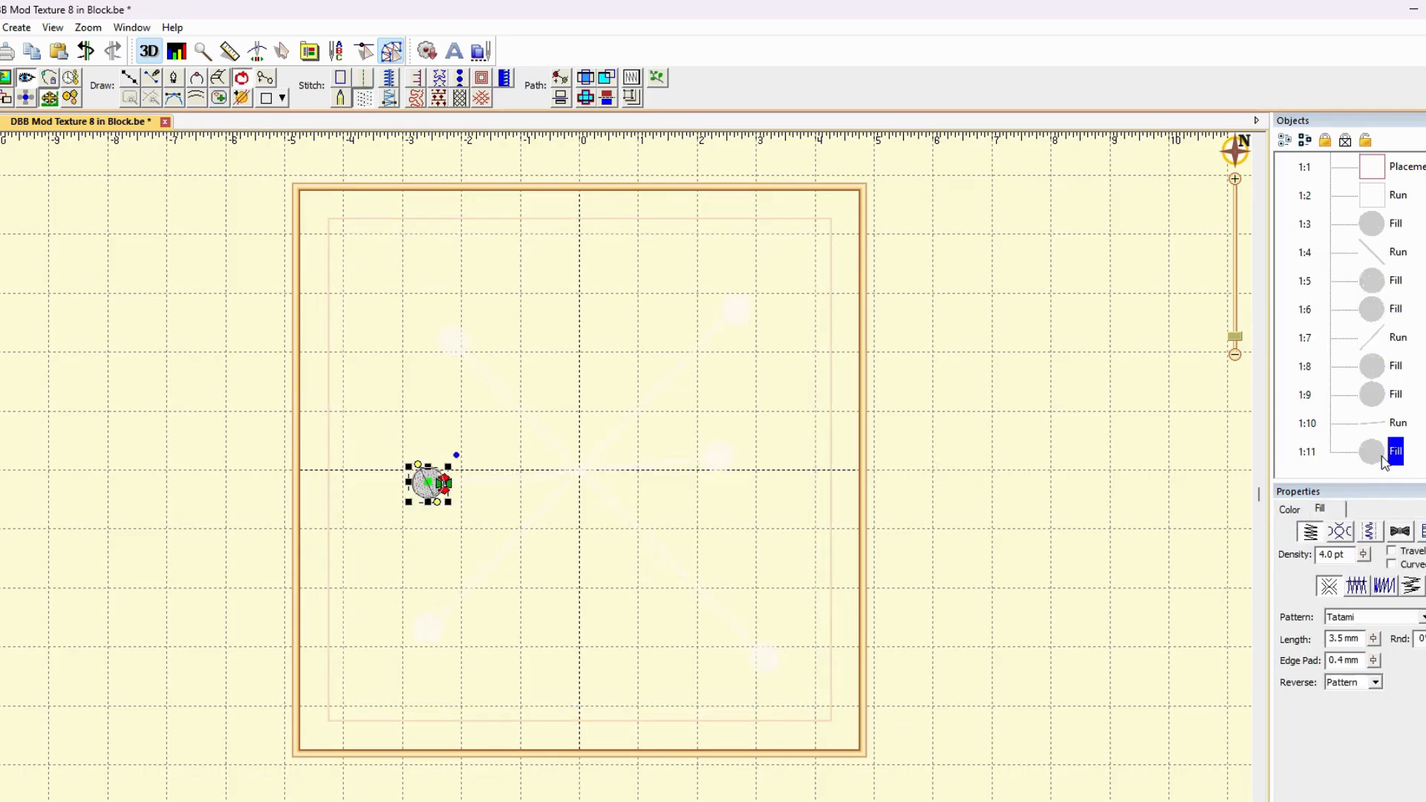
{"action": "left_click", "coordinate": [974, 473]}
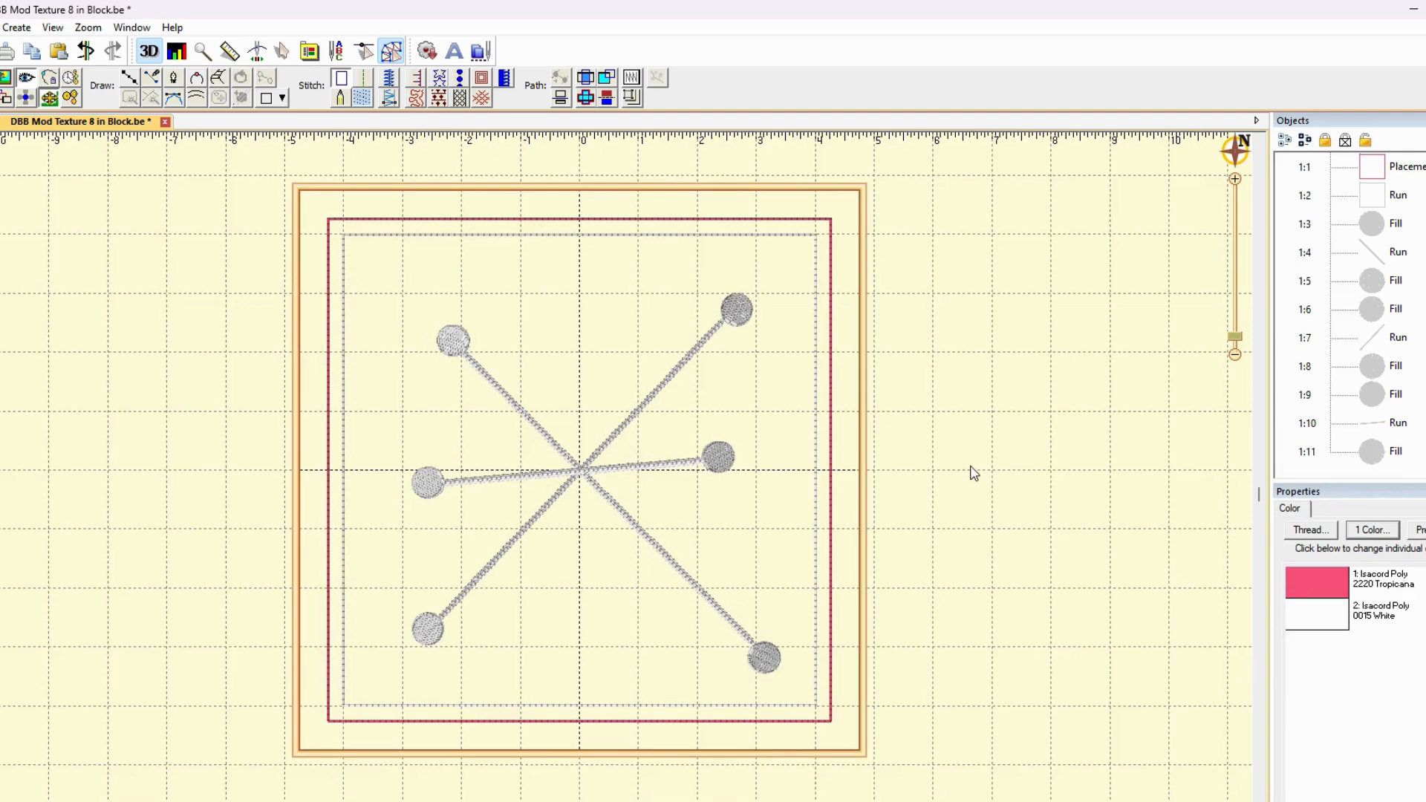
- Change the fill stitch angles of the three circles on the left side and of the lower-right circle
{"action": "left_click", "coordinate": [455, 338]}
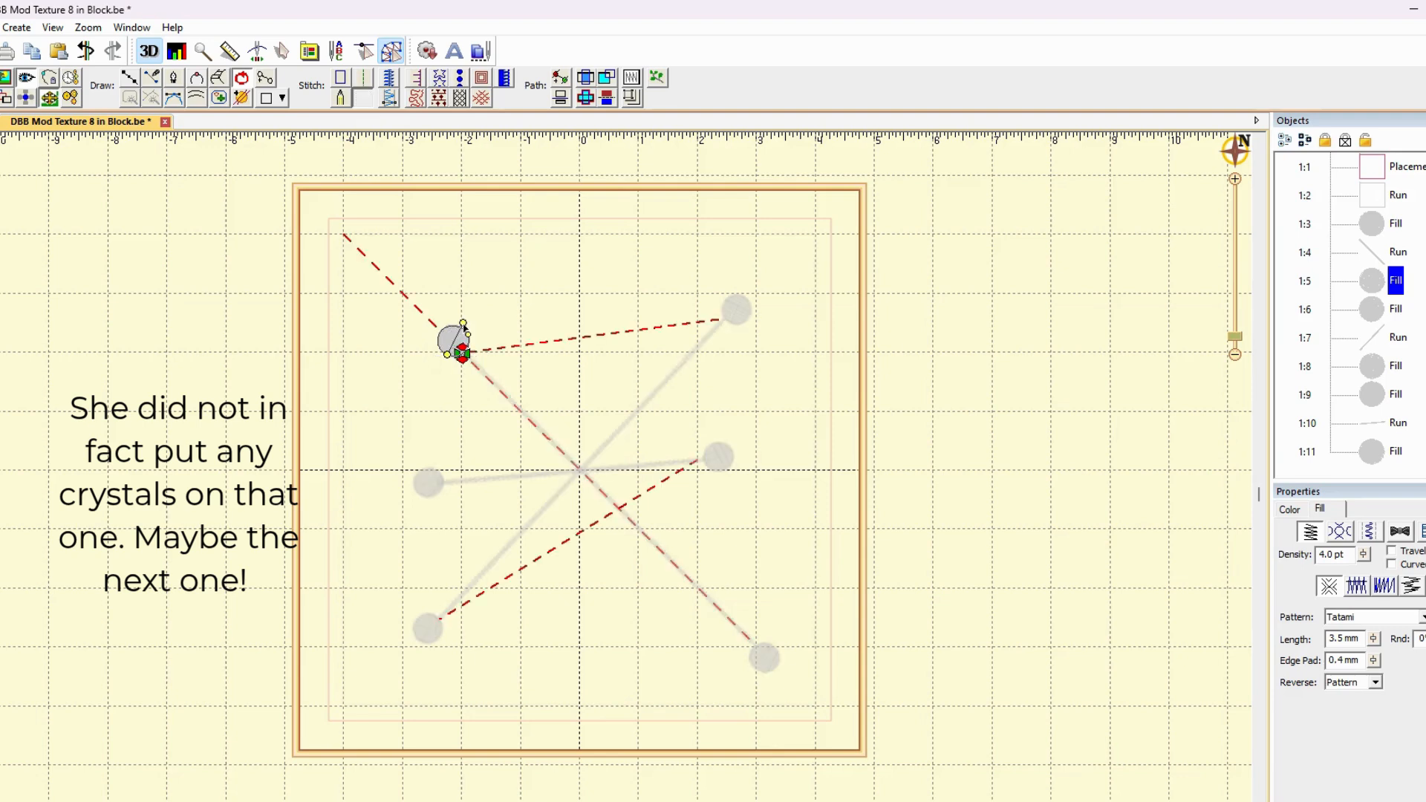
{"action": "left_click", "coordinate": [430, 477]}
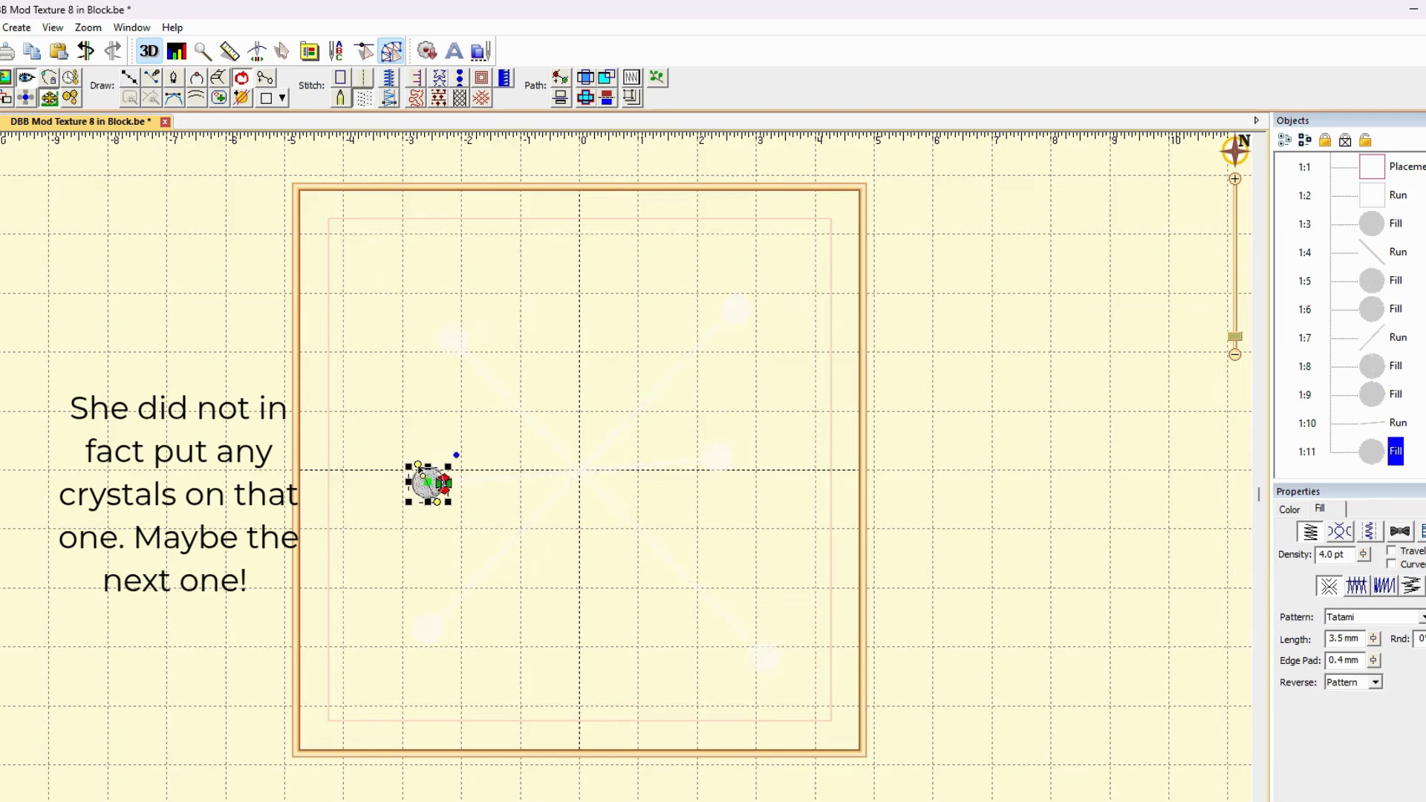
{"action": "left_click", "coordinate": [434, 633]}
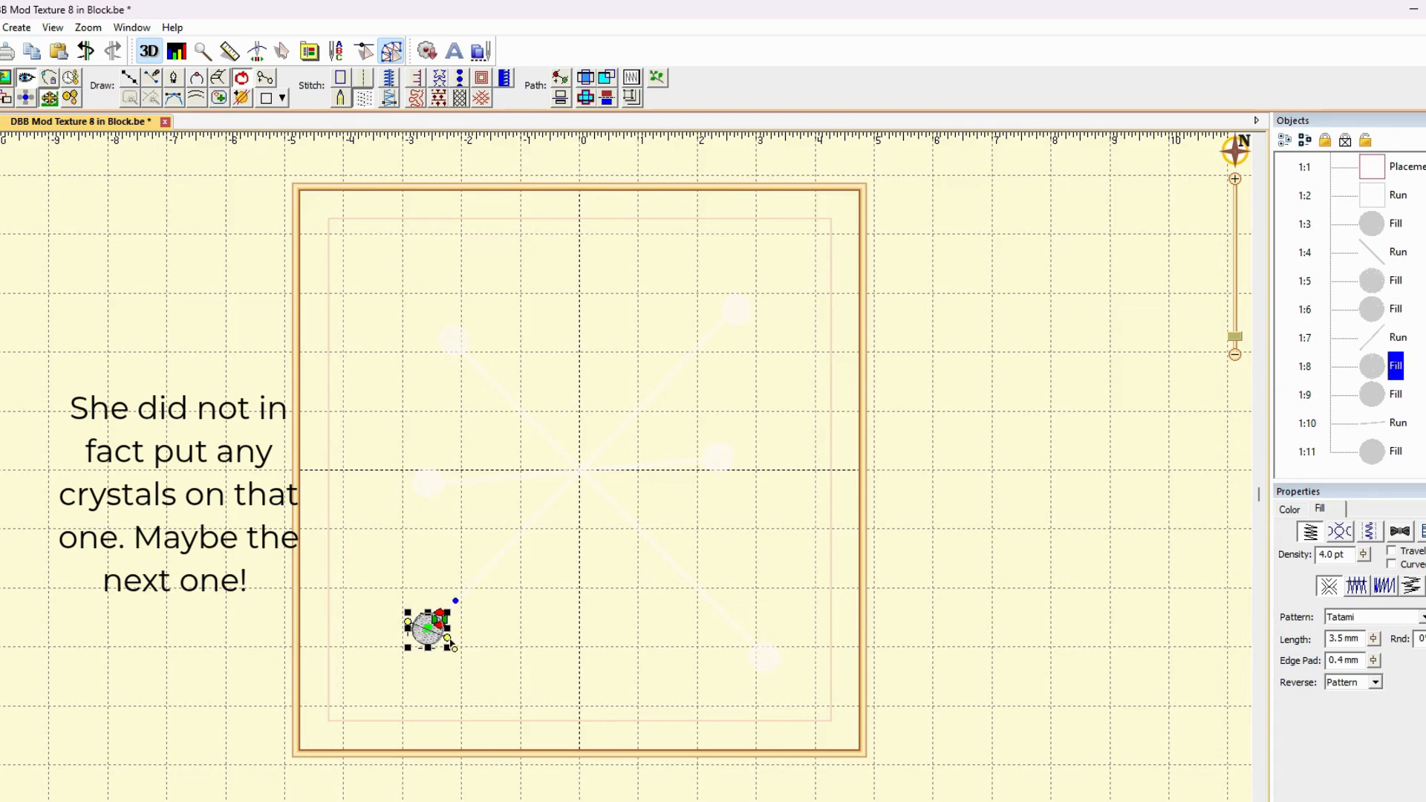
{"action": "left_click_drag", "start_coordinate": [449, 640], "coordinate": [450, 644]}
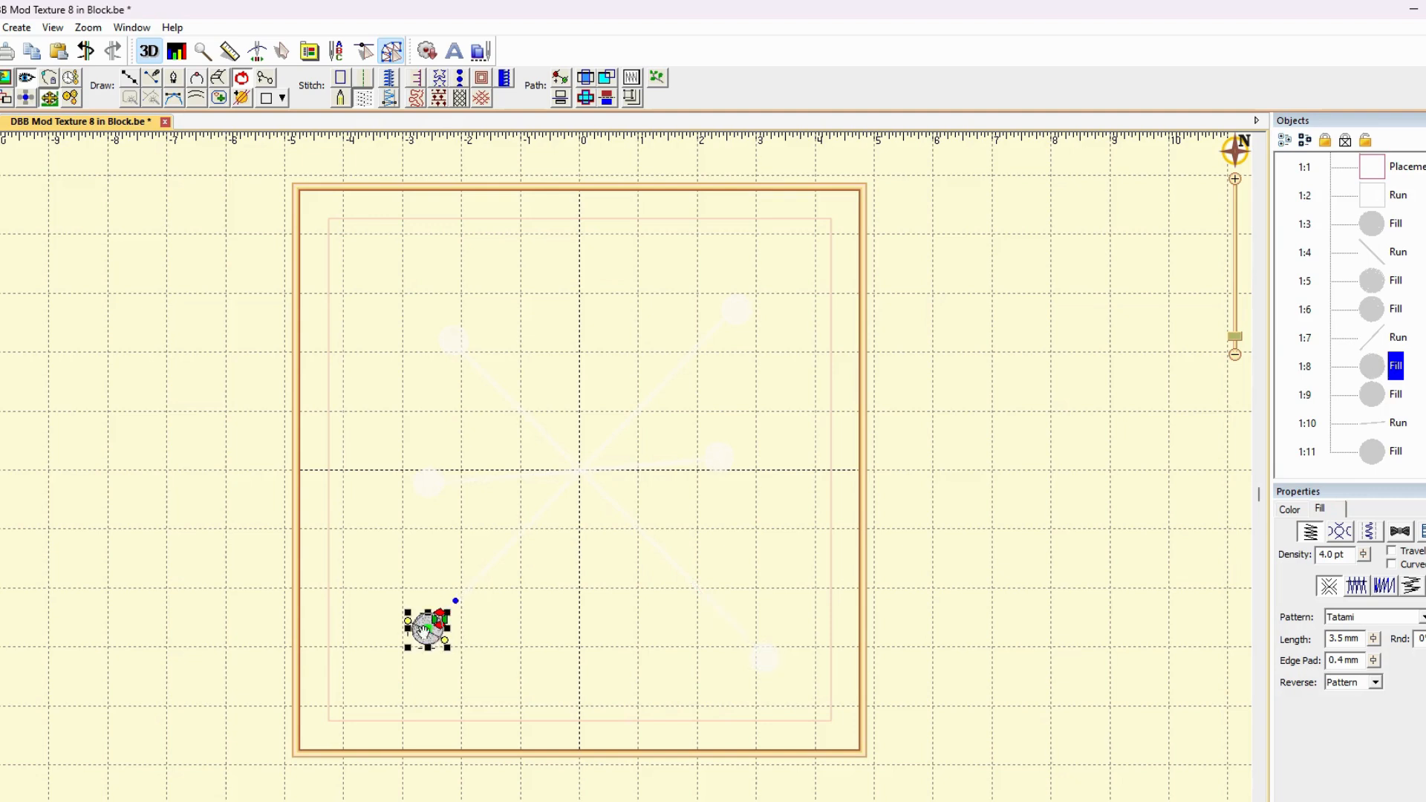
{"action": "left_click", "coordinate": [771, 675]}
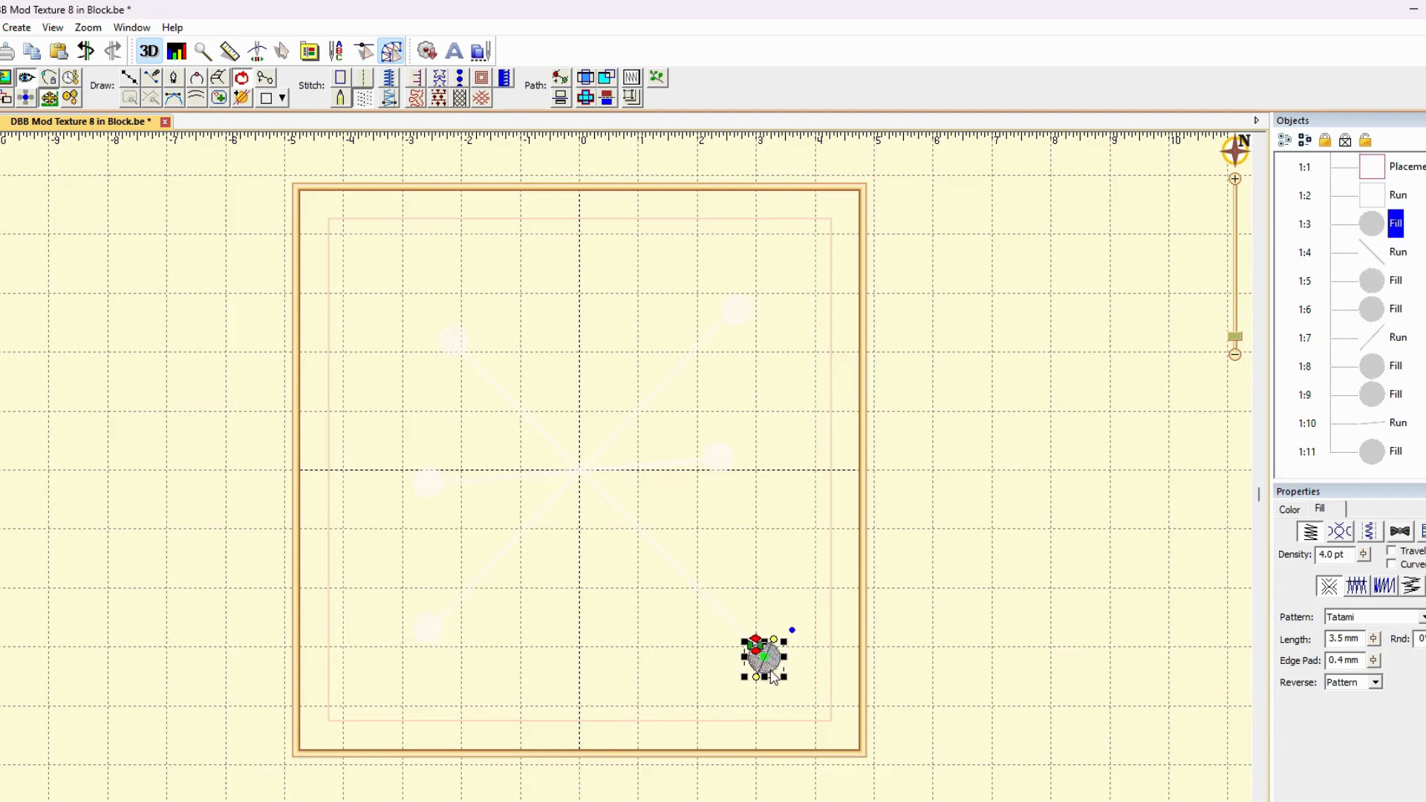
{"action": "left_click_drag", "start_coordinate": [774, 639], "coordinate": [785, 646]}
- Change the fill stitch angles of the nearly horizontal line's right circle and the upper-right circle
{"action": "left_click", "coordinate": [720, 465]}
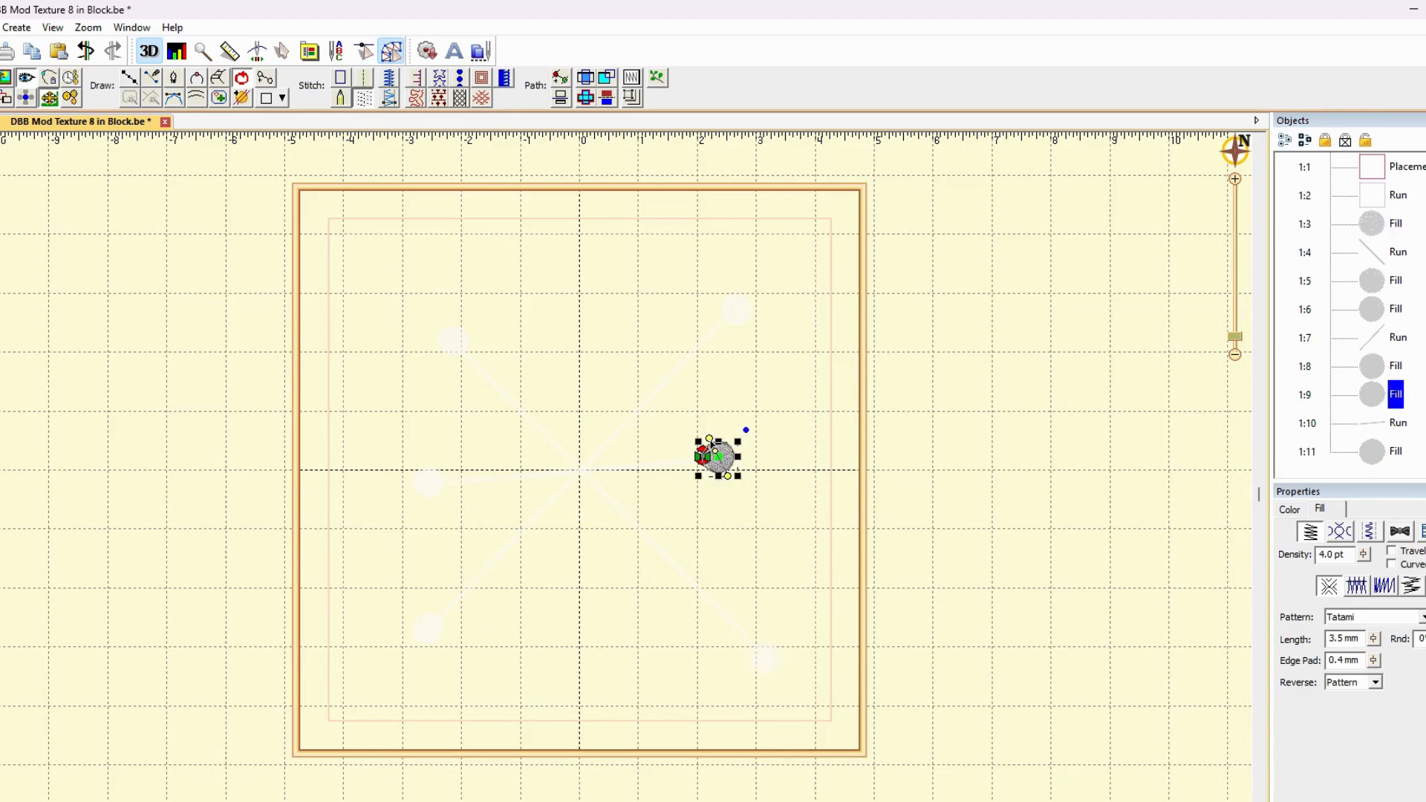
{"action": "mouse_move", "coordinate": [710, 439]}
{"action": "left_mouse_down"}
{"action": "mouse_move", "coordinate": [724, 438]}
{"action": "mouse_move", "coordinate": [718, 464]}
{"action": "left_mouse_up"}
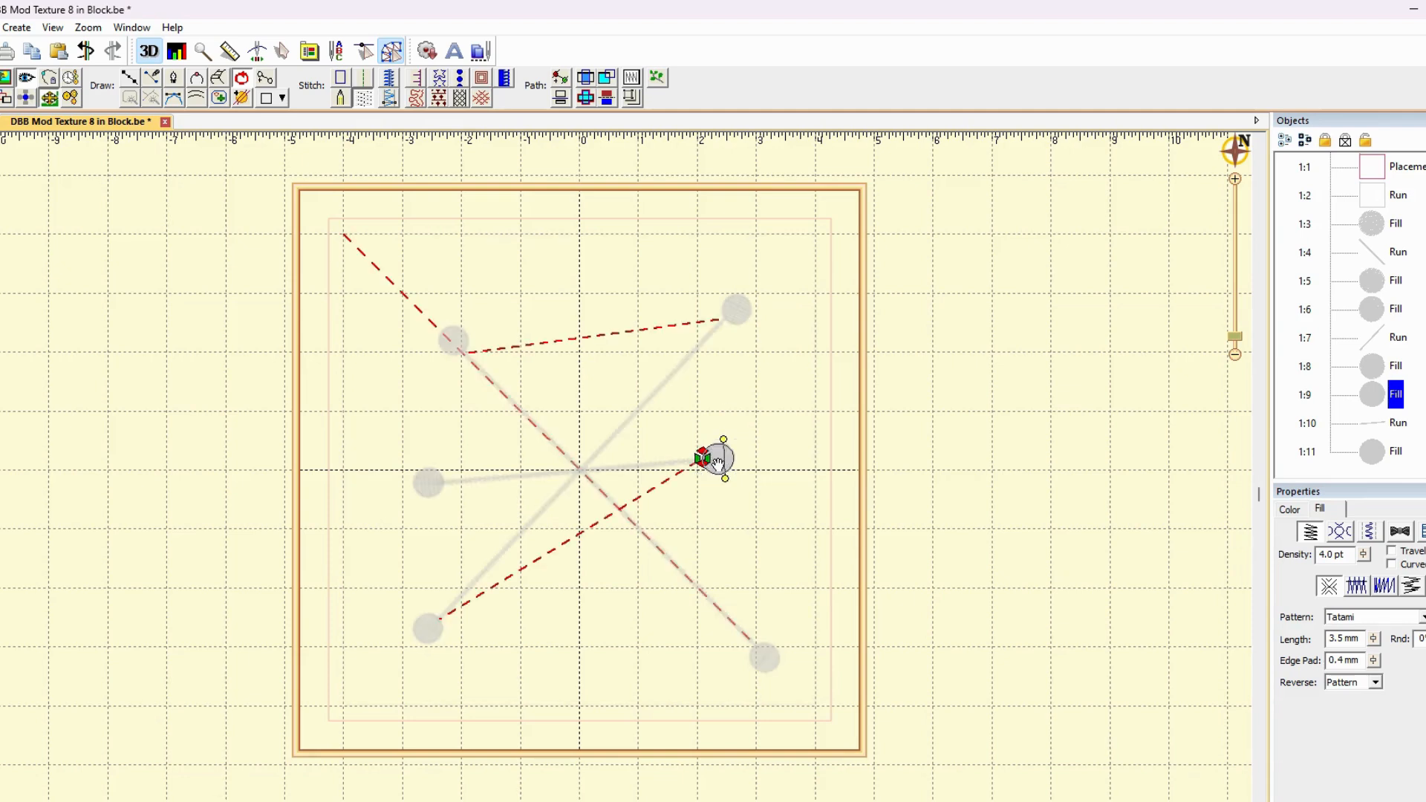
{"action": "left_click", "coordinate": [735, 315]}
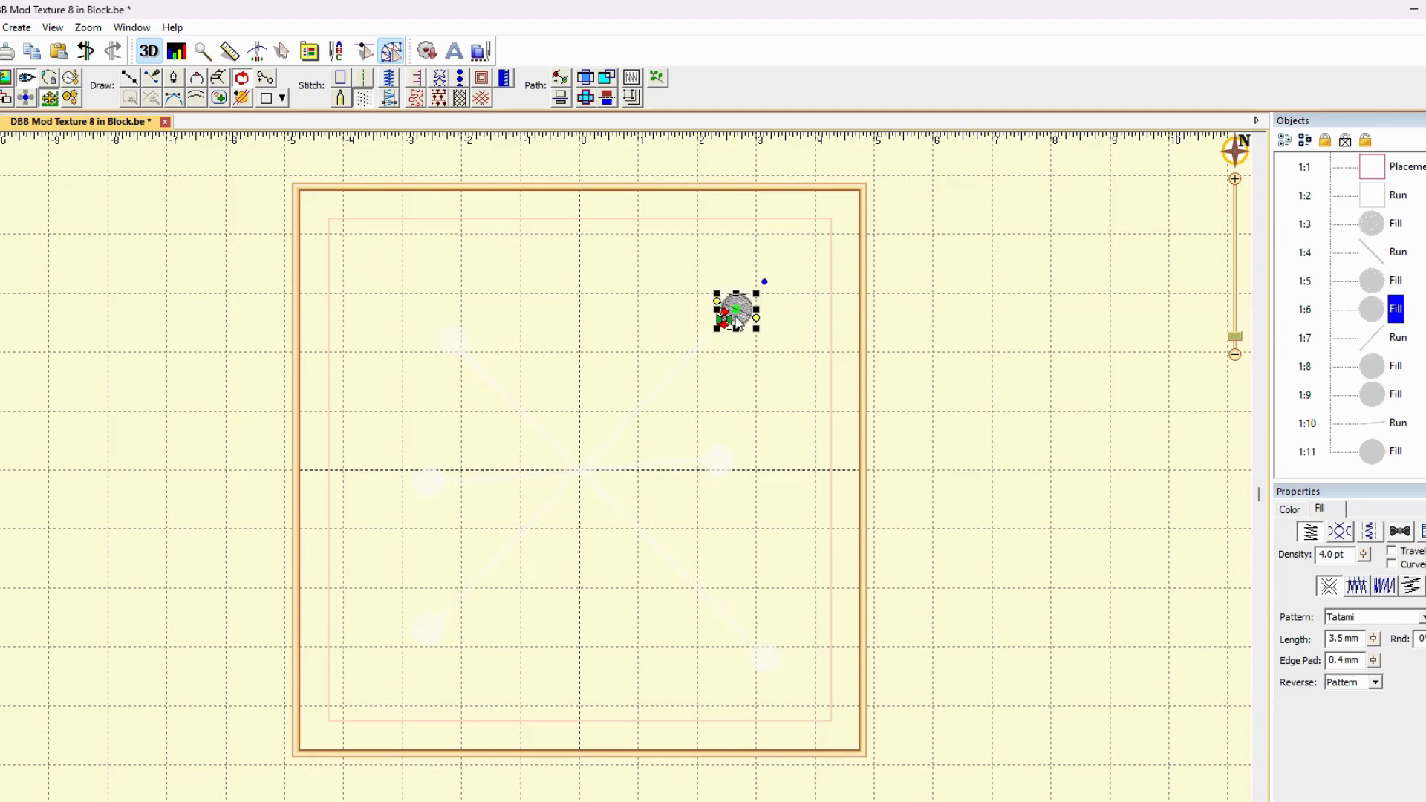
{"action": "left_click_drag", "start_coordinate": [756, 320], "coordinate": [757, 320]}
{"action": "left_click", "coordinate": [815, 324]}
{"action": "left_click", "coordinate": [868, 338]}
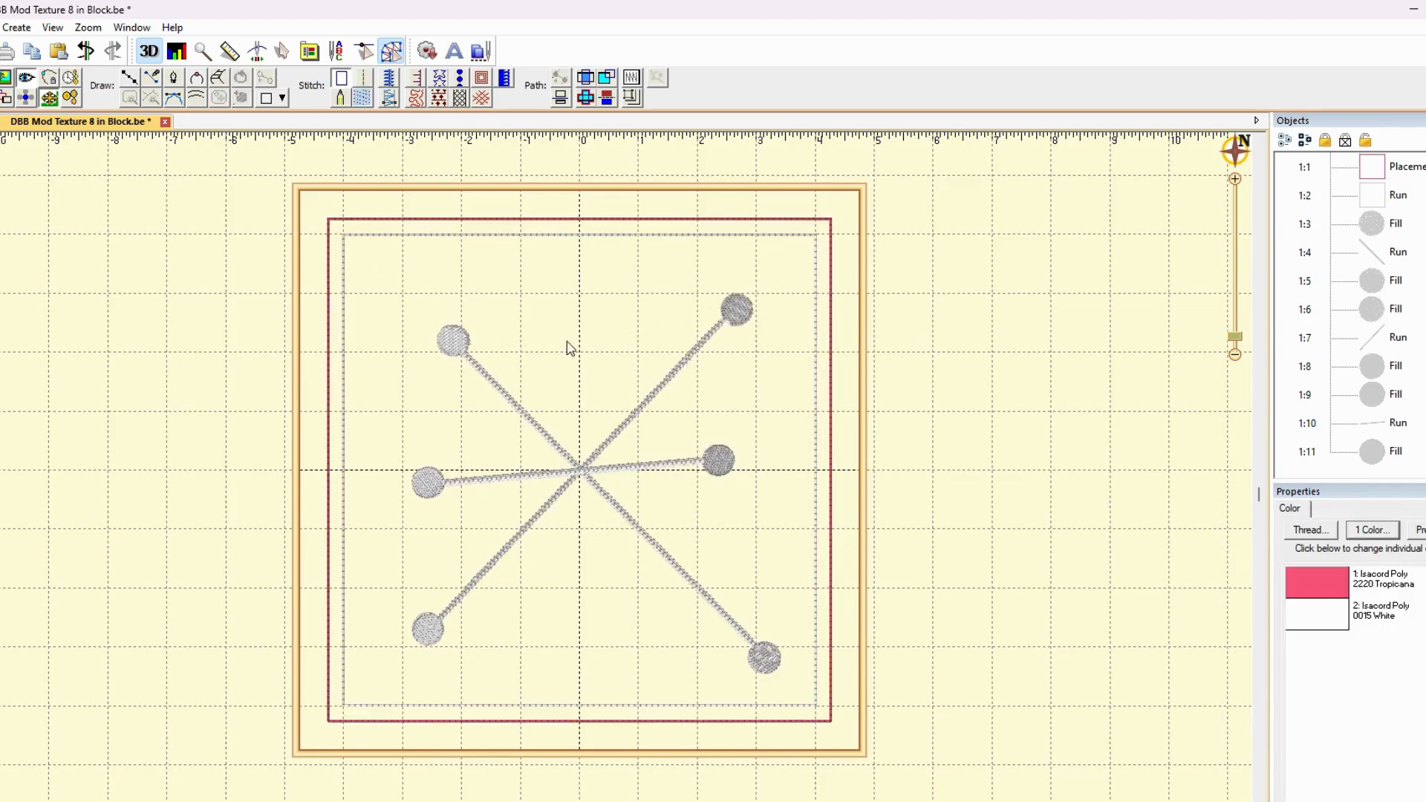
- Fine-tune the fill stitch angle of the nearly horizontal line's left circle
{"action": "left_click", "coordinate": [427, 481]}
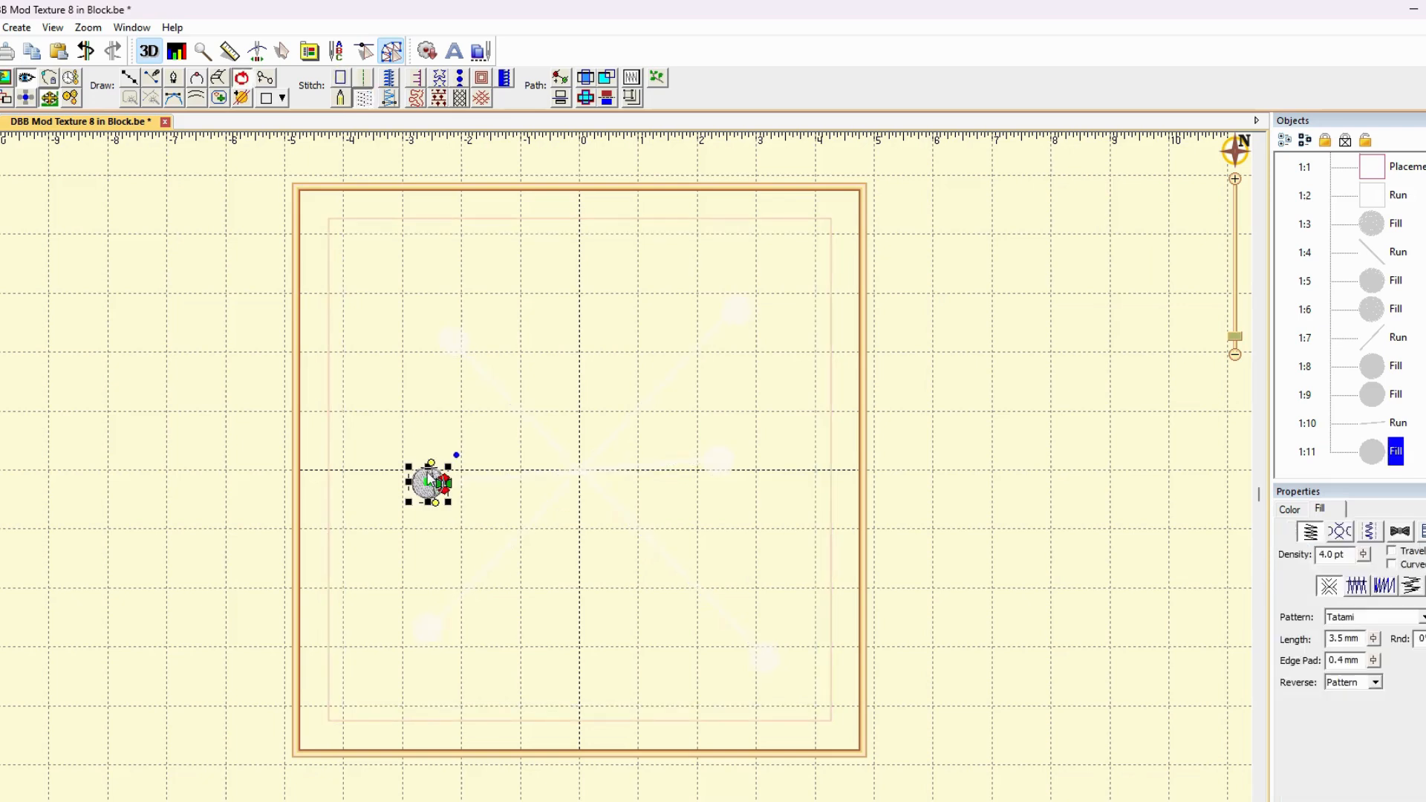
{"action": "left_click_drag", "start_coordinate": [436, 505], "coordinate": [431, 510]}
{"action": "left_click_drag", "start_coordinate": [432, 469], "coordinate": [429, 469]}
{"action": "left_click", "coordinate": [892, 452]}
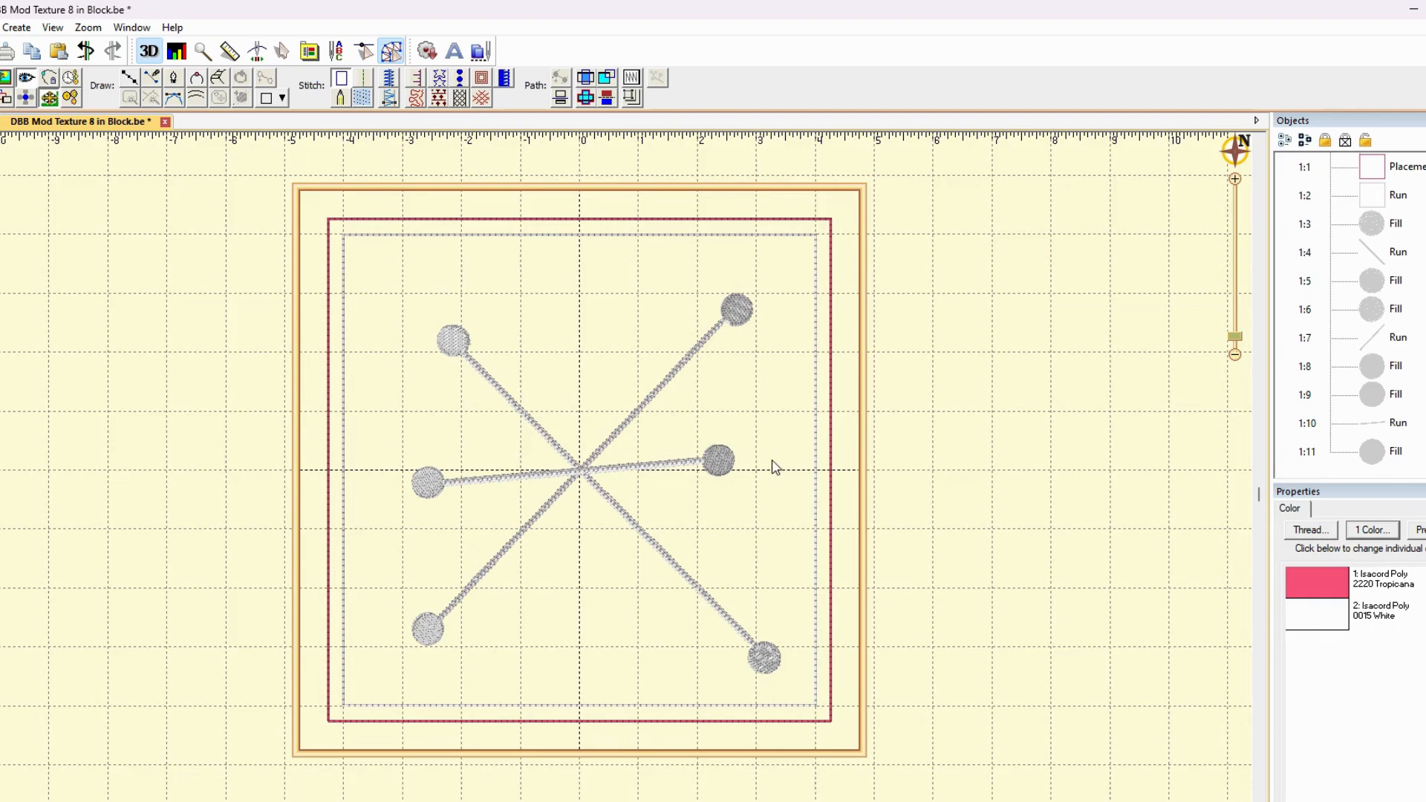
- Duplicate the nearly horizontal line with both its circles and rotate the copy about 90 degrees counterclockwise
{"action": "left_click", "coordinate": [1383, 403]}
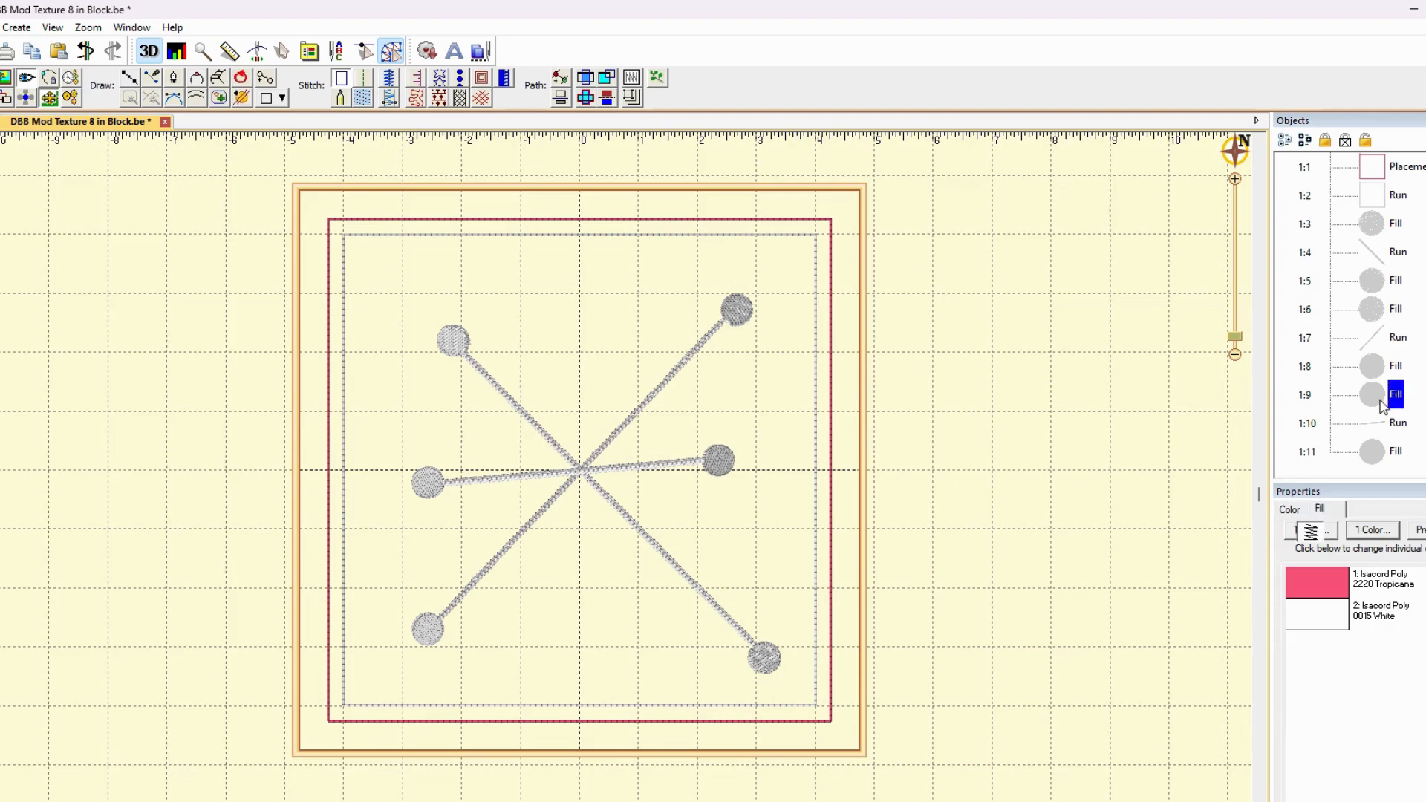
{"action": "left_click", "coordinate": [1376, 424], "text": "ctrl"}
{"action": "left_click", "coordinate": [1374, 456], "text": "ctrl"}
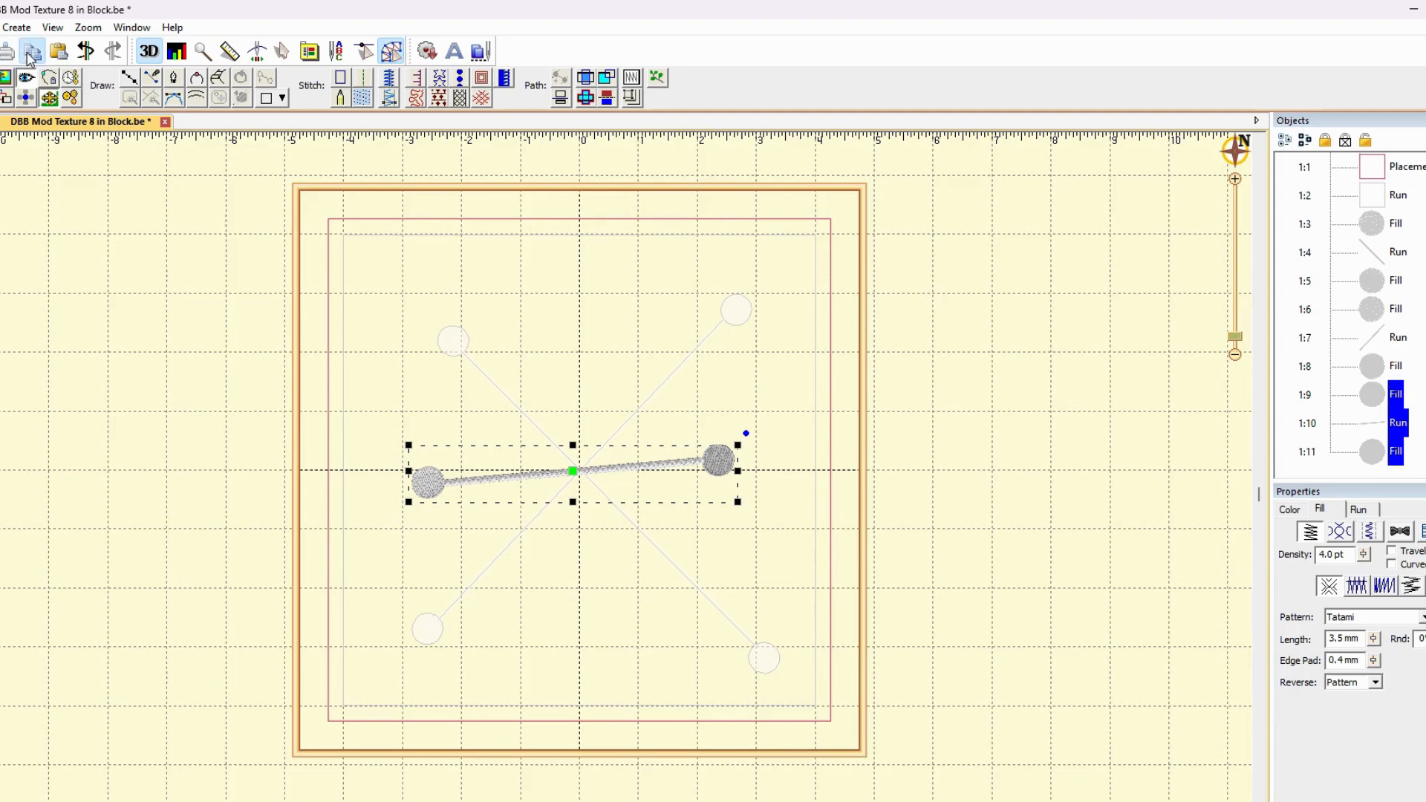
{"action": "left_click", "coordinate": [59, 54]}
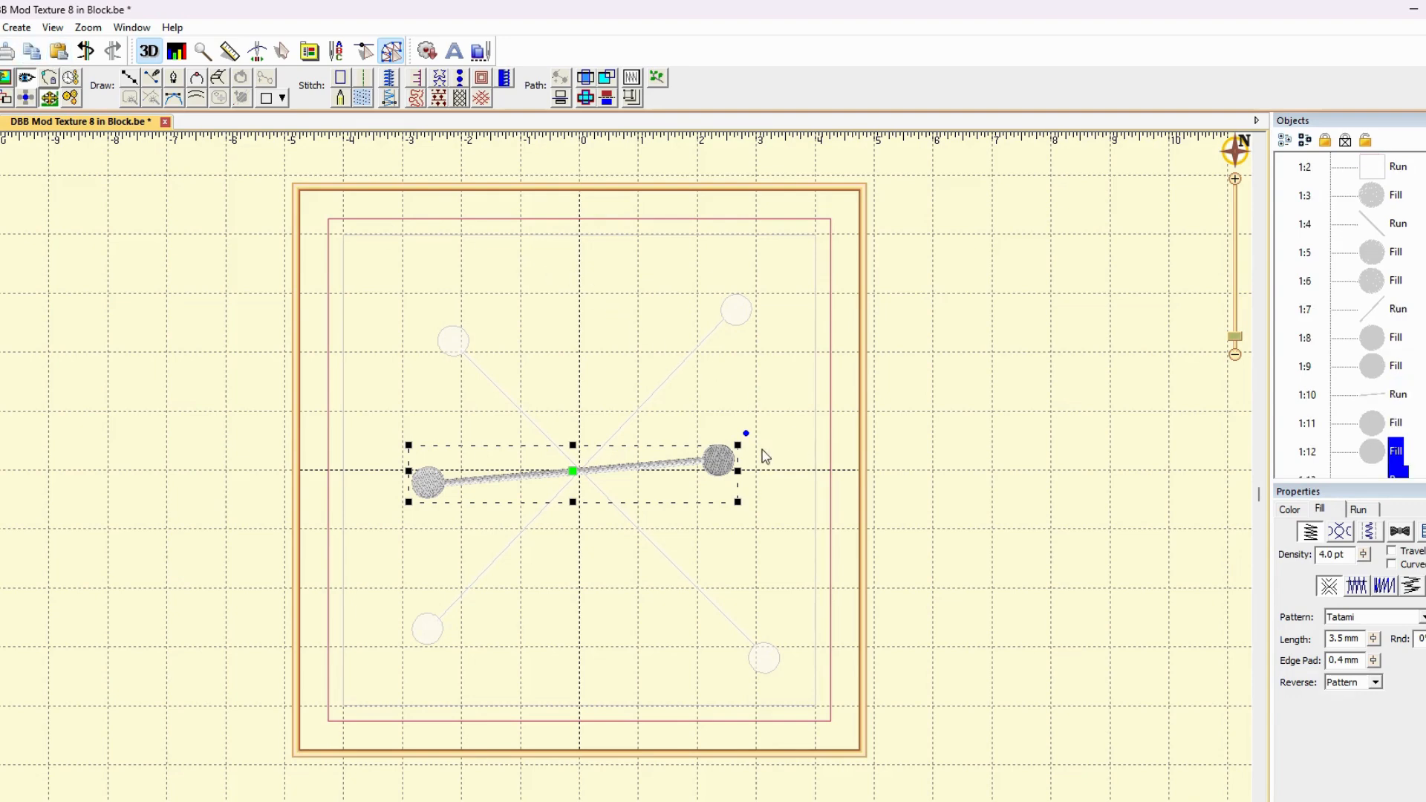
{"action": "left_click_drag", "start_coordinate": [745, 434], "coordinate": [529, 306]}
{"action": "left_click", "coordinate": [925, 454]}
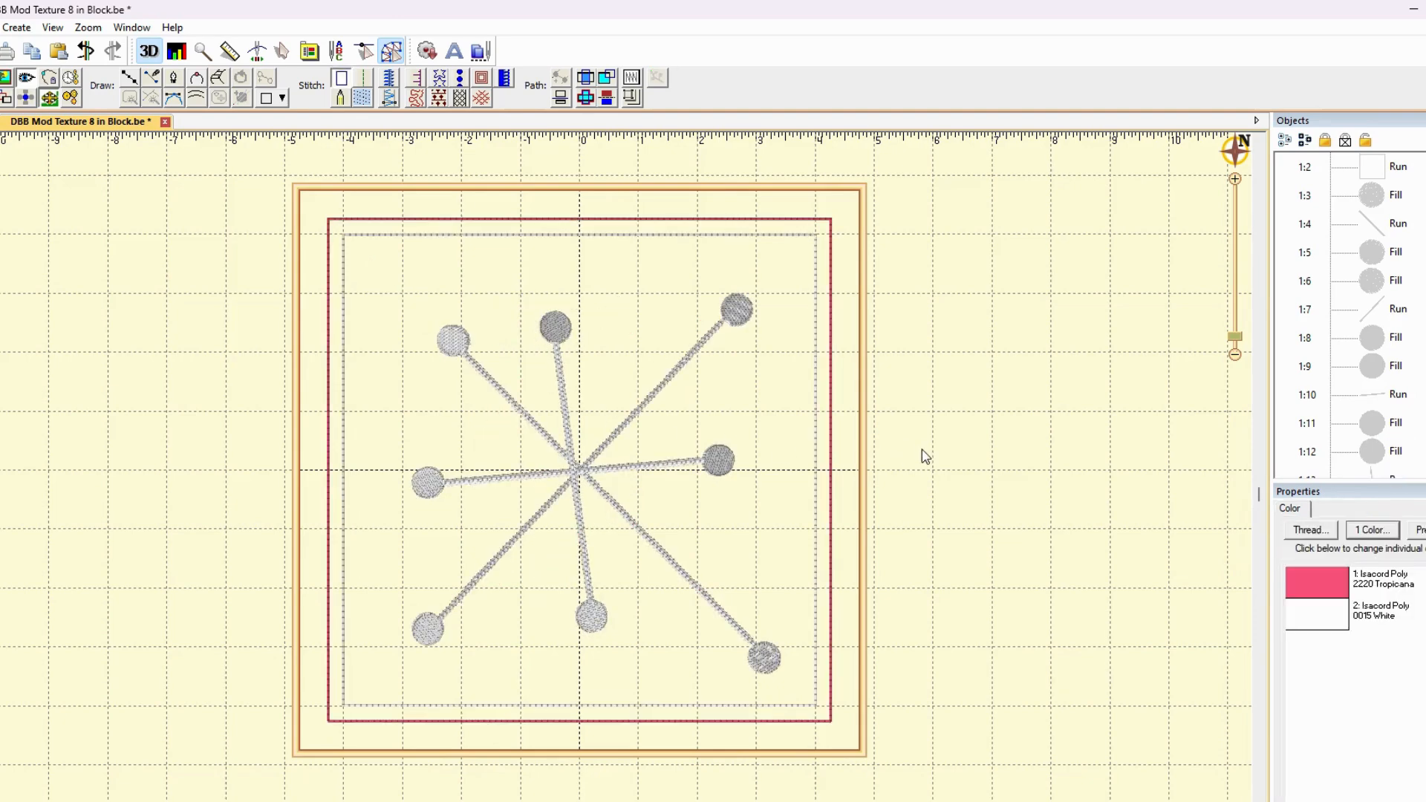
- Select the nearly vertical line with both its circles and shift the group slightly right so it crosses the block's centre
{"action": "scroll", "coordinate": [1398, 451], "scroll_direction": "down", "scroll_amount": 1}
{"action": "left_click", "coordinate": [1381, 448]}
{"action": "left_click", "coordinate": [1380, 423], "text": "ctrl"}
{"action": "left_click", "coordinate": [1380, 394], "text": "ctrl"}
{"action": "left_click_drag", "start_coordinate": [581, 469], "coordinate": [586, 470]}
{"action": "left_click", "coordinate": [957, 477]}
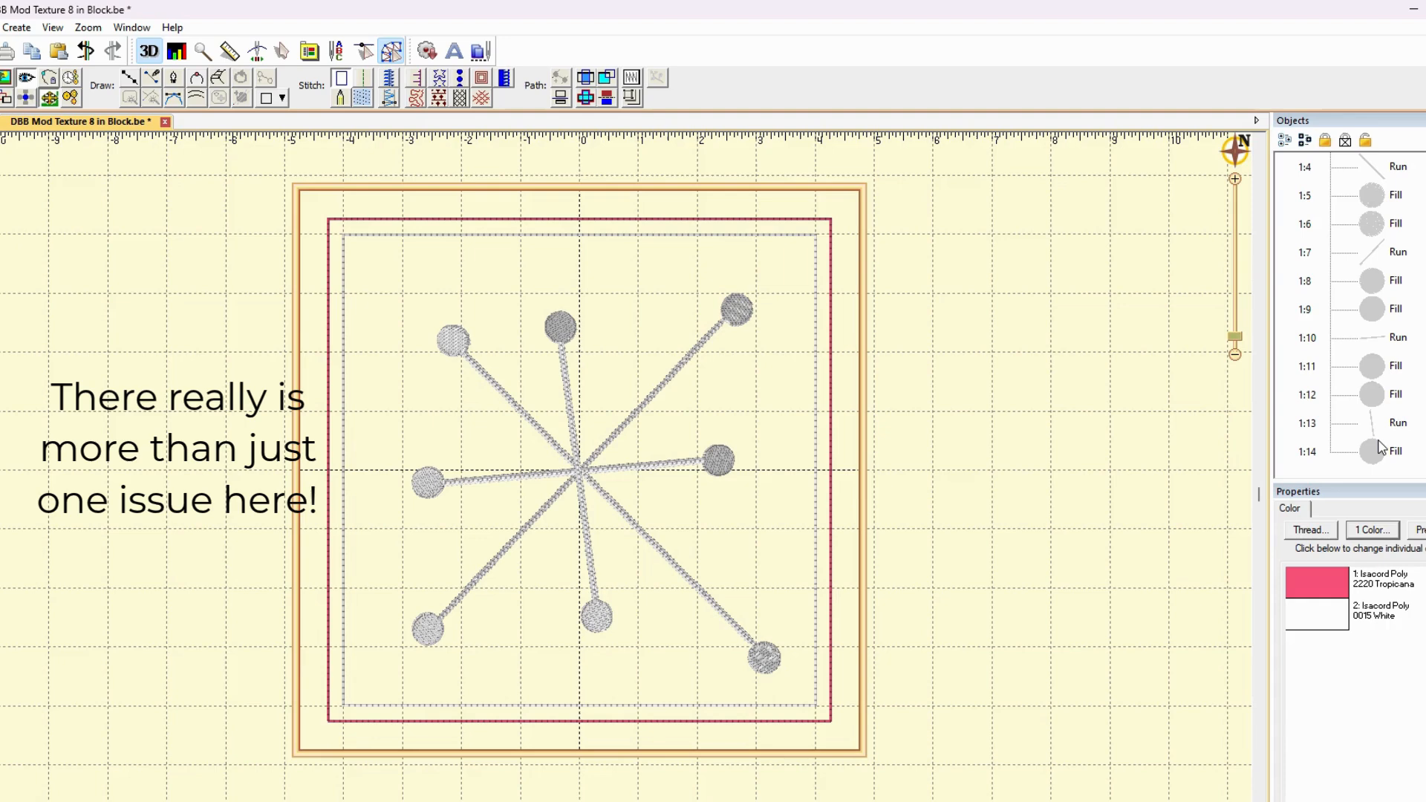
- Move the nearly vertical line and its two circles down together so the upper circle sits closer to the block's centre
{"action": "left_click", "coordinate": [1396, 394]}
{"action": "left_click", "coordinate": [1395, 451], "text": "shift"}
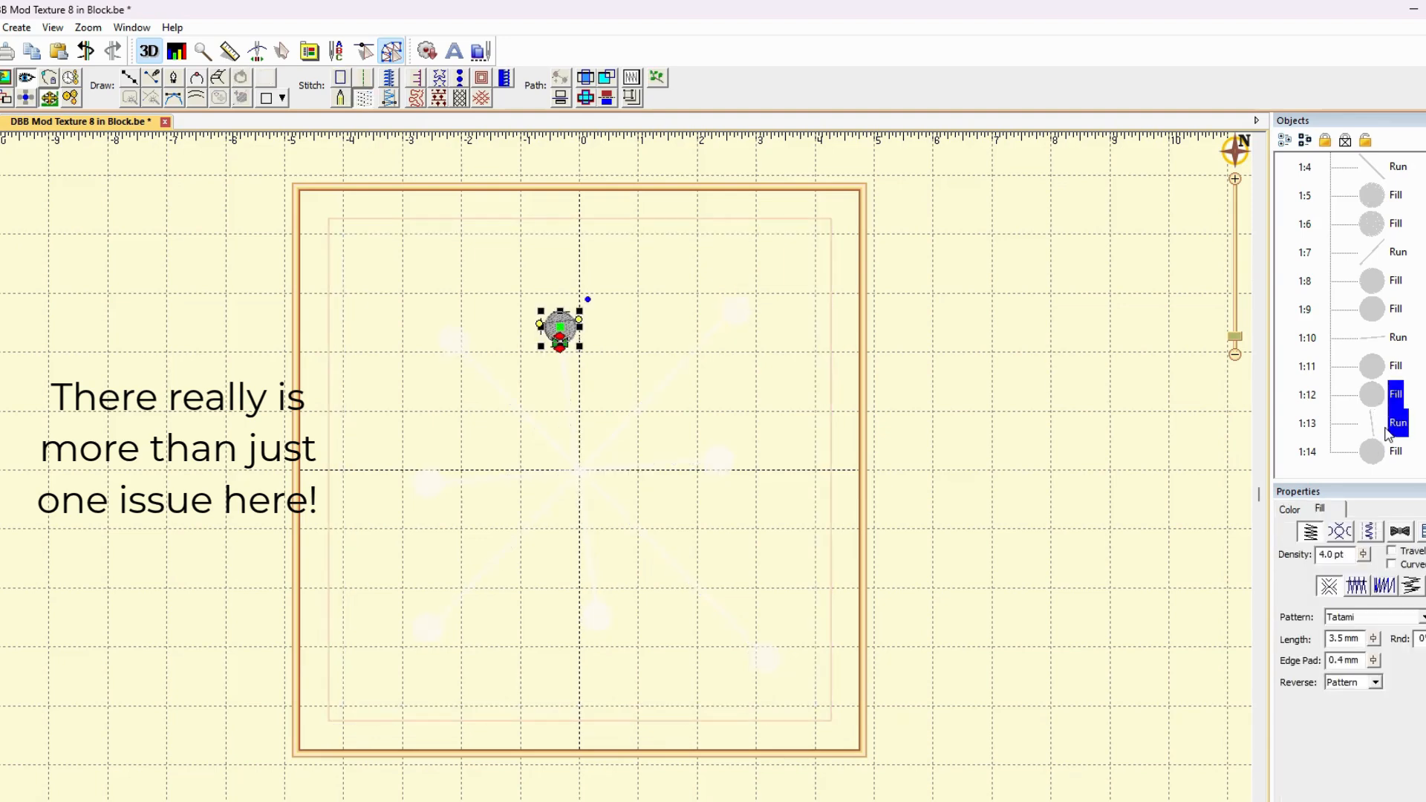
{"action": "left_click_drag", "start_coordinate": [578, 471], "coordinate": [582, 501]}
- Shorten the nearly vertical line at its lower end and move the lower circle up to meet it
{"action": "left_click", "coordinate": [1371, 424]}
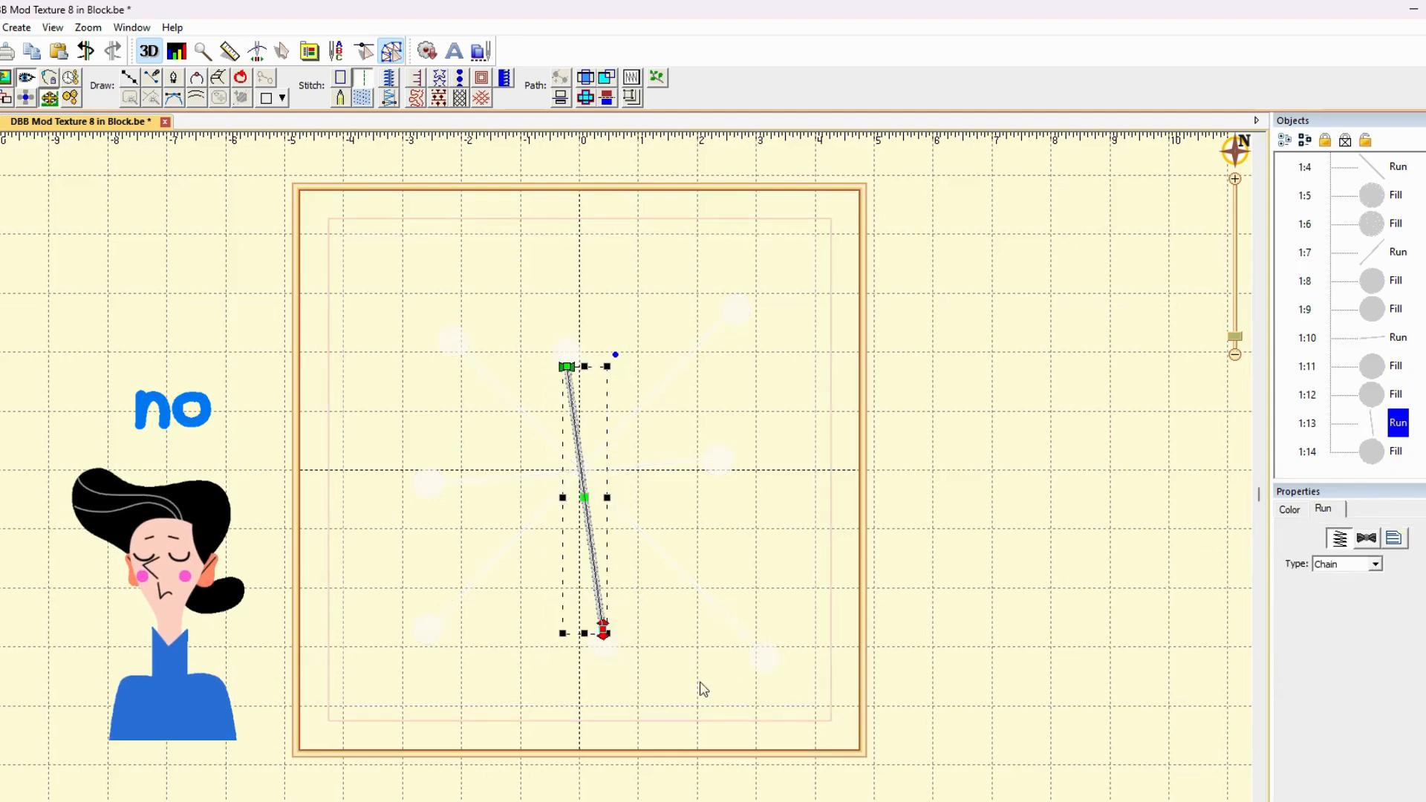
{"action": "left_click_drag", "start_coordinate": [598, 631], "coordinate": [592, 589]}
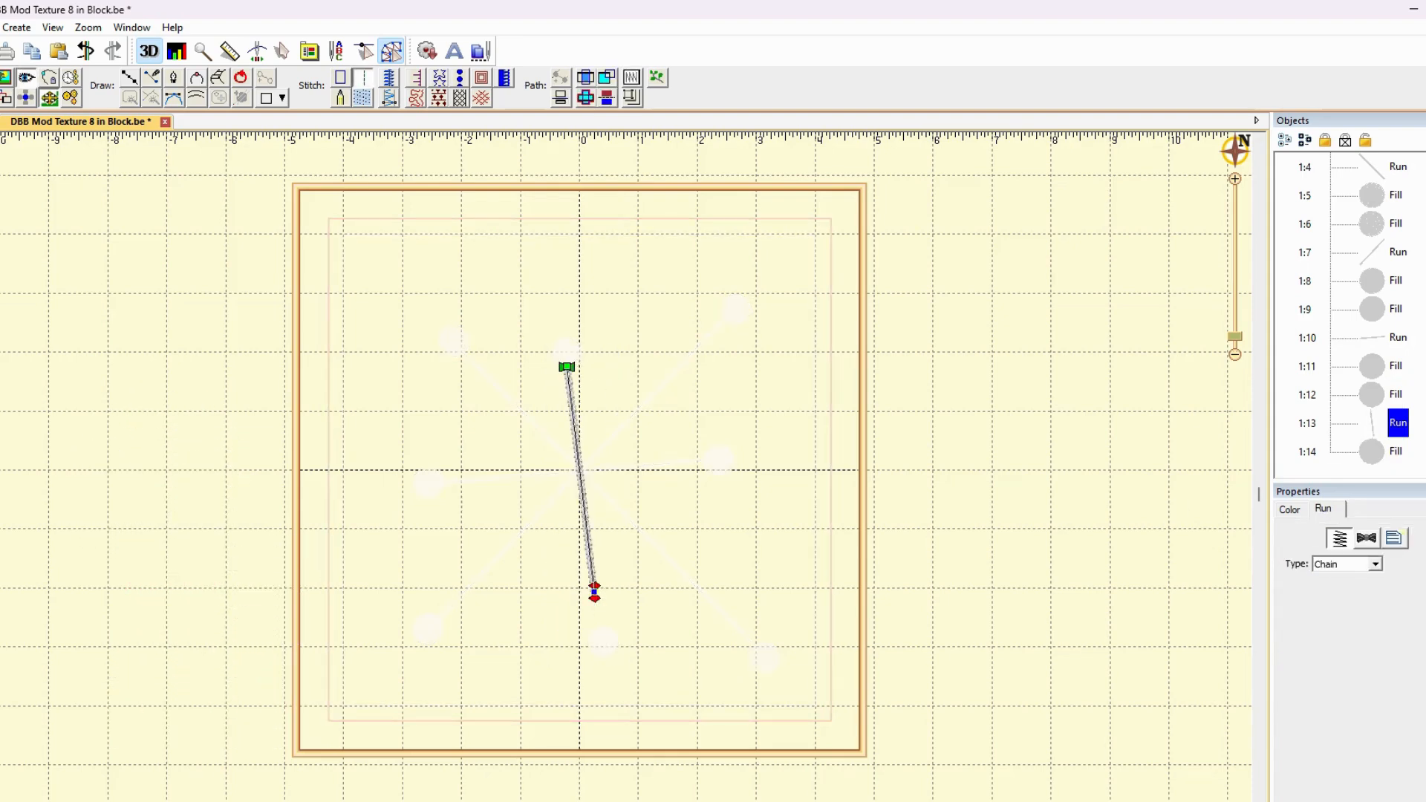
{"action": "left_click", "coordinate": [1383, 399]}
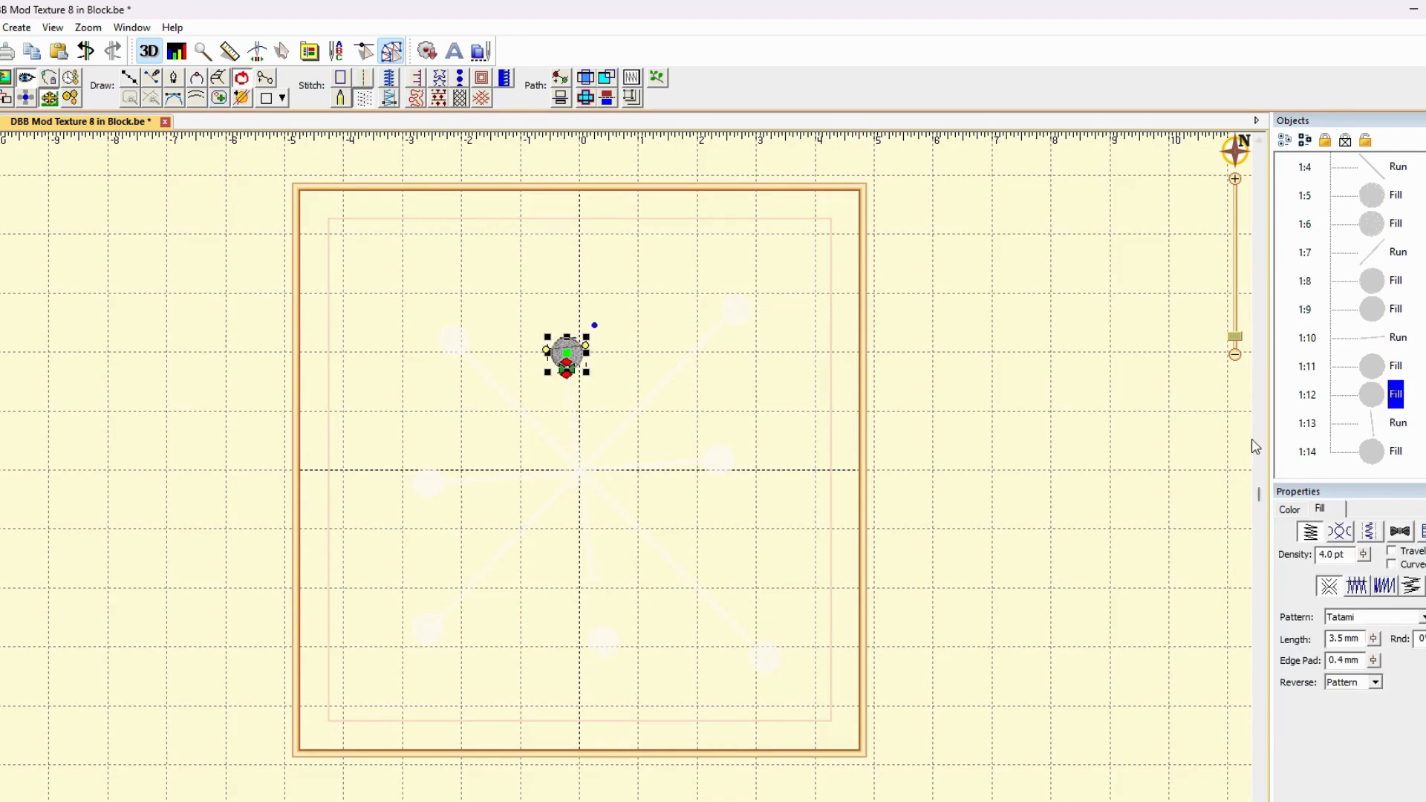
{"action": "left_click", "coordinate": [1397, 452]}
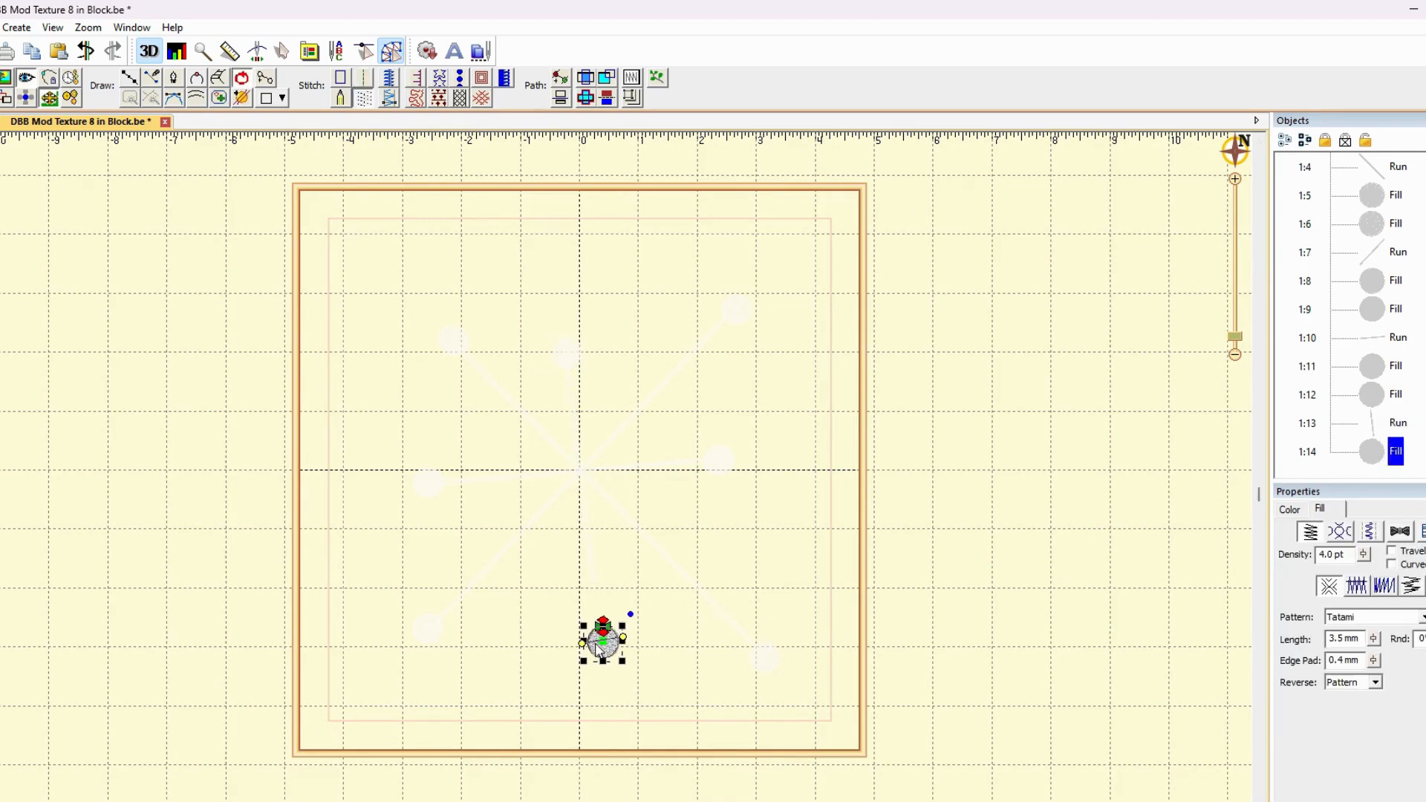
{"action": "left_click_drag", "start_coordinate": [602, 646], "coordinate": [595, 611]}
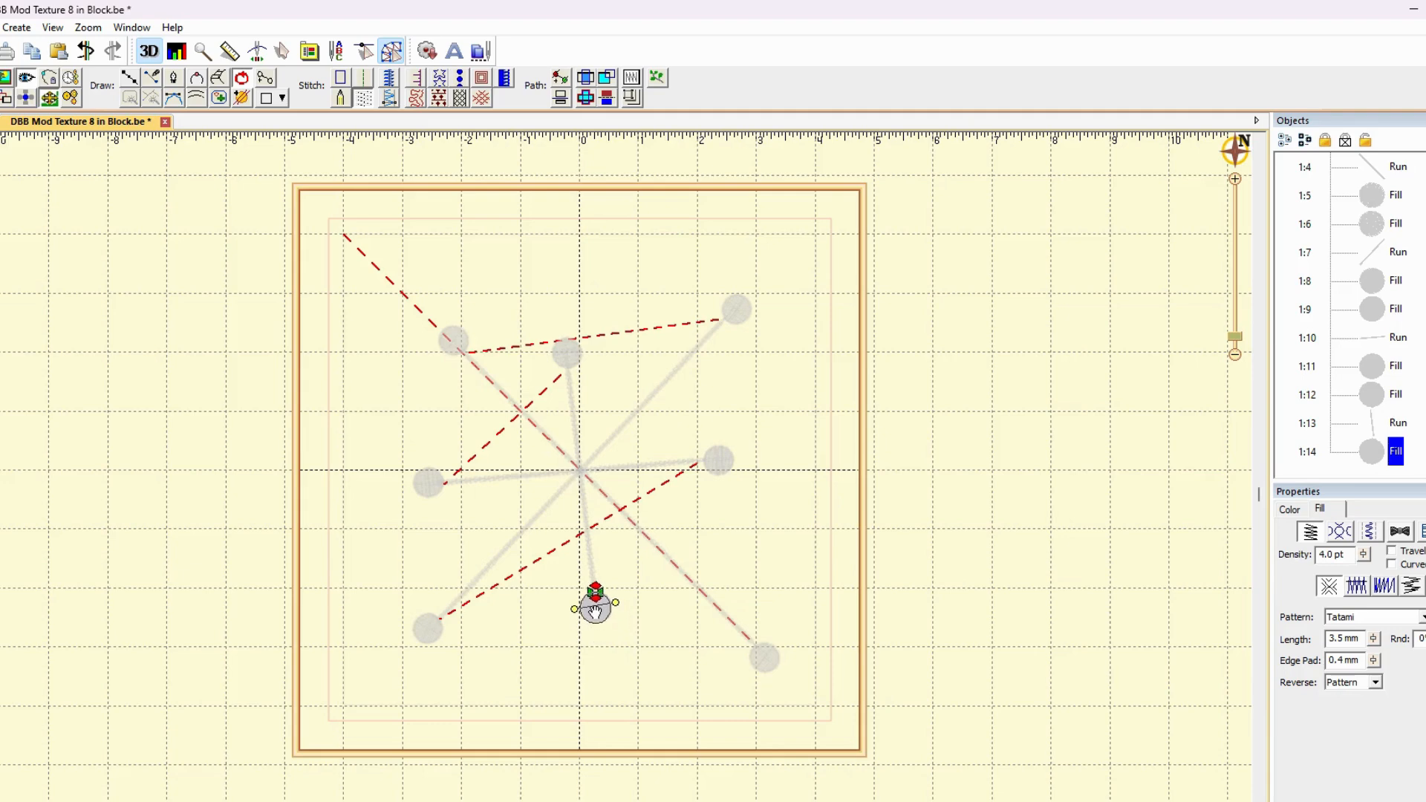
{"action": "left_click", "coordinate": [1066, 555]}
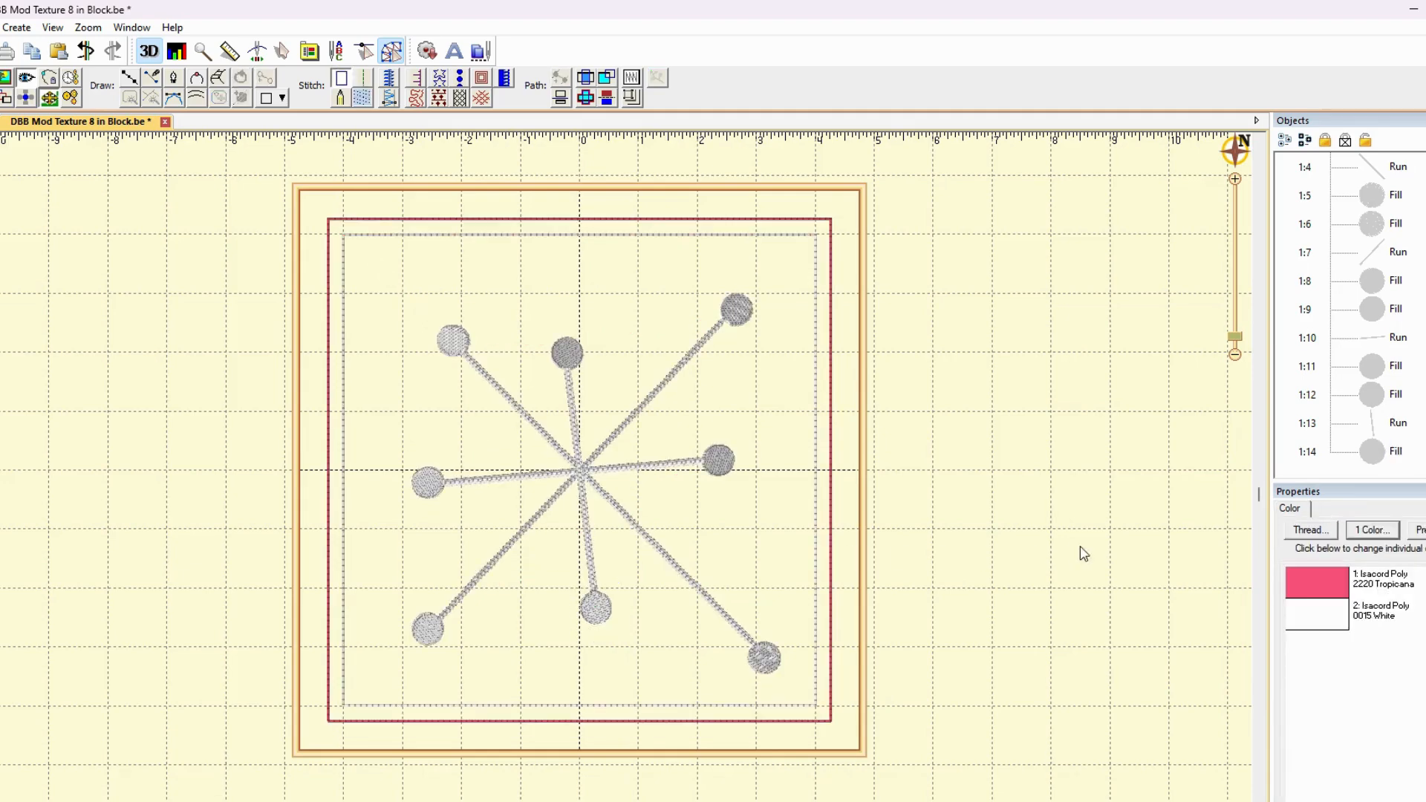
- Change the fill stitch angles of the nearly vertical line's two circles and nudge the upper circle slightly left
{"action": "left_click", "coordinate": [566, 354]}
{"action": "left_click", "coordinate": [586, 349]}
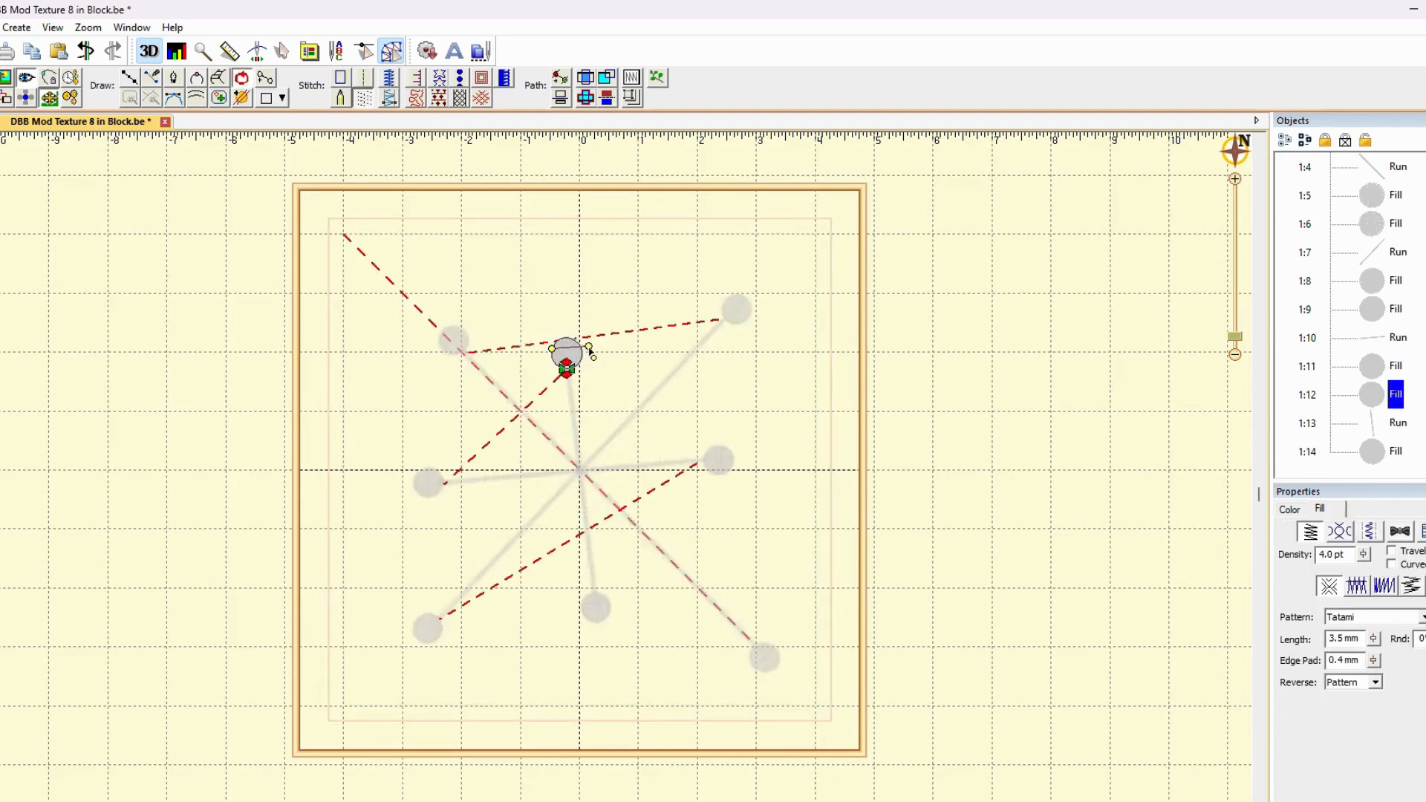
{"action": "left_click", "coordinate": [590, 637]}
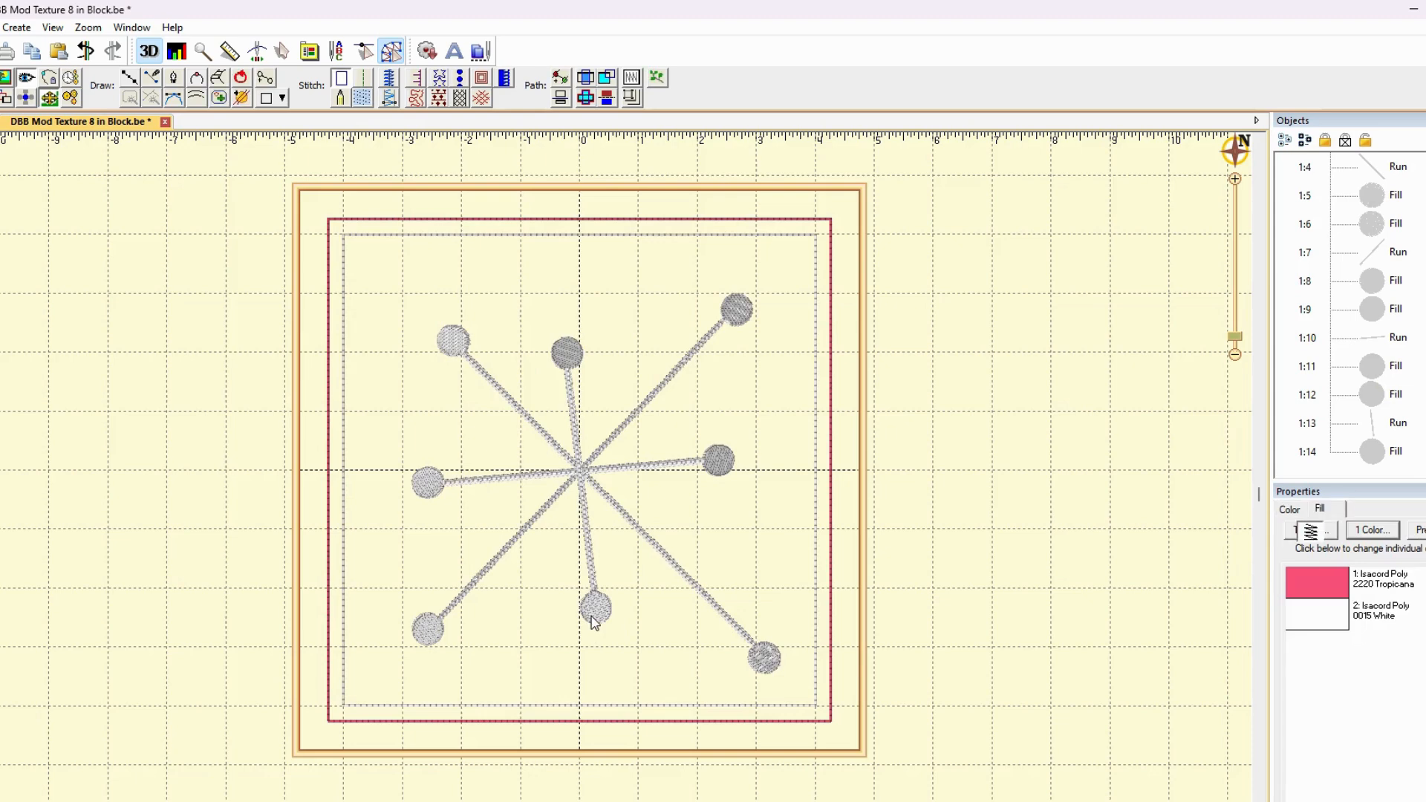
{"action": "left_click", "coordinate": [595, 606]}
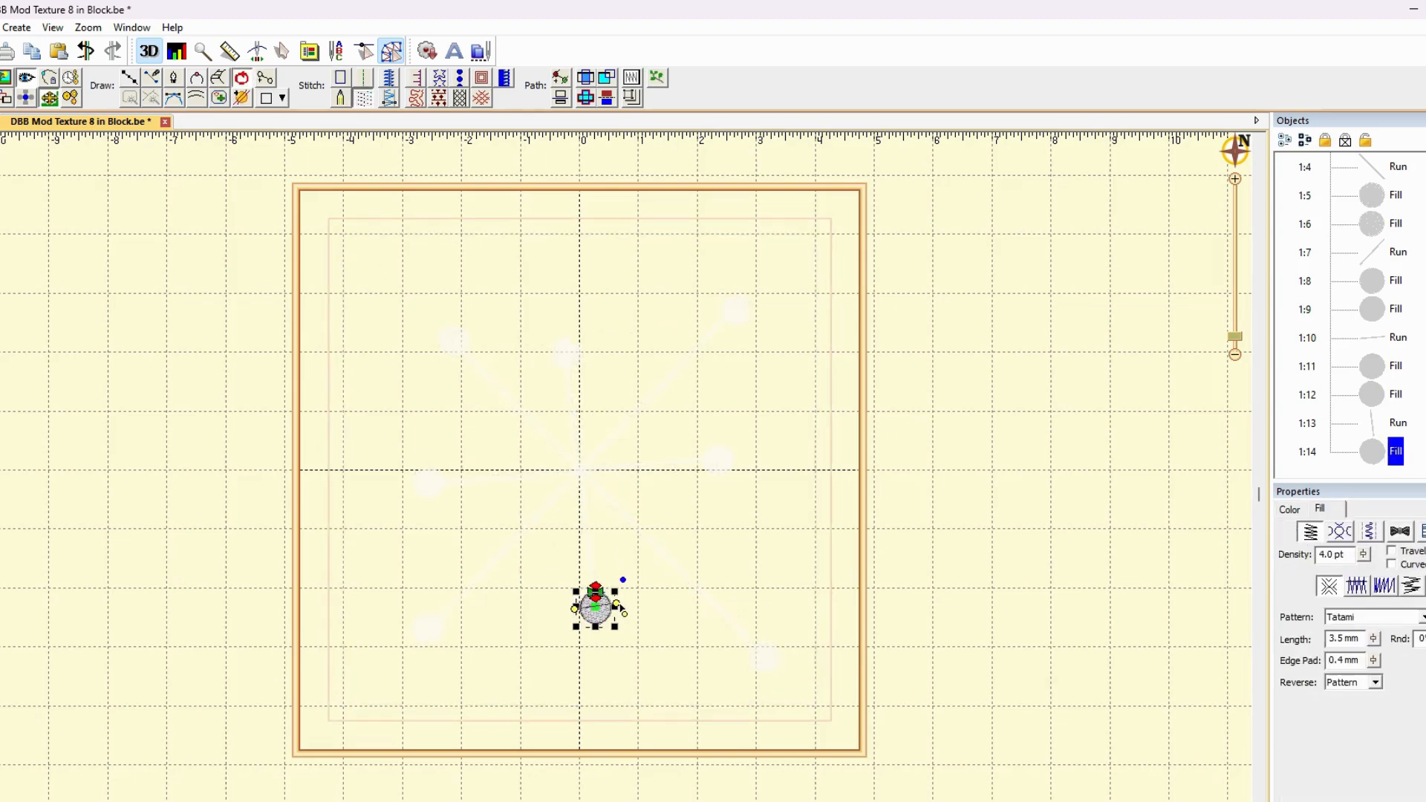
{"action": "left_click", "coordinate": [568, 356]}
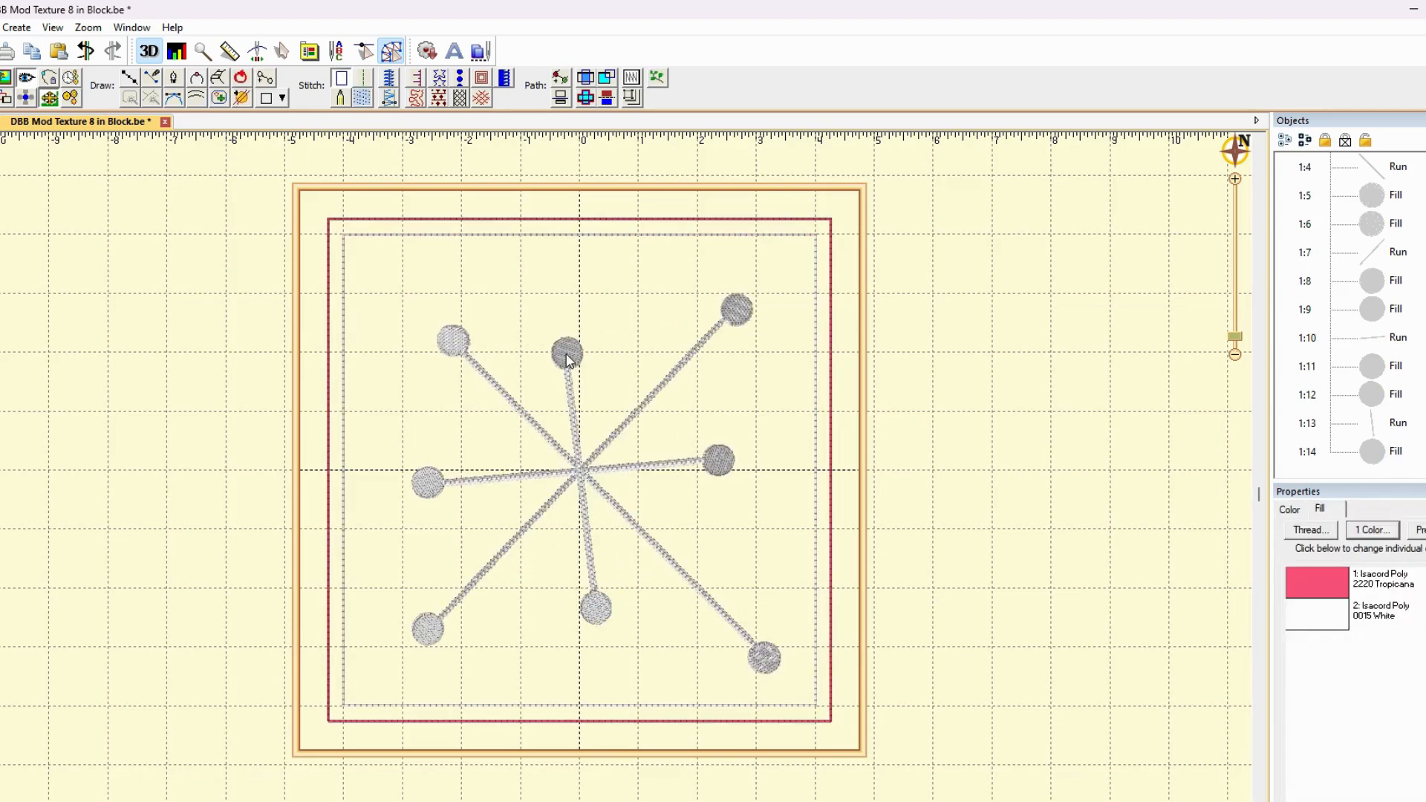
{"action": "left_click", "coordinate": [893, 385]}
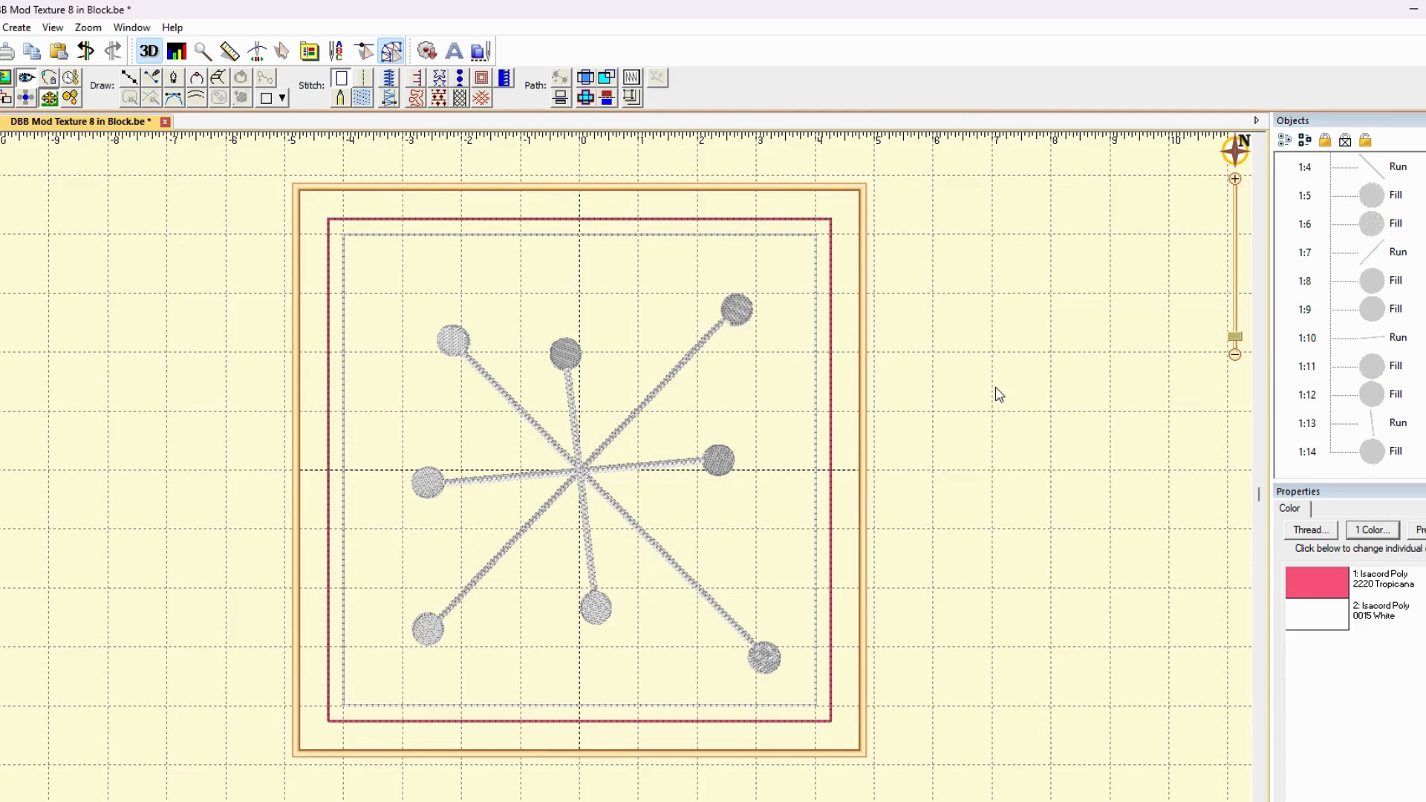
- Rotate the nearly vertical line and its circles about 12 degrees clockwise around the block's centre
{"action": "left_click", "coordinate": [1373, 428]}
{"action": "left_click", "coordinate": [1373, 397], "text": "ctrl"}
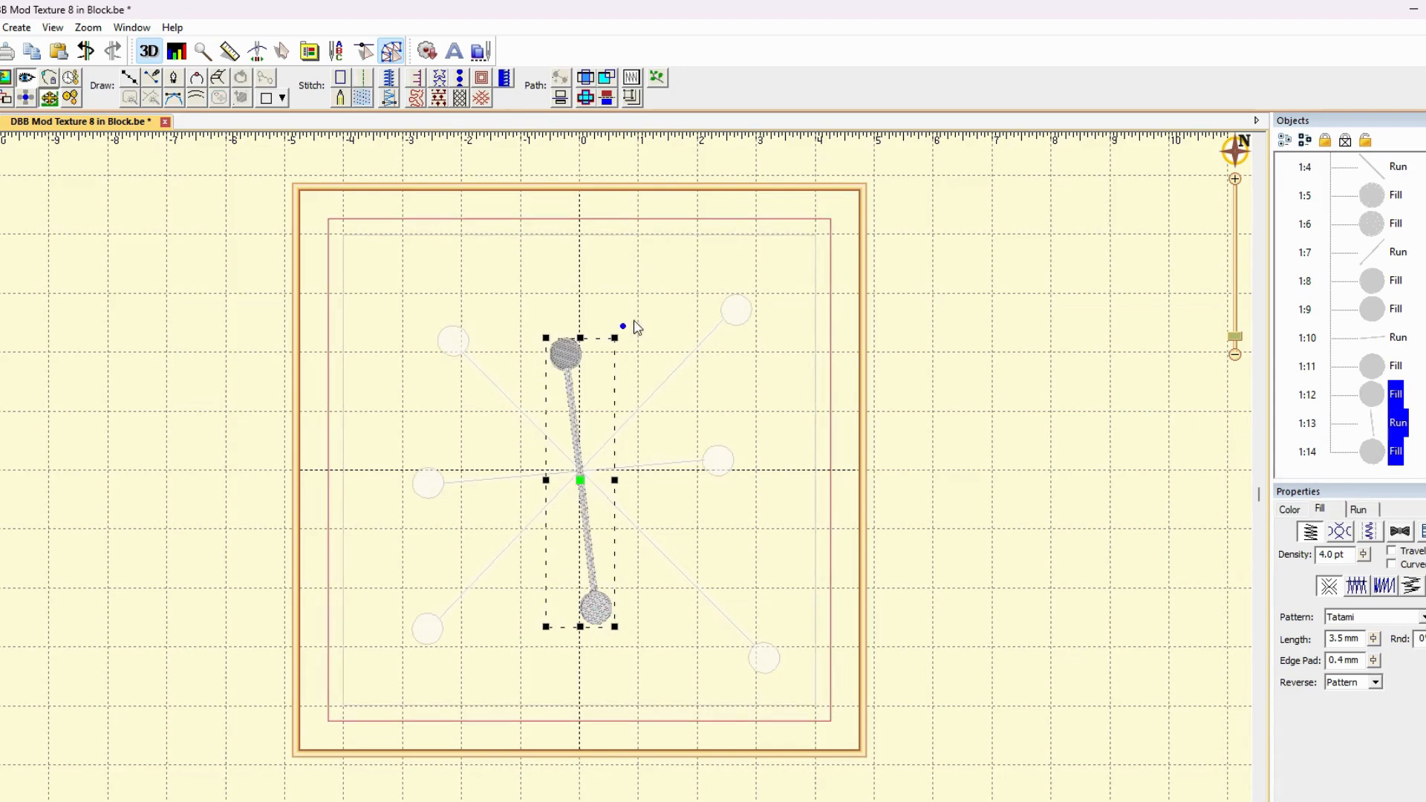
{"action": "left_click_drag", "start_coordinate": [621, 323], "coordinate": [651, 335]}
{"action": "left_click", "coordinate": [1095, 403]}
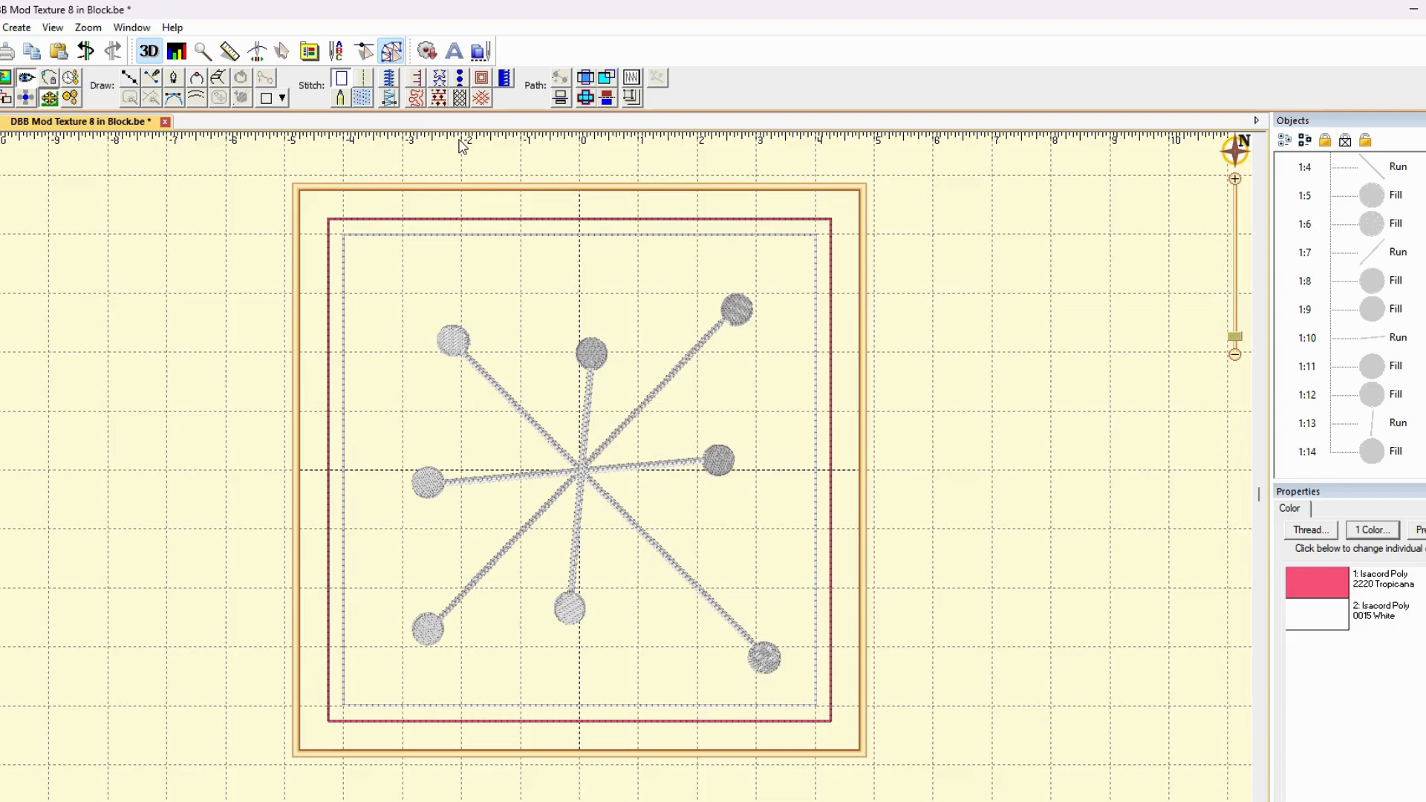
- Examine the 8-inch sew line square and the larger cut line square around the starburst
{"action": "left_click", "coordinate": [256, 52]}
{"action": "left_click", "coordinate": [355, 706]}
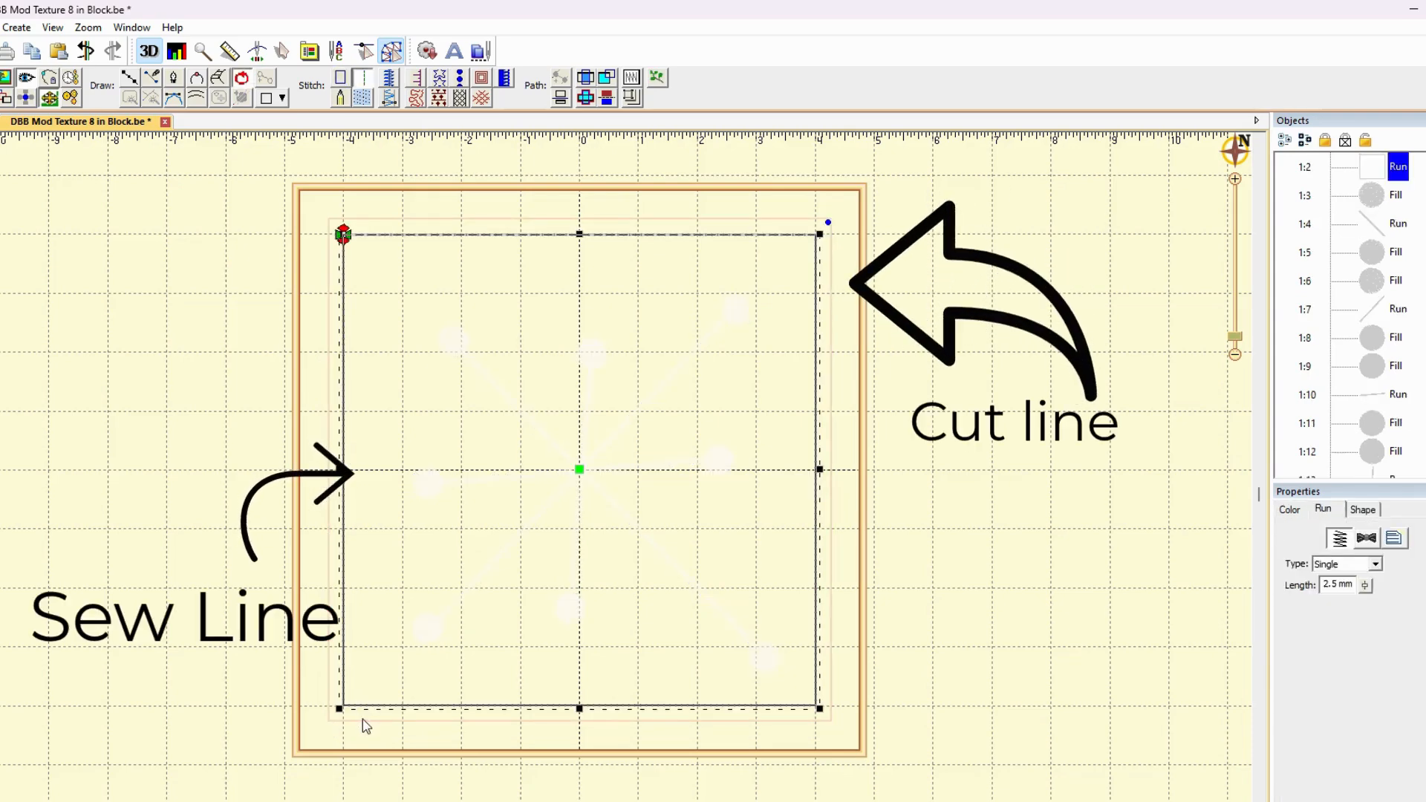
{"action": "left_click", "coordinate": [364, 720]}
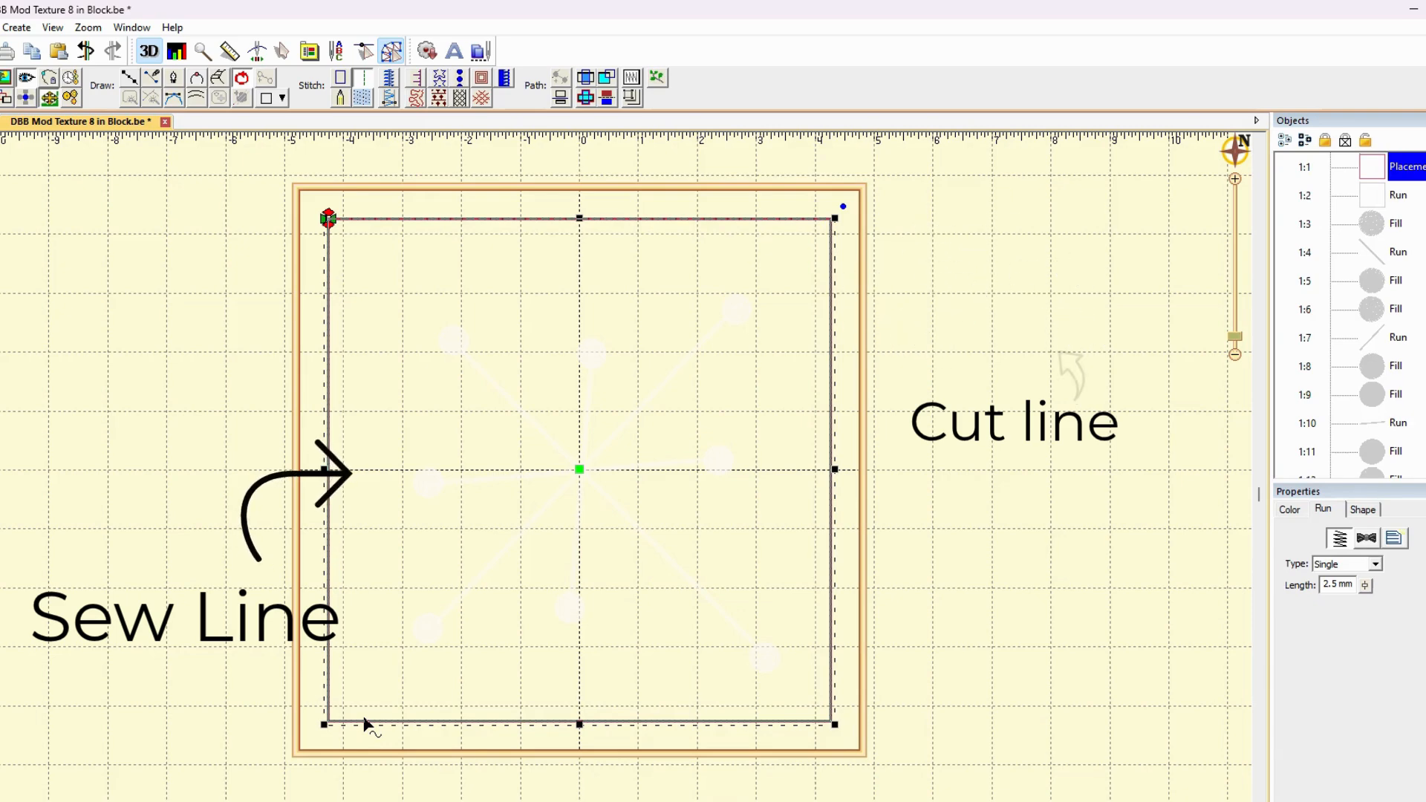
{"action": "left_click", "coordinate": [370, 706]}
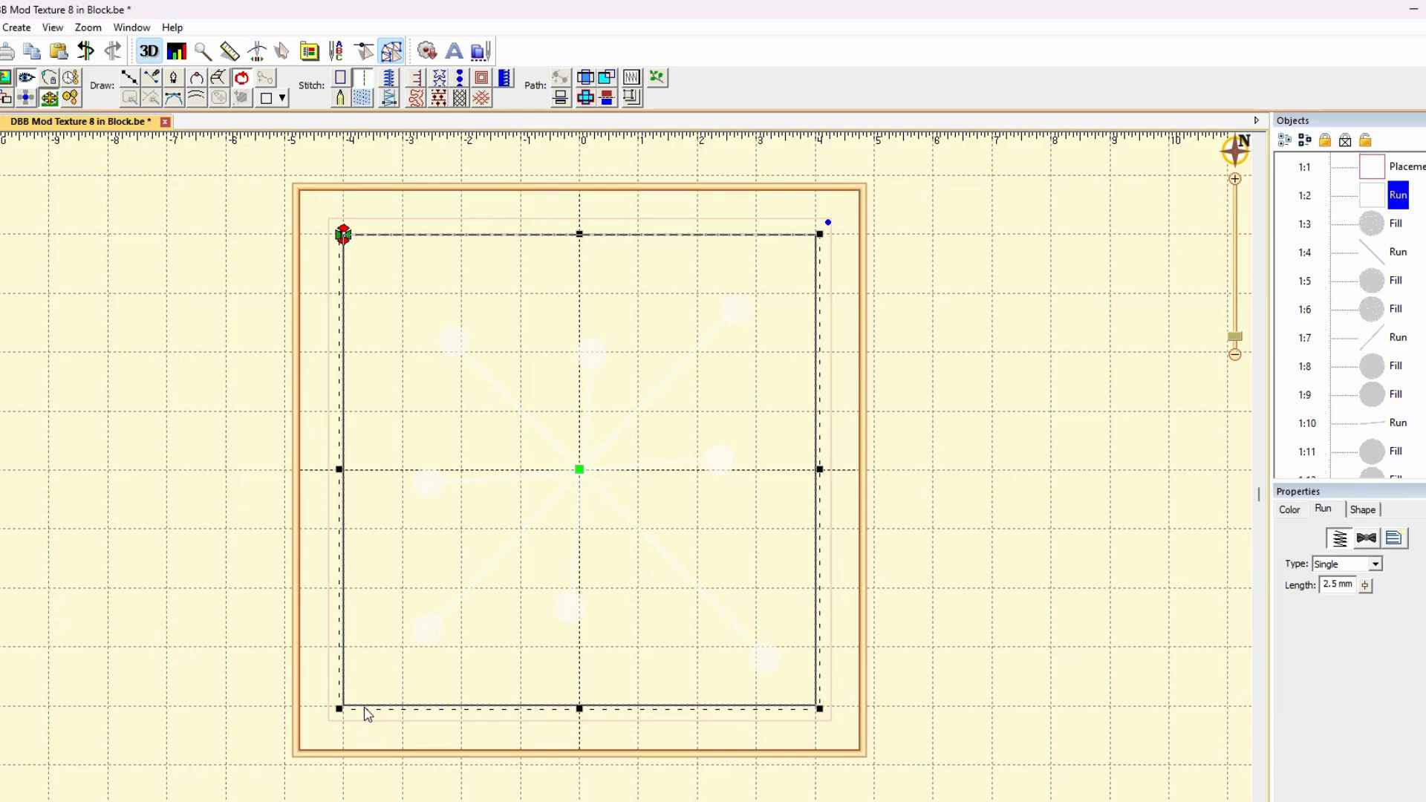
{"action": "left_click", "coordinate": [955, 597]}
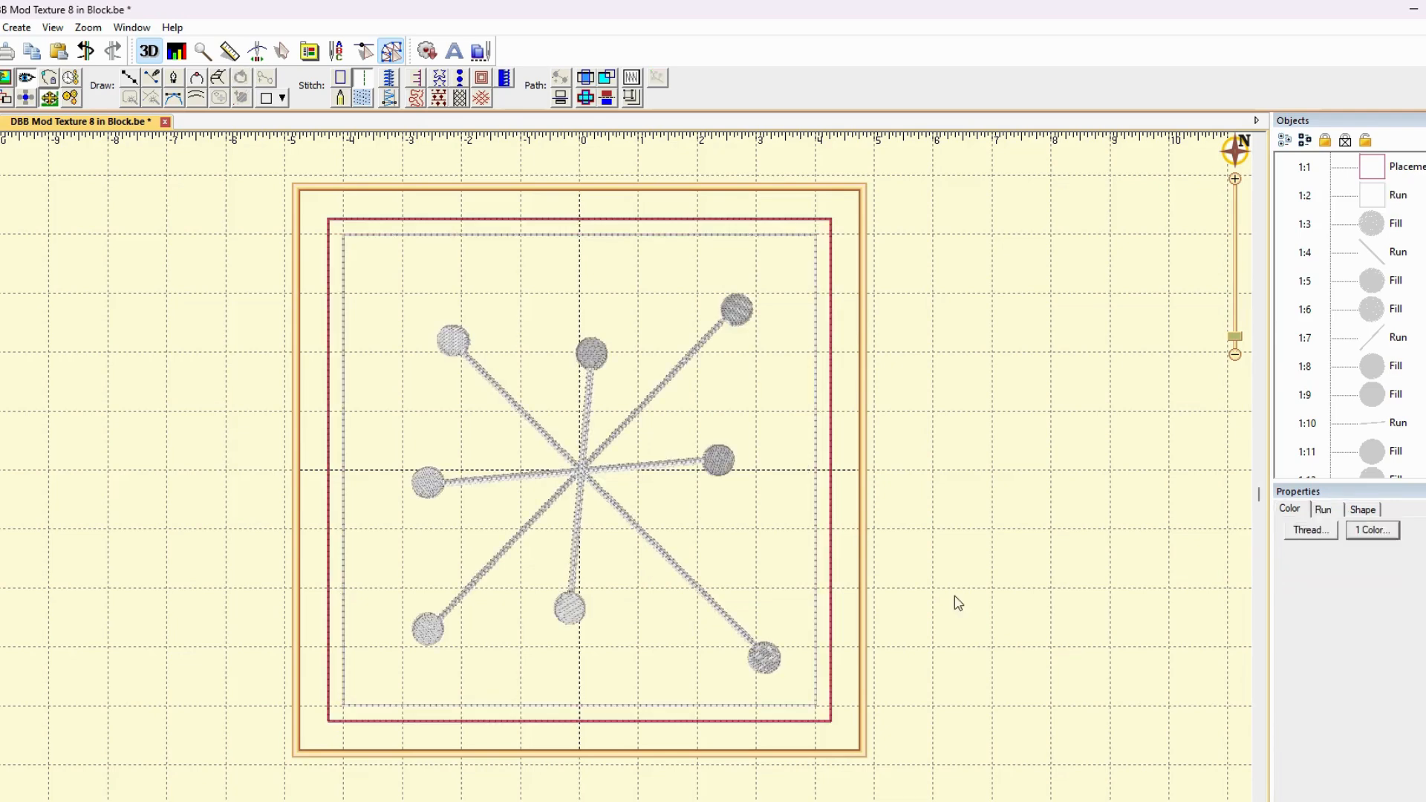
{"action": "left_click", "coordinate": [817, 702]}
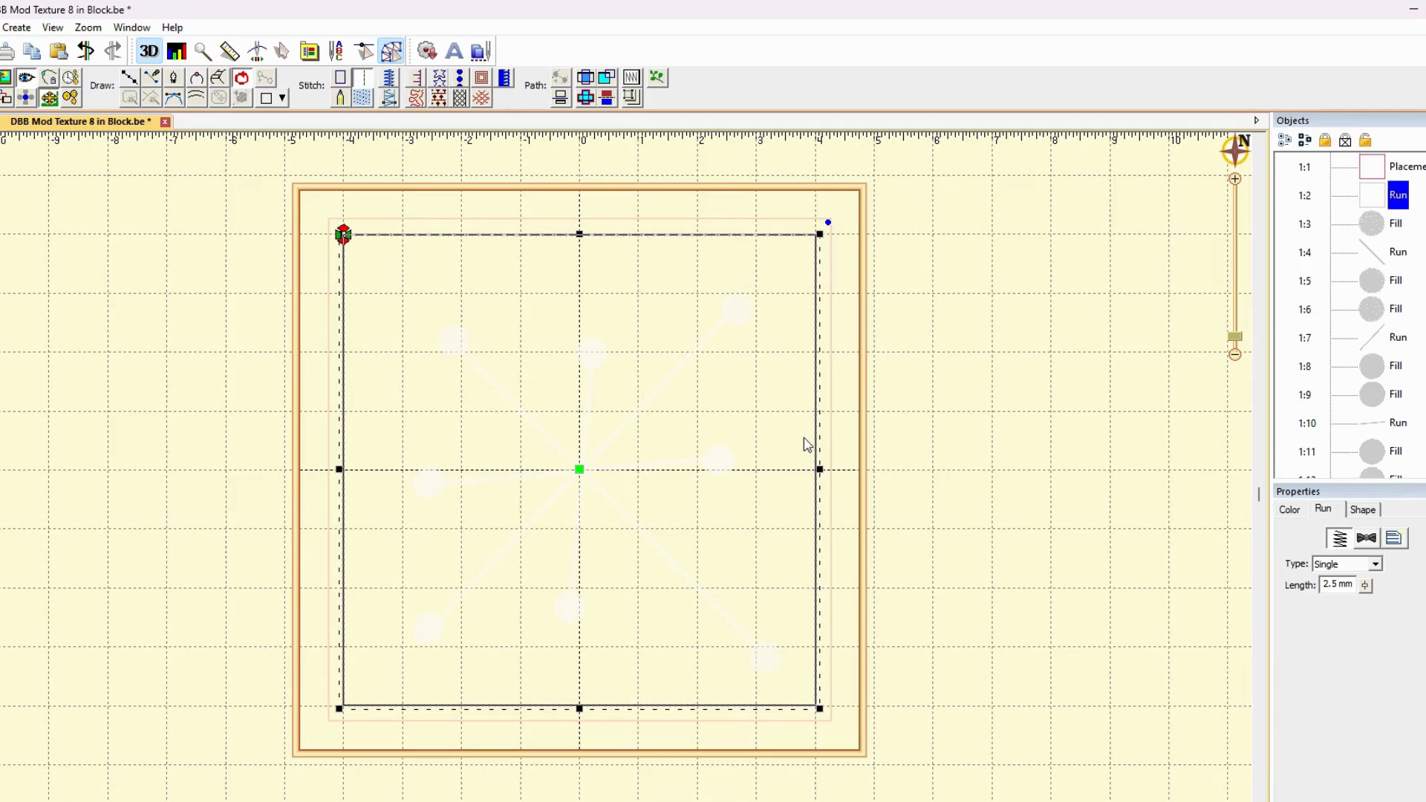
{"action": "left_click", "coordinate": [1070, 413]}
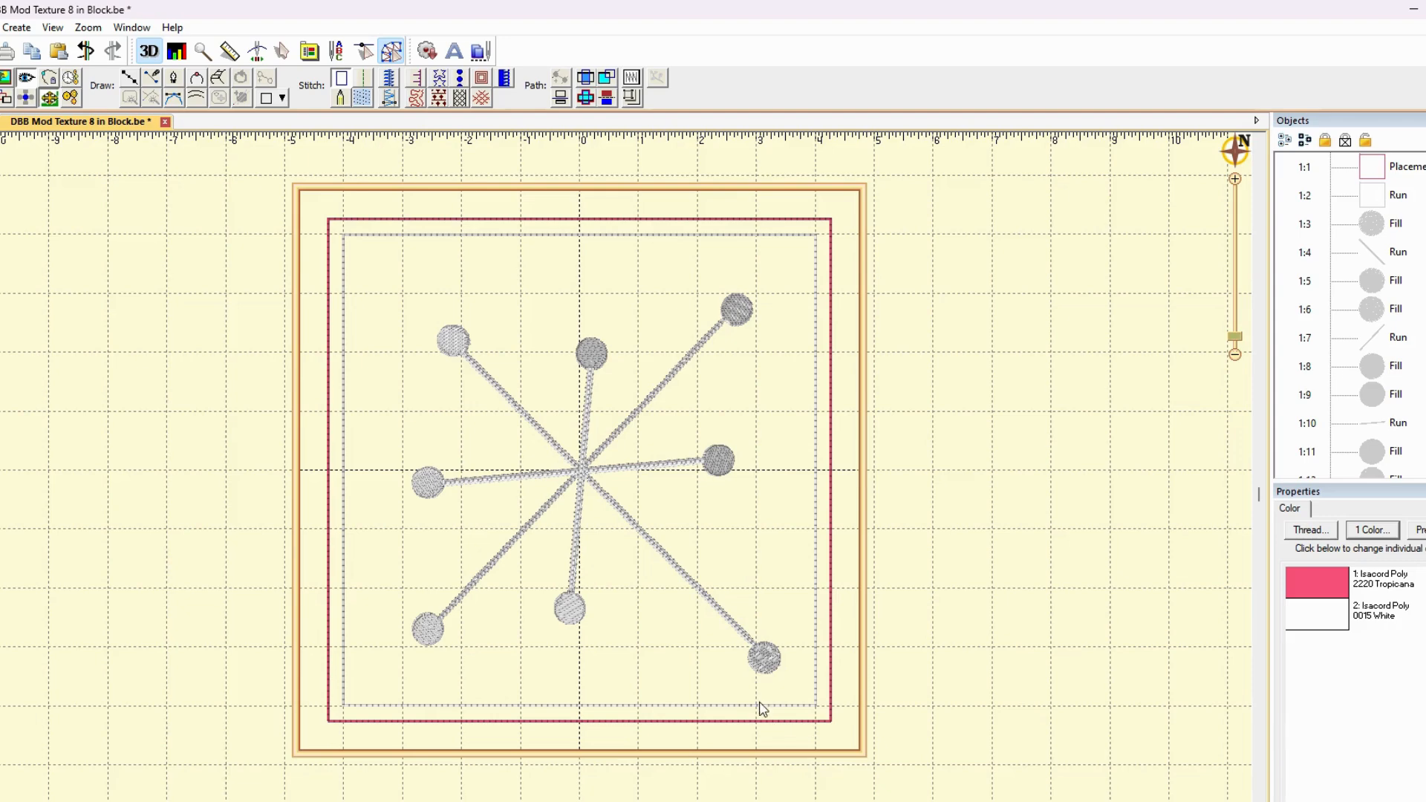
{"action": "left_click", "coordinate": [815, 707]}
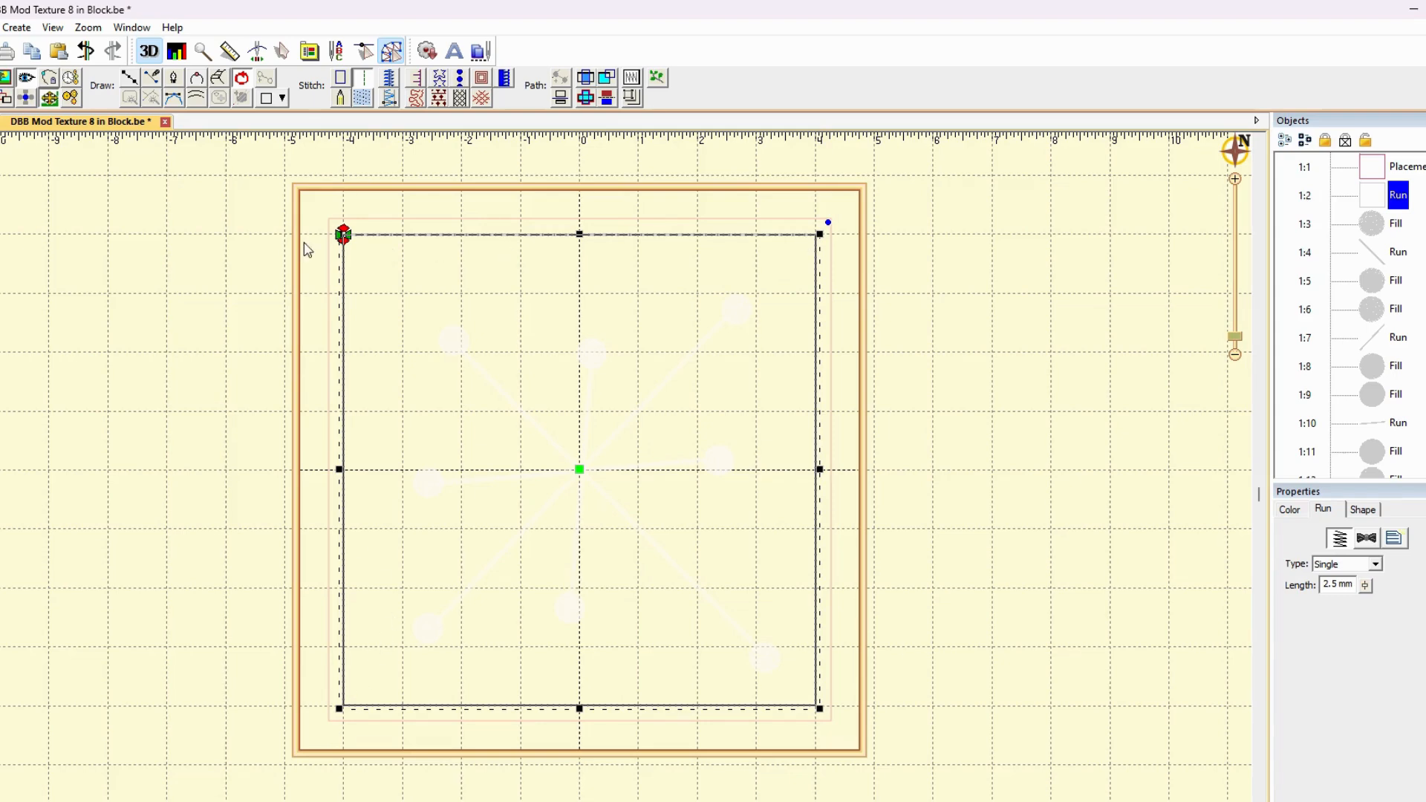
{"action": "left_click", "coordinate": [978, 259]}
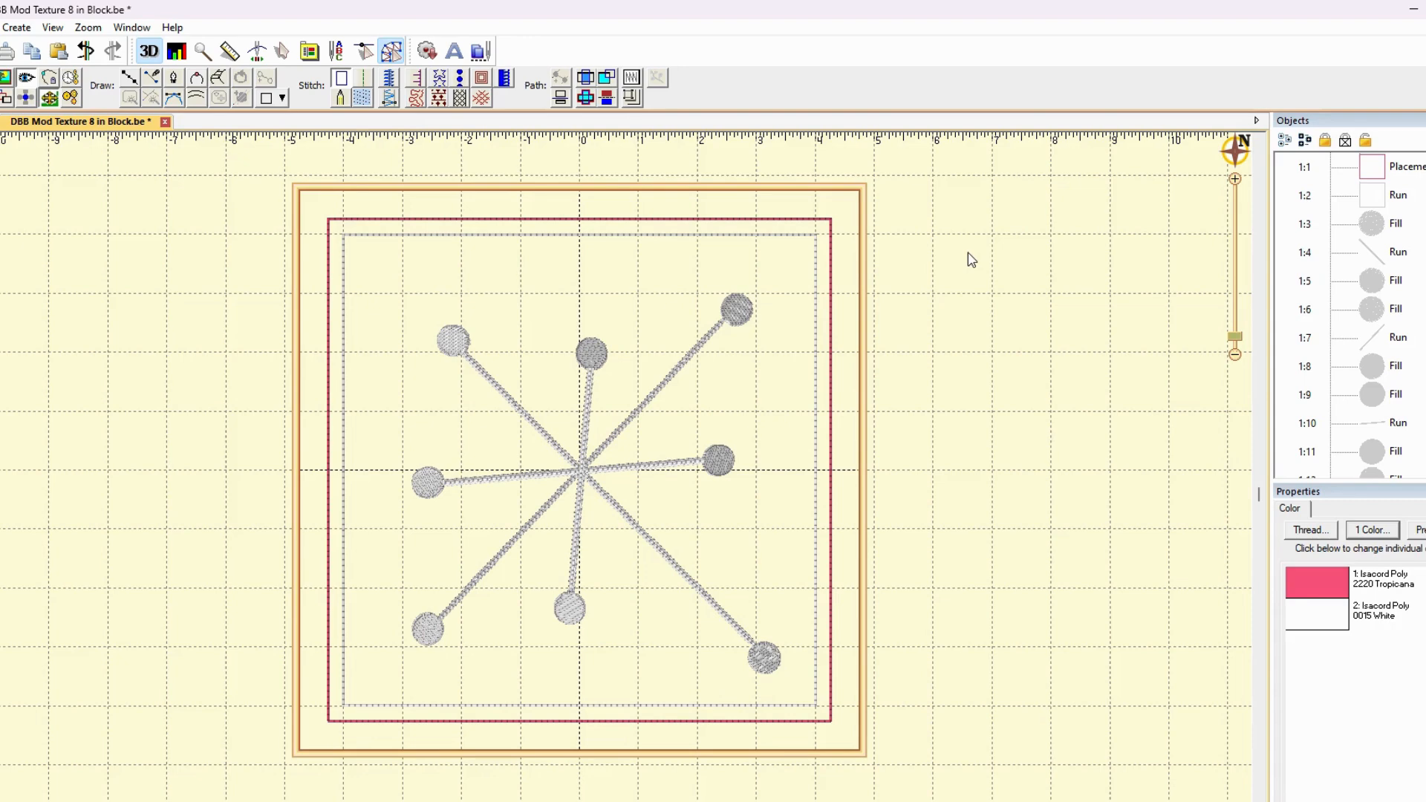
- Duplicate the cut line square, enlarge the copy to about 9 inches wide, and centre it in the hoop
{"action": "left_click", "coordinate": [693, 219]}
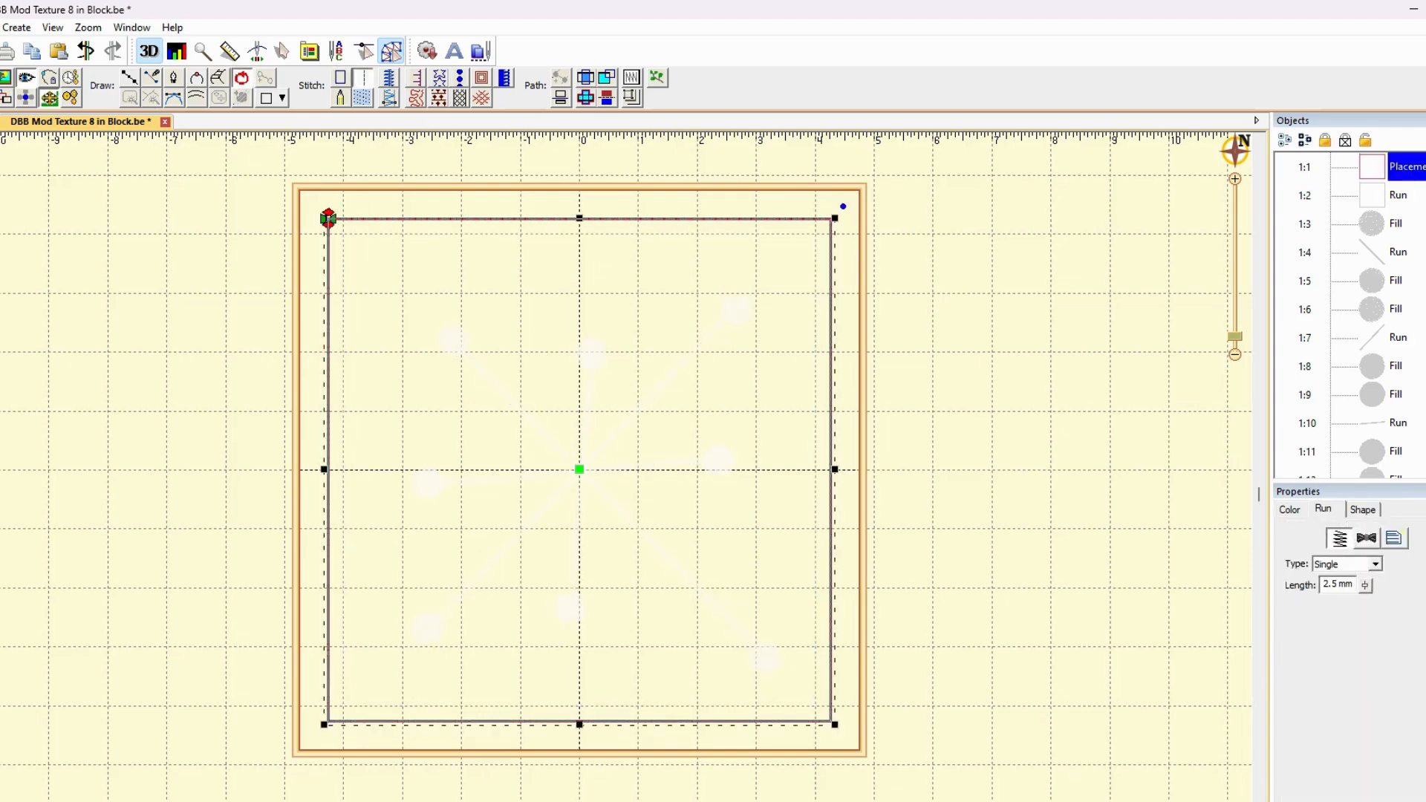
{"action": "left_click", "coordinate": [59, 52]}
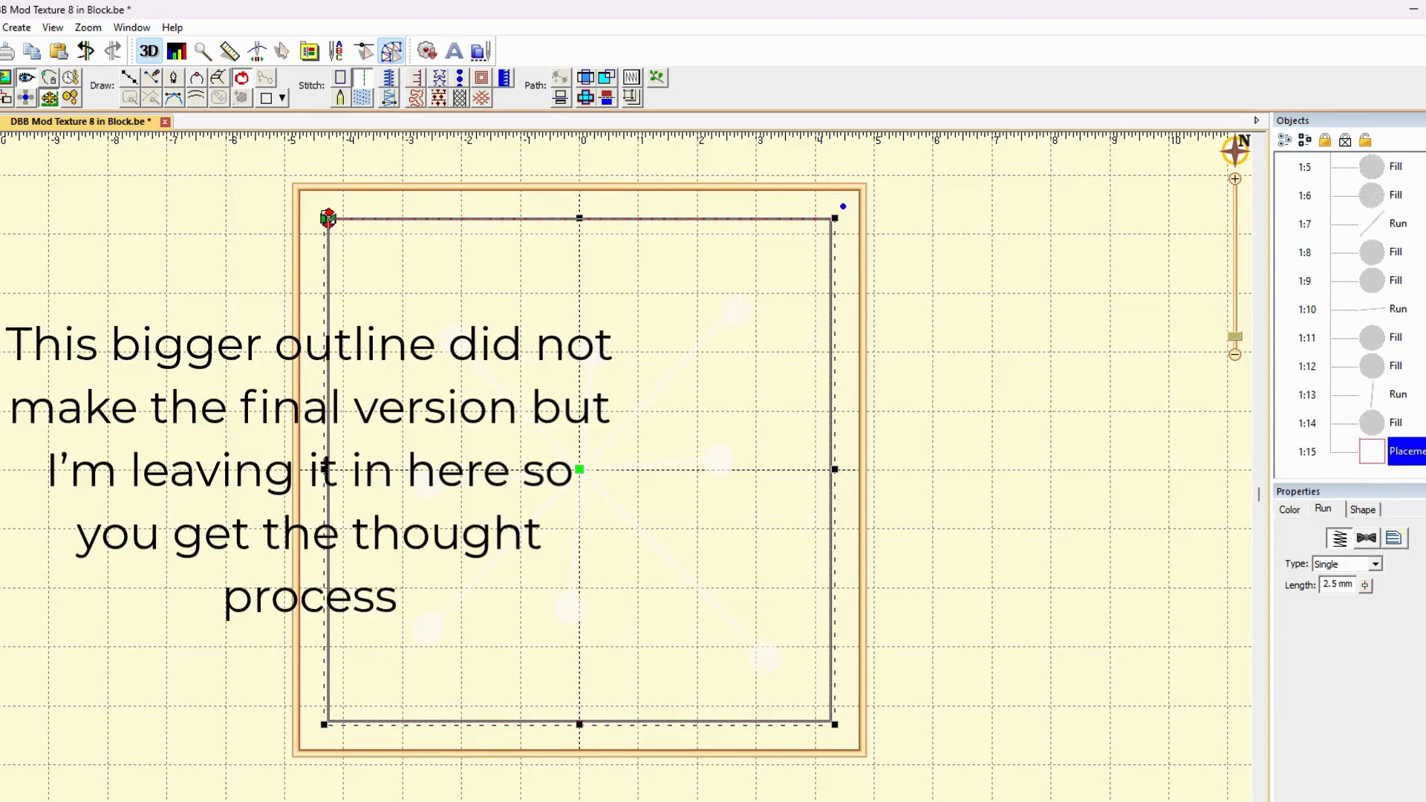
{"action": "left_click_drag", "start_coordinate": [329, 218], "coordinate": [300, 190]}
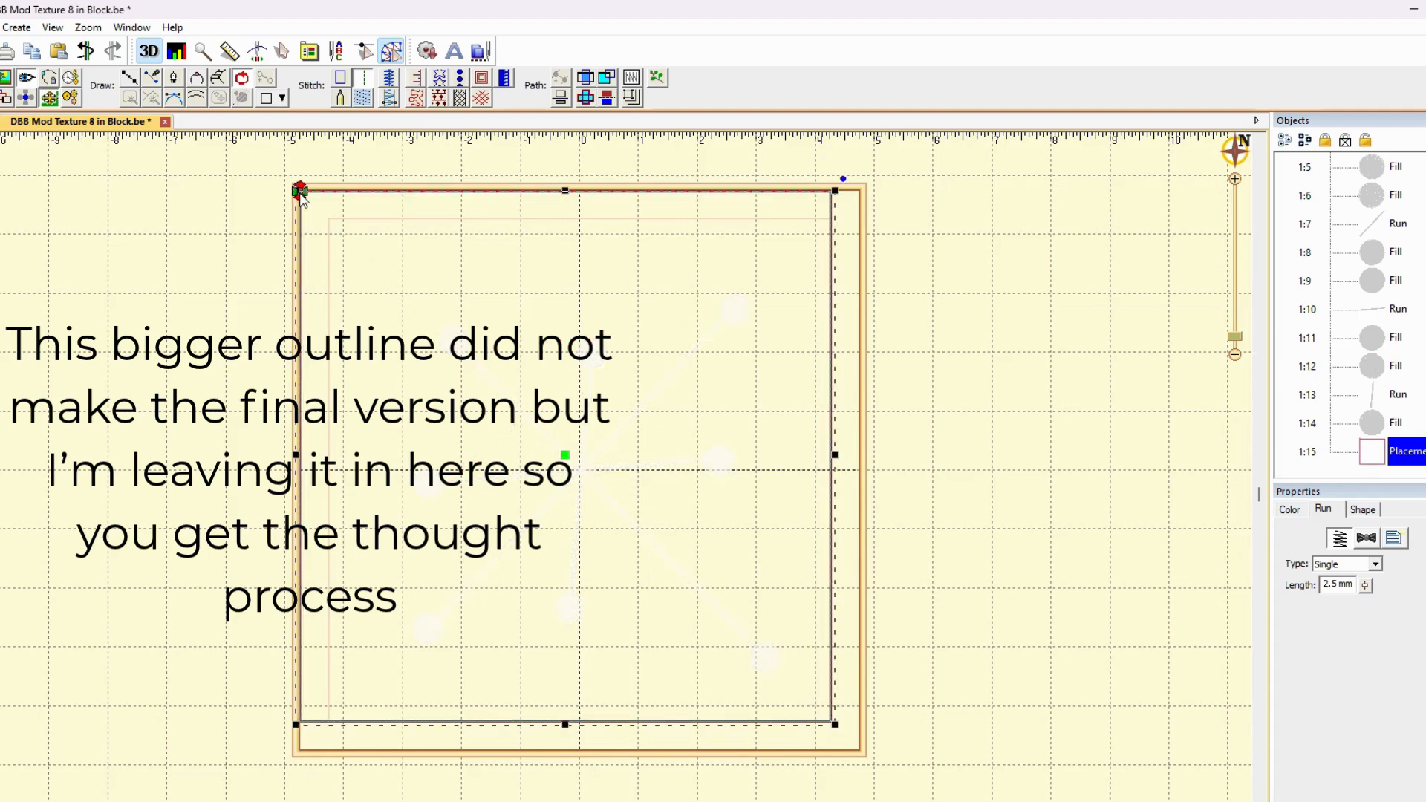
{"action": "left_click", "coordinate": [562, 458]}
{"action": "left_click_drag", "start_coordinate": [562, 457], "coordinate": [577, 471]}
{"action": "left_click", "coordinate": [15, 28]}
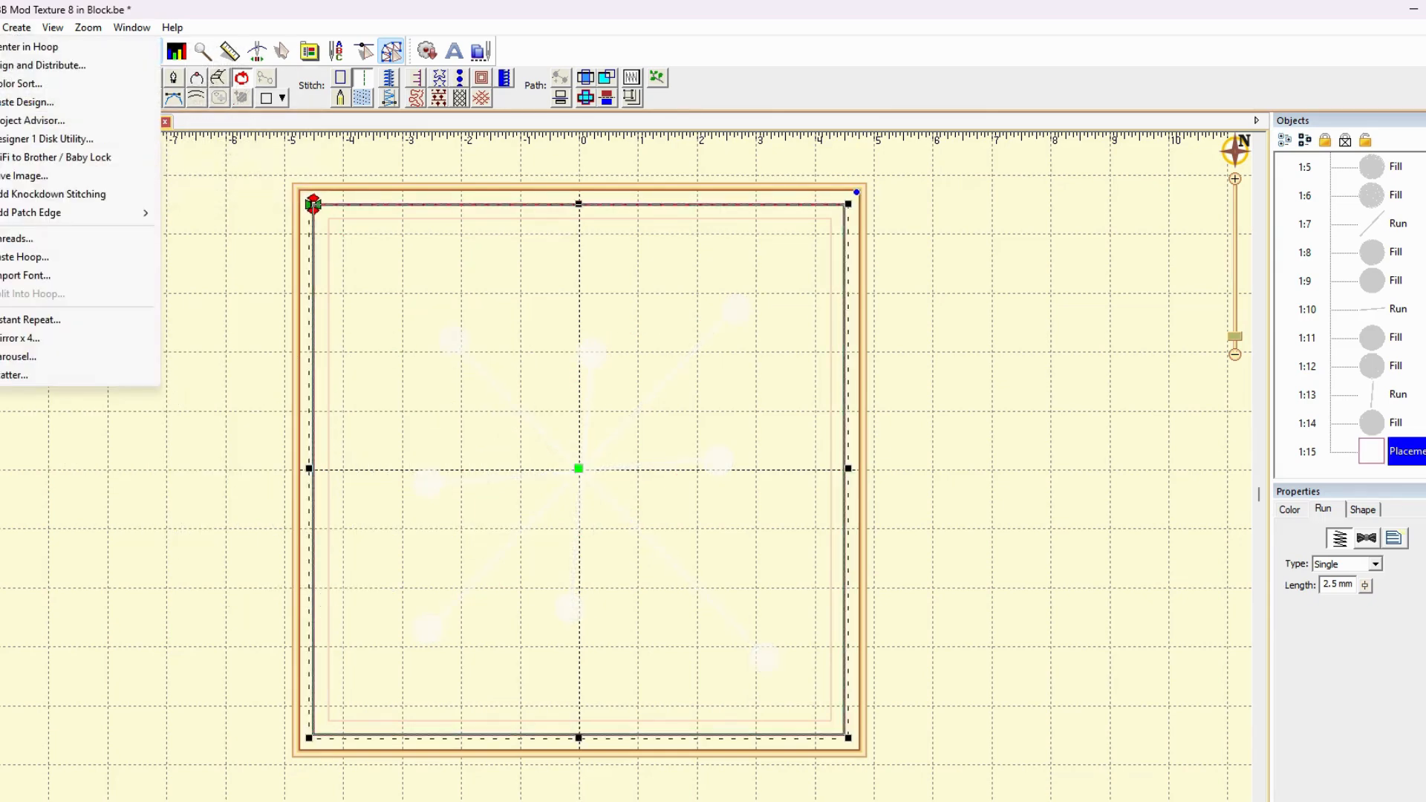
{"action": "left_click", "coordinate": [4, 47]}
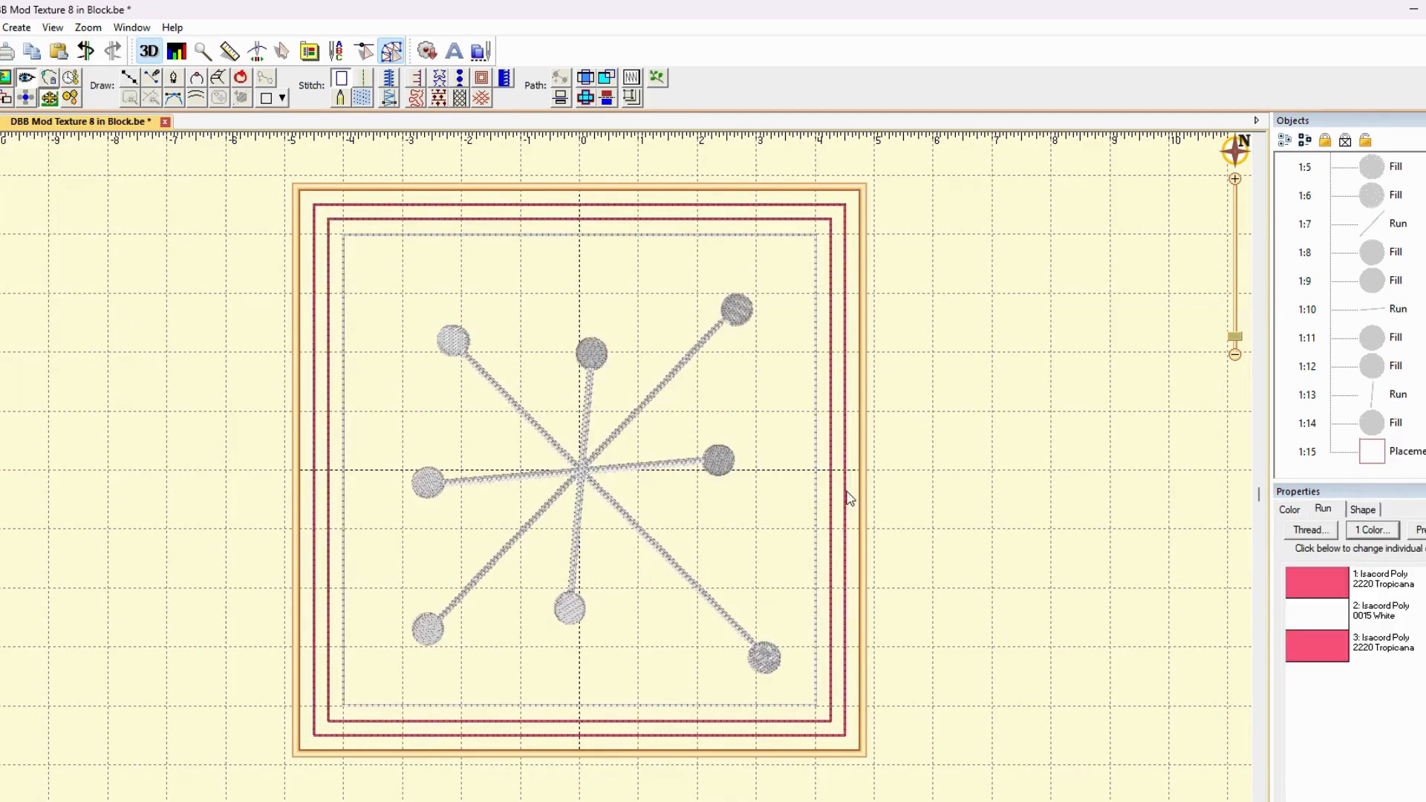
- Change the outermost square's thread colour to Isacord Poly 3040 Lavender
{"action": "left_click", "coordinate": [1289, 510]}
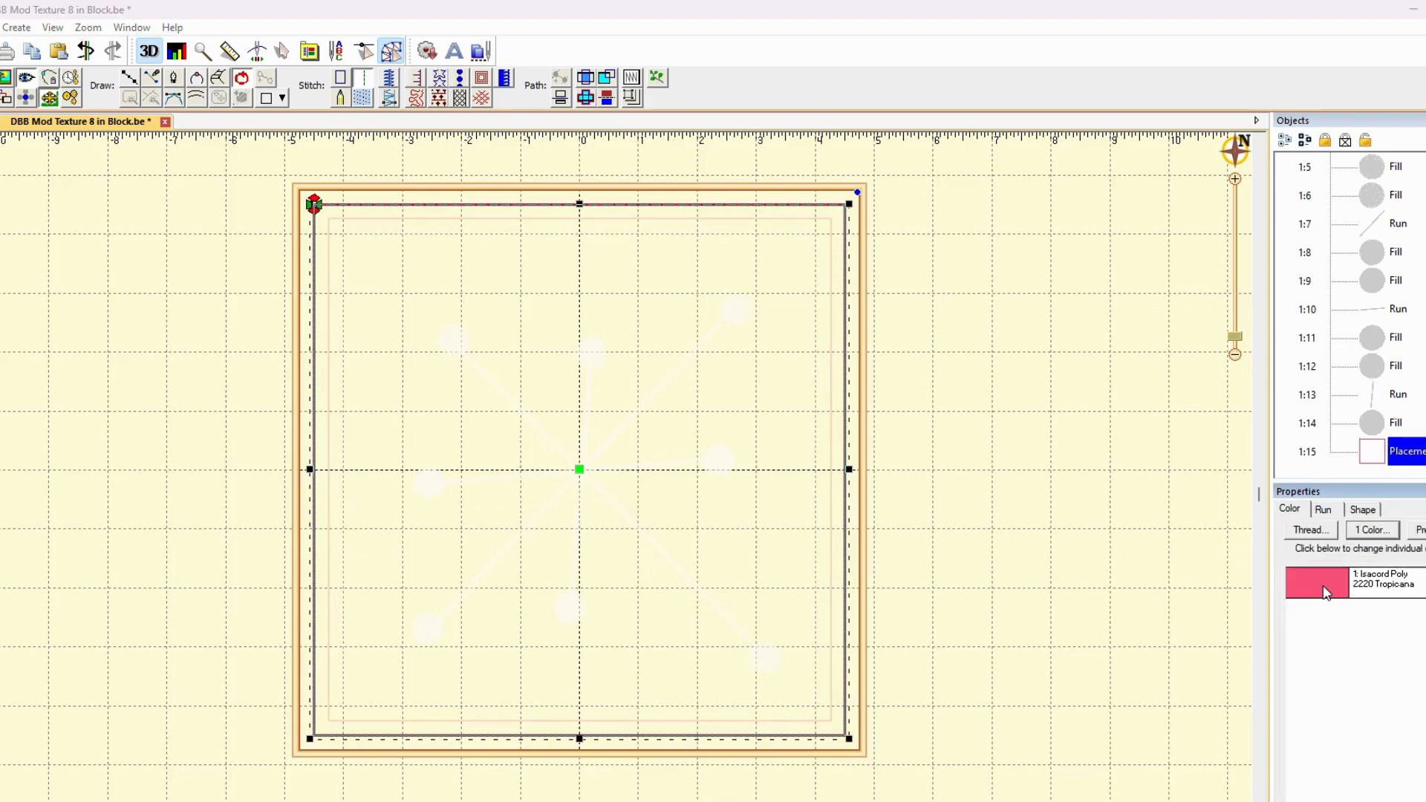
{"action": "left_click", "coordinate": [1311, 529]}
{"action": "scroll", "coordinate": [590, 527], "scroll_direction": "down", "scroll_amount": 12}
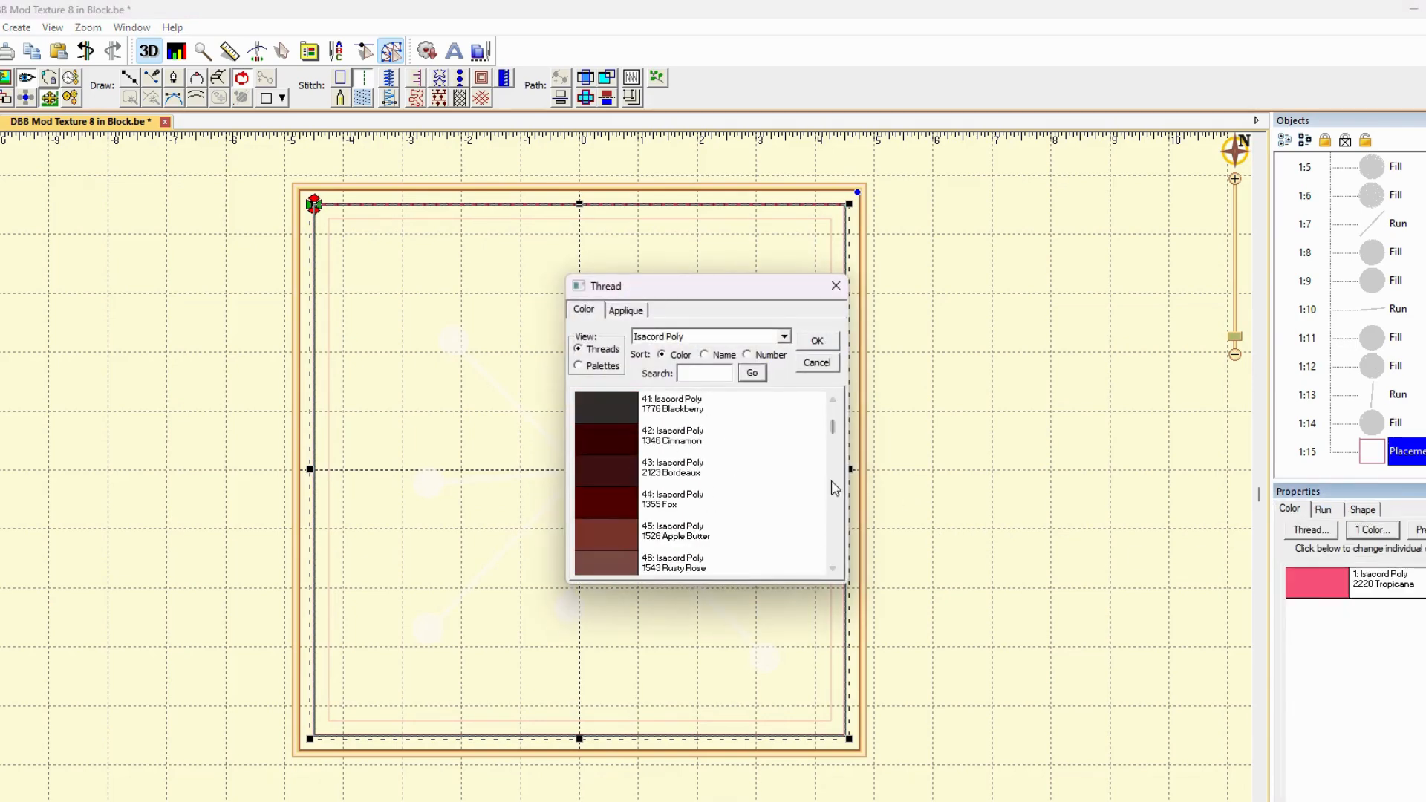
{"action": "left_click_drag", "start_coordinate": [834, 431], "coordinate": [832, 537]}
{"action": "left_click", "coordinate": [605, 536]}
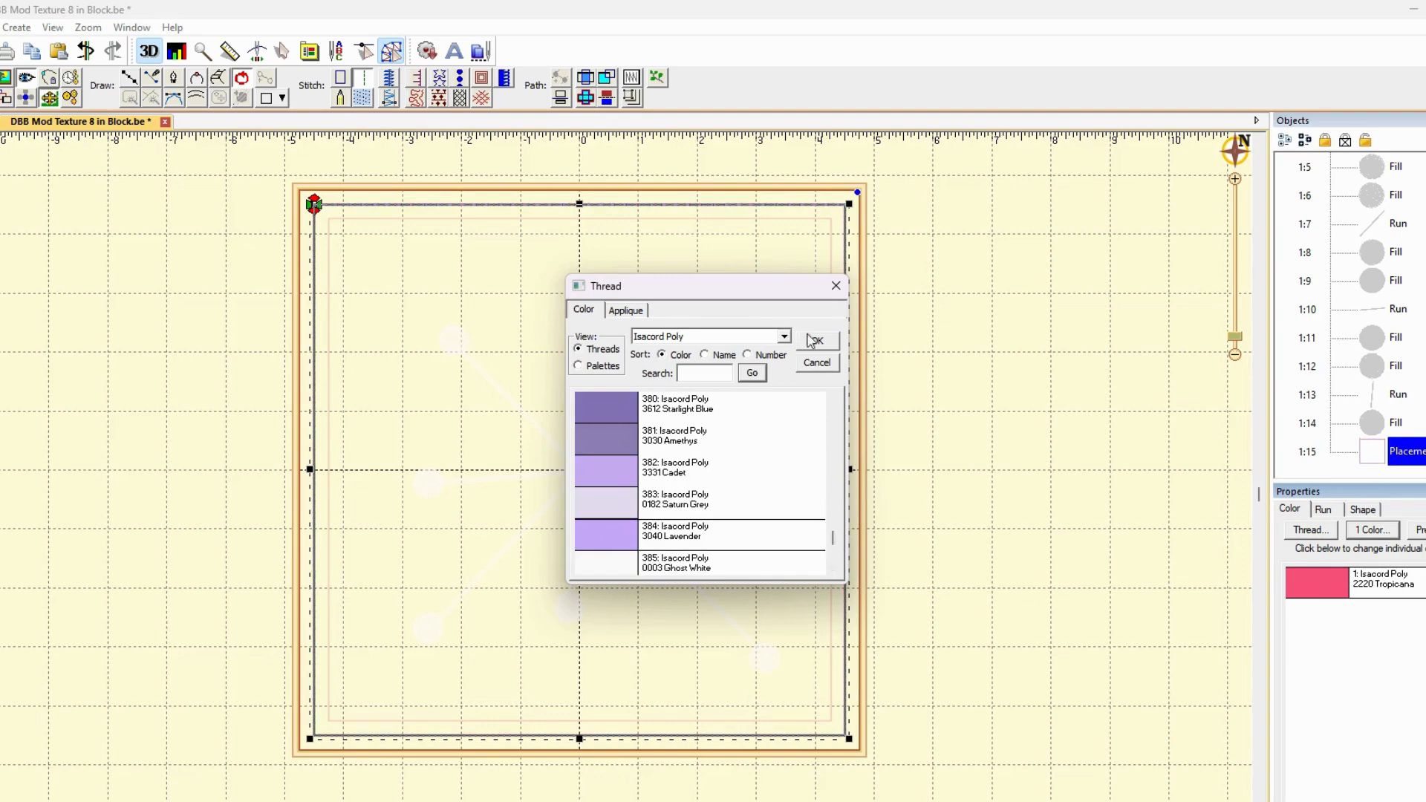
{"action": "left_click", "coordinate": [818, 340]}
{"action": "left_click", "coordinate": [1080, 391]}
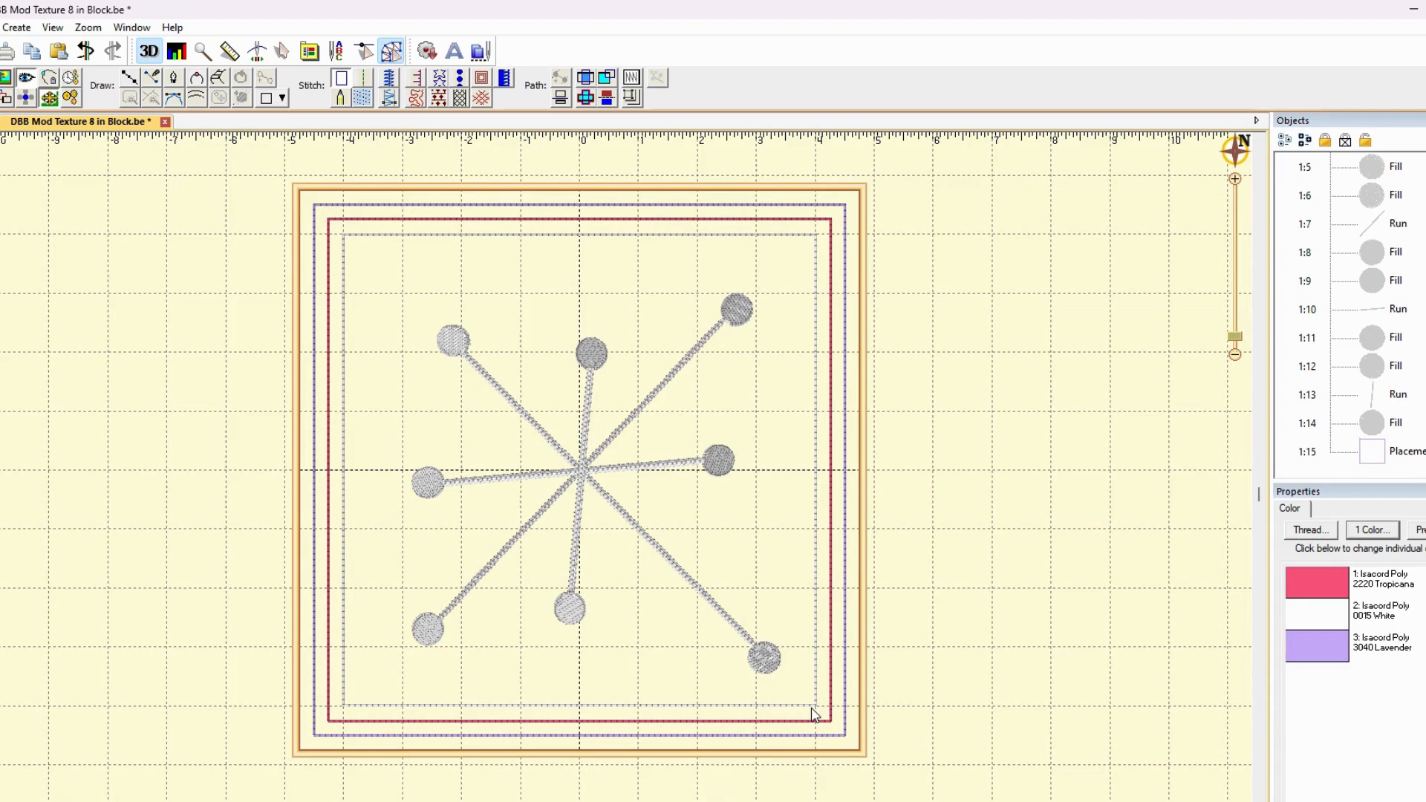
- Move the pink cut line square and the sew line square together to the end of the stitching order
{"action": "left_click", "coordinate": [822, 730]}
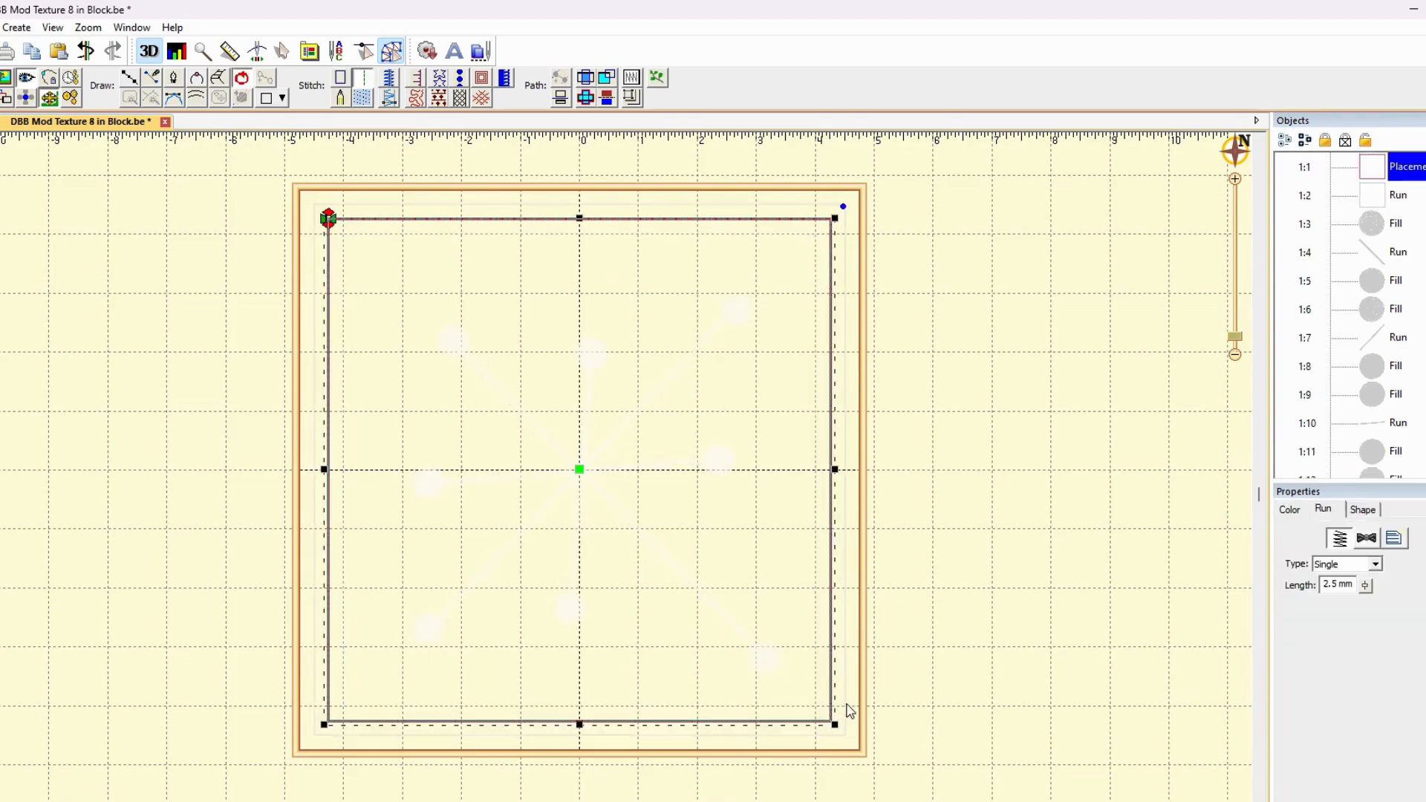
{"action": "left_click", "coordinate": [908, 697]}
{"action": "left_click", "coordinate": [1386, 197]}
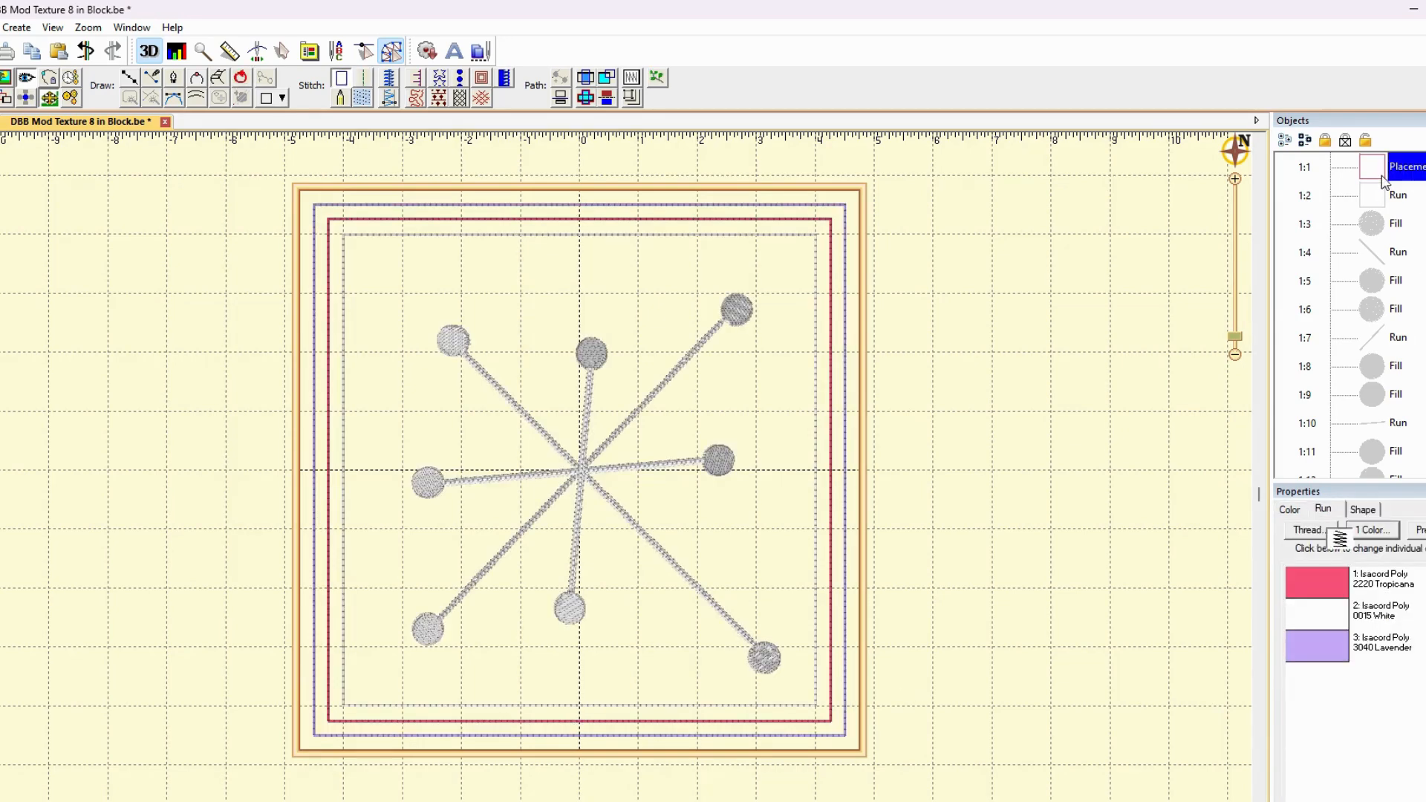
{"action": "right_click", "coordinate": [1382, 199]}
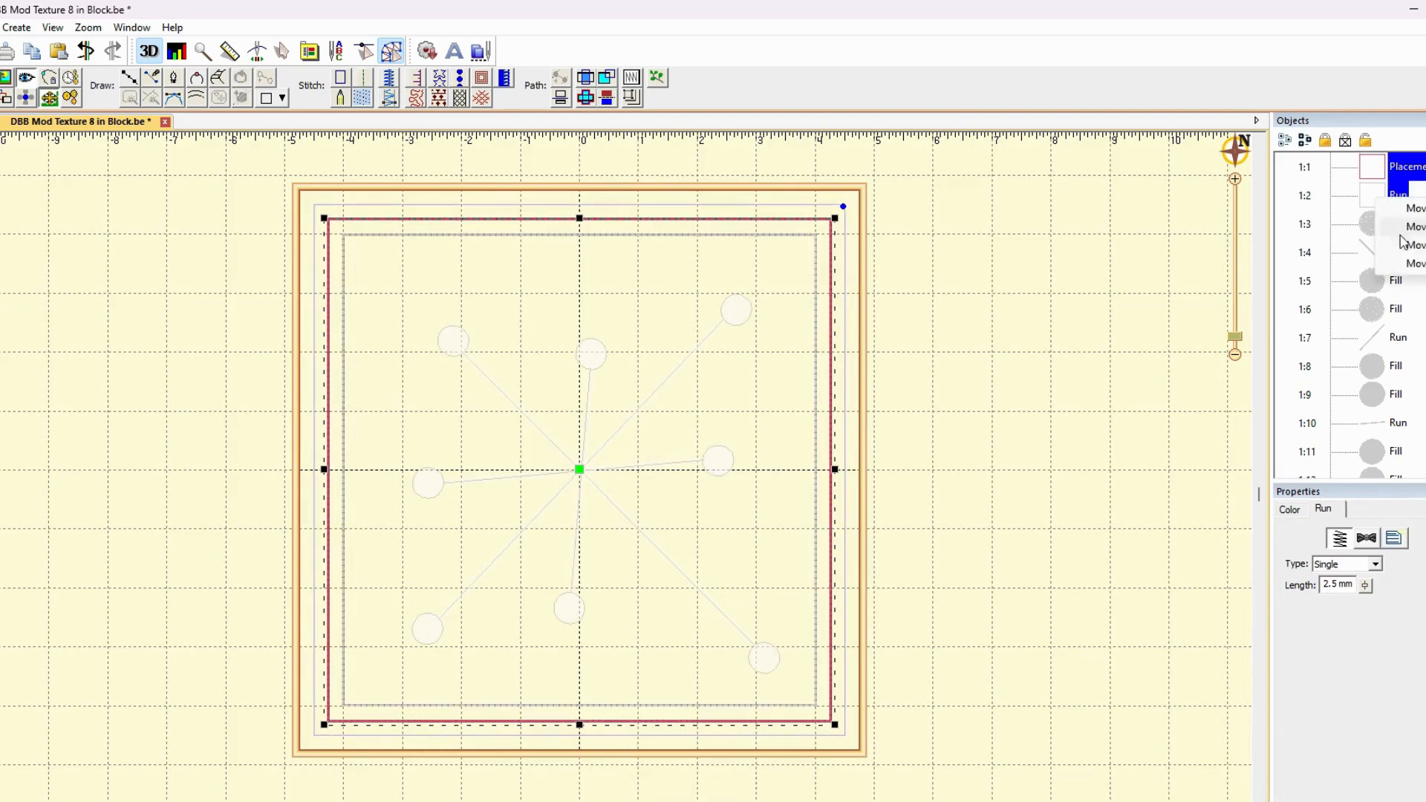
{"action": "left_click", "coordinate": [1404, 265]}
{"action": "scroll", "coordinate": [1184, 382], "scroll_direction": "down", "scroll_amount": 5}
{"action": "scroll", "coordinate": [1185, 382], "scroll_direction": "up", "scroll_amount": 5}
{"action": "scroll", "coordinate": [1385, 340], "scroll_direction": "down", "scroll_amount": 2}
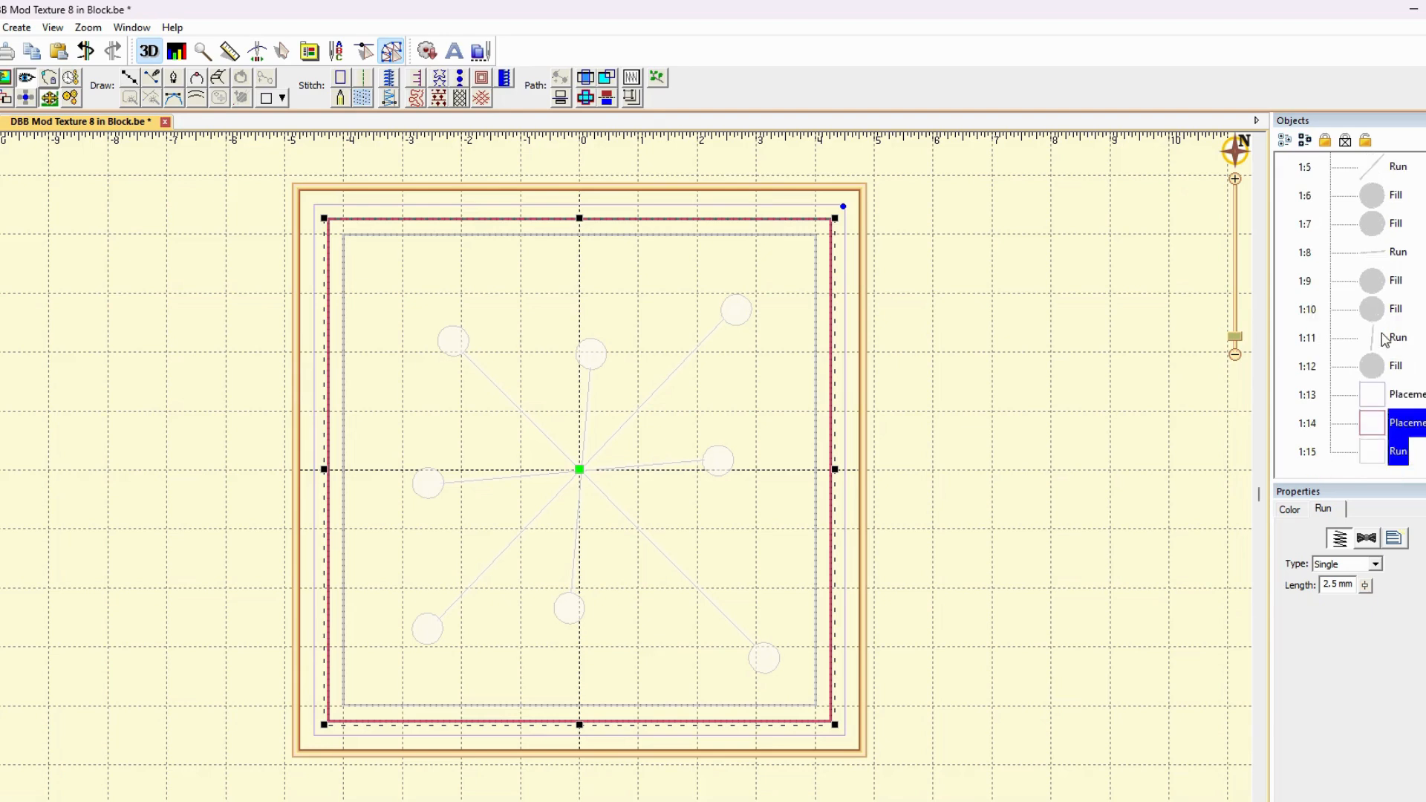
- Move the lavender outer placement square to the start of the stitching order
{"action": "left_click", "coordinate": [1361, 424]}
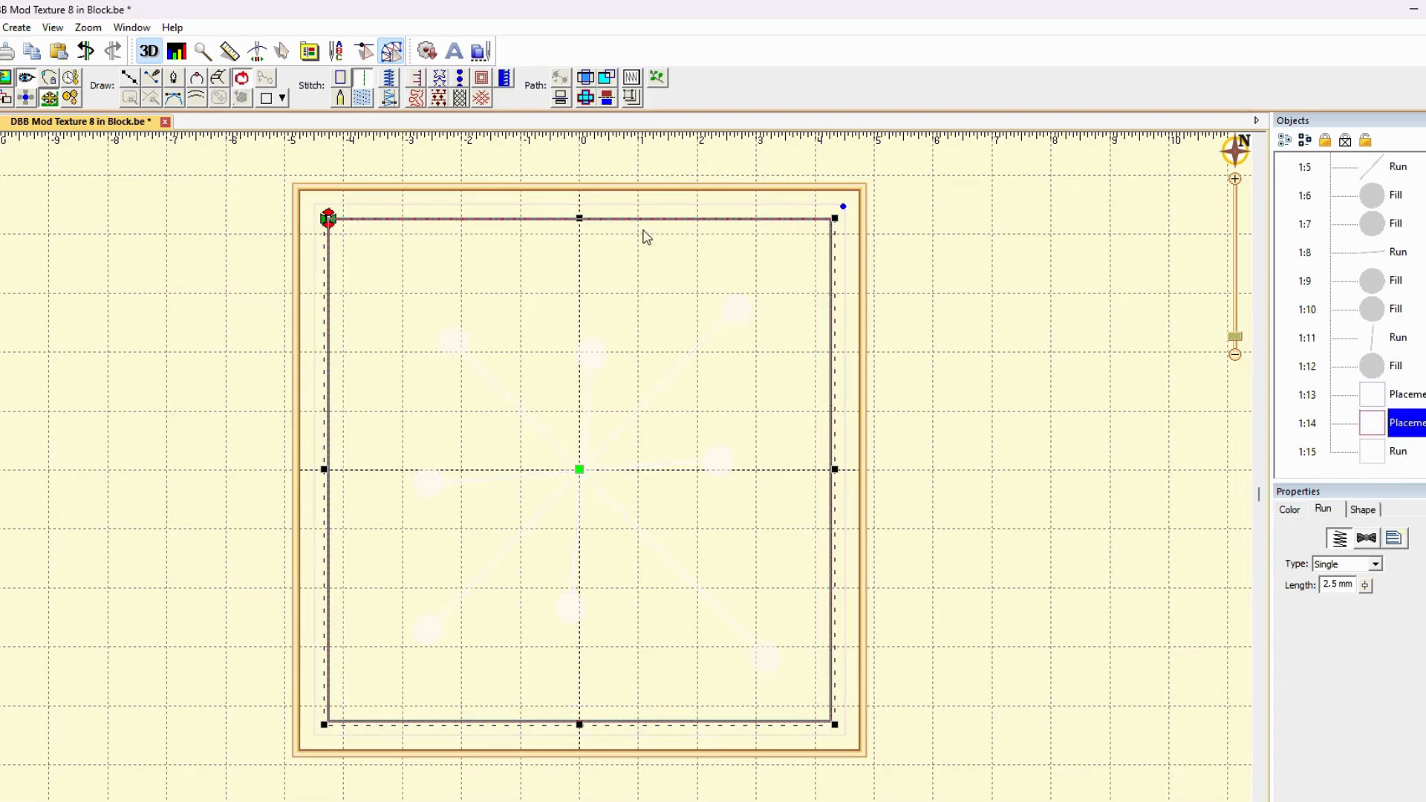
{"action": "left_click", "coordinate": [1375, 455]}
{"action": "left_click", "coordinate": [1380, 395]}
{"action": "right_click", "coordinate": [1378, 389]}
{"action": "left_click", "coordinate": [1414, 443]}
{"action": "scroll", "coordinate": [1406, 427], "scroll_direction": "down", "scroll_amount": 2}
- Rename the innermost square's run object as "8 in sew"
{"action": "left_click", "coordinate": [1407, 424]}
{"action": "left_click", "coordinate": [1406, 425]}
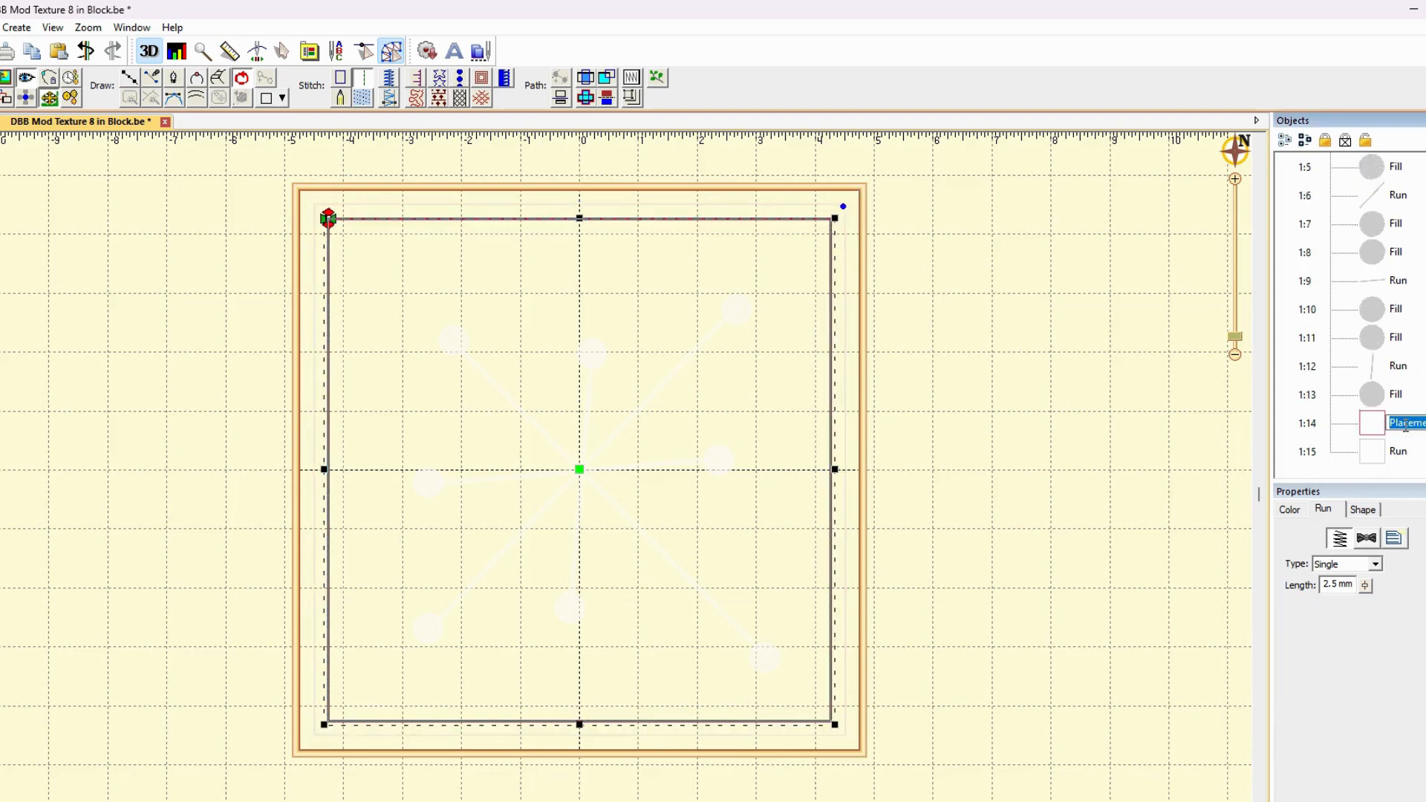
{"action": "left_click", "coordinate": [1399, 451]}
{"action": "left_click", "coordinate": [1399, 451]}
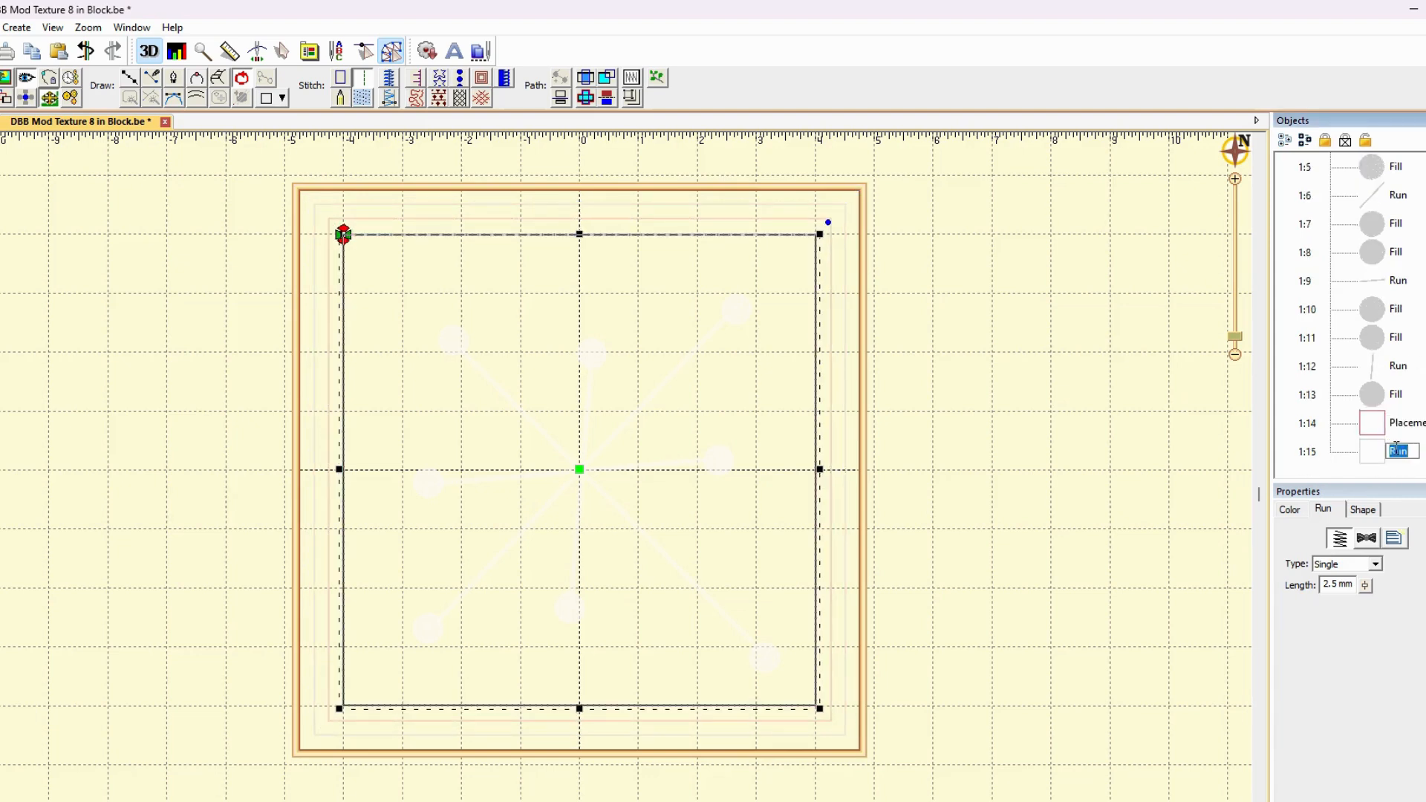
{"action": "type", "text": "8 in sew"}
{"action": "key", "text": "Return"}
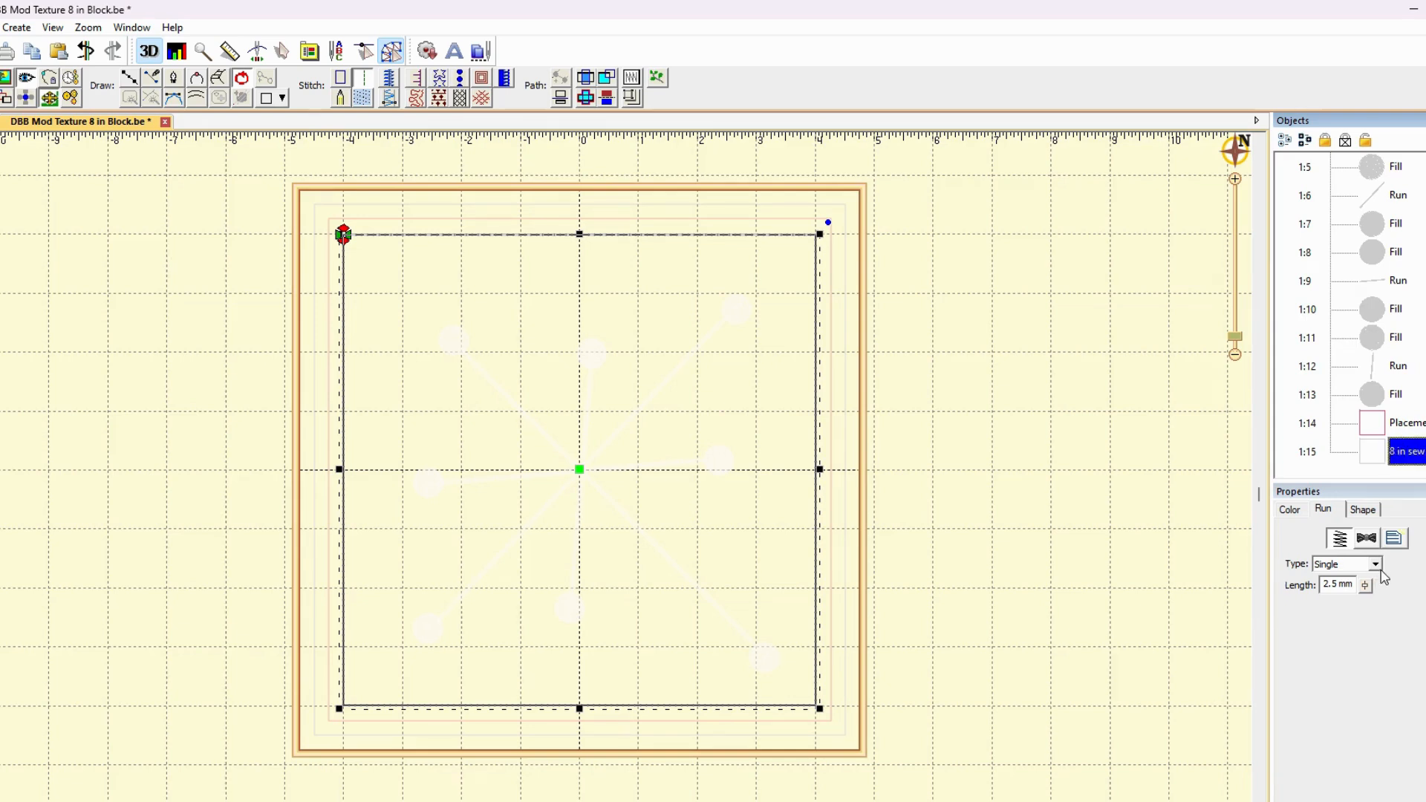
- Turn on tie at entry and tie at exit for the 8 in sew square, and check its stitch length setting
{"action": "left_click", "coordinate": [1369, 539]}
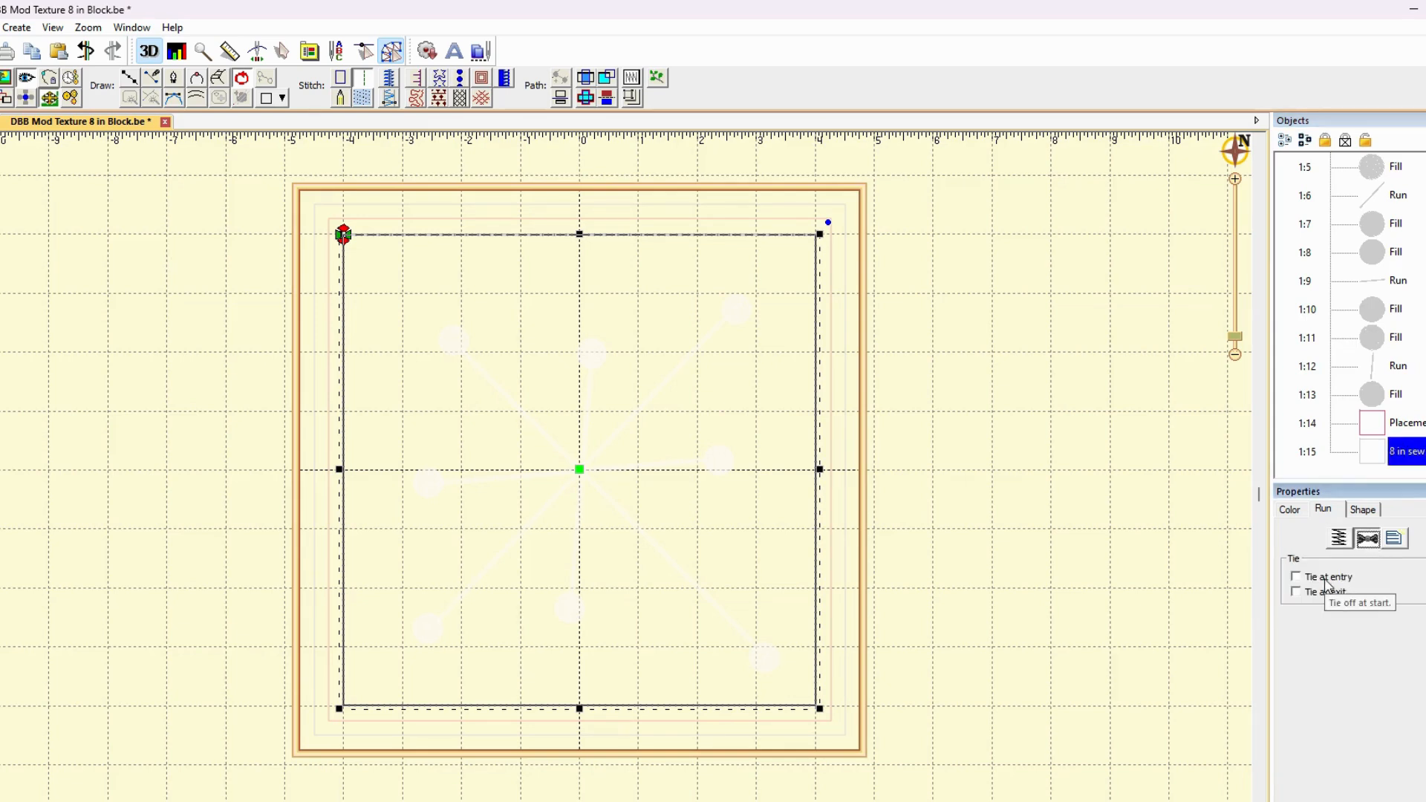
{"action": "left_click", "coordinate": [1327, 579]}
{"action": "left_click", "coordinate": [1326, 592]}
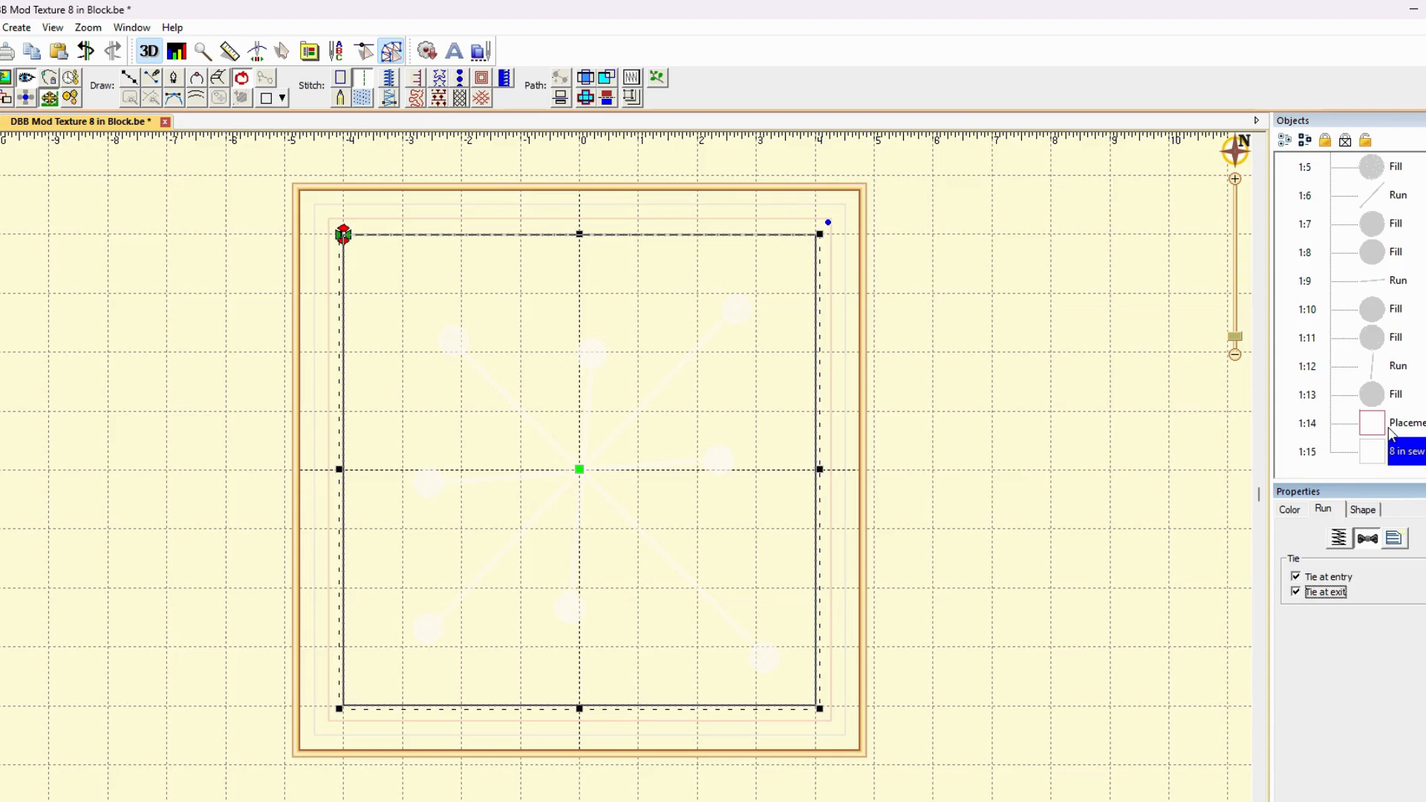
{"action": "left_click", "coordinate": [1347, 543]}
{"action": "mouse_move", "coordinate": [1366, 585]}
{"action": "left_mouse_down"}
{"action": "mouse_move", "coordinate": [1369, 641]}
{"action": "mouse_move", "coordinate": [1372, 611]}
{"action": "left_mouse_up"}
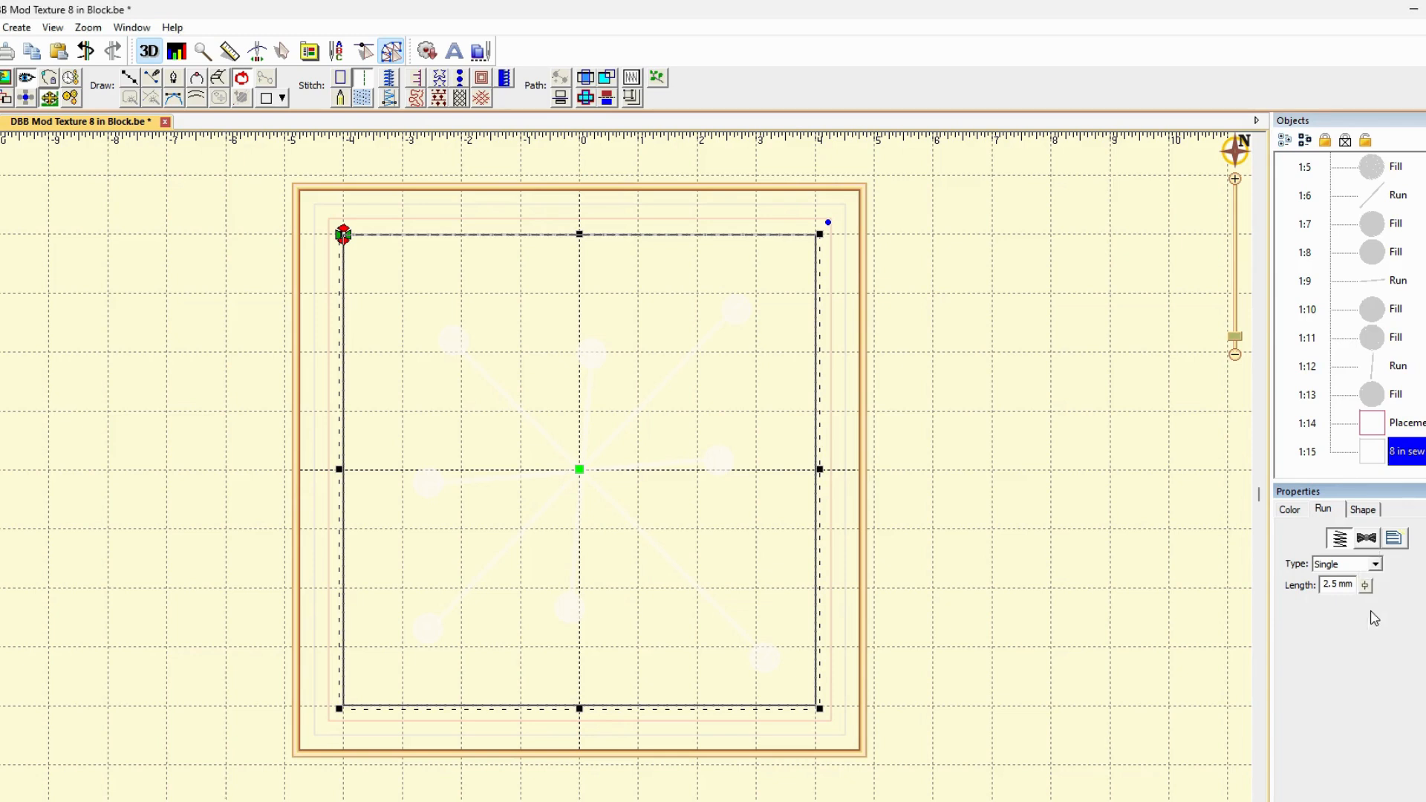
- Check the pink cut line square's stitch length setting and turn on its tie at exit
{"action": "left_click", "coordinate": [1411, 422]}
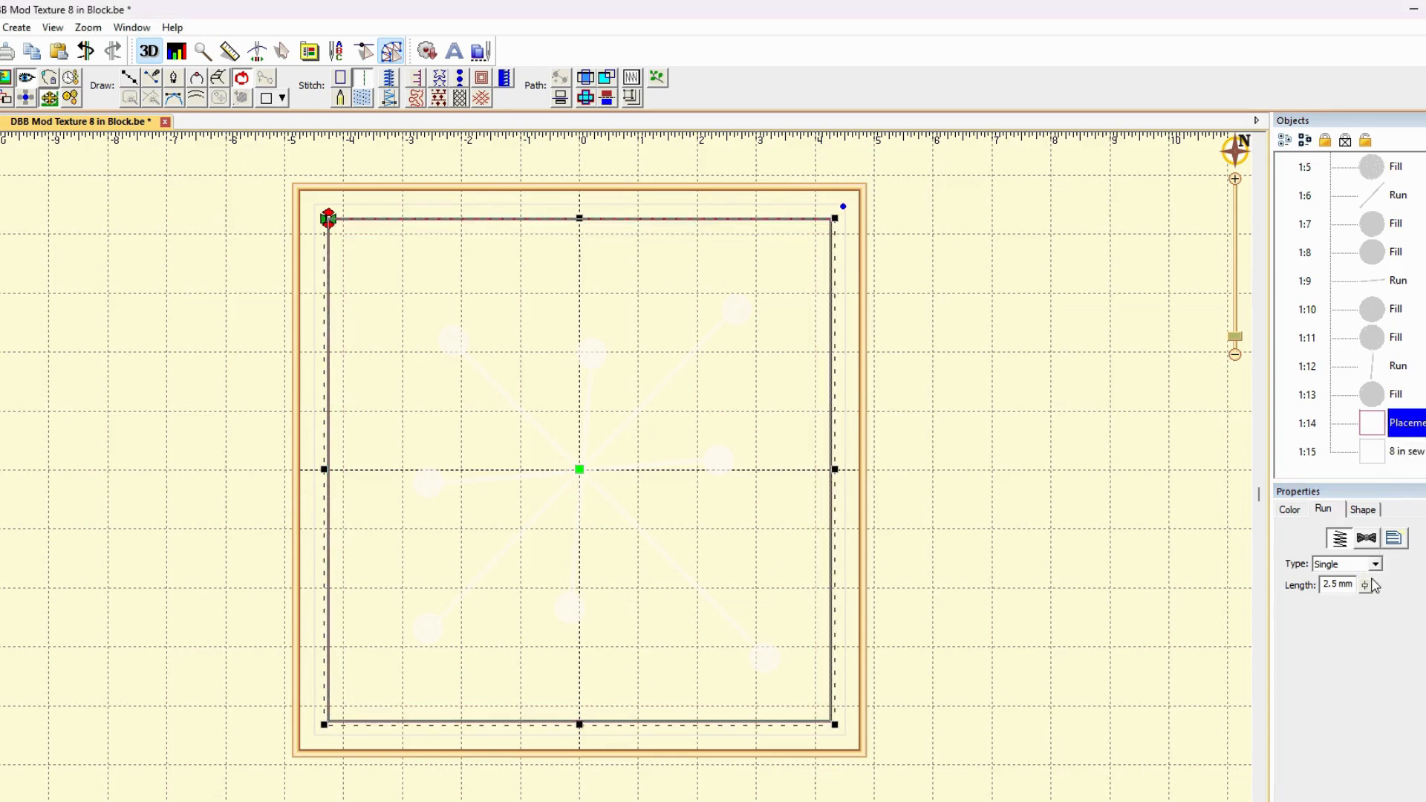
{"action": "left_click_drag", "start_coordinate": [1367, 586], "coordinate": [1376, 622]}
{"action": "left_click", "coordinate": [1367, 538]}
{"action": "left_click", "coordinate": [1325, 592]}
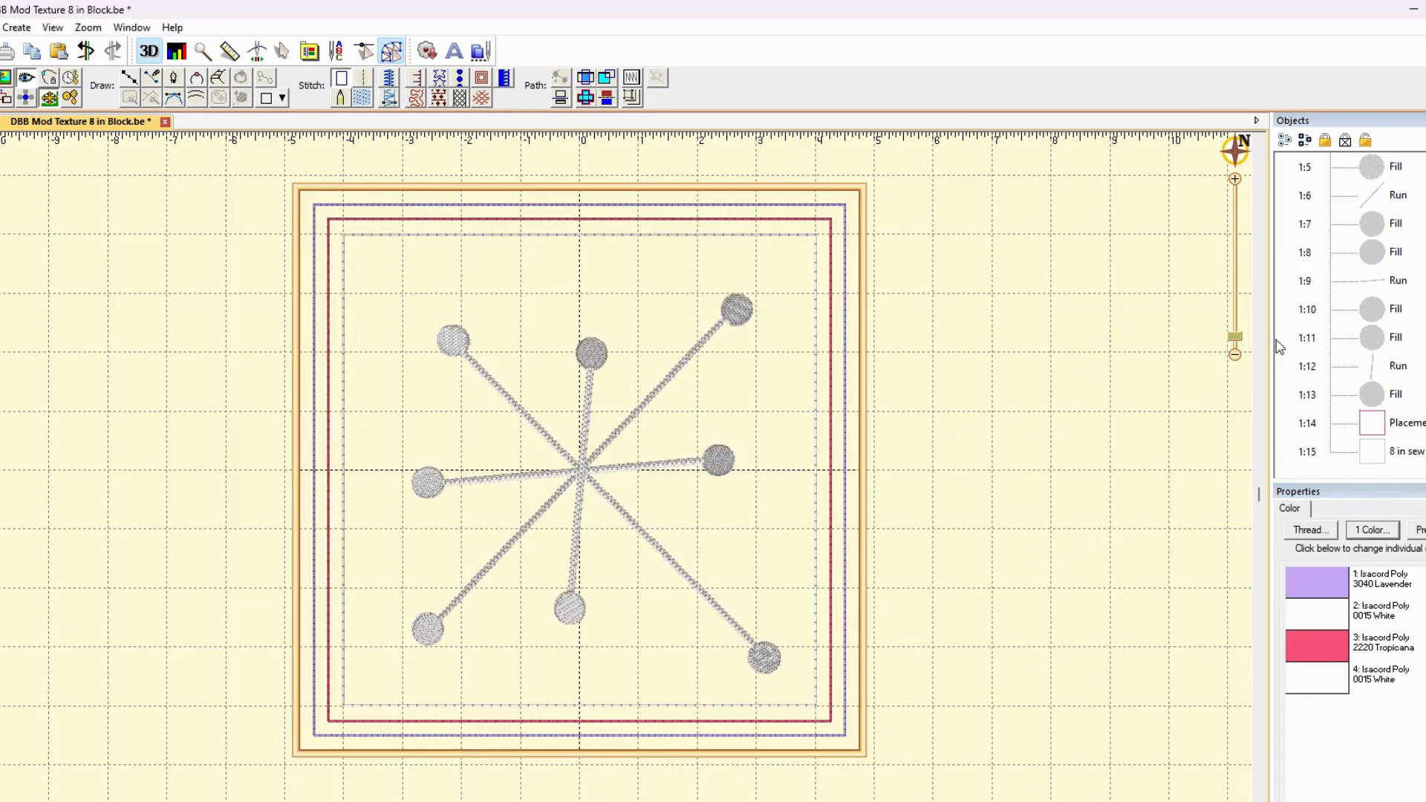
- Review the tie and stitch length settings of the lavender outer placement square
{"action": "scroll", "coordinate": [1370, 223], "scroll_direction": "up", "scroll_amount": 3}
{"action": "left_click", "coordinate": [1368, 197]}
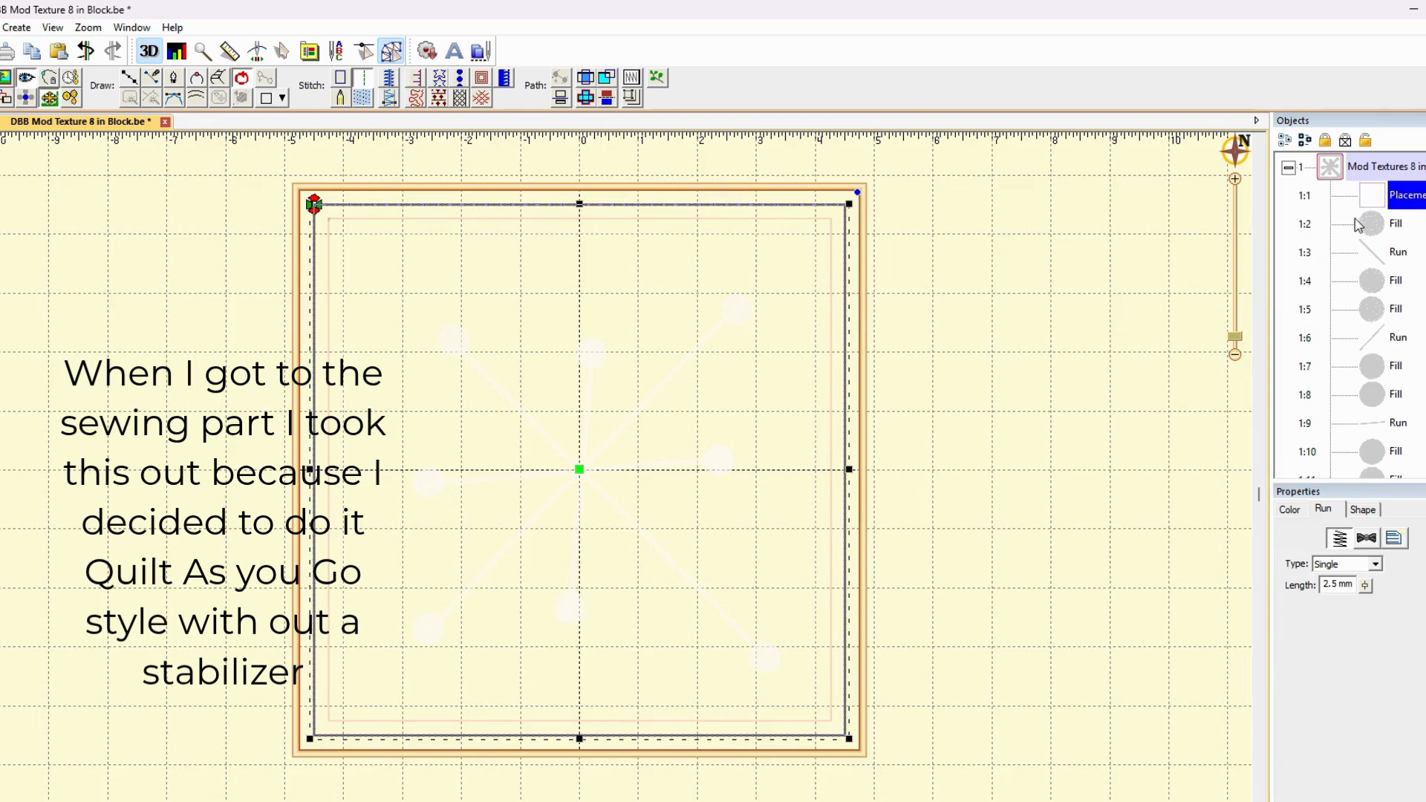
{"action": "left_click", "coordinate": [1373, 546]}
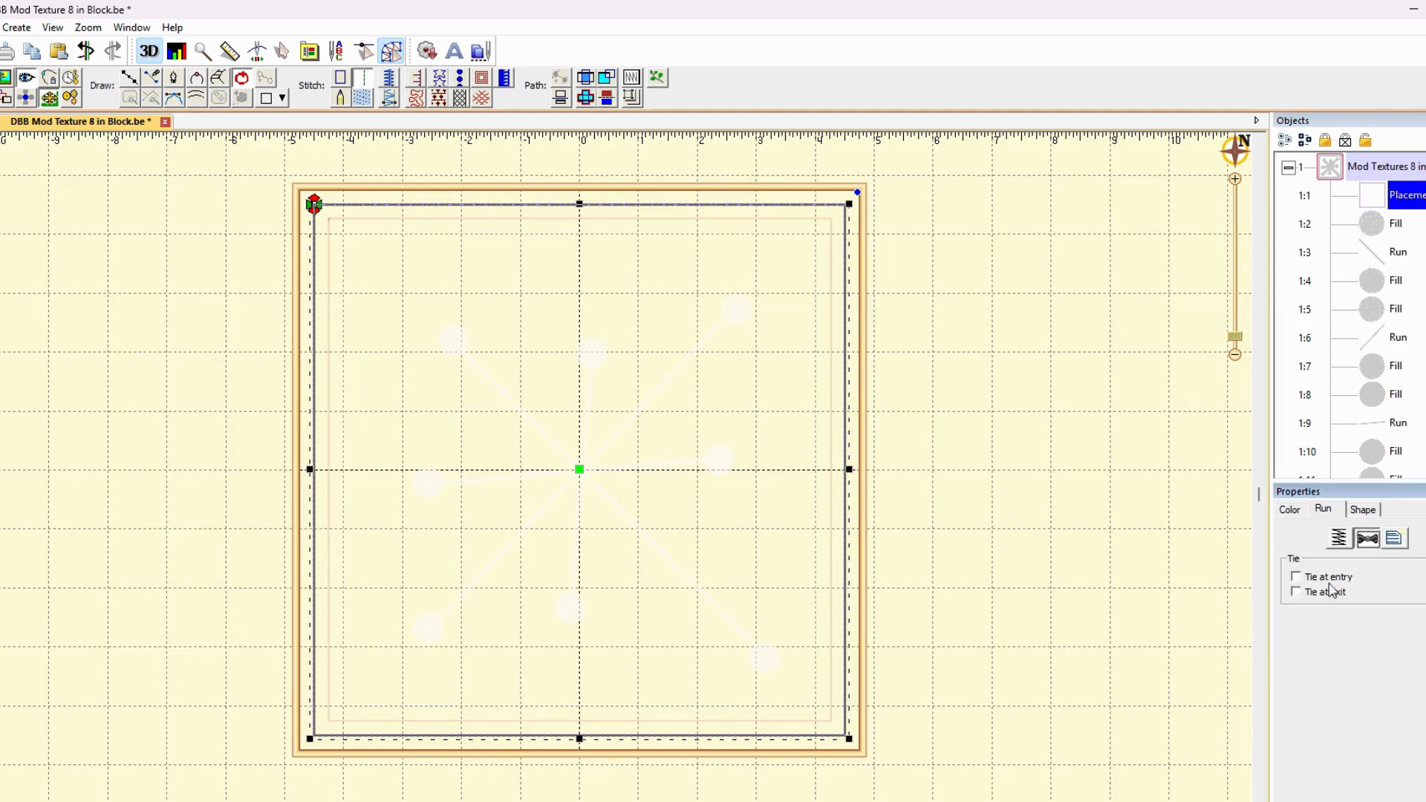
{"action": "left_click", "coordinate": [1351, 546]}
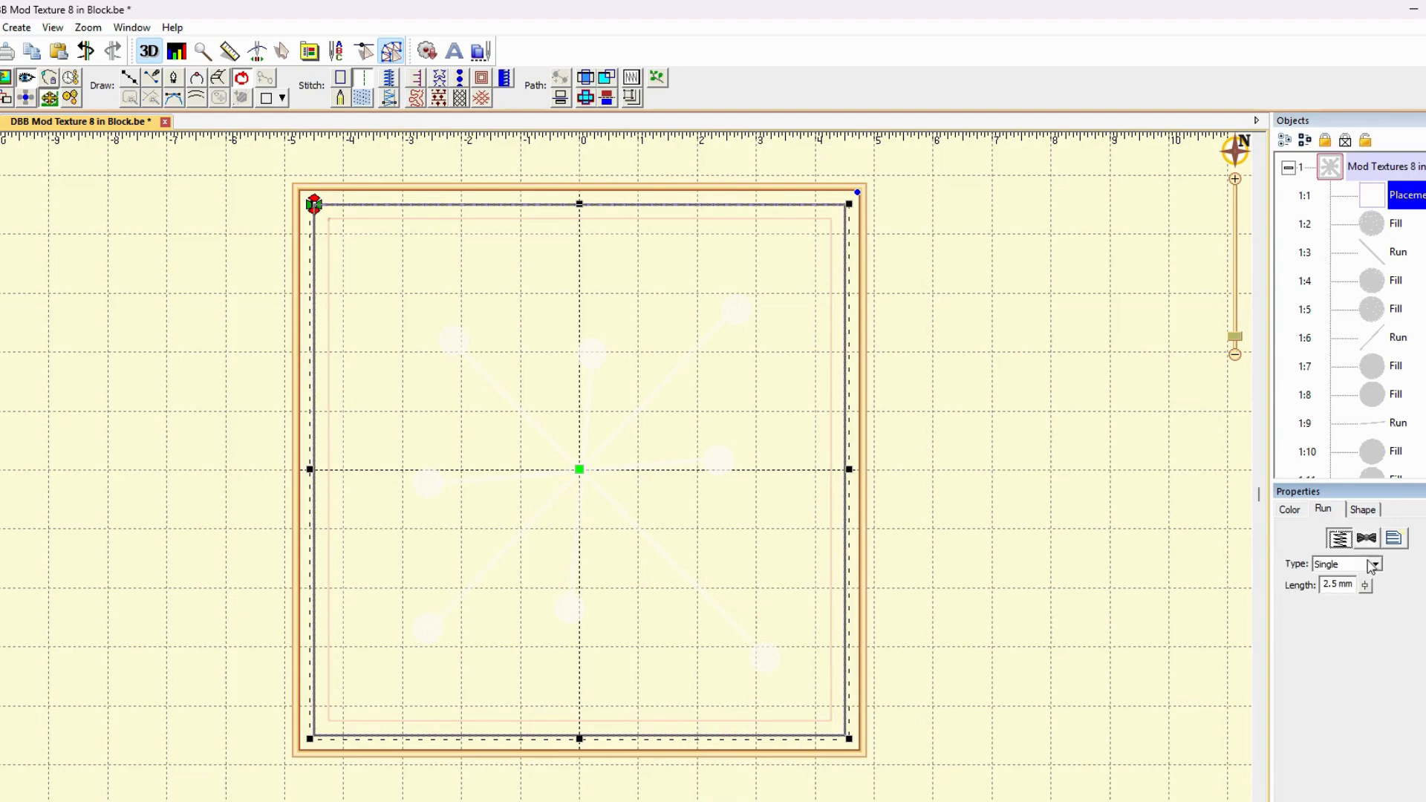
{"action": "left_click_drag", "start_coordinate": [1371, 587], "coordinate": [1378, 628]}
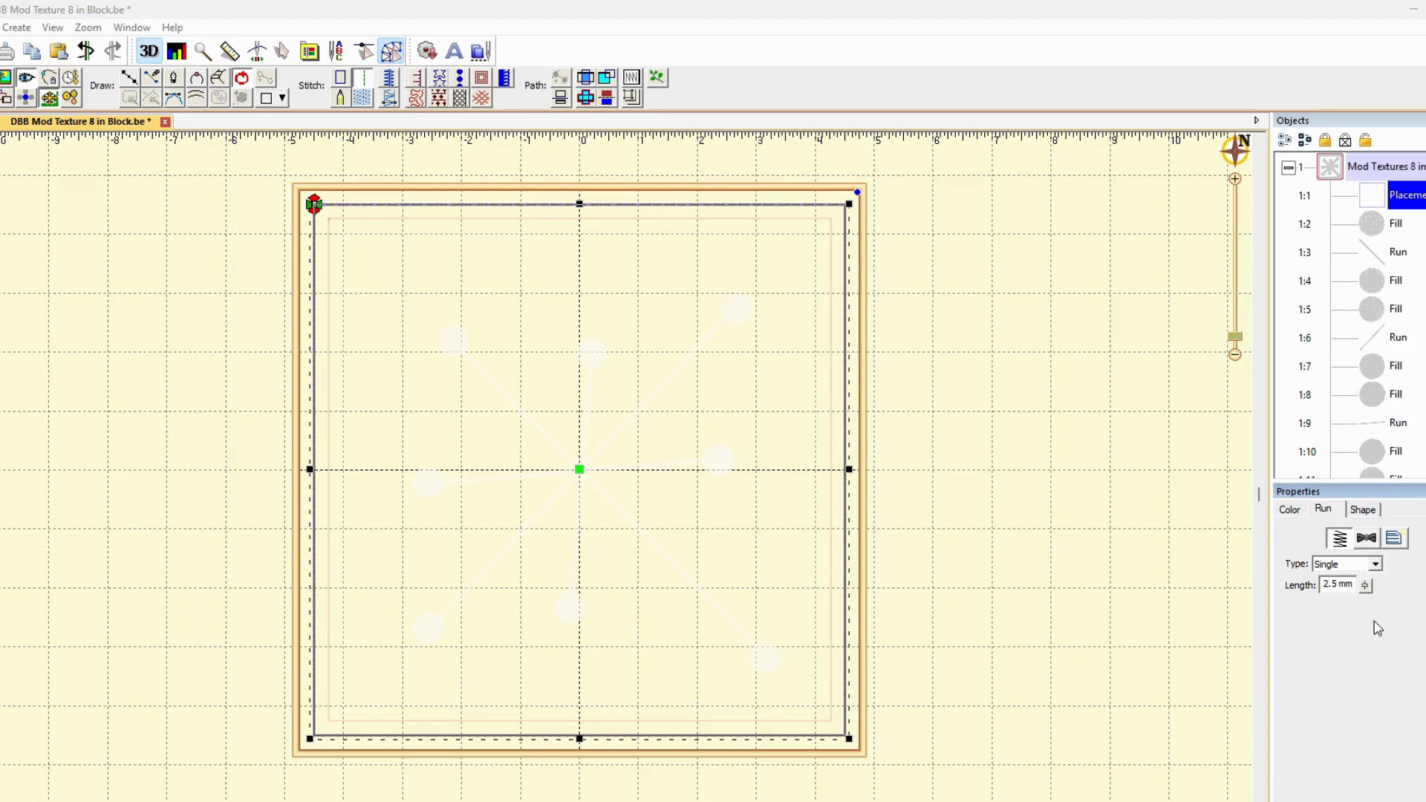
{"action": "left_click", "coordinate": [1067, 589]}
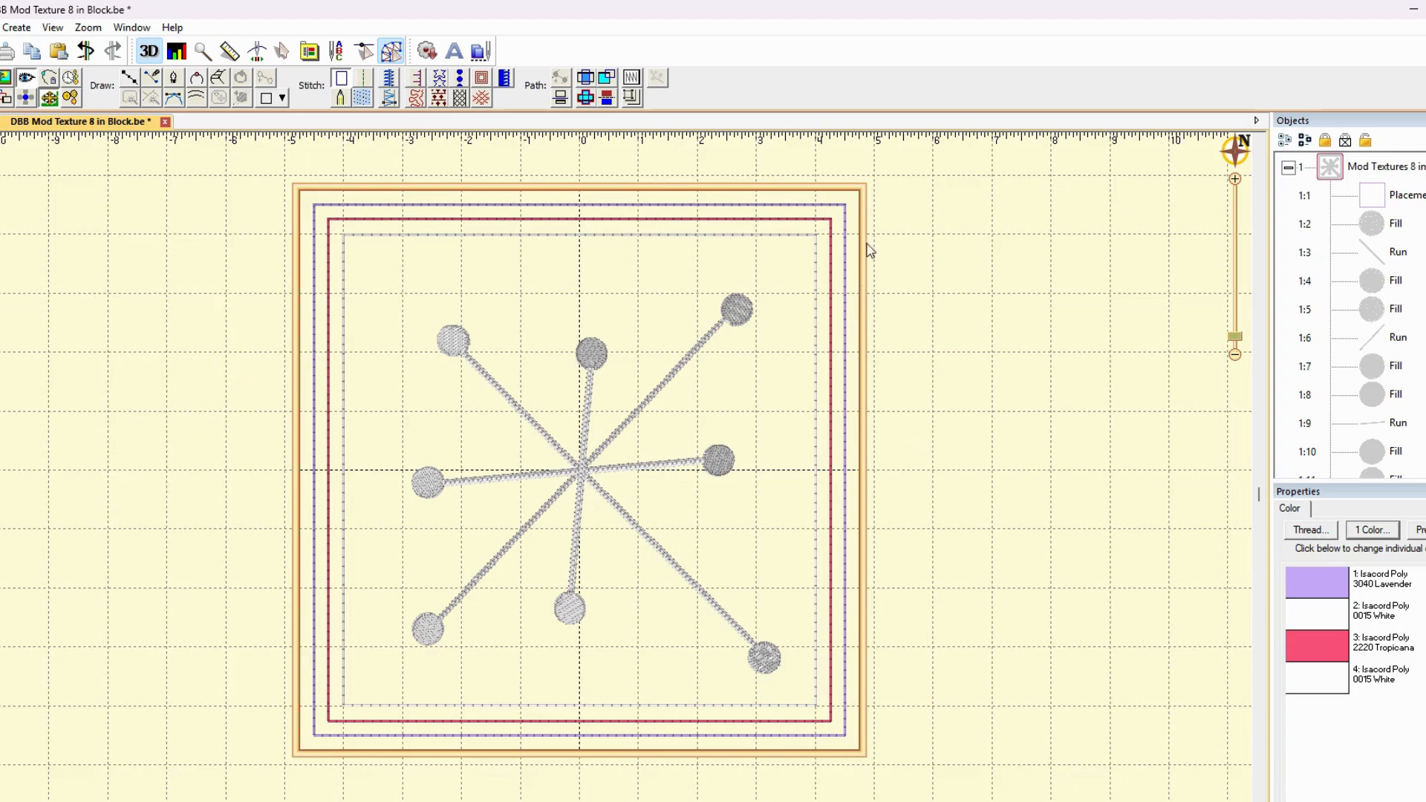
- Examine the starburst's stitch density in the colored density map, especially where the spokes cross at the center
{"action": "left_click", "coordinate": [178, 55]}
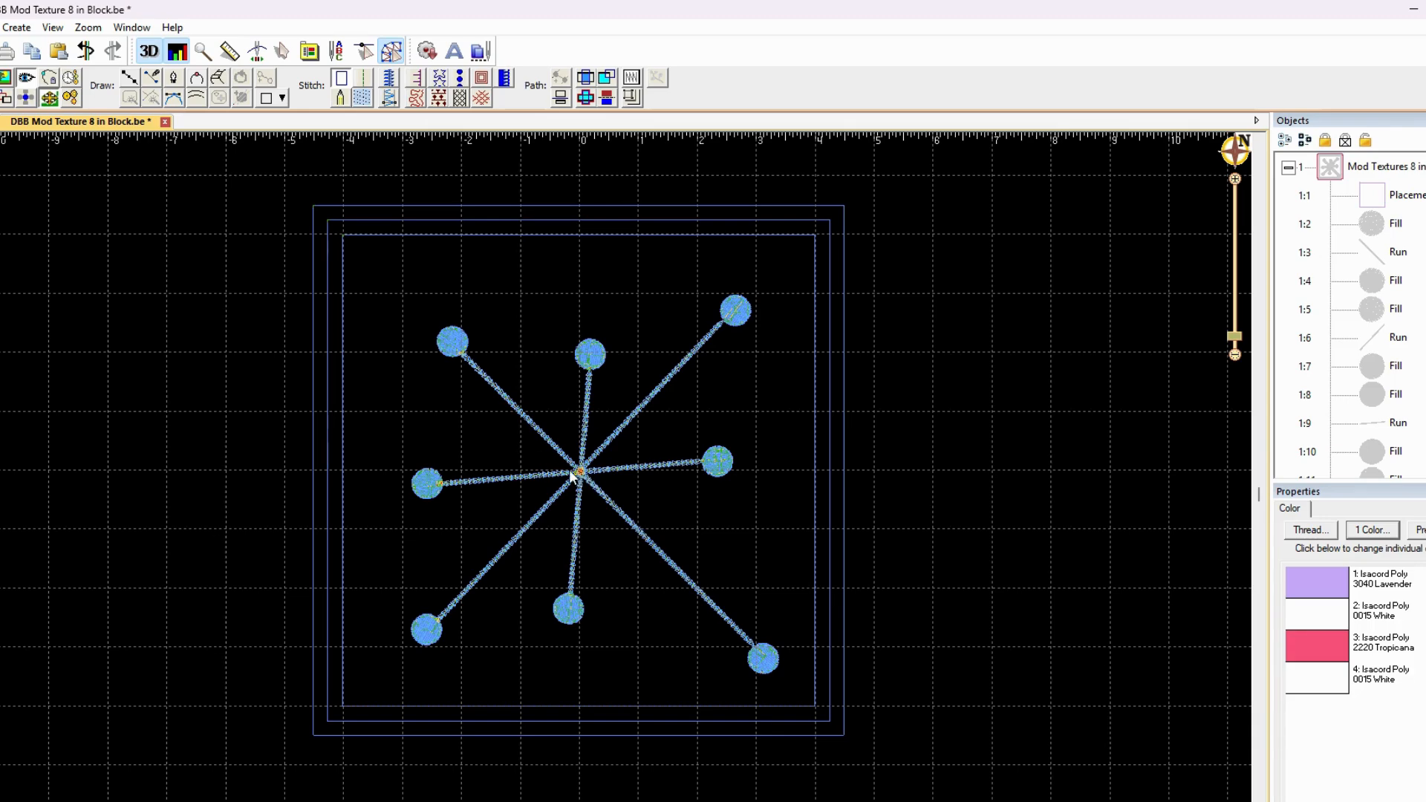
{"action": "scroll", "coordinate": [572, 475], "scroll_direction": "up", "scroll_amount": 5}
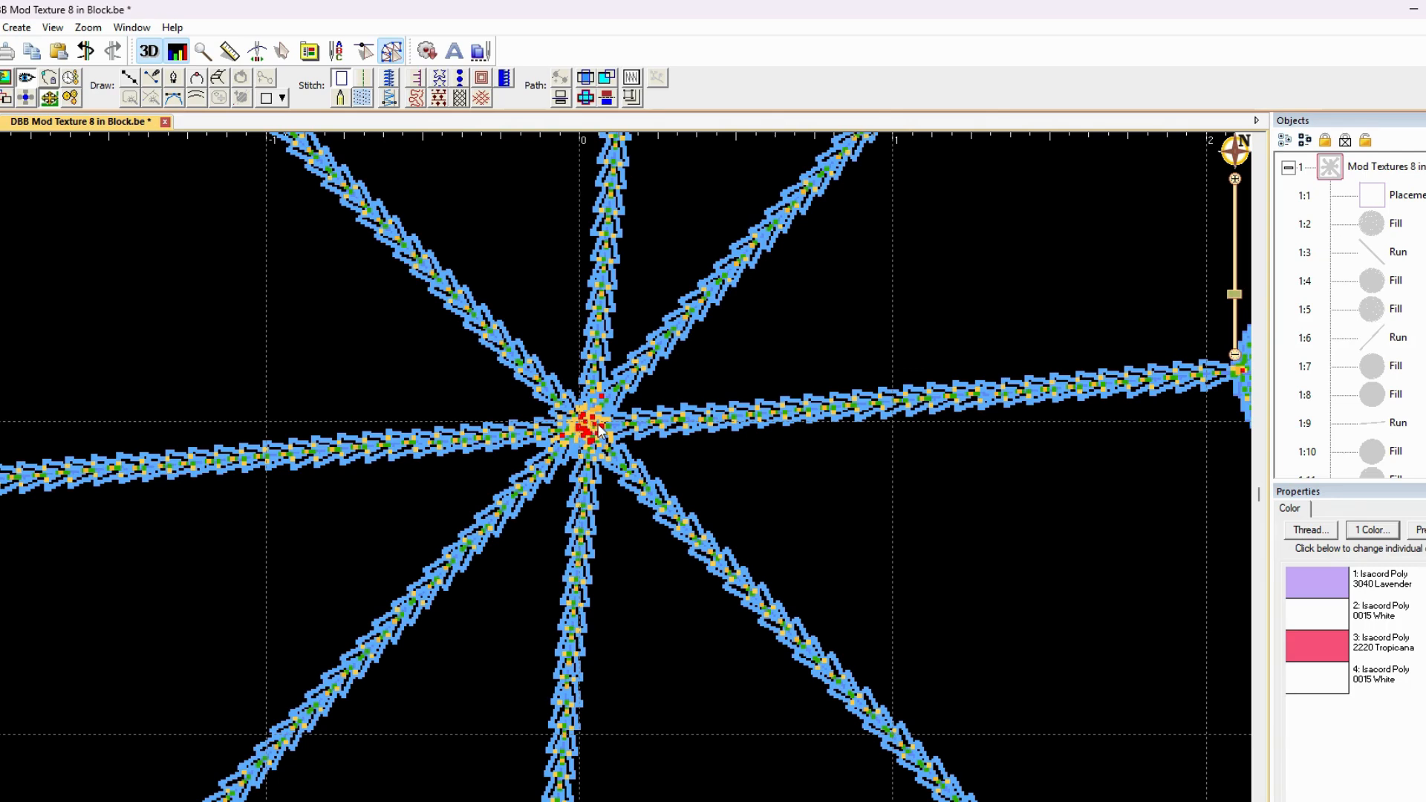
{"action": "scroll", "coordinate": [572, 427], "scroll_direction": "down", "scroll_amount": 2}
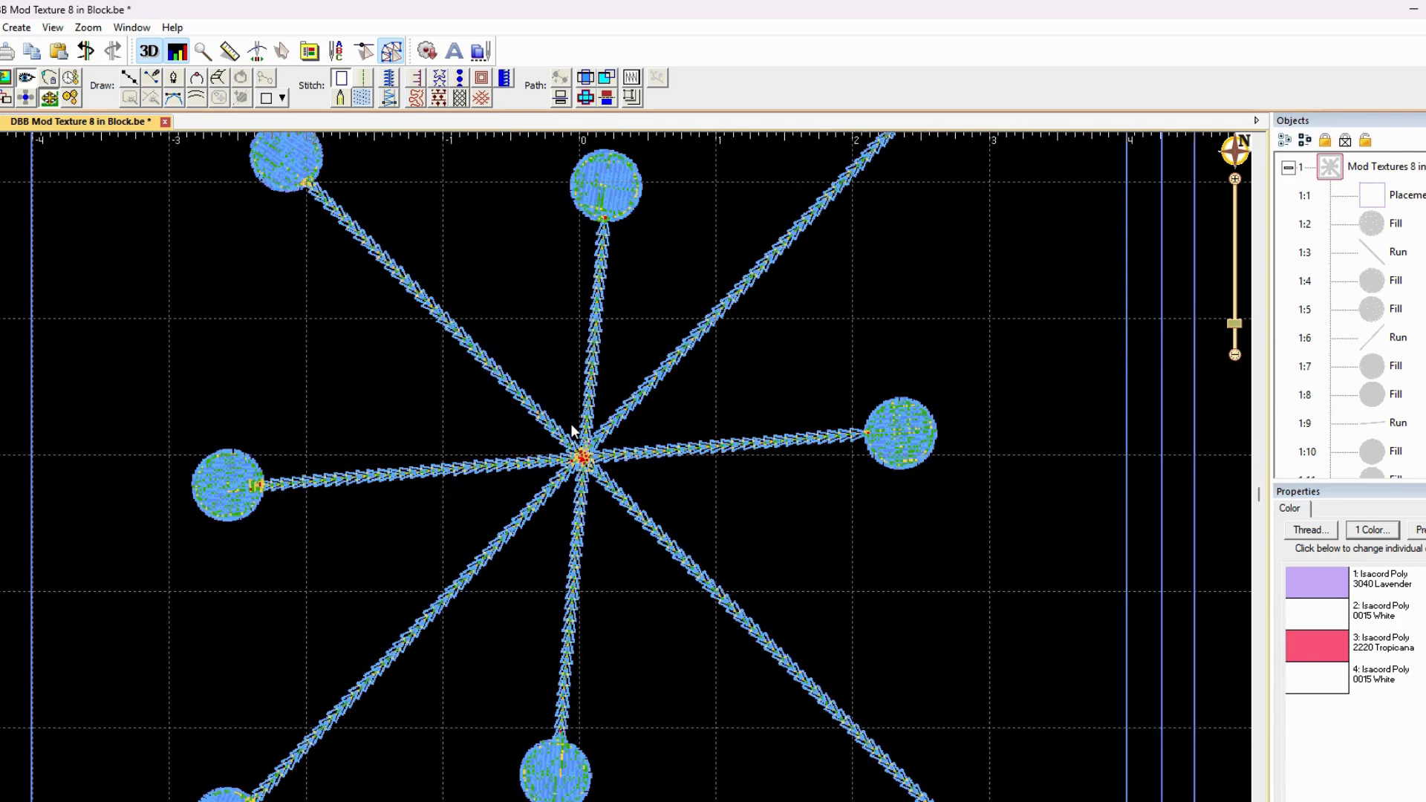
{"action": "scroll", "coordinate": [571, 424], "scroll_direction": "down", "scroll_amount": 2}
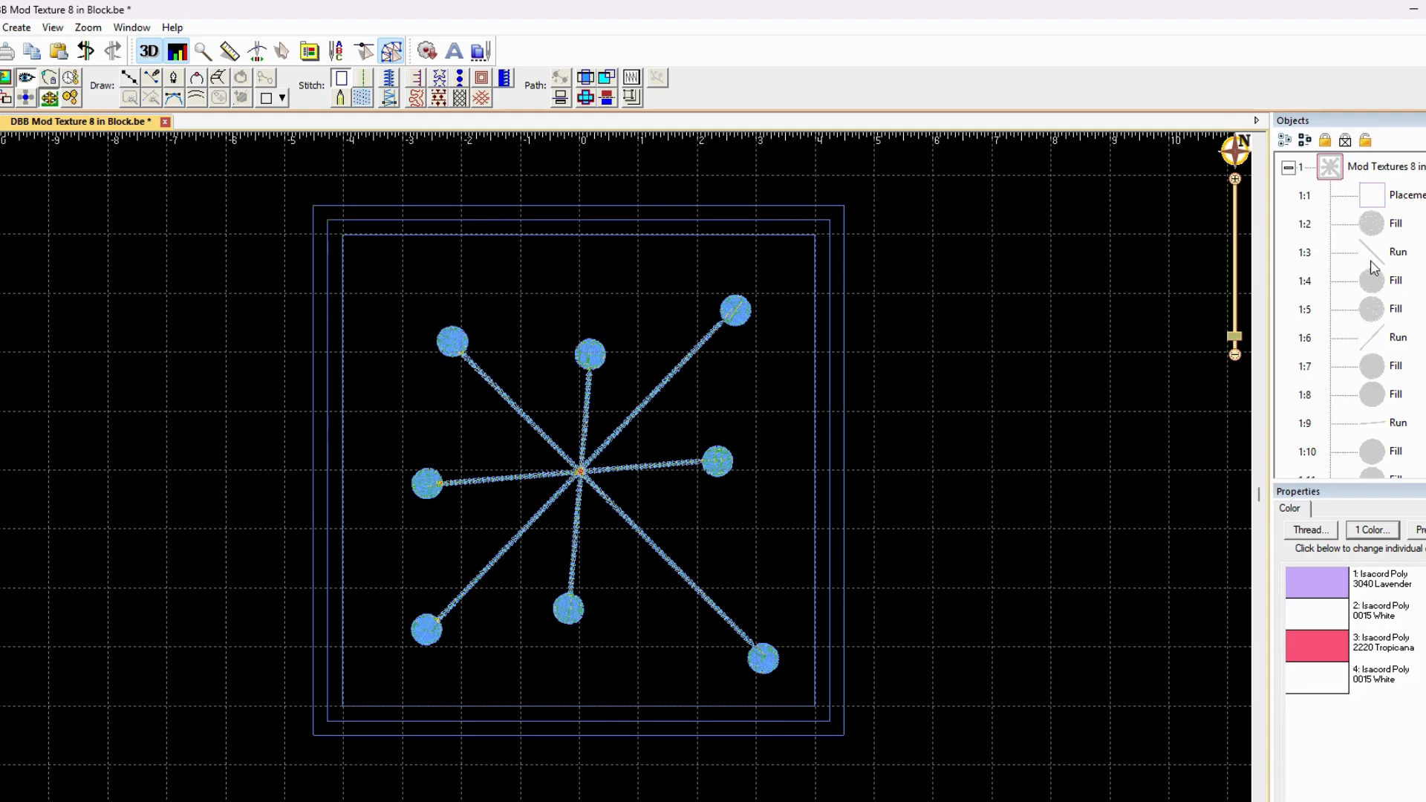
- Inspect the overlapping stitches at the starburst's center in the green stitch view, and return to the normal 3D display
{"action": "left_click", "coordinate": [178, 57]}
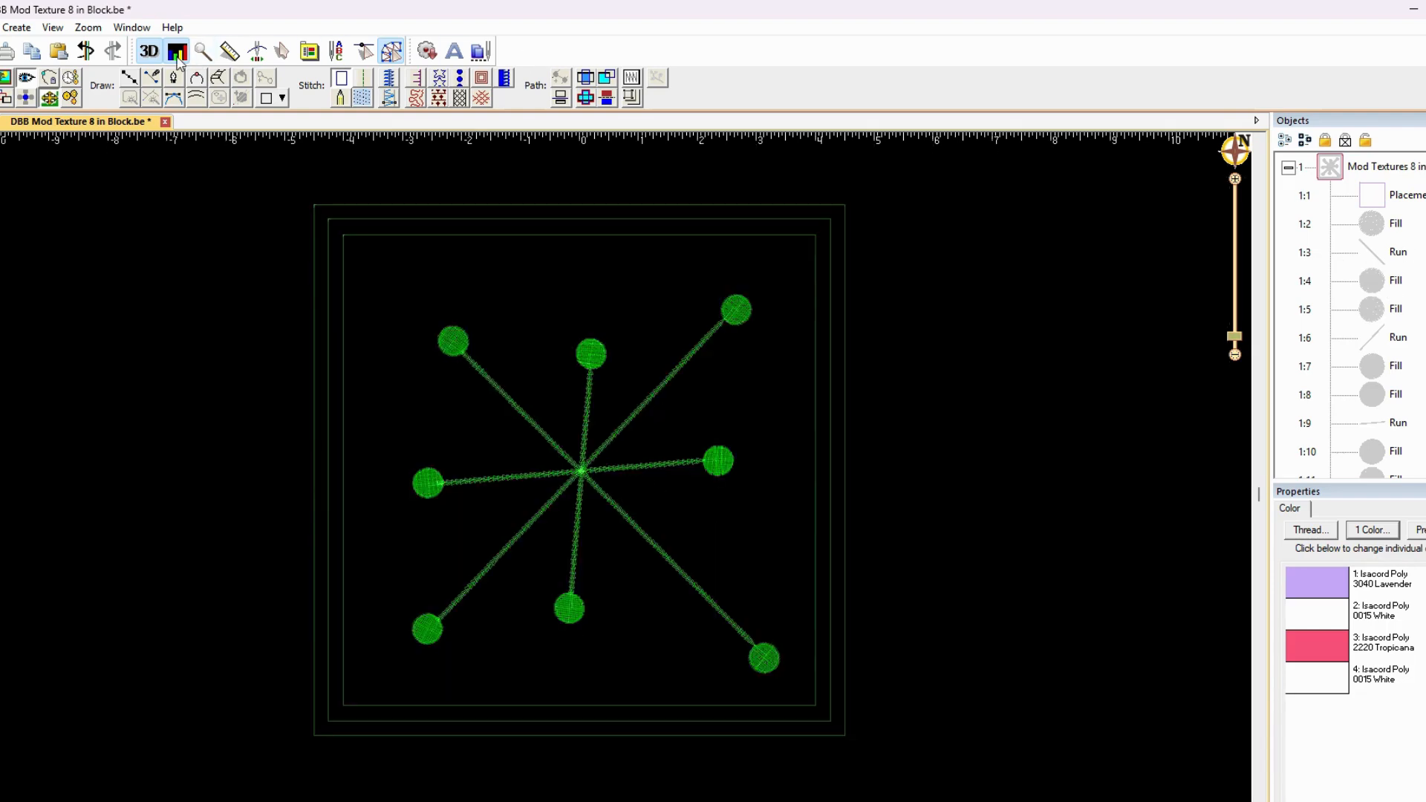
{"action": "scroll", "coordinate": [601, 422], "scroll_direction": "up", "scroll_amount": 3}
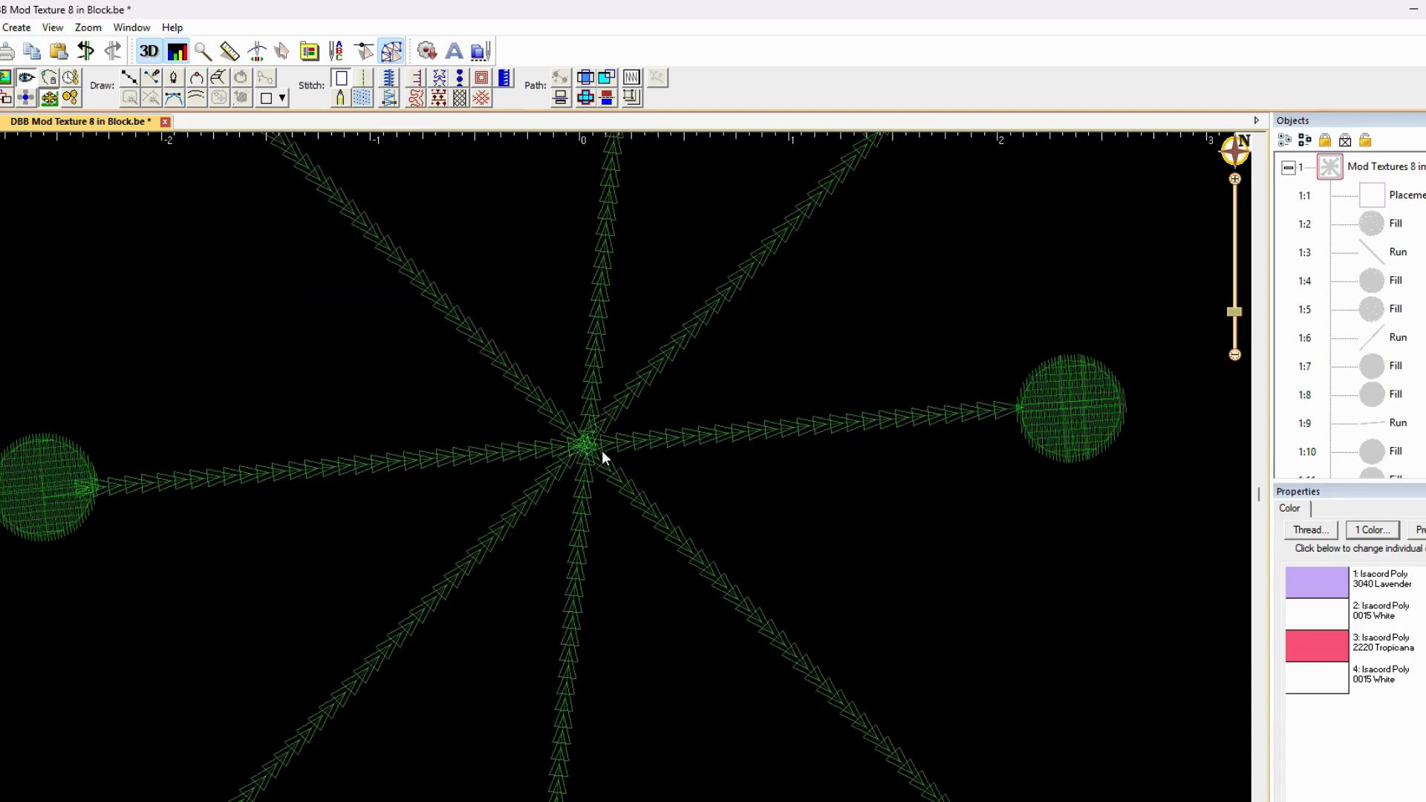
{"action": "scroll", "coordinate": [602, 450], "scroll_direction": "up", "scroll_amount": 2}
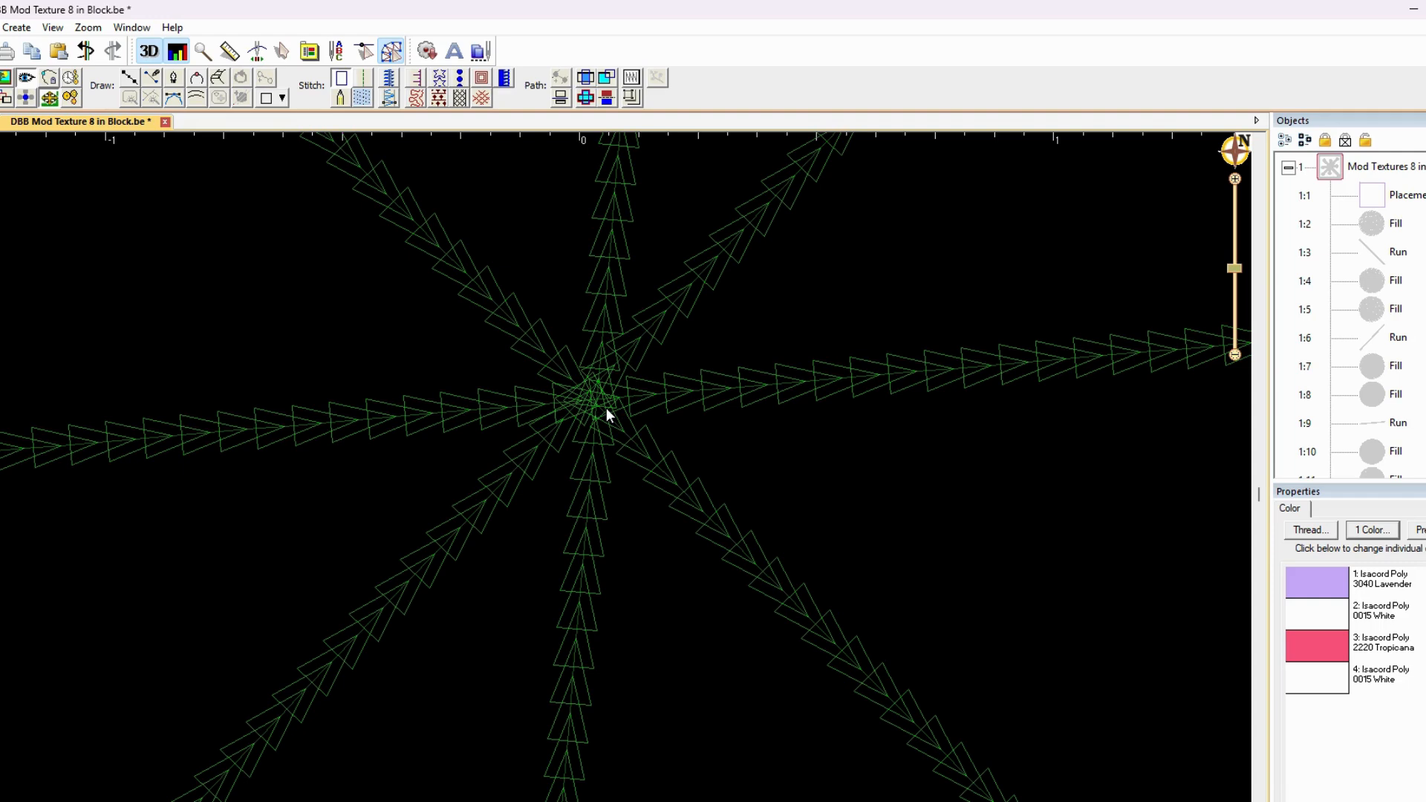
{"action": "scroll", "coordinate": [626, 403], "scroll_direction": "down", "scroll_amount": 3}
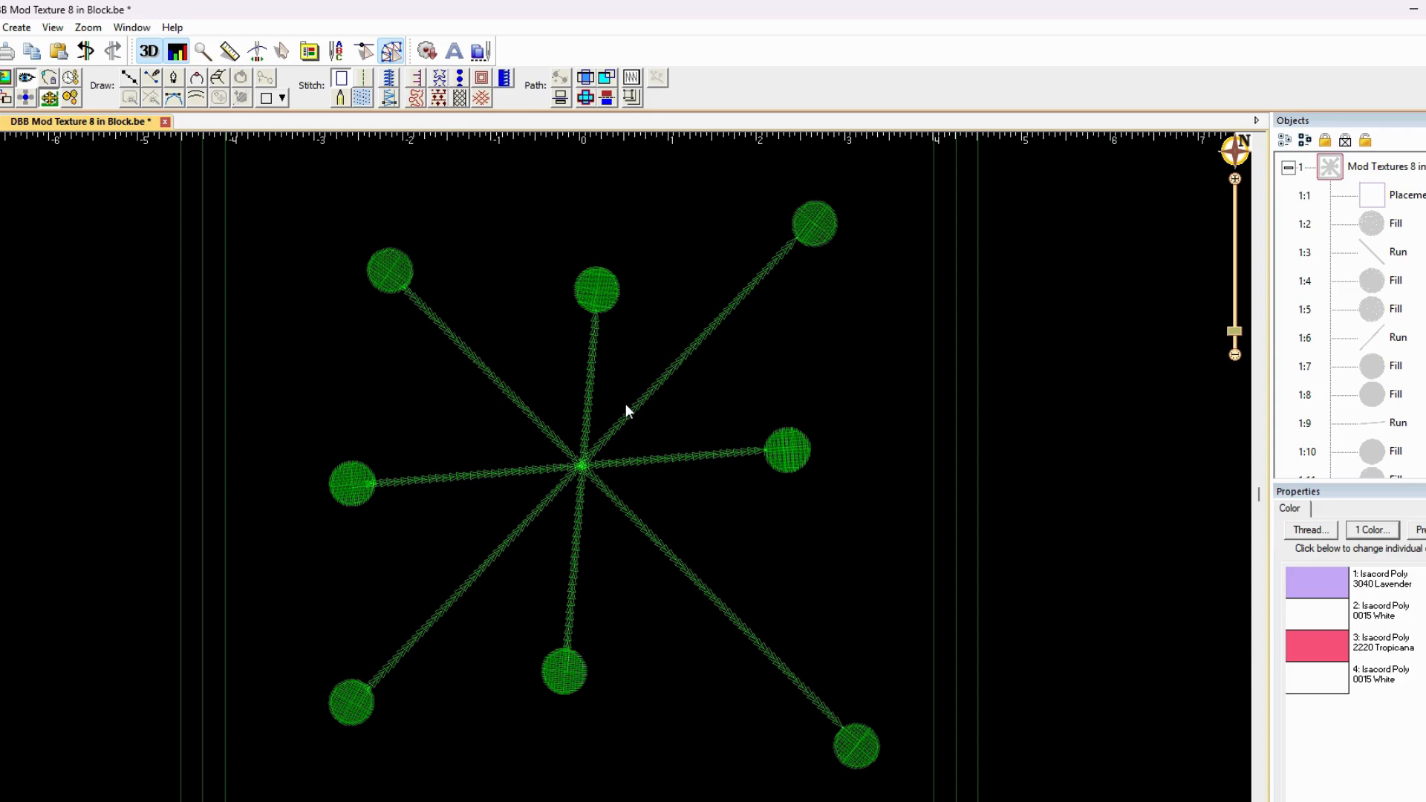
{"action": "left_click", "coordinate": [176, 54]}
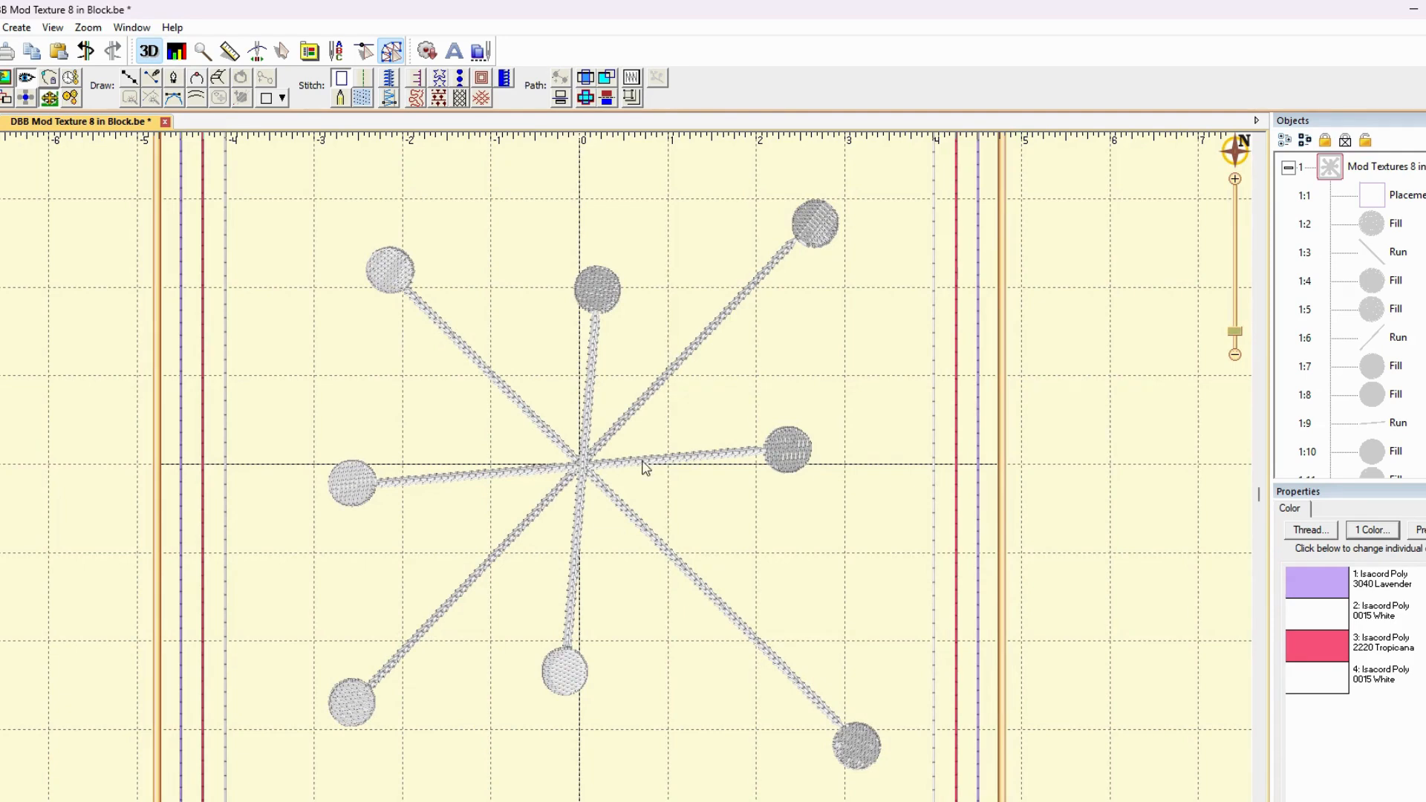
- Draw an open point line from the upper-left circle through the starburst's center to the lower-left circle
{"action": "left_click", "coordinate": [129, 77]}
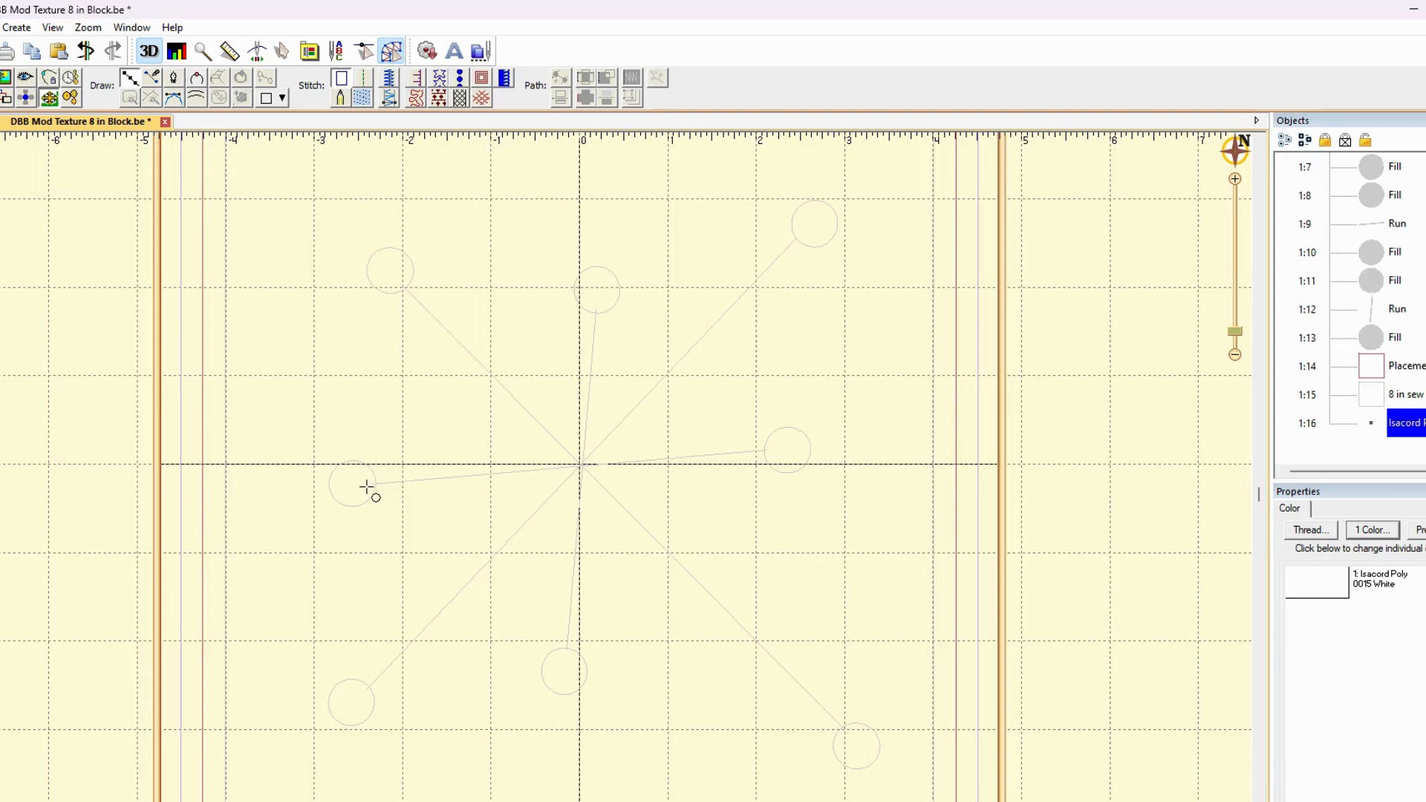
{"action": "left_click", "coordinate": [405, 288]}
{"action": "left_click", "coordinate": [581, 464]}
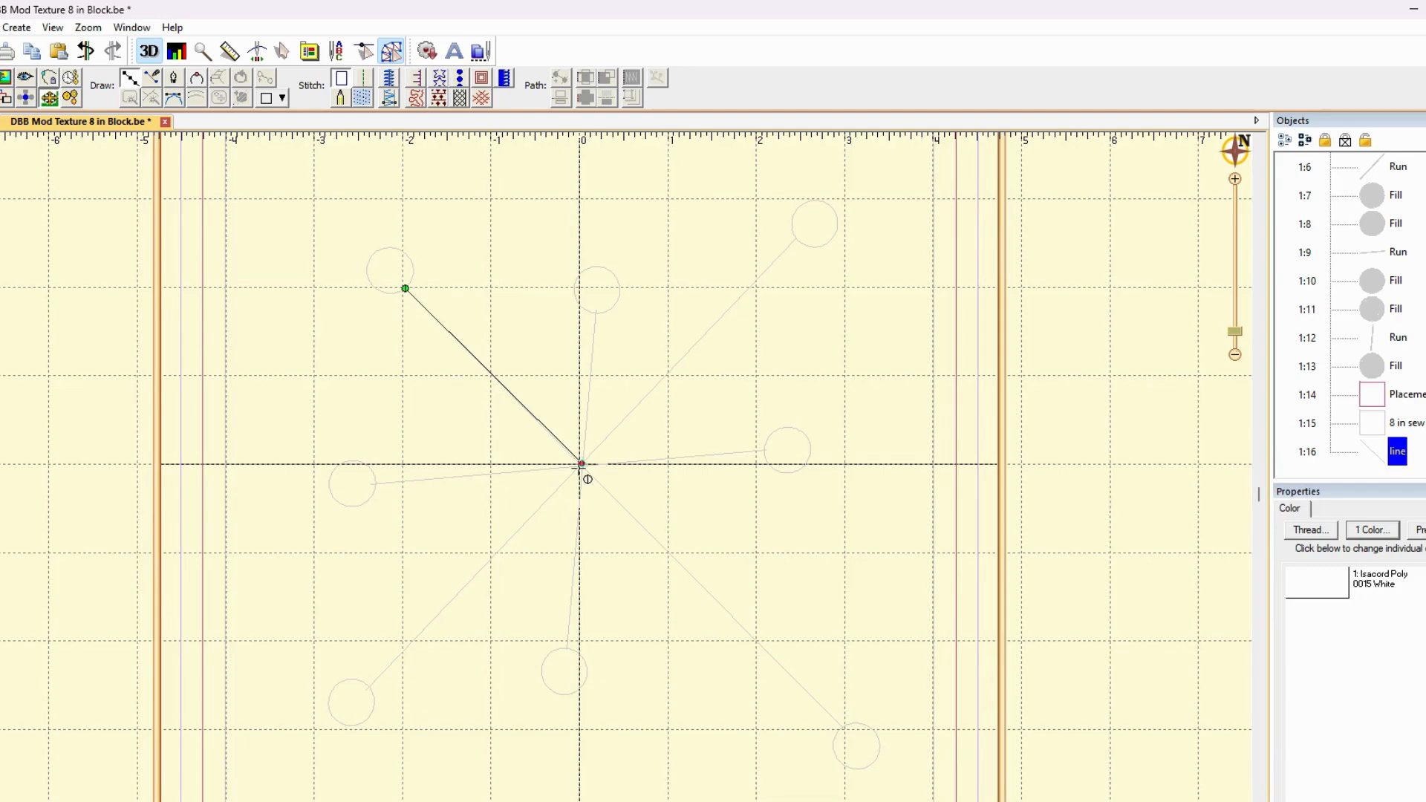
{"action": "left_click", "coordinate": [368, 688]}
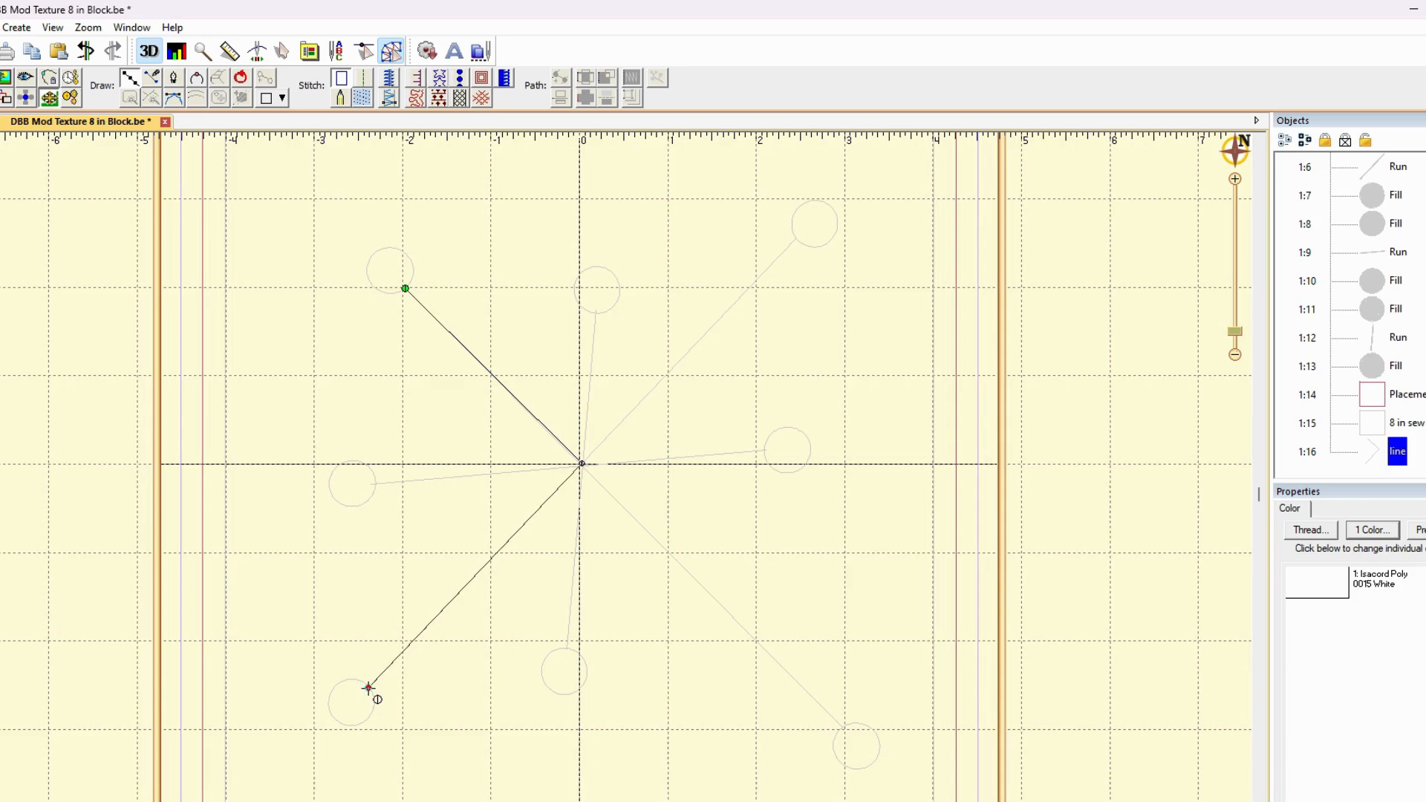
{"action": "key", "text": "Return"}
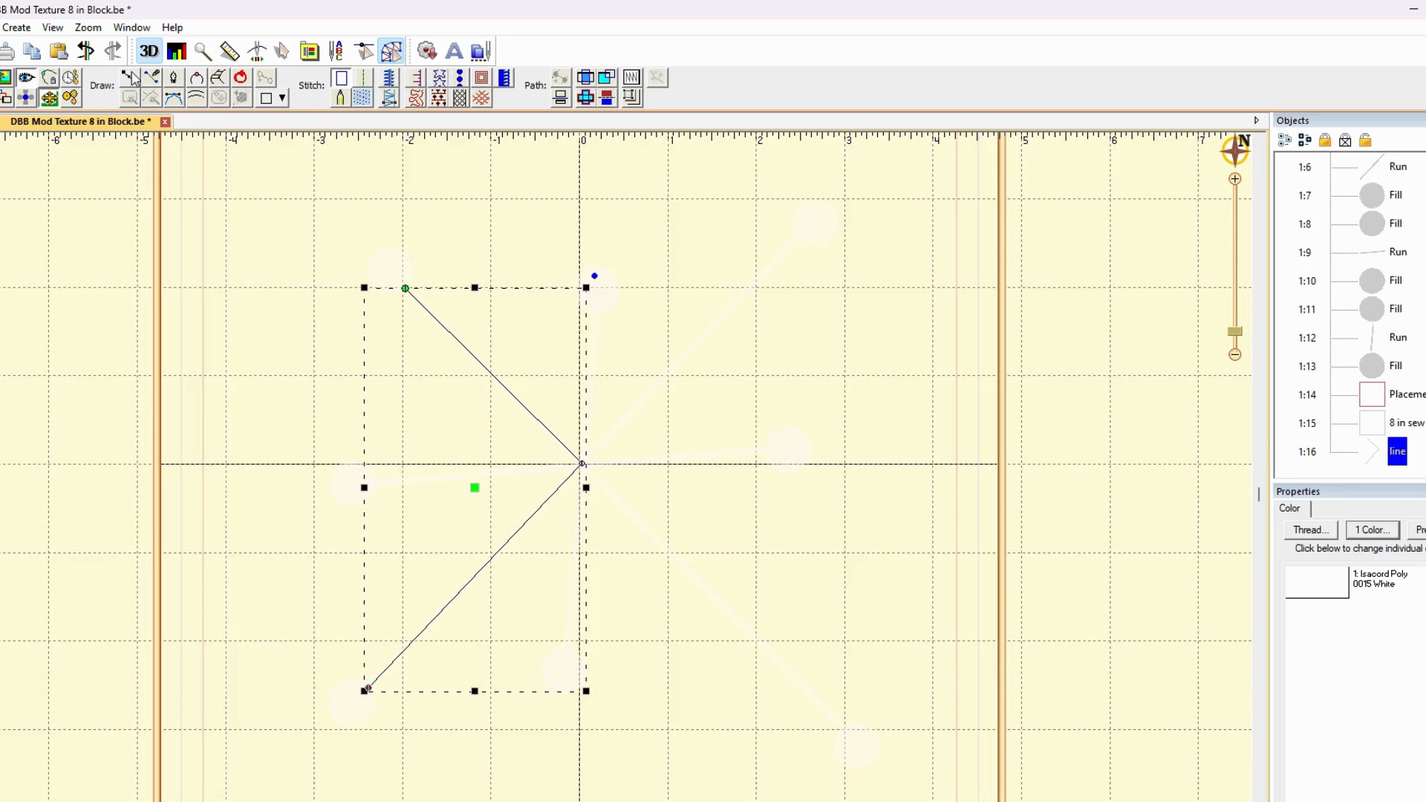
{"action": "left_click", "coordinate": [129, 77]}
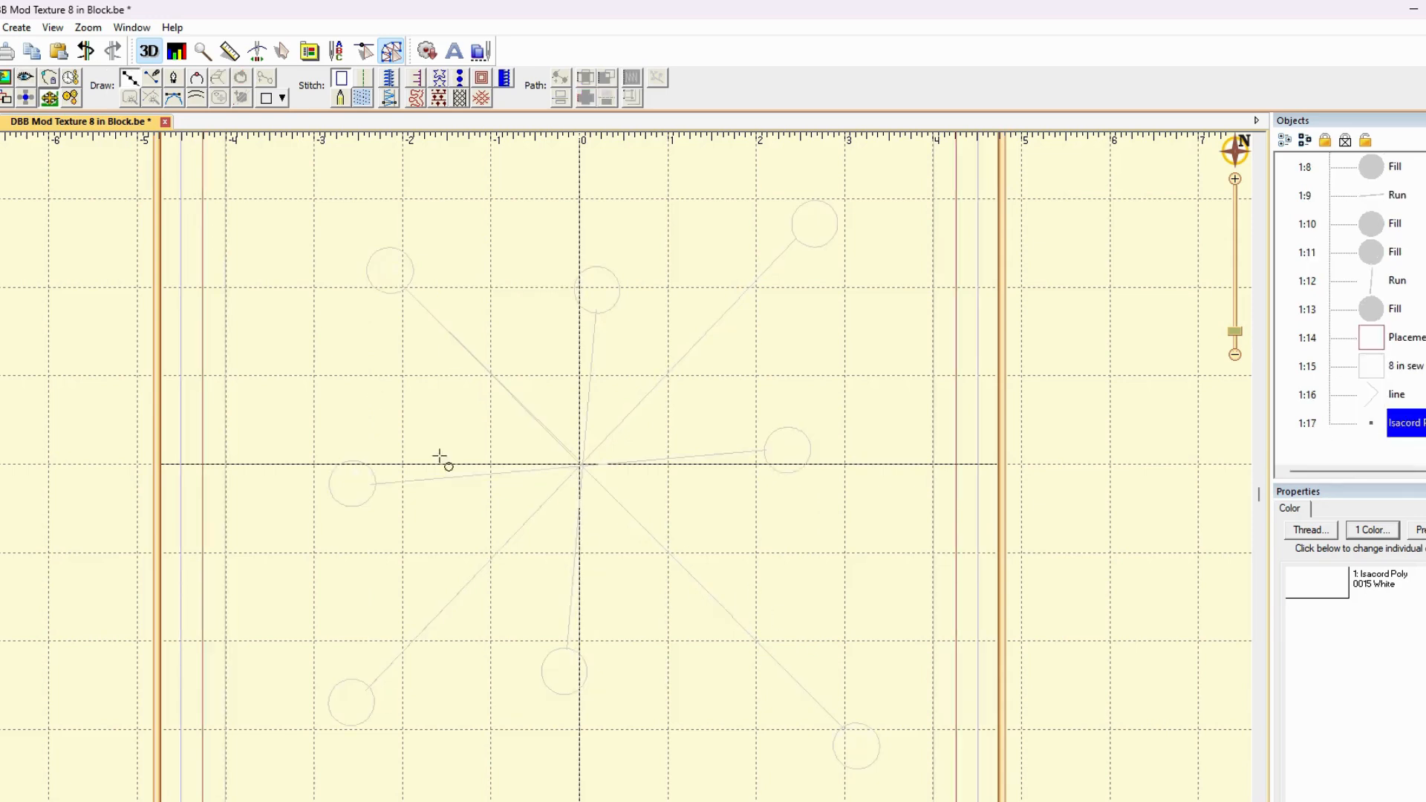
{"action": "left_click", "coordinate": [377, 483]}
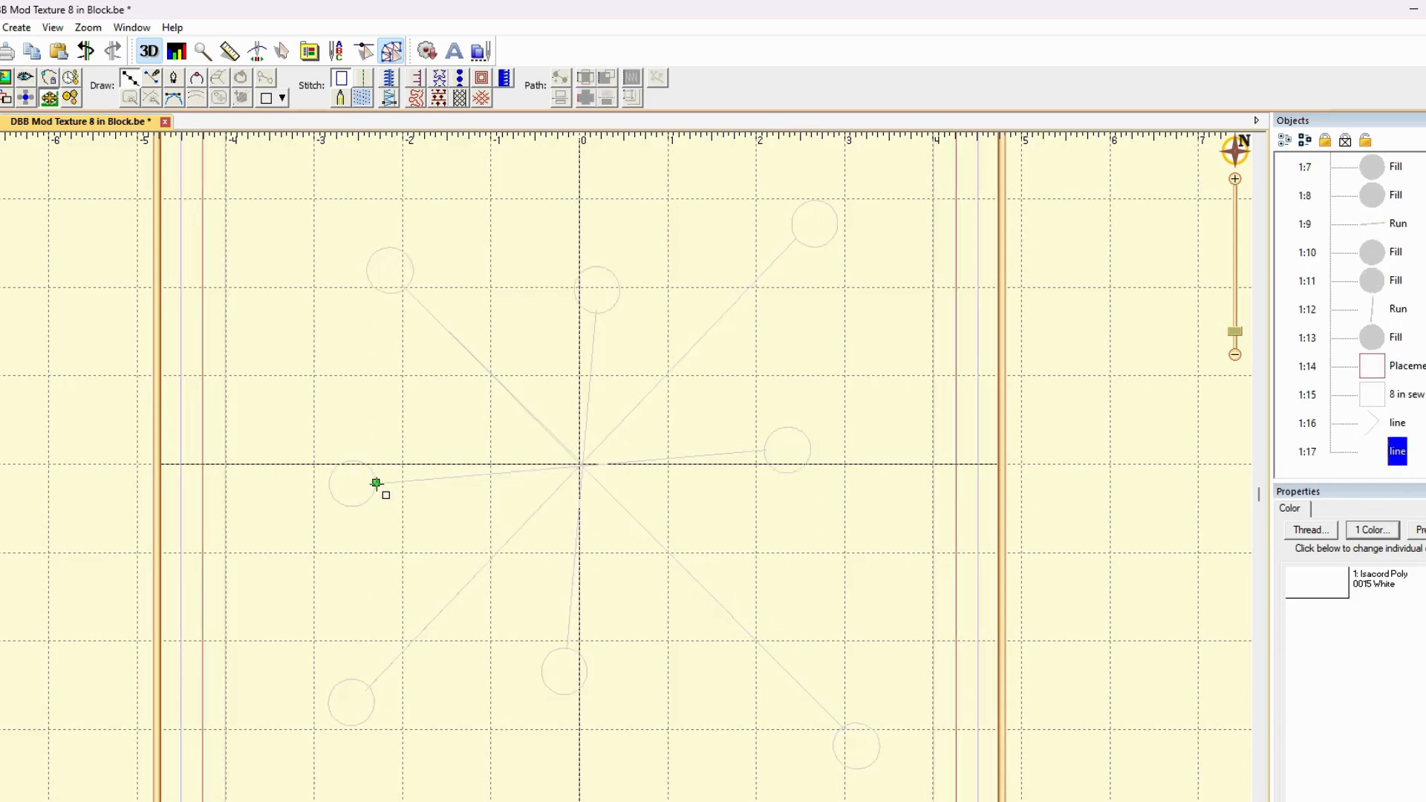
{"action": "left_click", "coordinate": [582, 466]}
{"action": "left_click", "coordinate": [596, 314]}
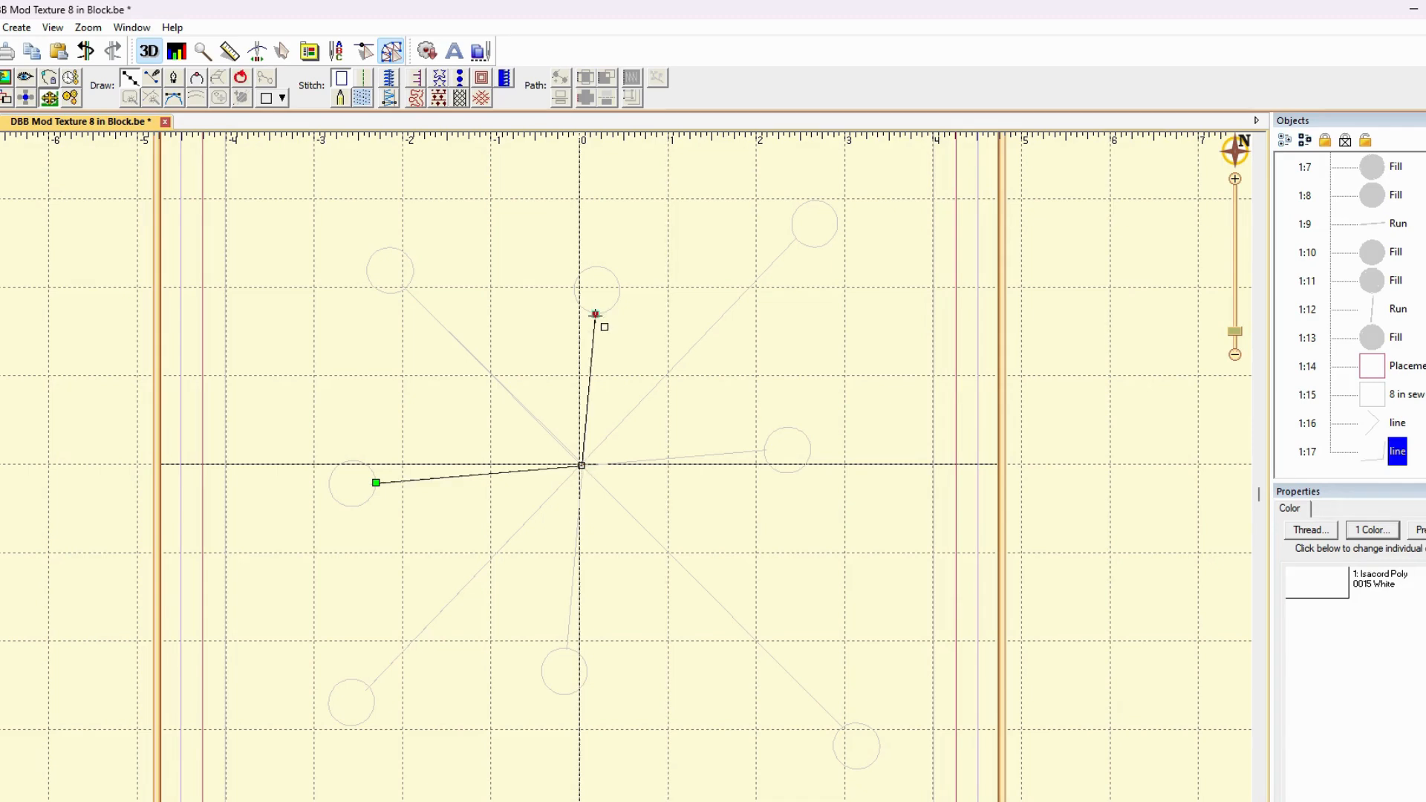
{"action": "key", "text": "Return"}
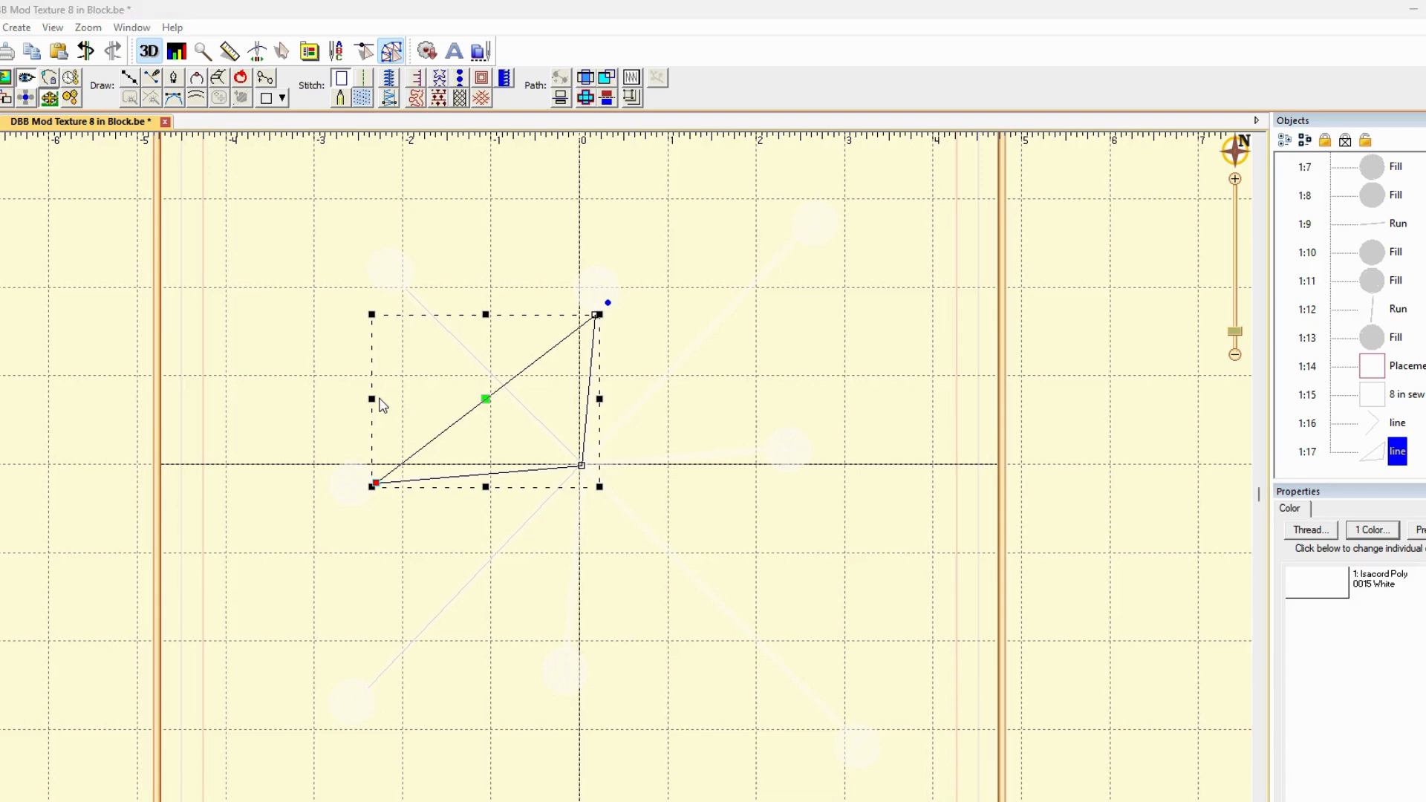
{"action": "left_click", "coordinate": [382, 406]}
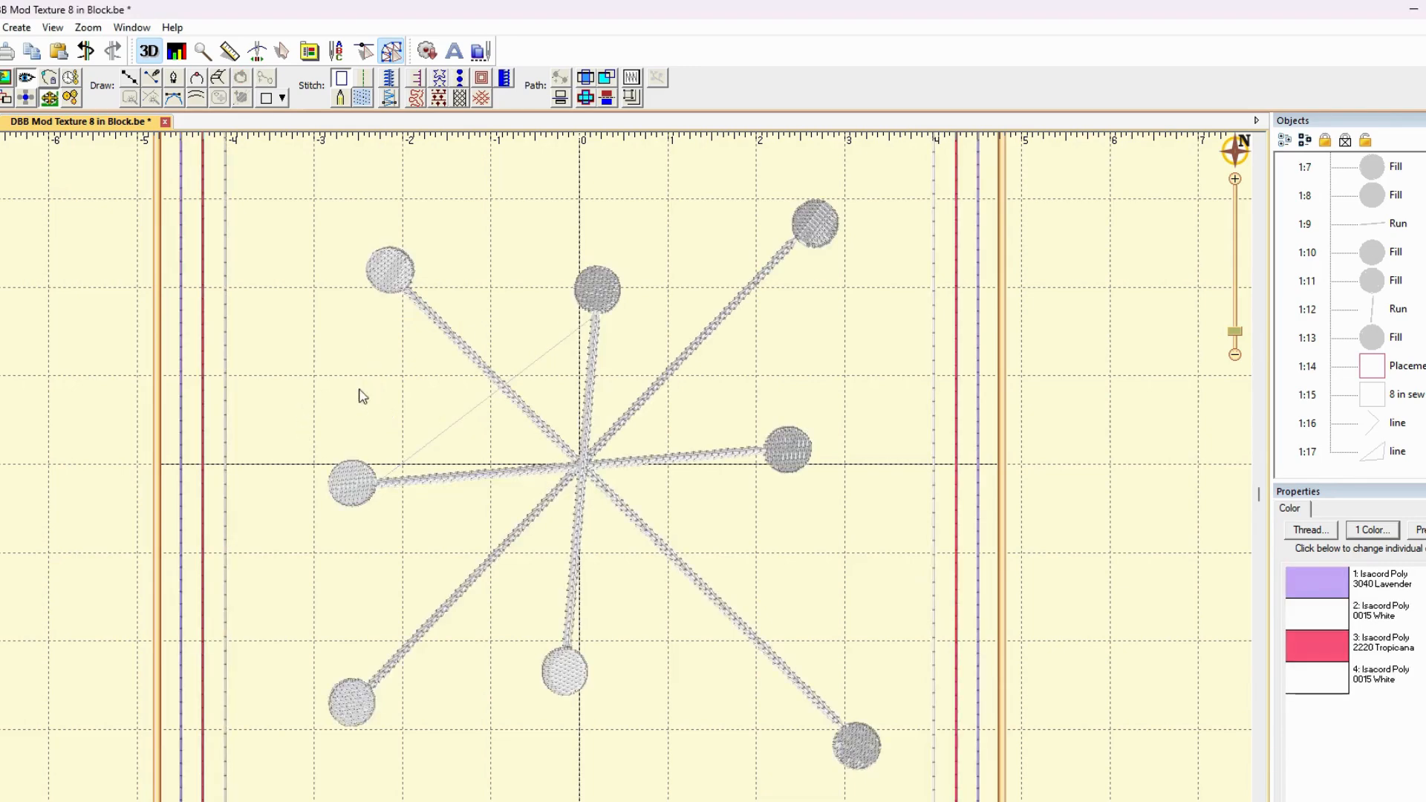
{"action": "left_click", "coordinate": [439, 437]}
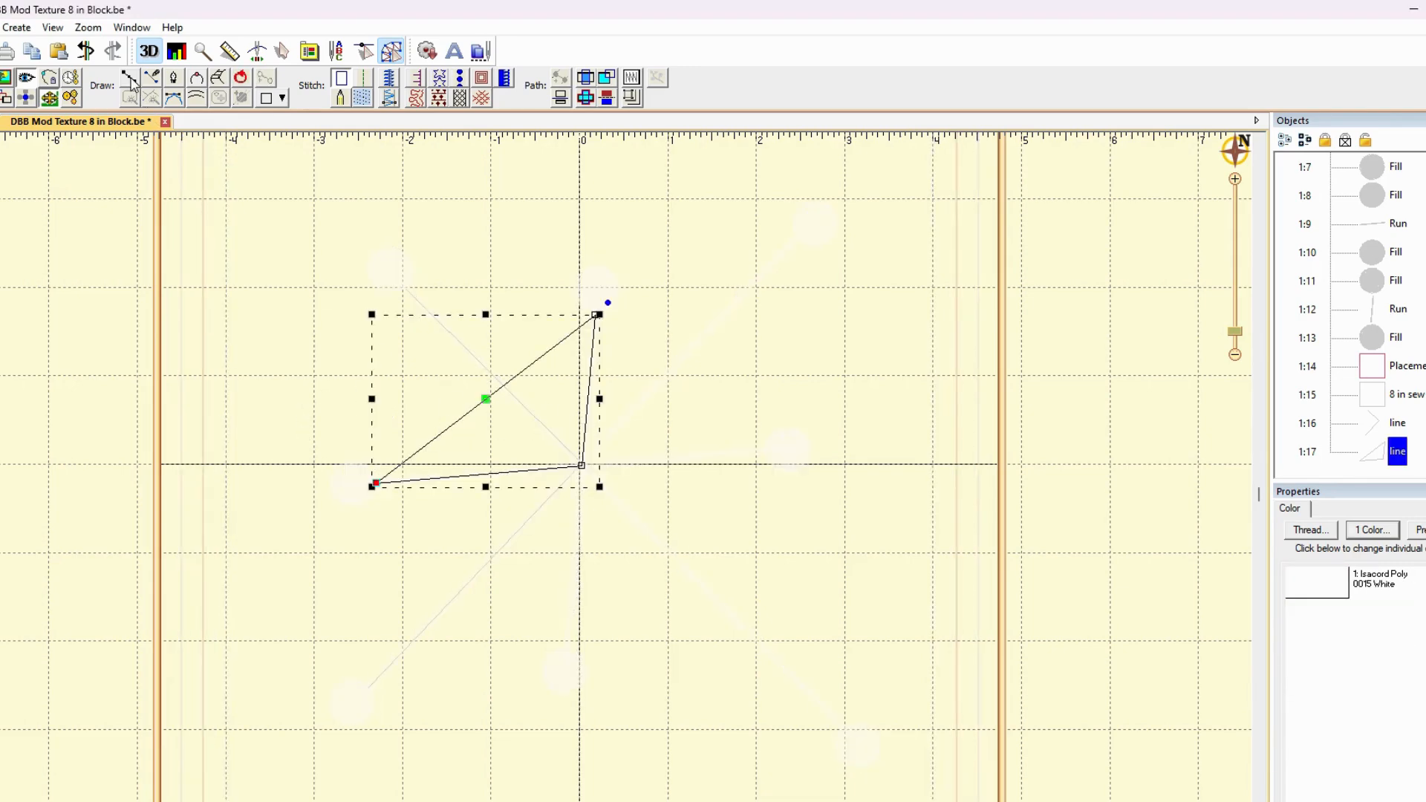
{"action": "left_click", "coordinate": [81, 54]}
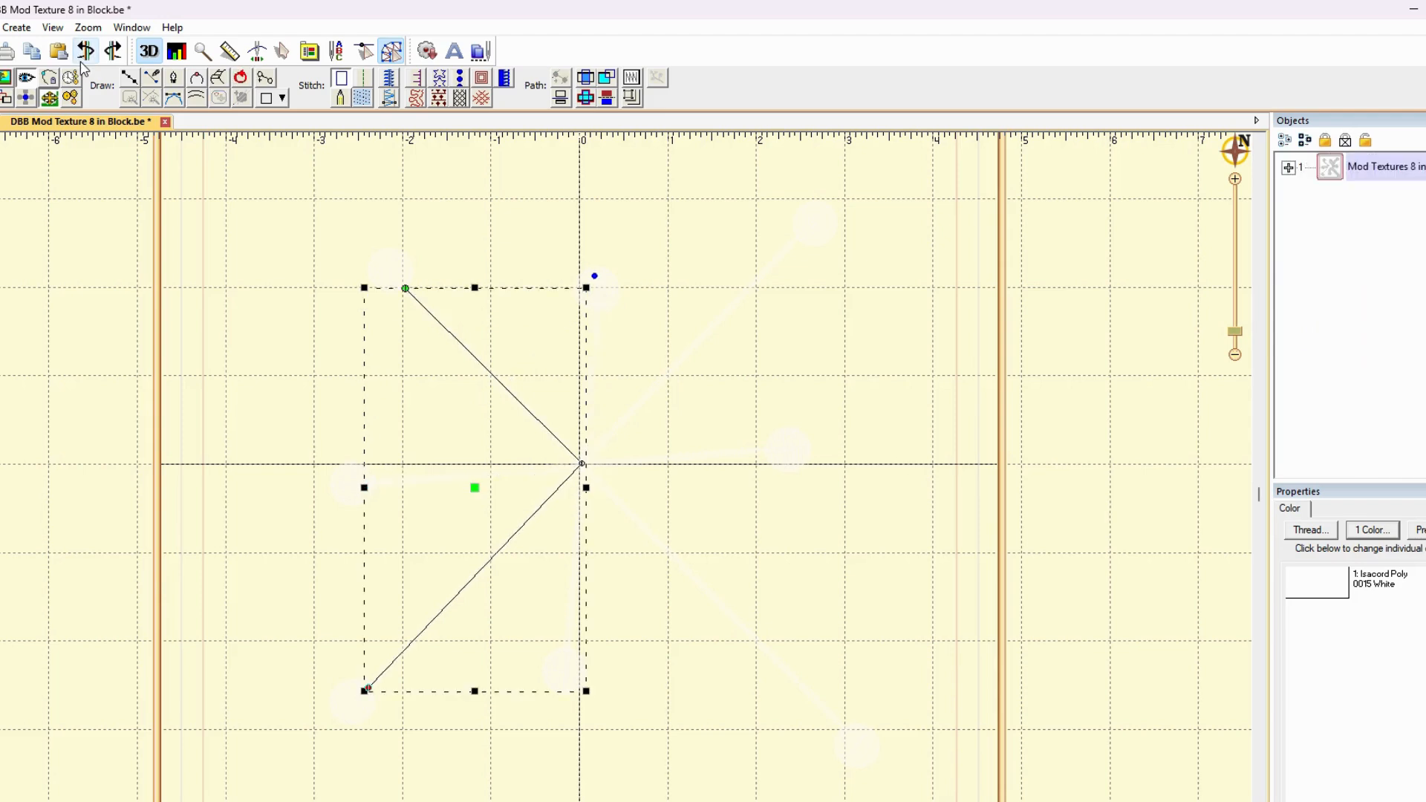
{"action": "left_click", "coordinate": [230, 261]}
- Draw an open point line from the middle-left circle through the starburst's center to the top center circle
{"action": "left_click", "coordinate": [129, 77]}
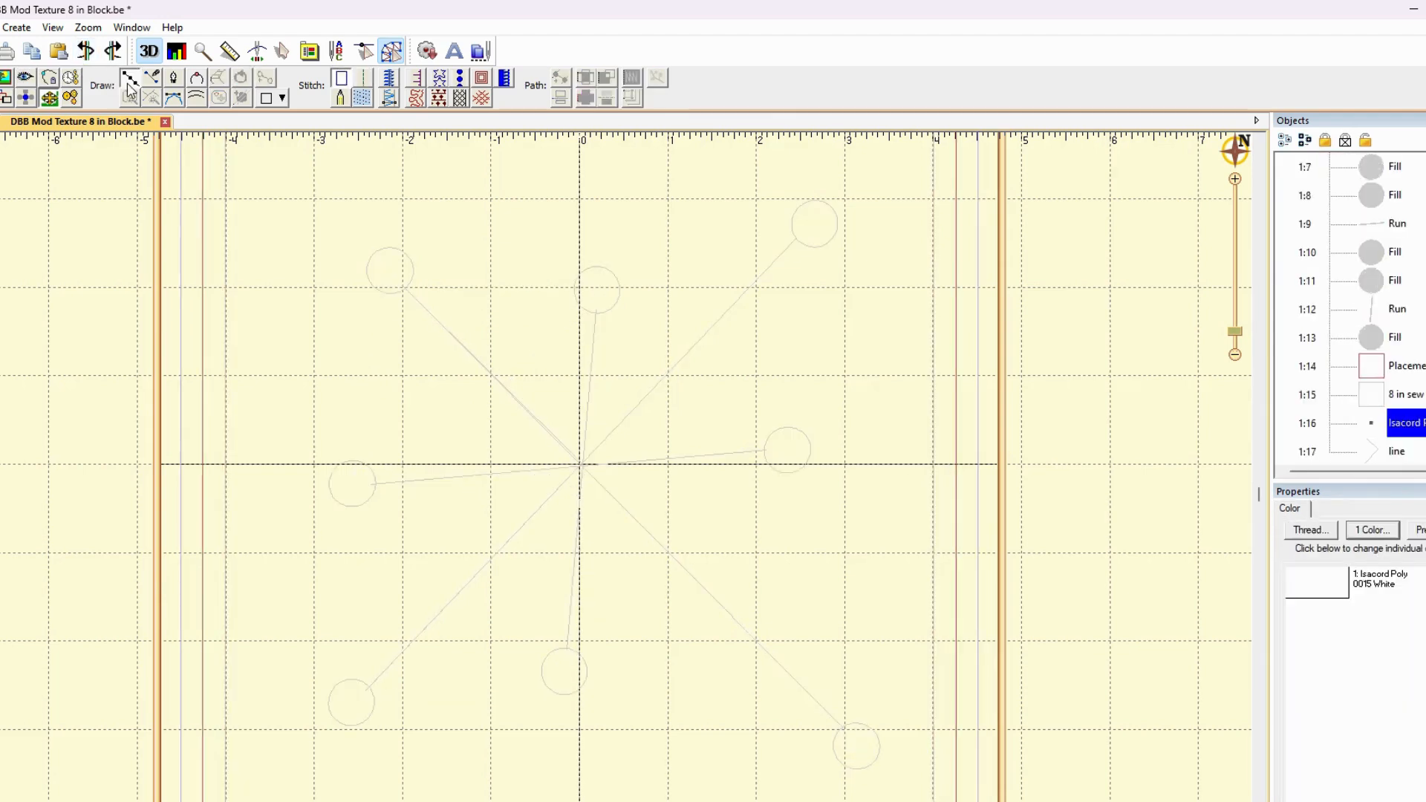
{"action": "left_click", "coordinate": [376, 484]}
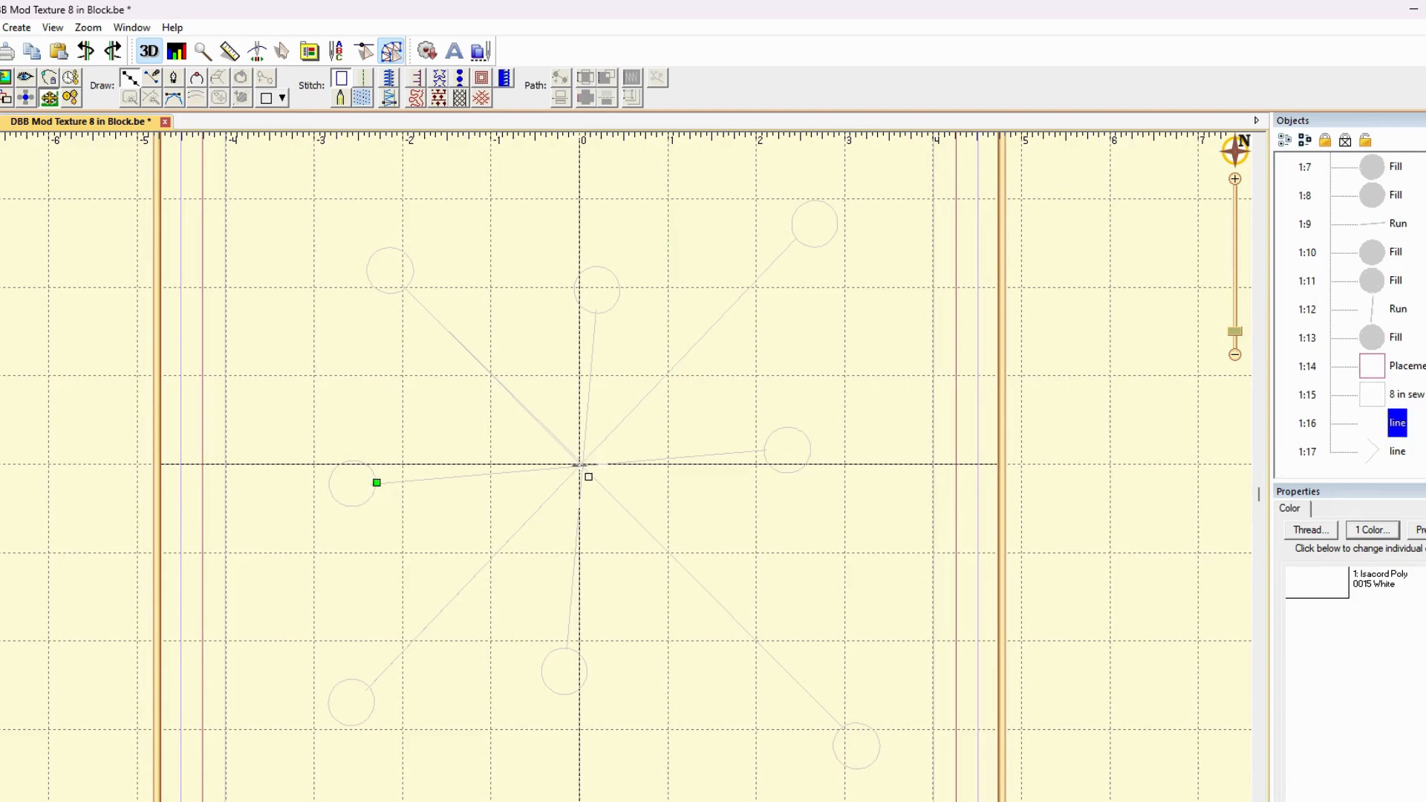
{"action": "left_click", "coordinate": [581, 465]}
{"action": "left_click", "coordinate": [596, 311]}
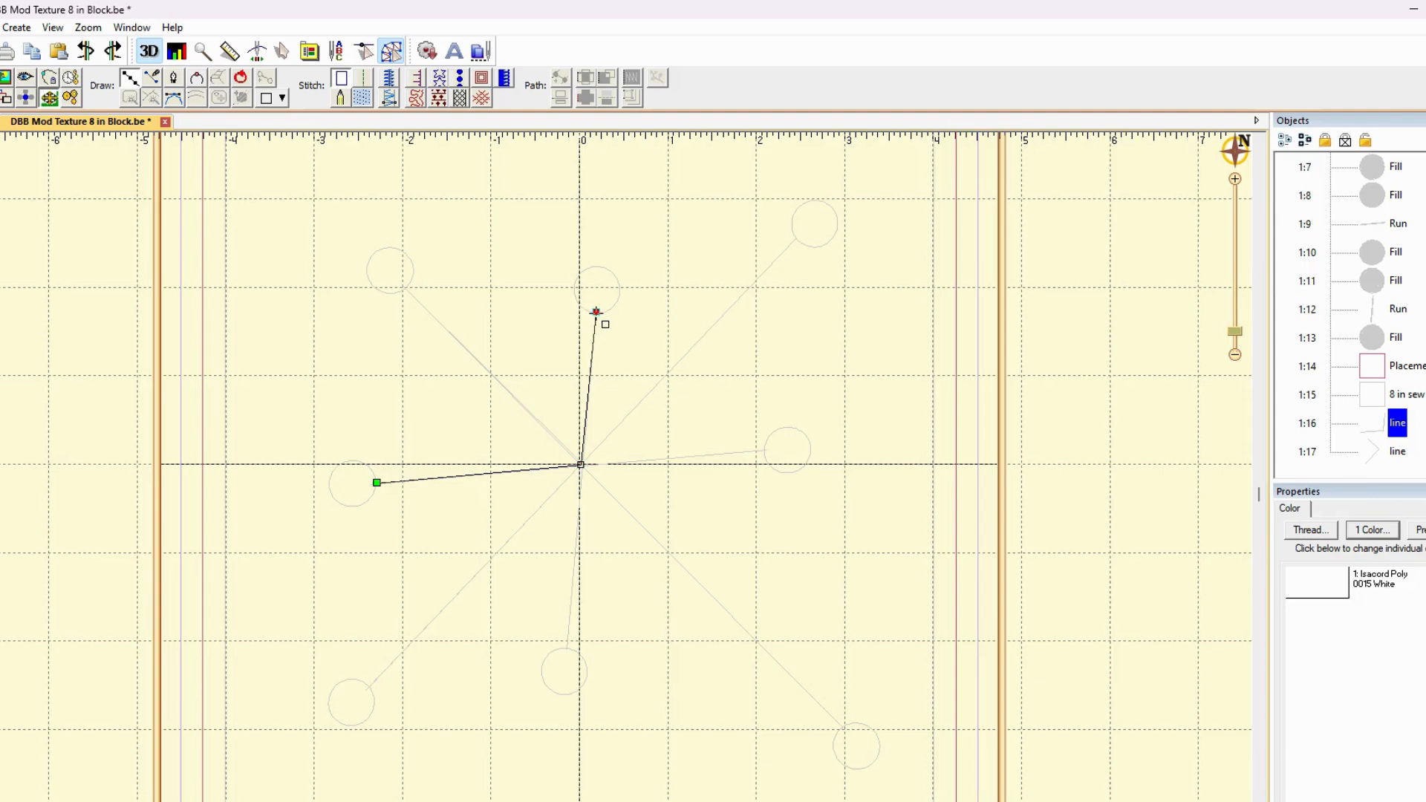
{"action": "key", "text": "Return"}
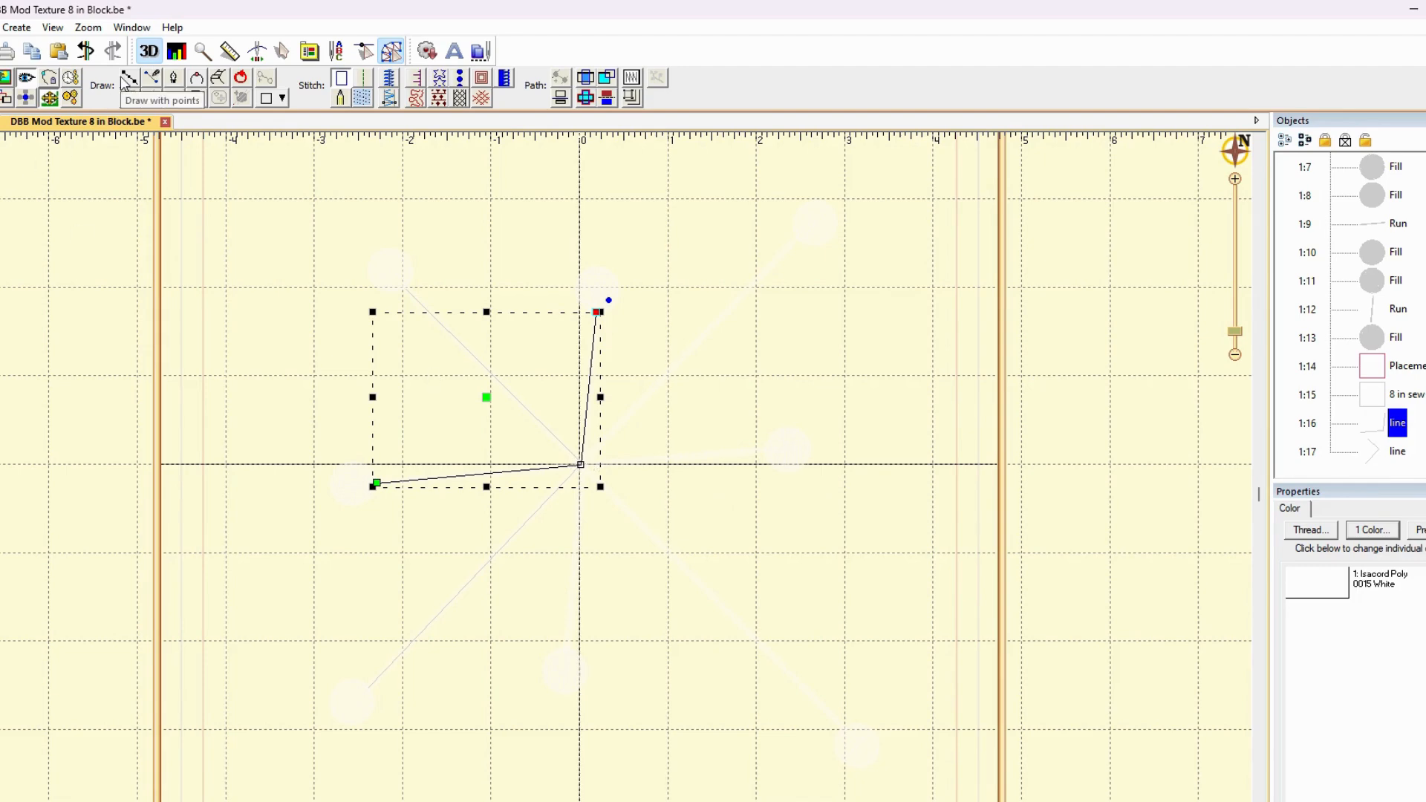
- Draw an open point line from the upper-right circle through the starburst's center to the lower-right circle
{"action": "left_click", "coordinate": [128, 78]}
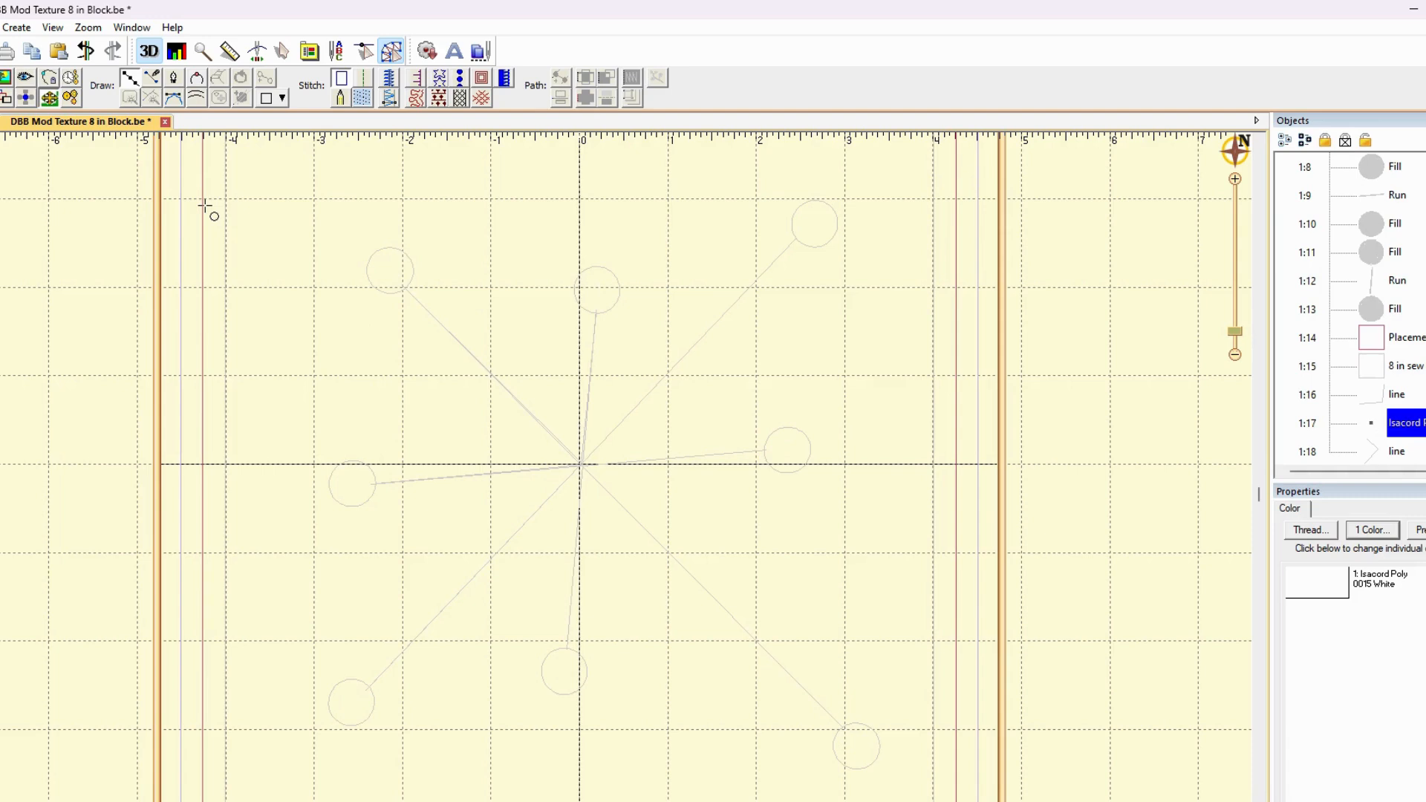
{"action": "left_click", "coordinate": [799, 238]}
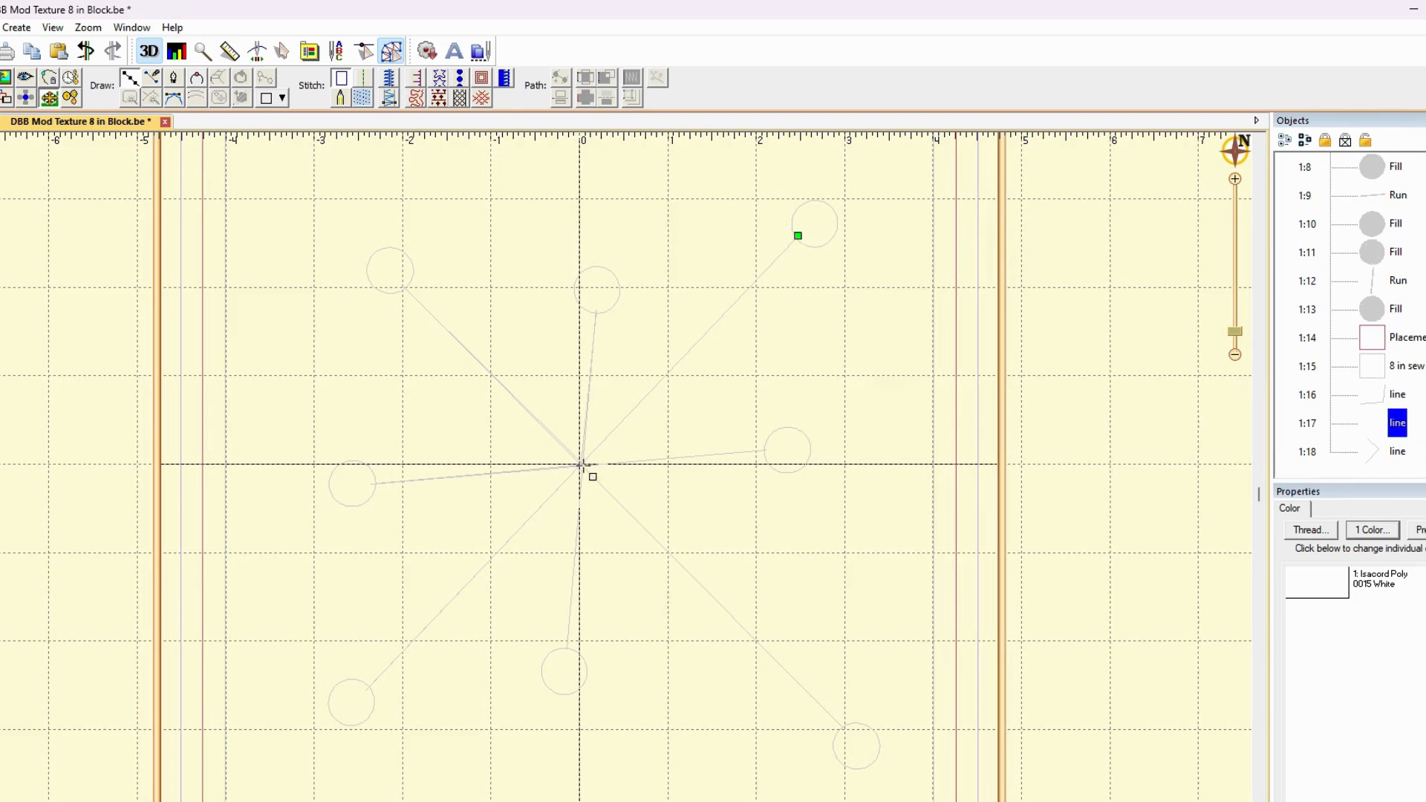
{"action": "left_click", "coordinate": [583, 466]}
{"action": "left_click", "coordinate": [843, 728]}
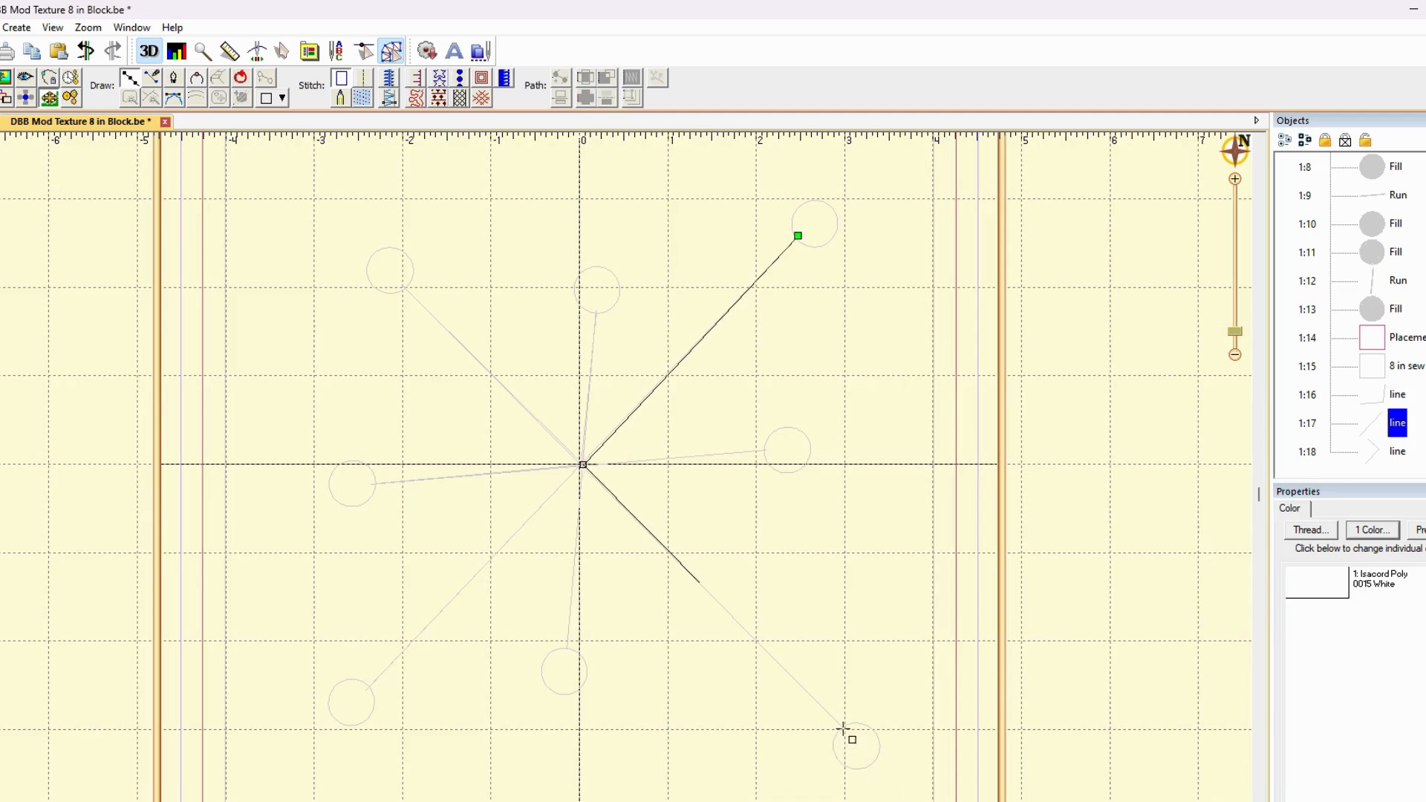
{"action": "key", "text": "Return"}
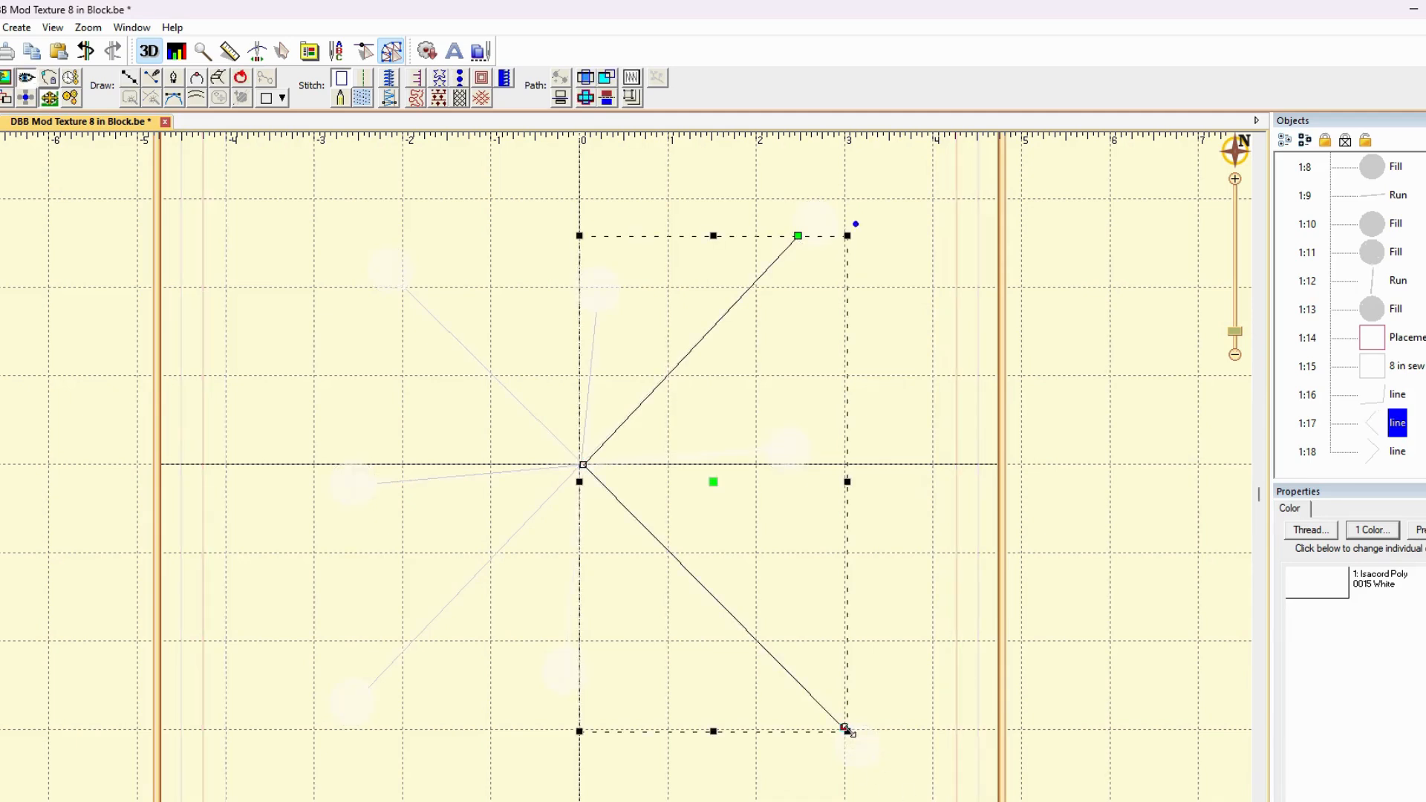
{"action": "left_click", "coordinate": [735, 357]}
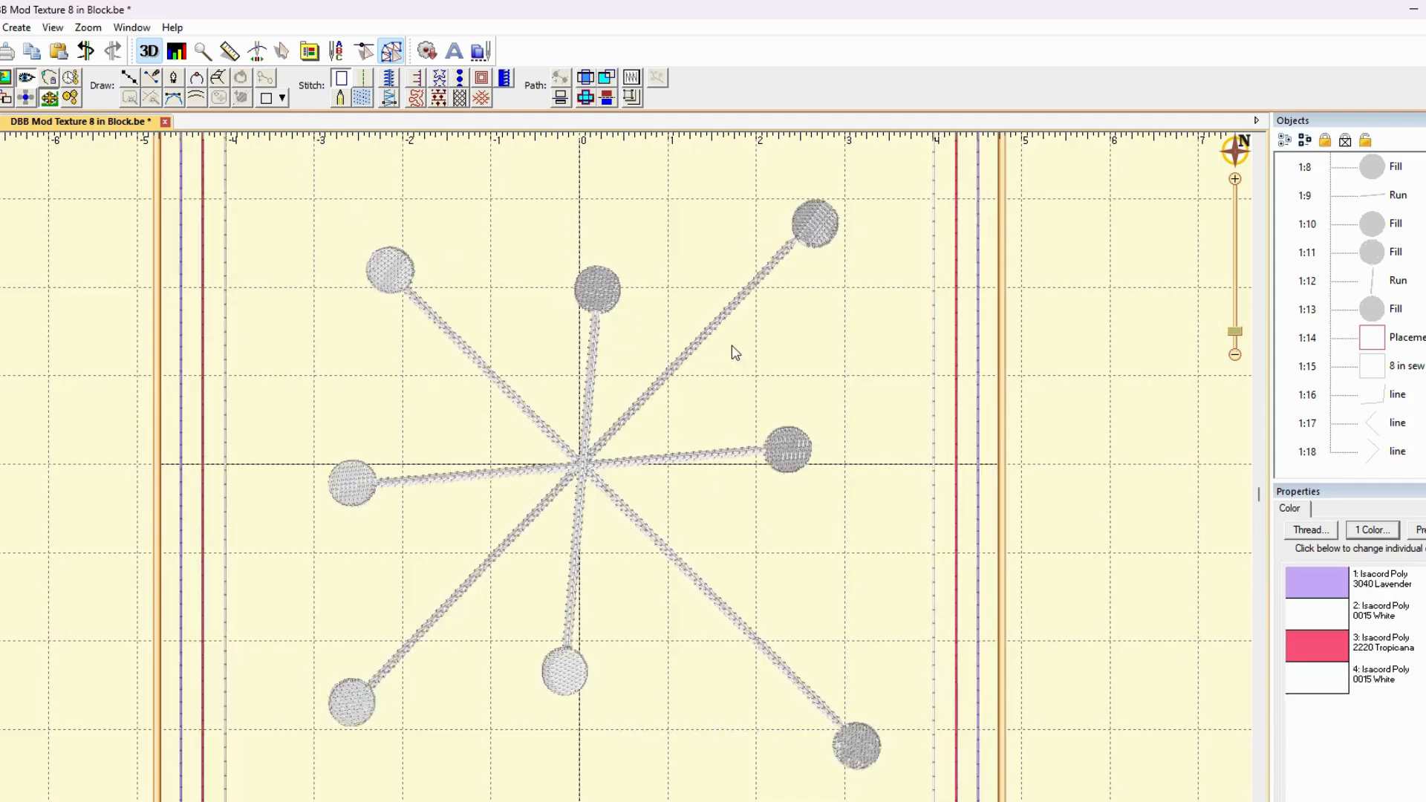
- Review the three newly drawn angled lines one by one to identify which spokes each of them covers
{"action": "left_click", "coordinate": [1385, 405]}
{"action": "left_click", "coordinate": [1376, 434]}
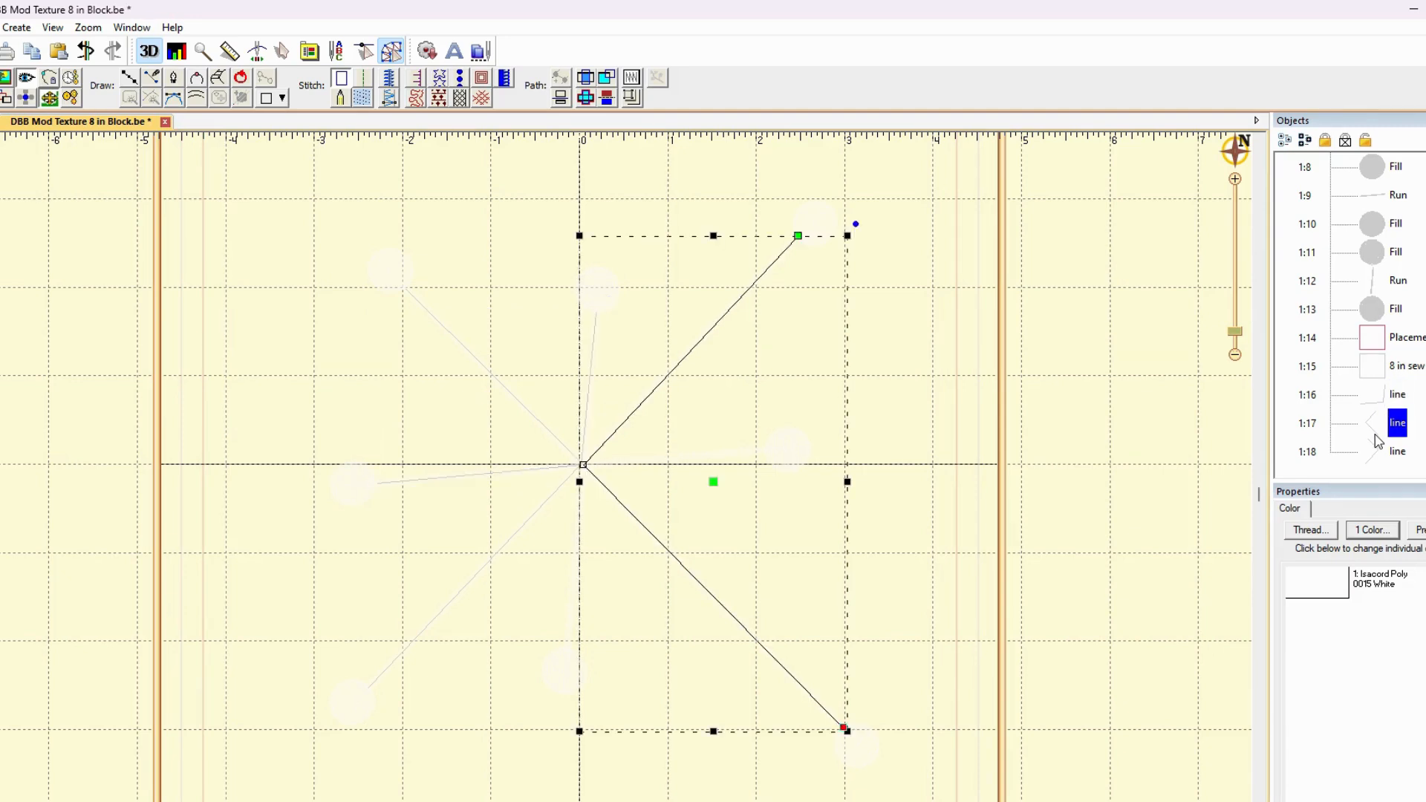
{"action": "left_click", "coordinate": [1380, 454]}
{"action": "left_click", "coordinate": [1376, 403]}
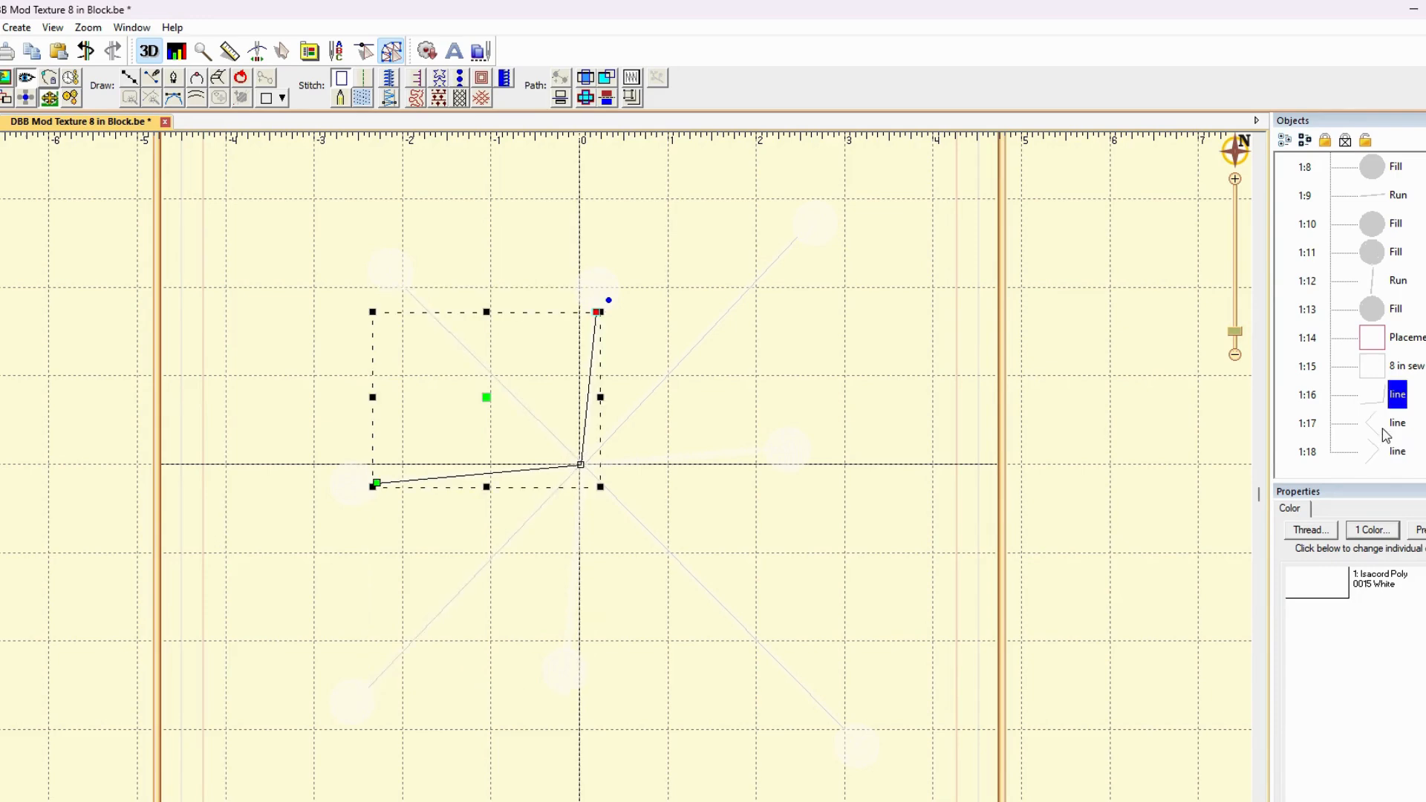
{"action": "left_click", "coordinate": [1383, 454]}
{"action": "left_click", "coordinate": [1380, 419]}
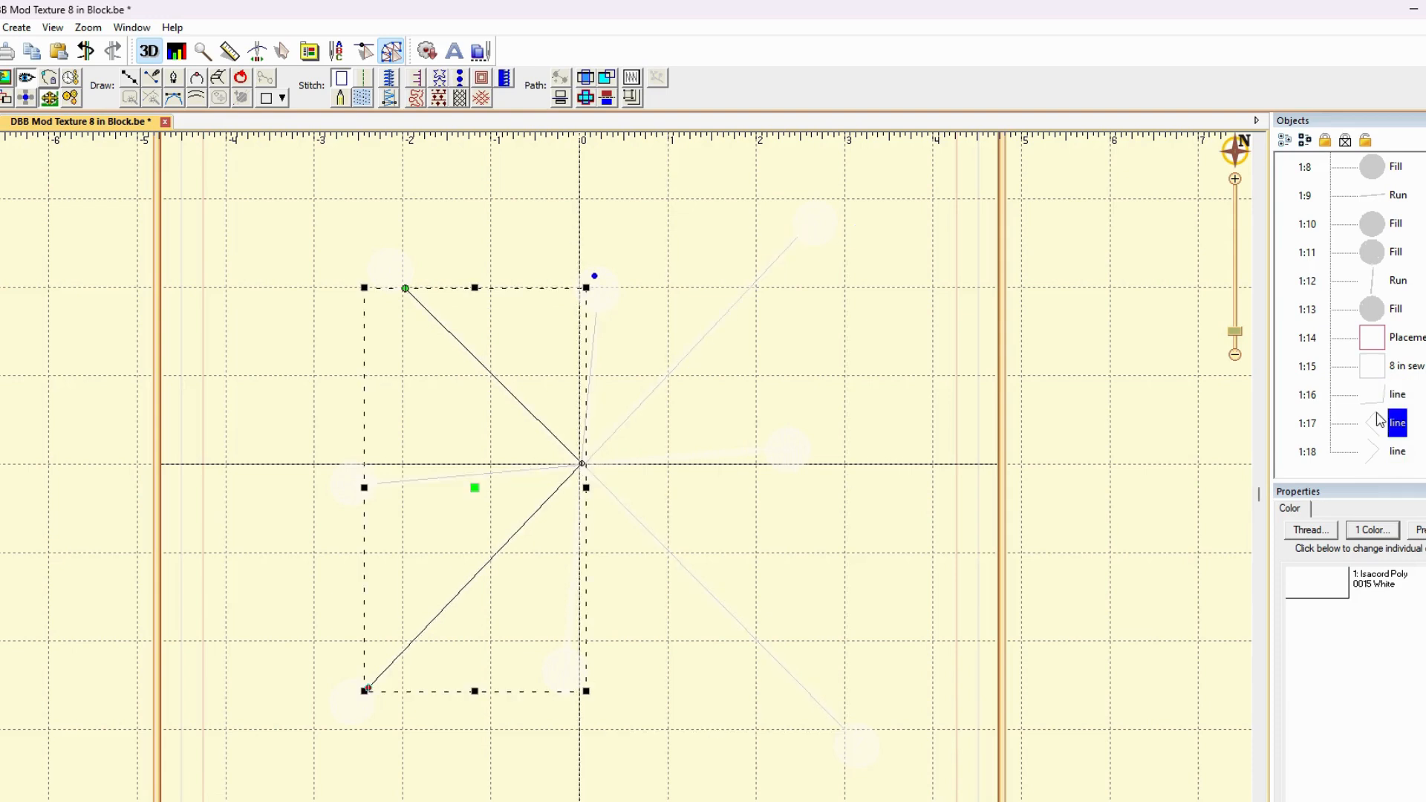
{"action": "left_click", "coordinate": [1378, 396]}
{"action": "left_click", "coordinate": [1378, 422]}
{"action": "left_click", "coordinate": [1376, 451]}
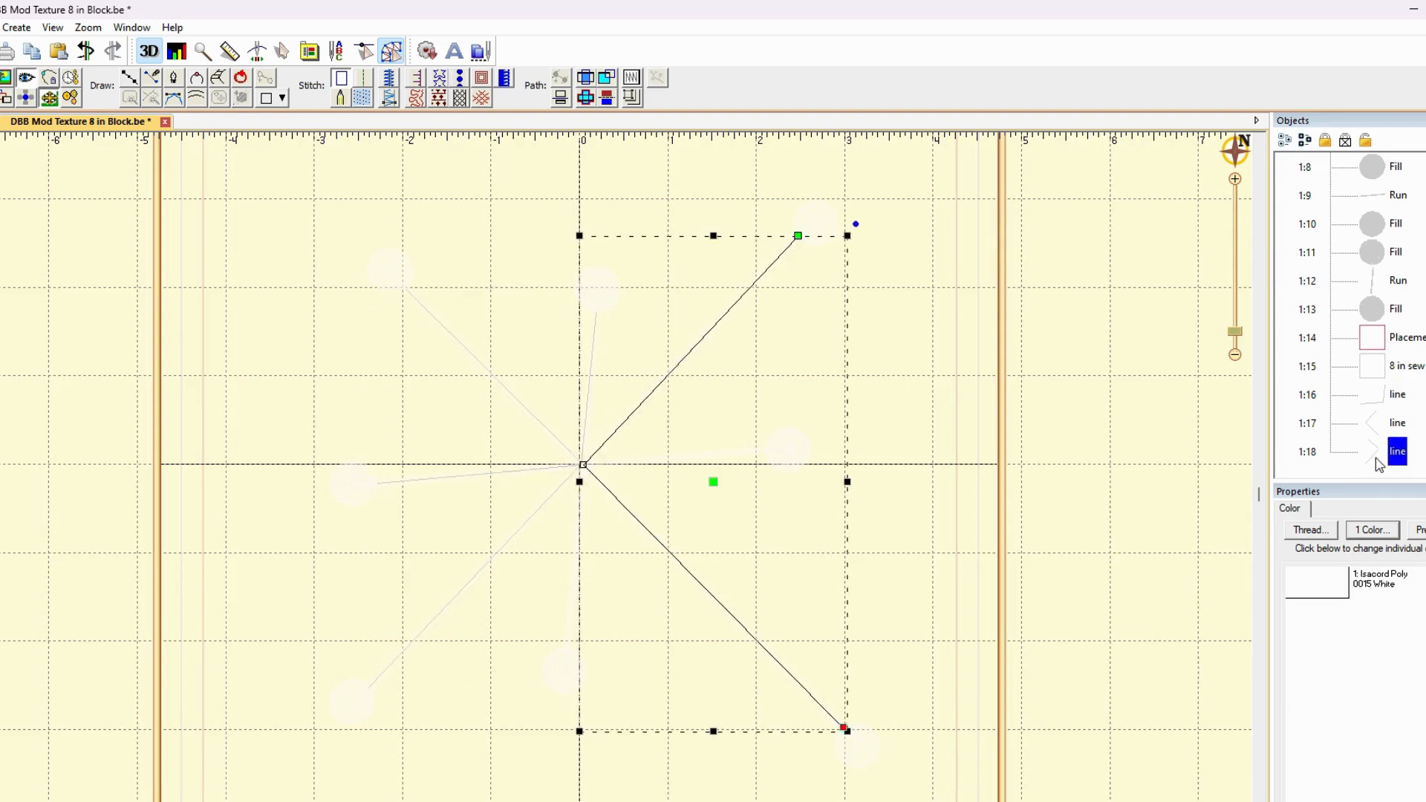
- Draw an open point line from the middle-right circle through the starburst's center to the bottom center circle
{"action": "left_click", "coordinate": [131, 80]}
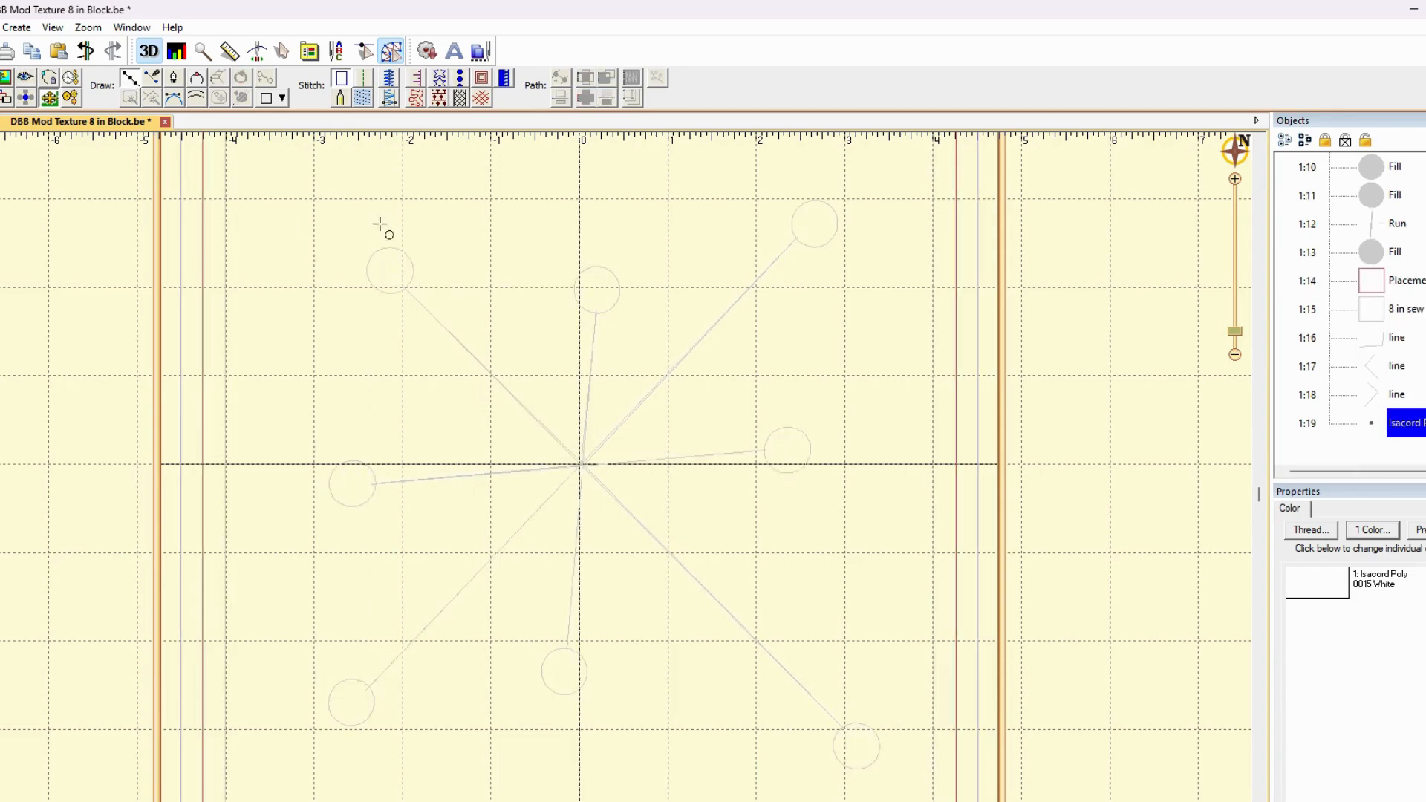
{"action": "left_click", "coordinate": [764, 451]}
{"action": "left_click", "coordinate": [584, 464]}
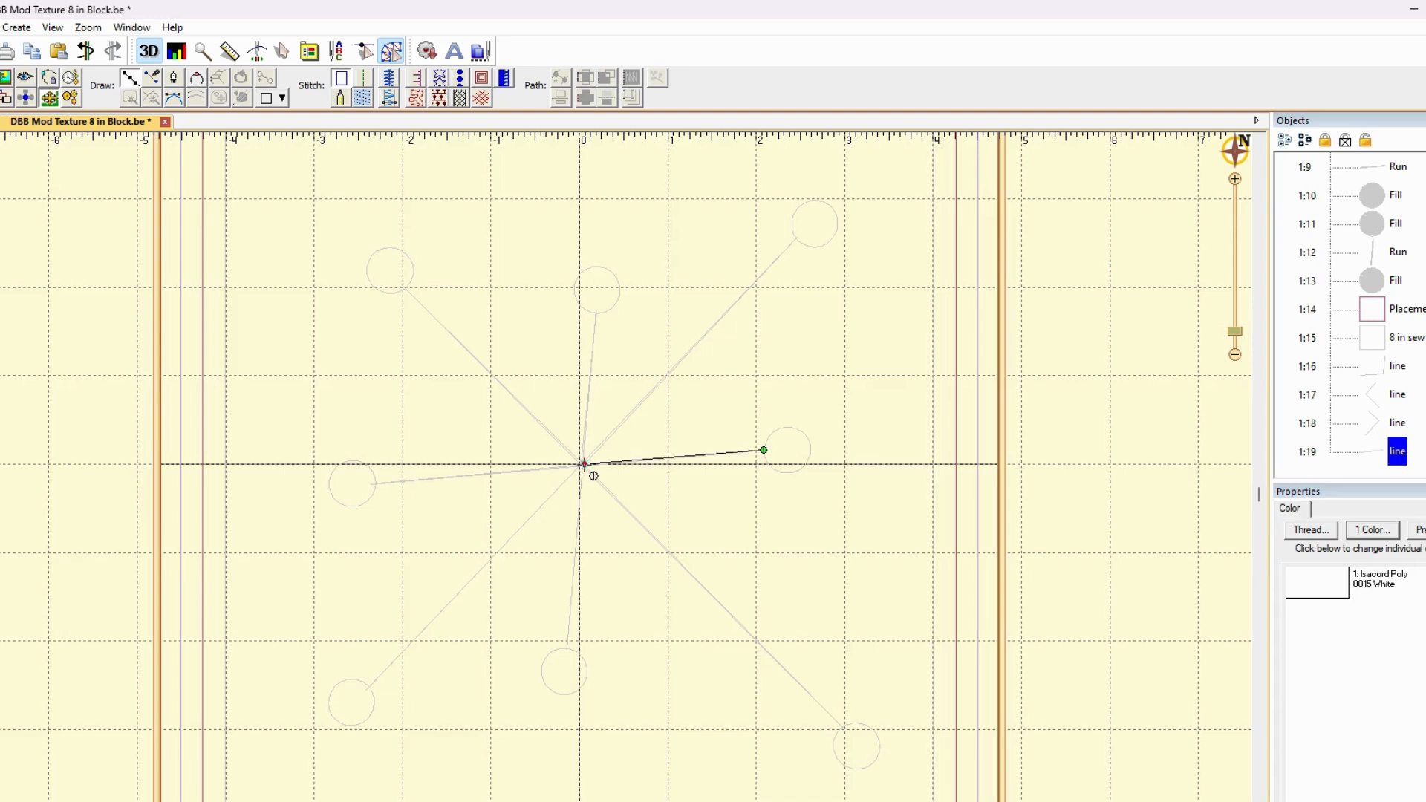
{"action": "double_click", "coordinate": [567, 648]}
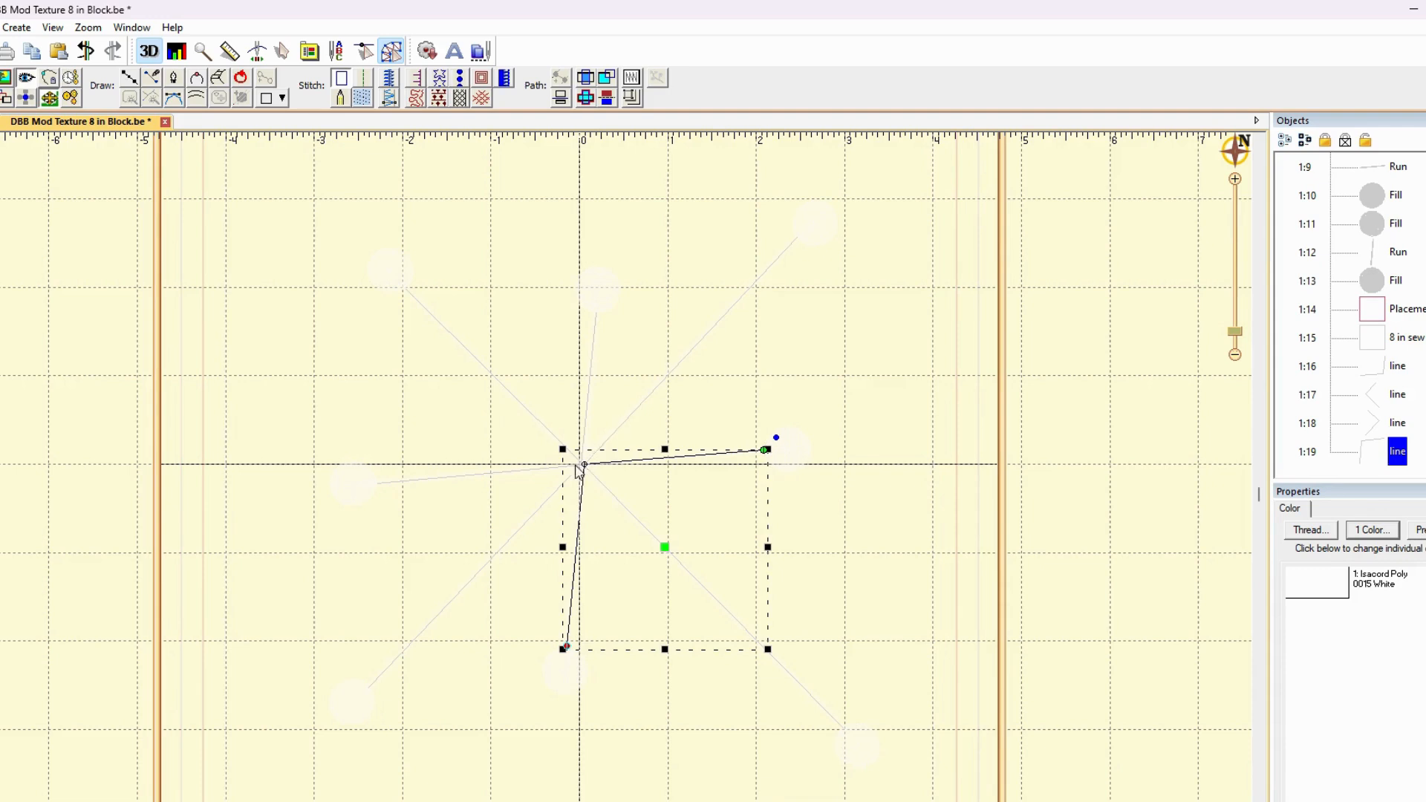
{"action": "left_click", "coordinate": [873, 405]}
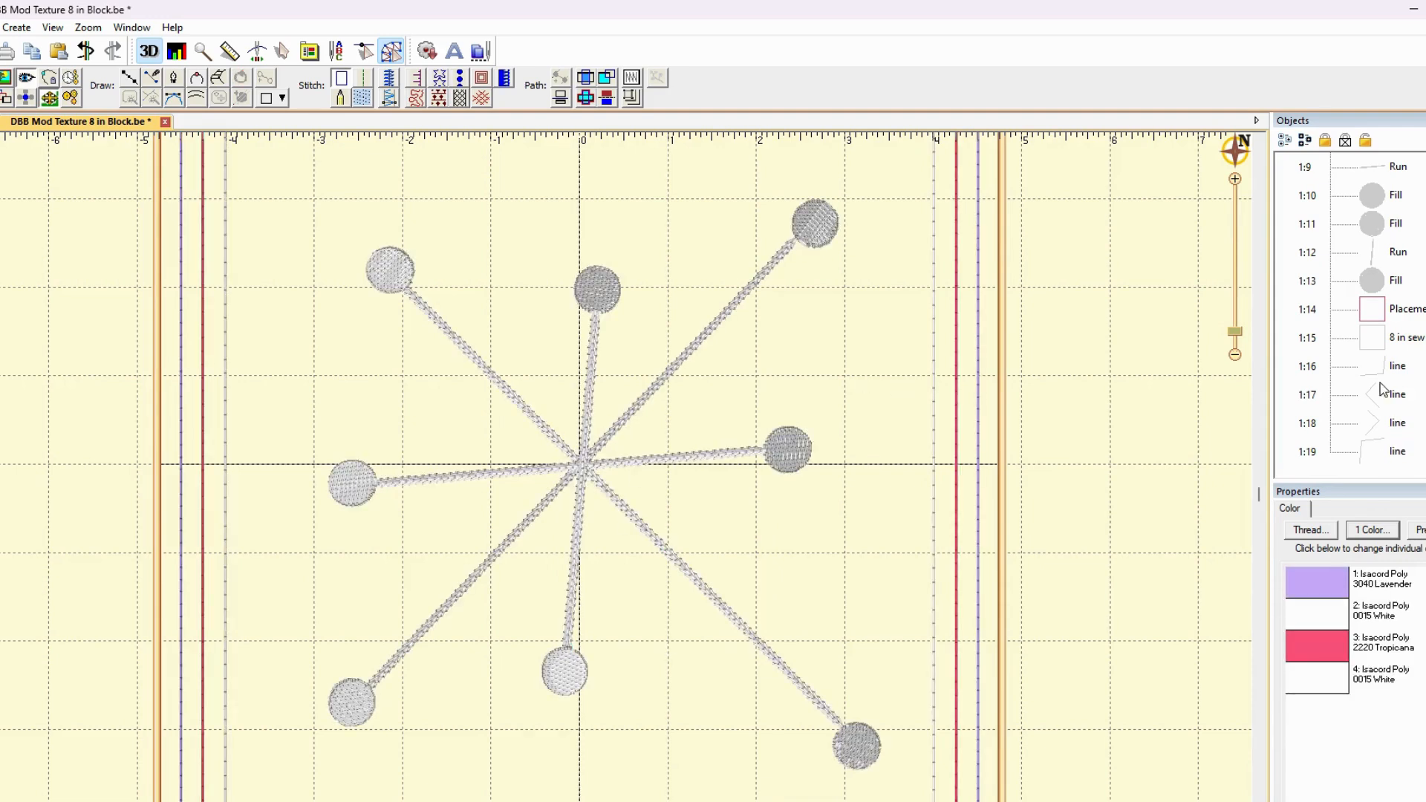
- Cut the four original straight Run spokes together, leaving the circles and the angled lines in the design
{"action": "left_click", "coordinate": [1395, 253]}
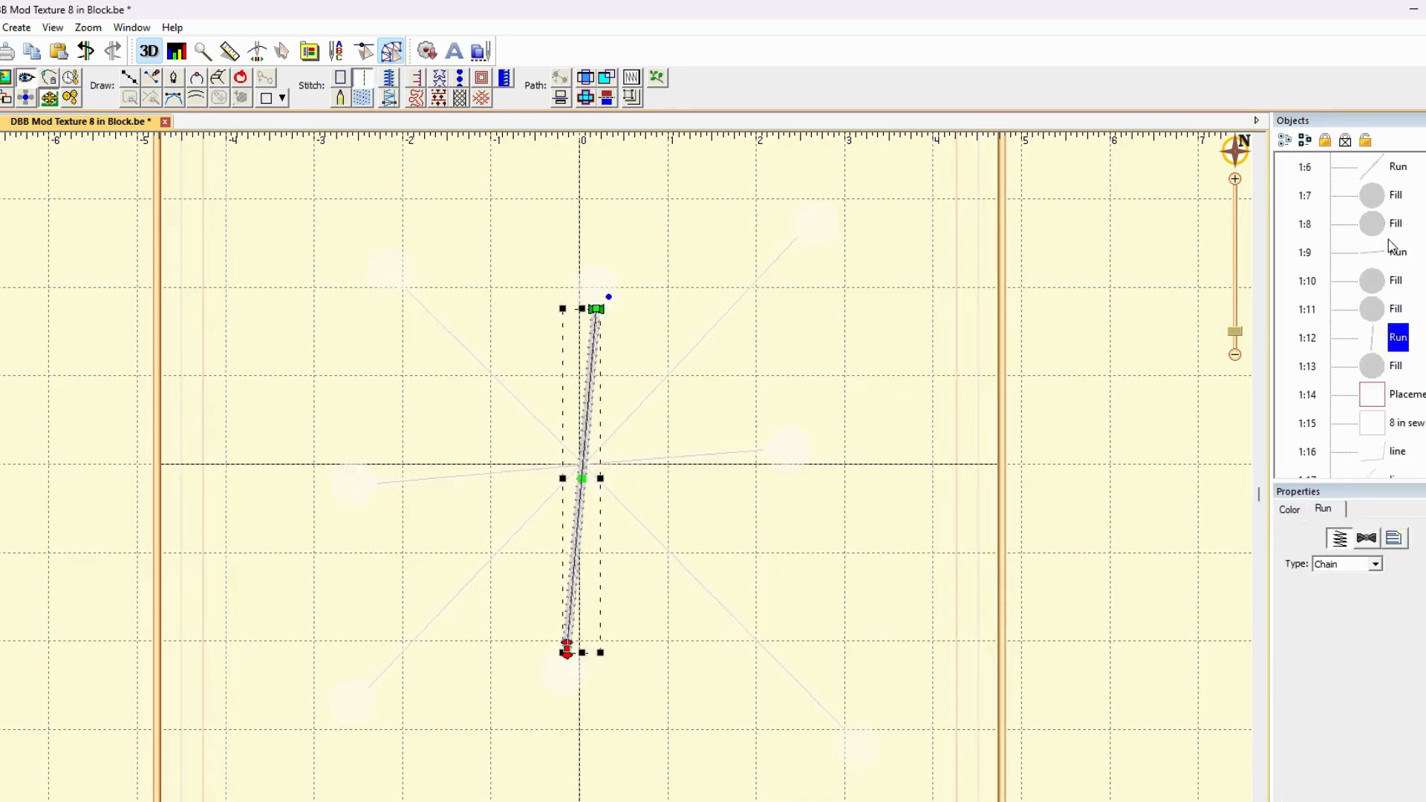
{"action": "scroll", "coordinate": [1393, 248], "scroll_direction": "up", "scroll_amount": 1}
{"action": "left_click", "coordinate": [1393, 338], "text": "ctrl"}
{"action": "left_click", "coordinate": [1393, 253], "text": "ctrl"}
{"action": "left_click", "coordinate": [1391, 171], "text": "ctrl"}
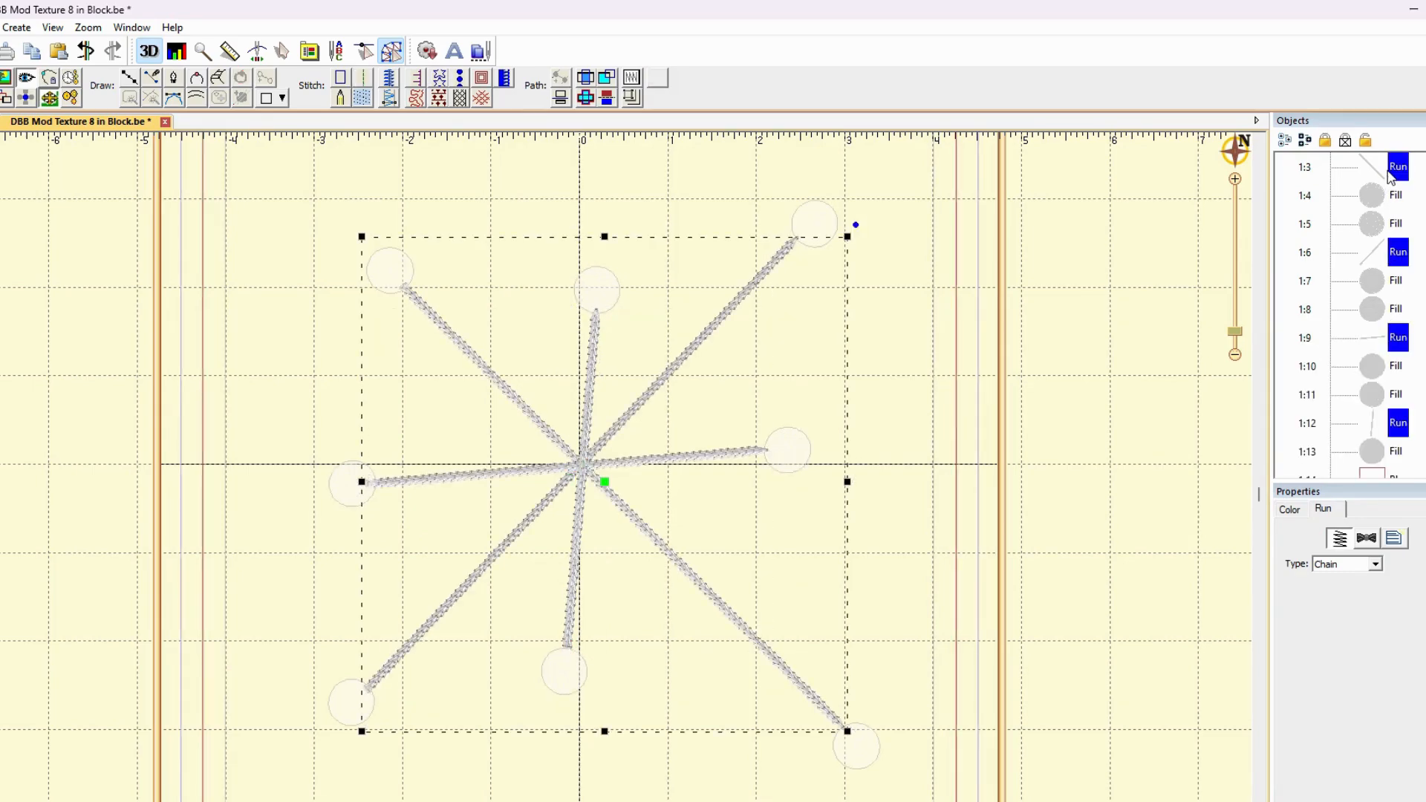
{"action": "key", "text": "ctrl+x"}
- Move the inner corners of the upper-left to lower-left and upper-right to lower-right lines closer together at the starburst's center
{"action": "scroll", "coordinate": [732, 499], "scroll_direction": "up", "scroll_amount": 3}
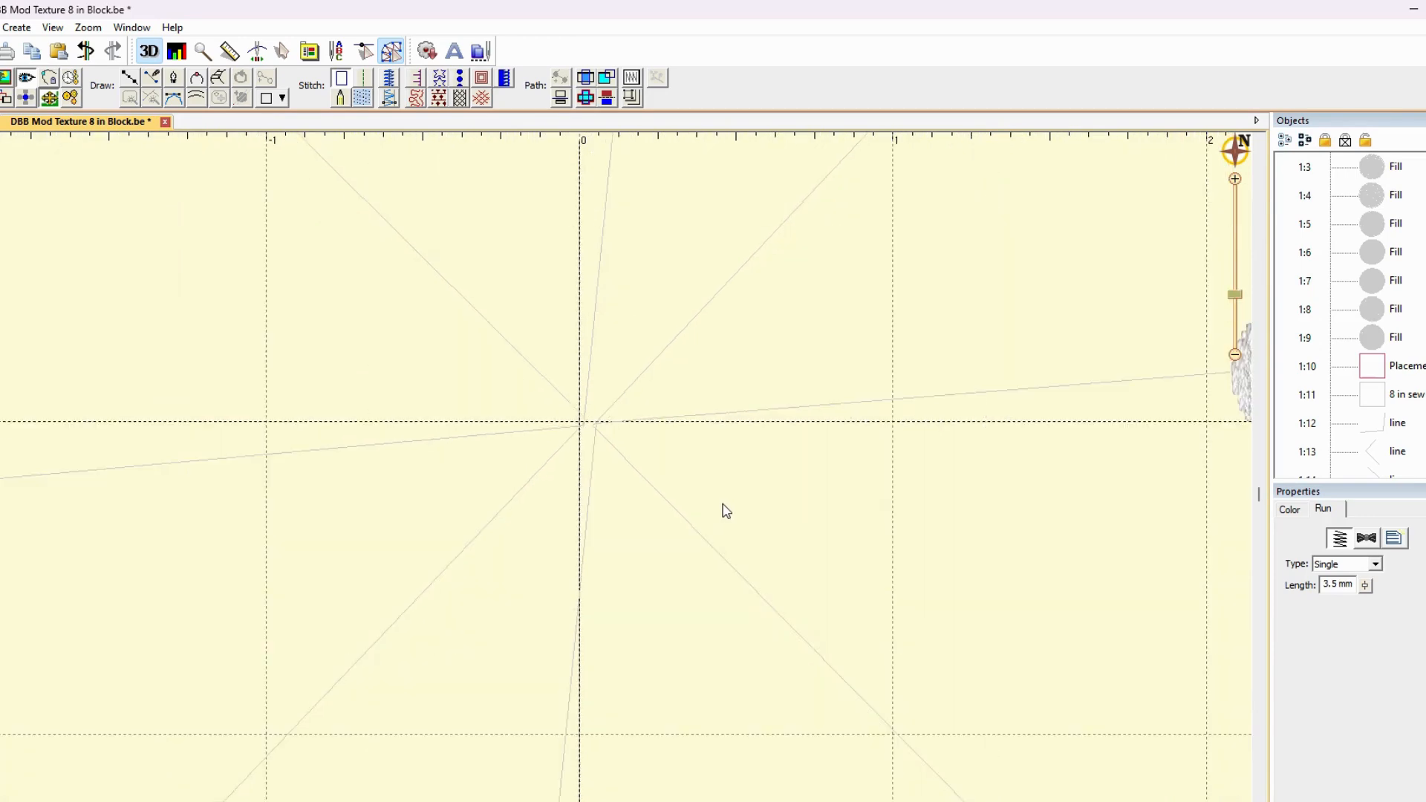
{"action": "left_click", "coordinate": [1376, 431]}
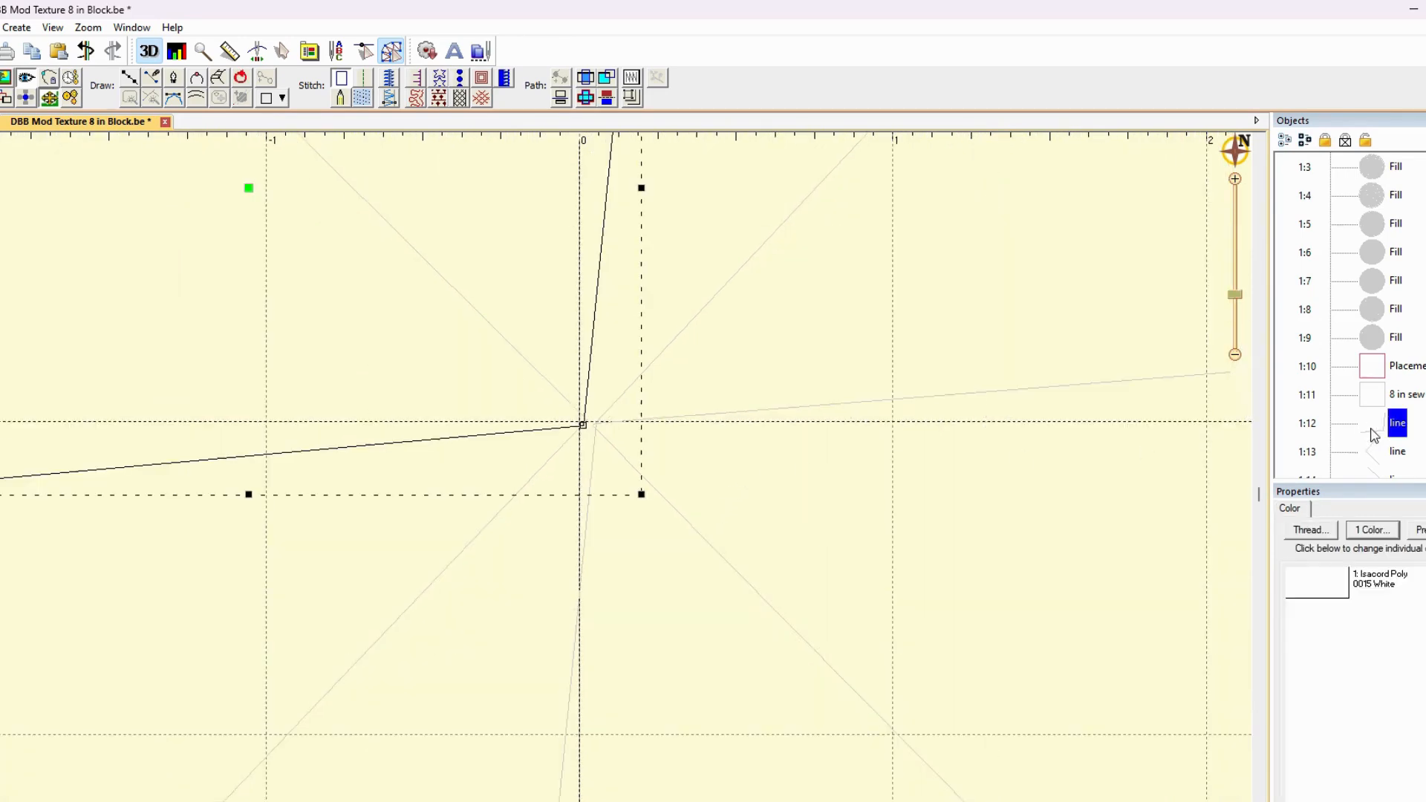
{"action": "left_click", "coordinate": [587, 429]}
{"action": "left_click_drag", "start_coordinate": [589, 426], "coordinate": [586, 437]}
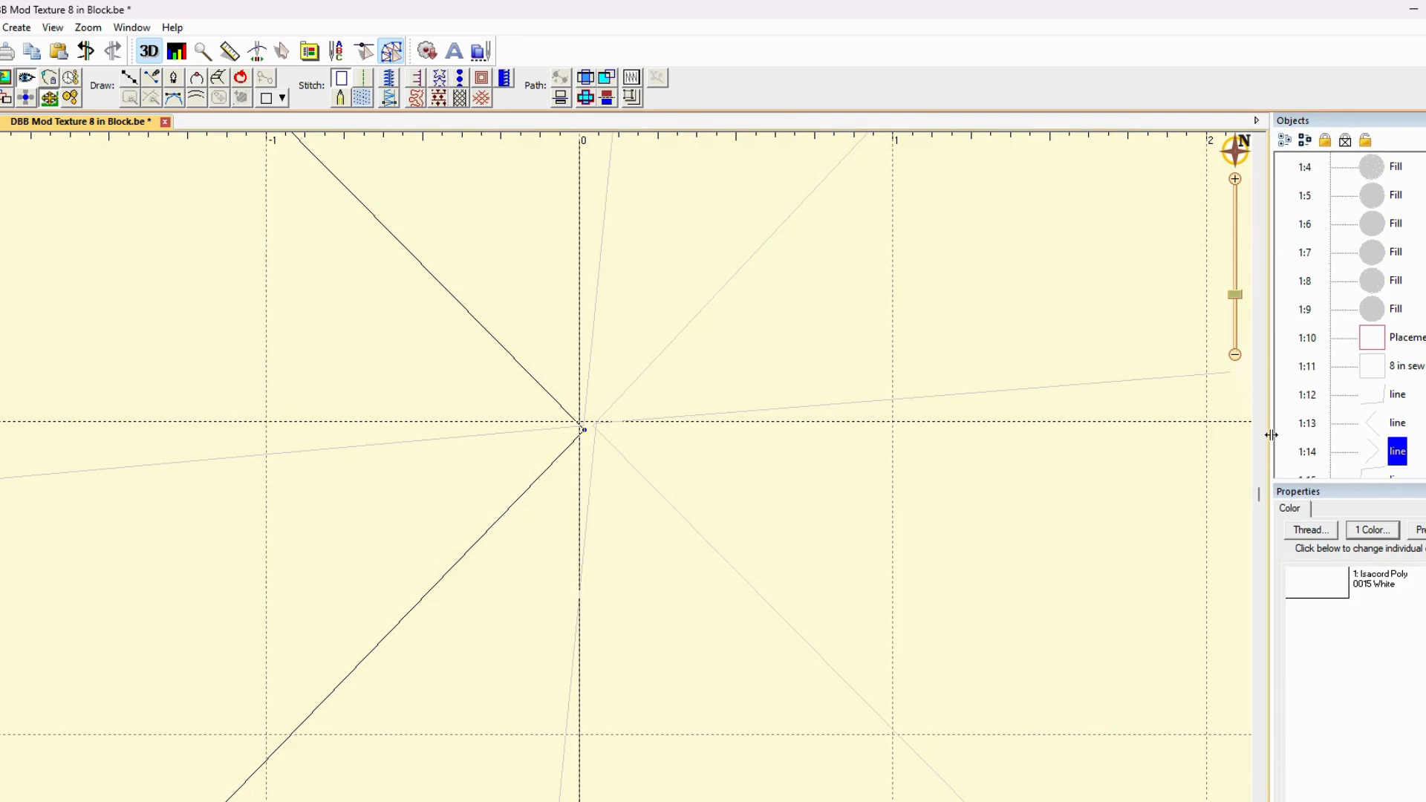
{"action": "left_click", "coordinate": [1385, 423]}
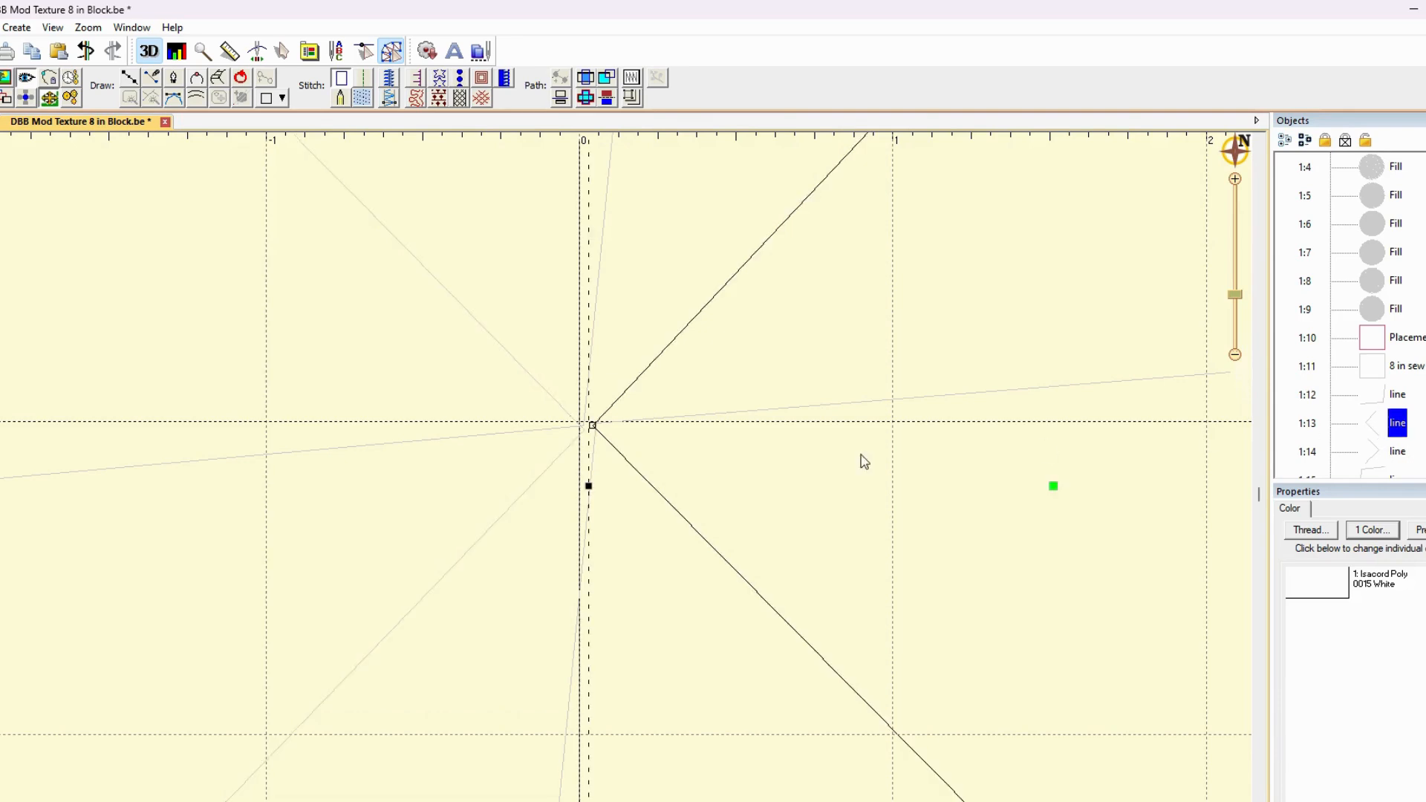
{"action": "left_click", "coordinate": [589, 429]}
{"action": "left_click_drag", "start_coordinate": [591, 434], "coordinate": [590, 431]}
- Move the inner corner of the middle-right to bottom center line closer to the other corners at the starburst's center
{"action": "left_click", "coordinate": [1381, 468]}
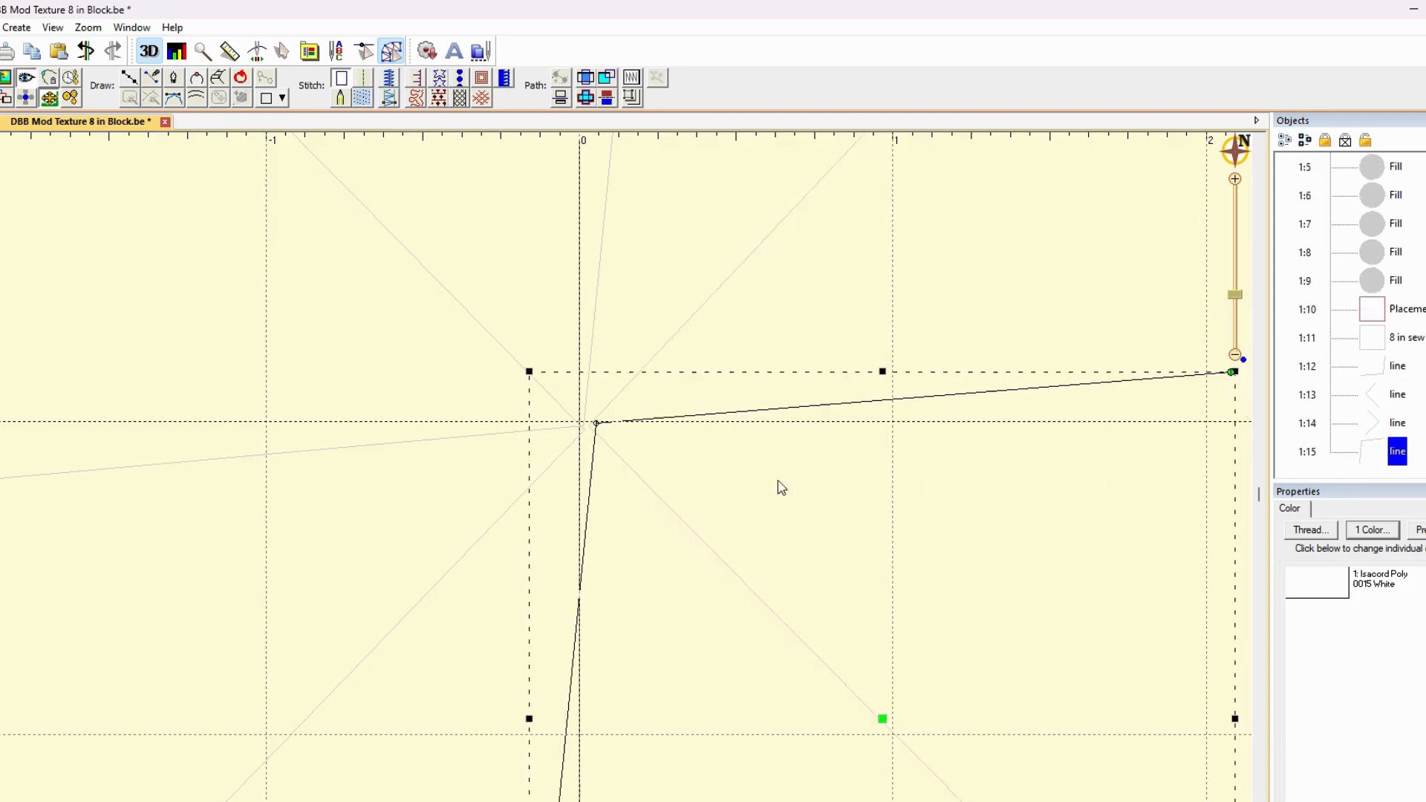
{"action": "left_click", "coordinate": [596, 427]}
{"action": "left_click_drag", "start_coordinate": [596, 428], "coordinate": [590, 434]}
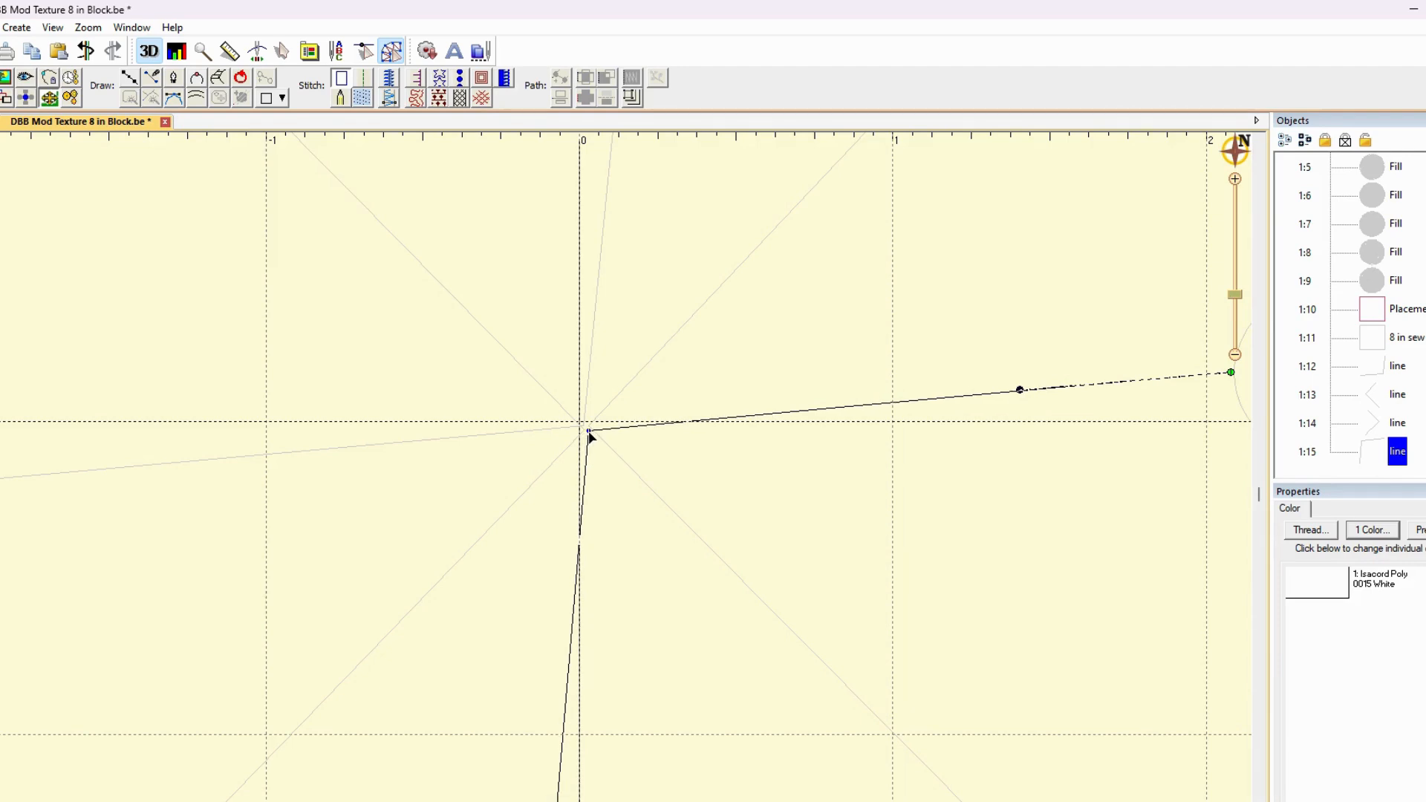
{"action": "right_click", "coordinate": [591, 436]}
{"action": "left_click", "coordinate": [663, 378]}
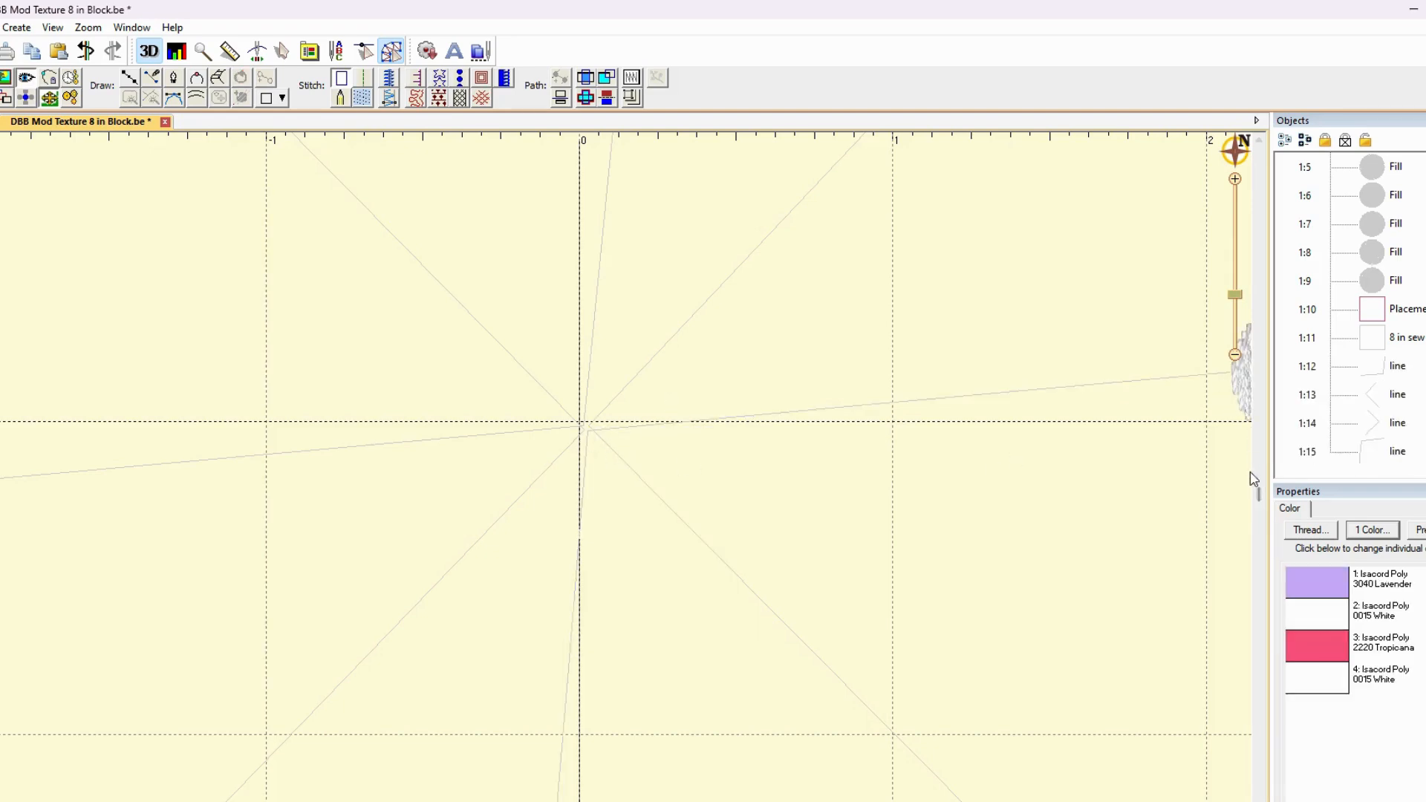
- Convert the four angled lines to Run stitching of type Chain
{"action": "left_click", "coordinate": [1236, 355]}
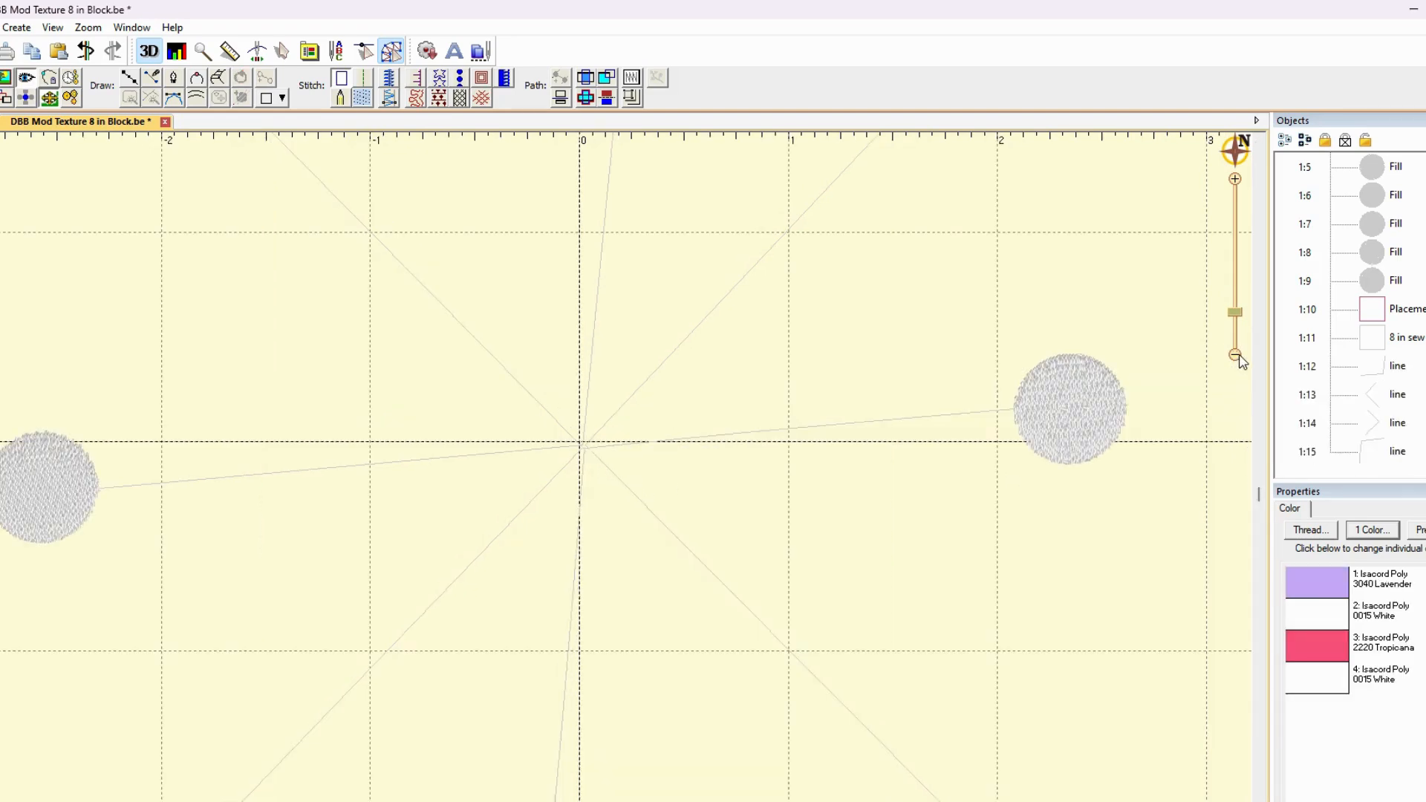
{"action": "left_click", "coordinate": [1235, 355]}
{"action": "left_click", "coordinate": [1394, 366]}
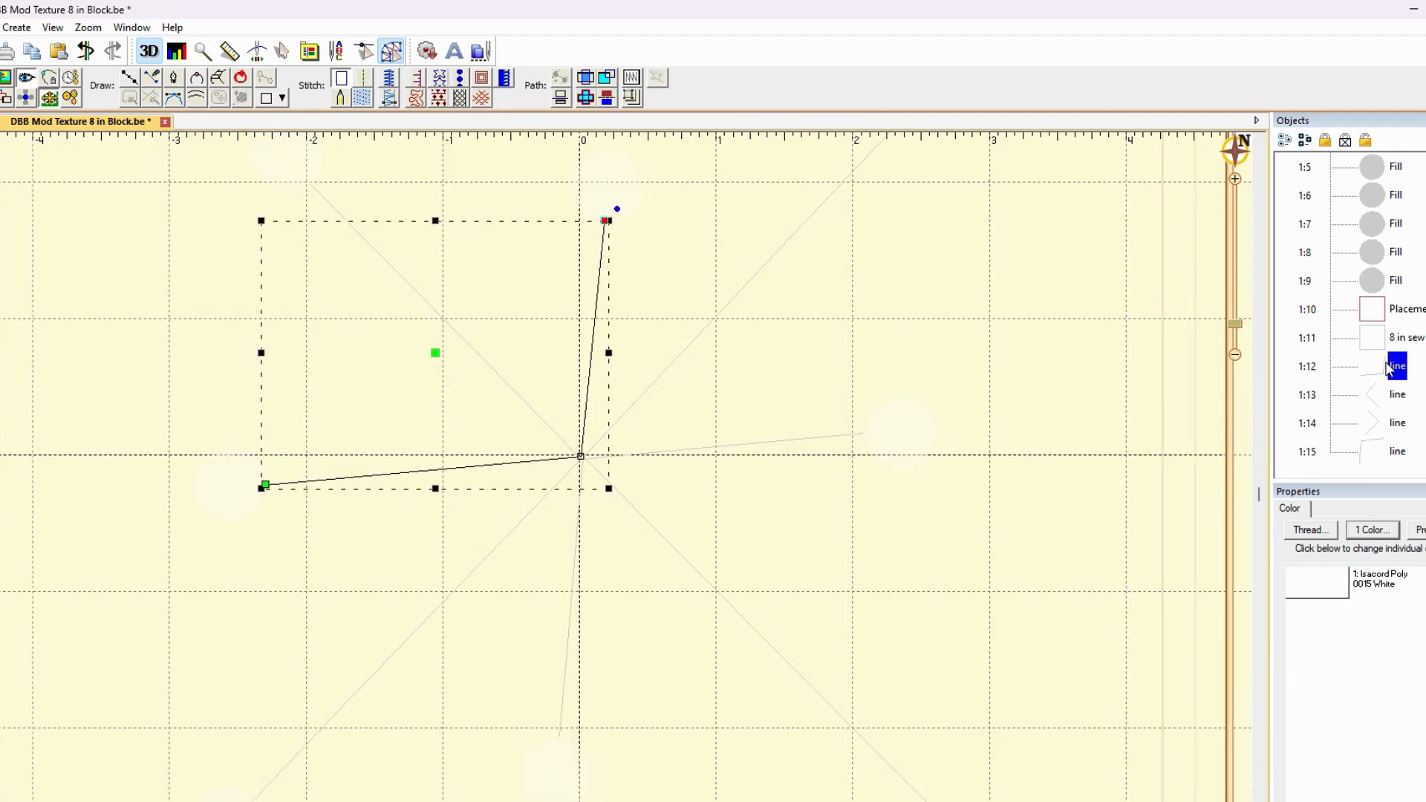
{"action": "left_click", "coordinate": [1376, 448], "text": "shift"}
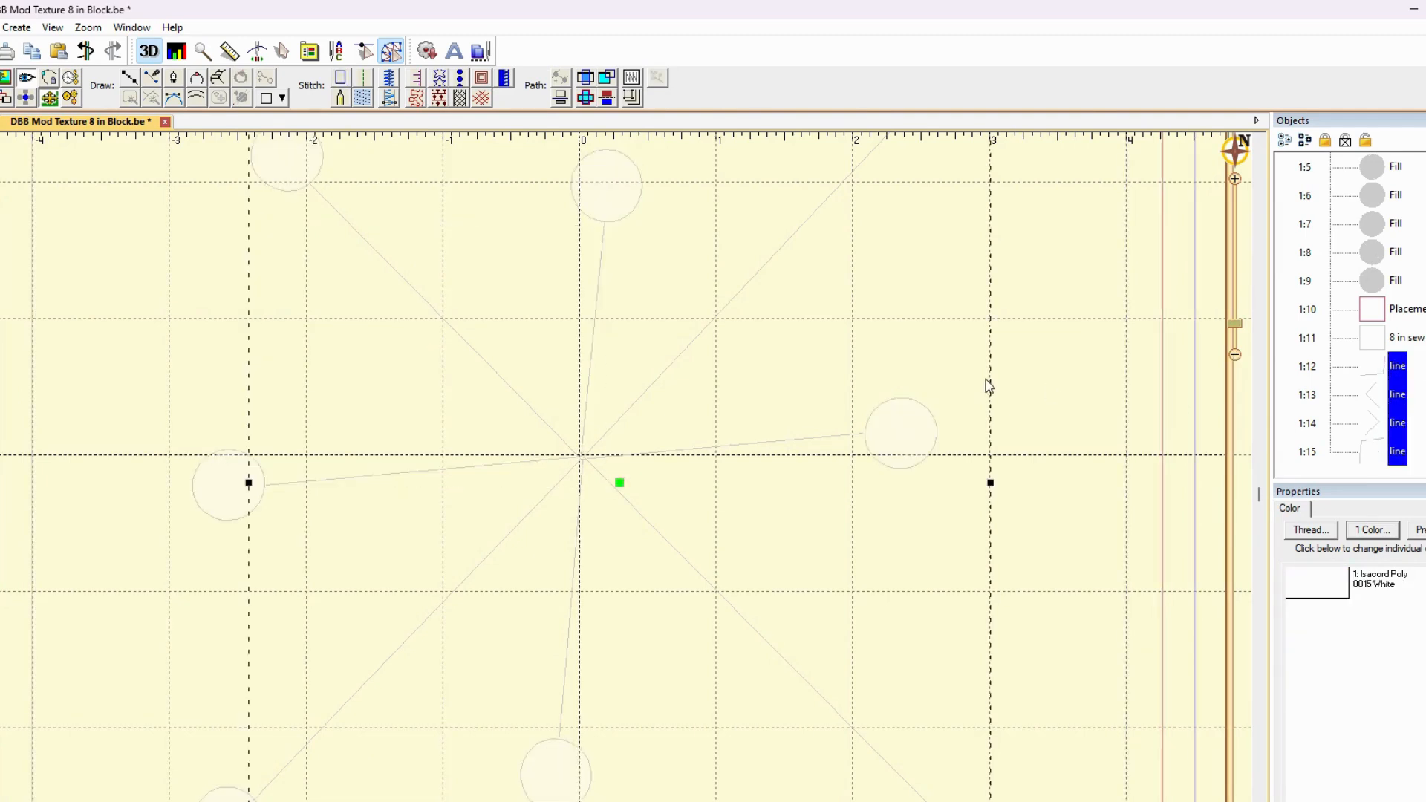
{"action": "left_click", "coordinate": [363, 80]}
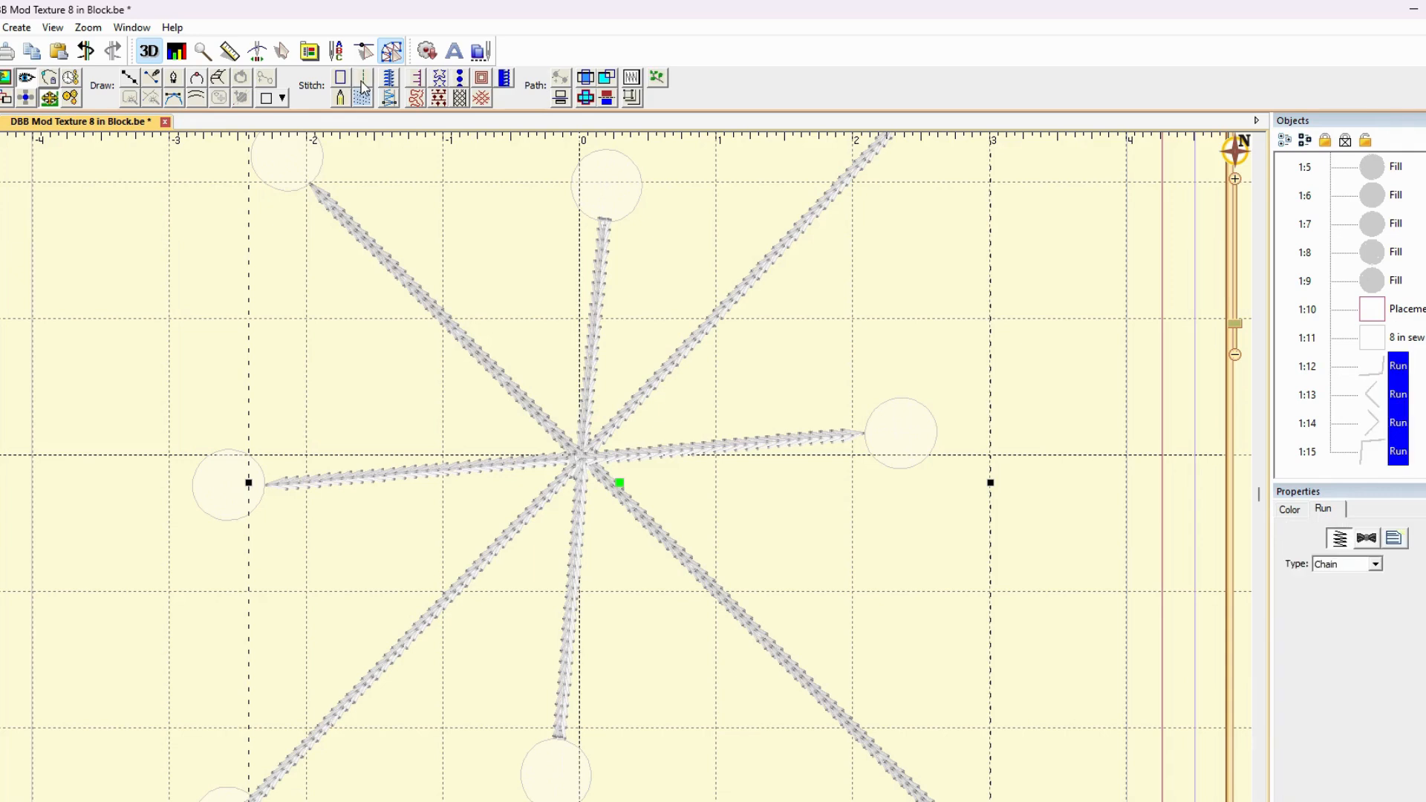
{"action": "left_click", "coordinate": [662, 318]}
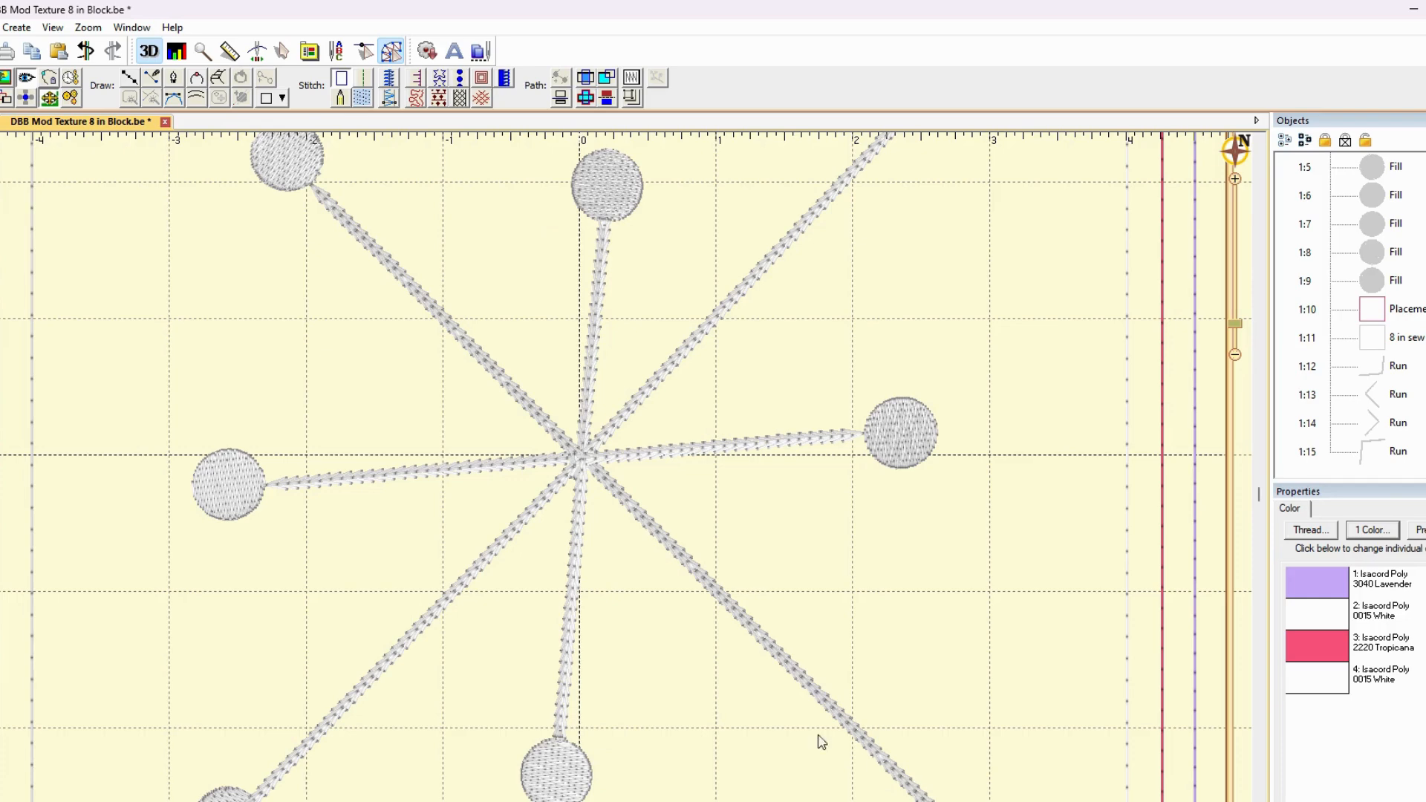
- Nudge the end point of the left-hand chain run at the edge of the upper-left circle
{"action": "scroll", "coordinate": [641, 645], "scroll_direction": "down", "scroll_amount": 2}
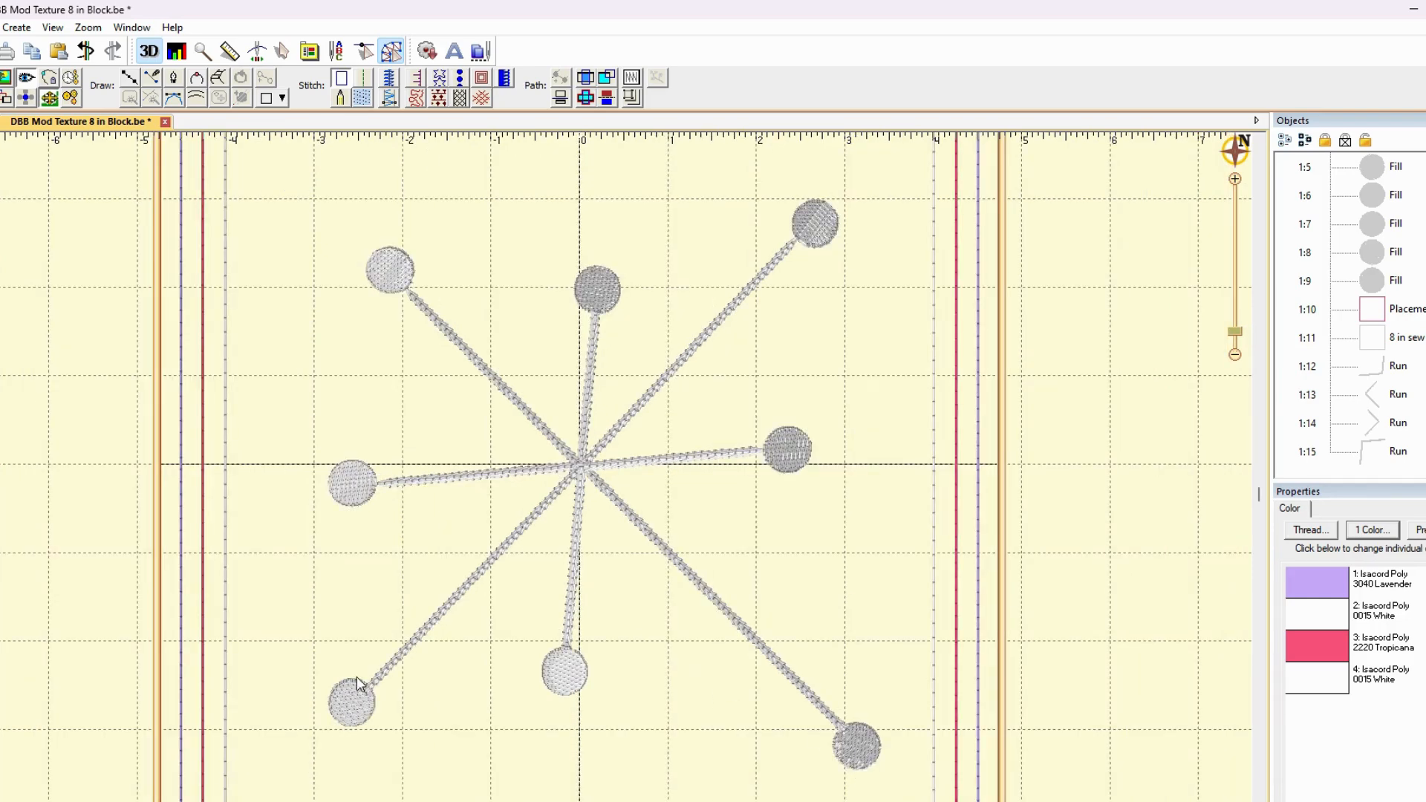
{"action": "scroll", "coordinate": [434, 658], "scroll_direction": "up", "scroll_amount": 3}
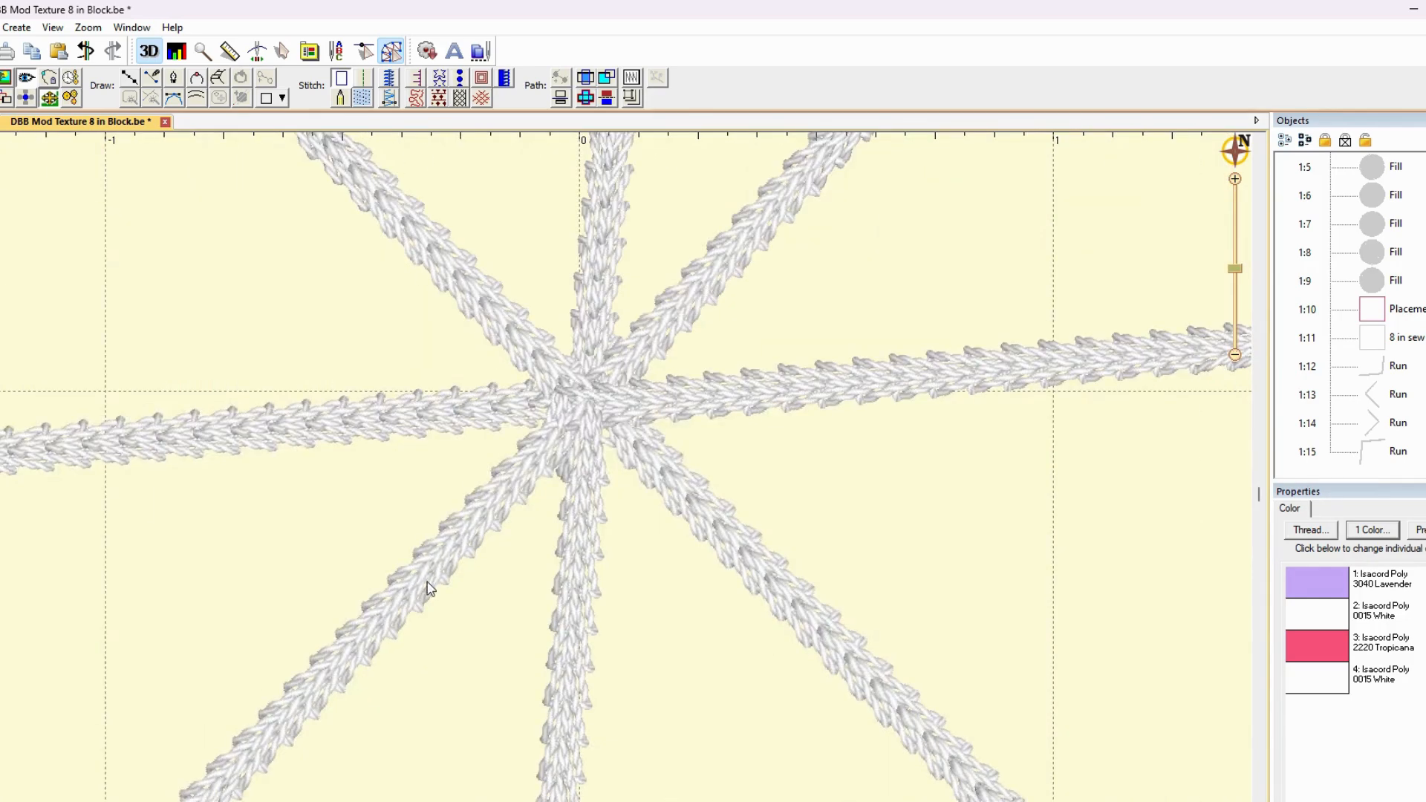
{"action": "scroll", "coordinate": [372, 466], "scroll_direction": "down", "scroll_amount": 2}
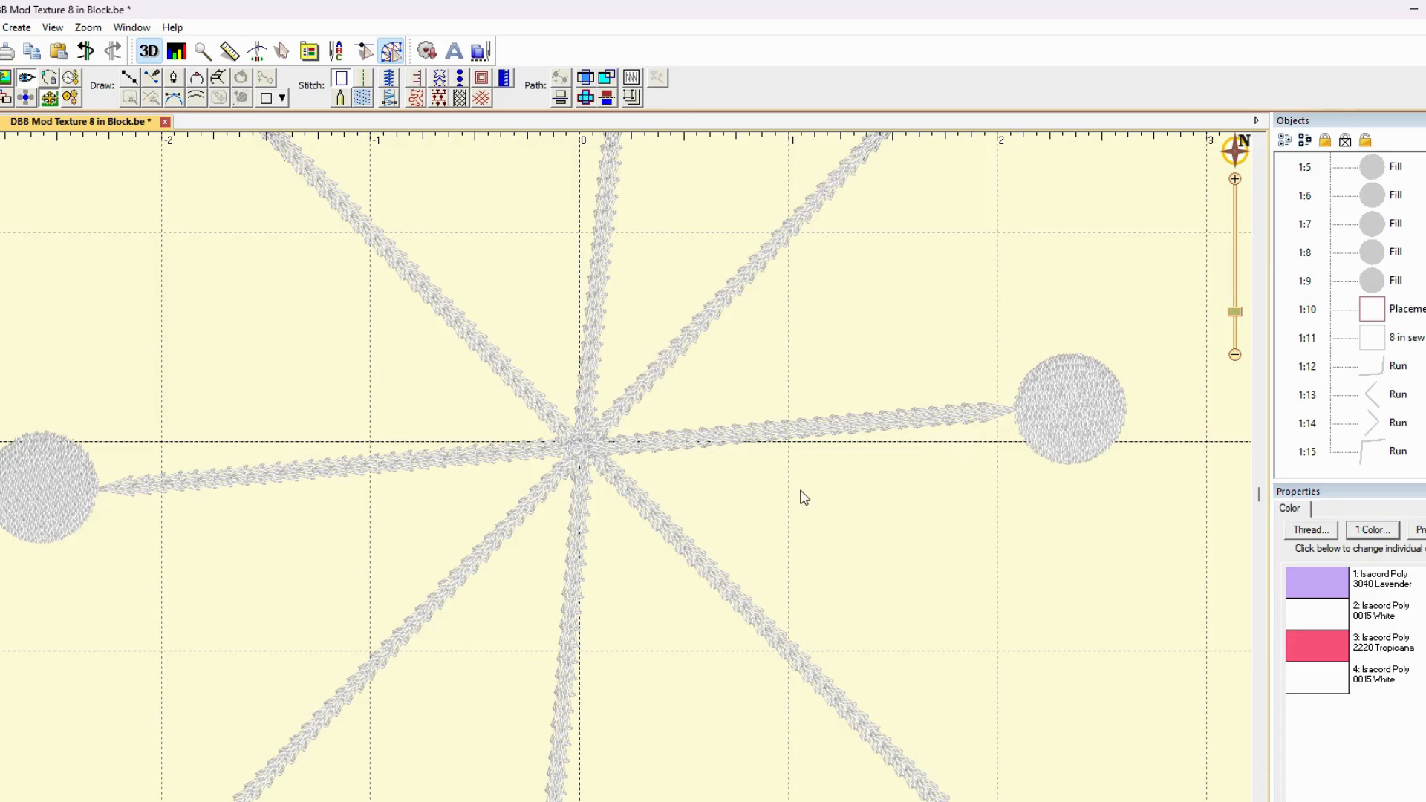
{"action": "scroll", "coordinate": [803, 496], "scroll_direction": "down", "scroll_amount": 2}
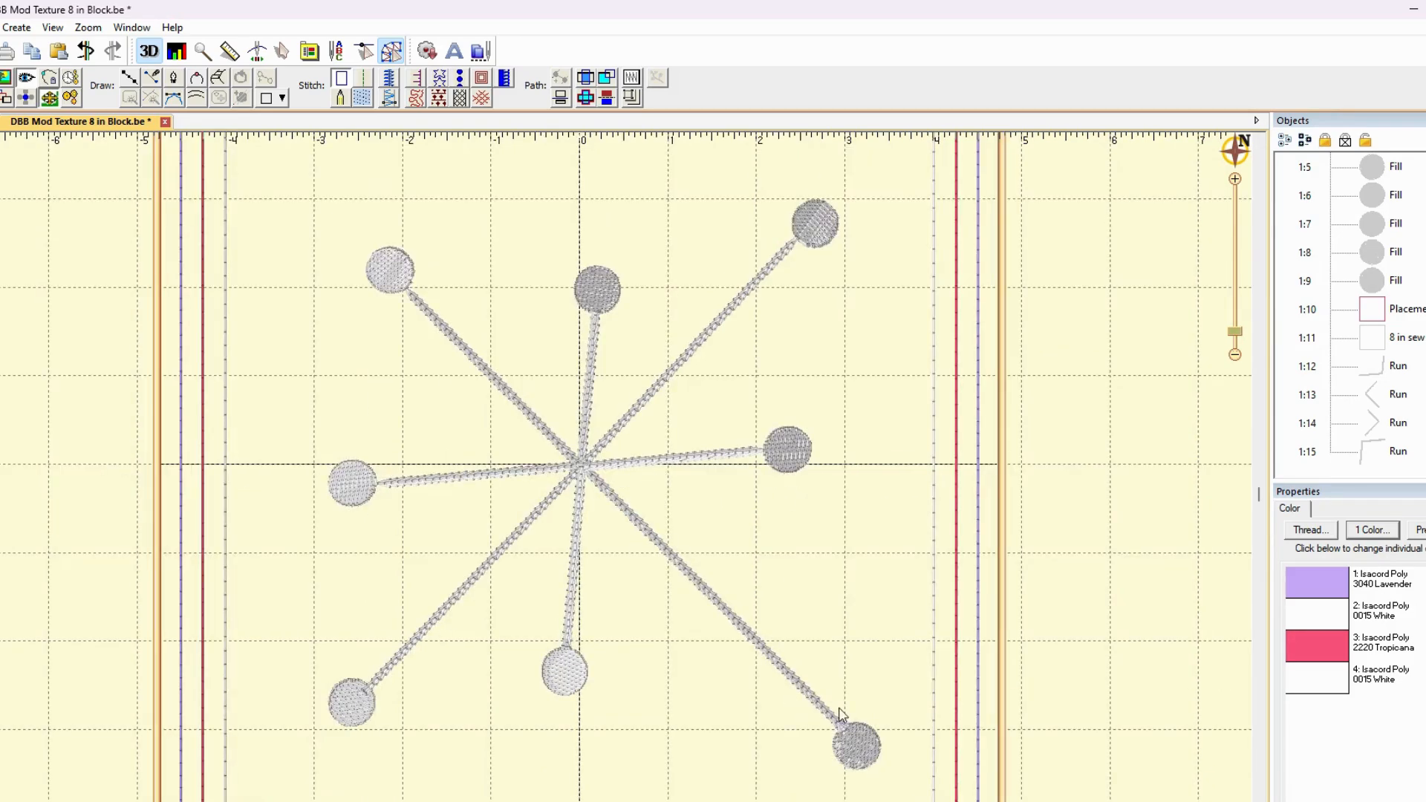
{"action": "left_click", "coordinate": [438, 321]}
{"action": "key", "text": "h"}
{"action": "left_click_drag", "start_coordinate": [406, 287], "coordinate": [407, 288]}
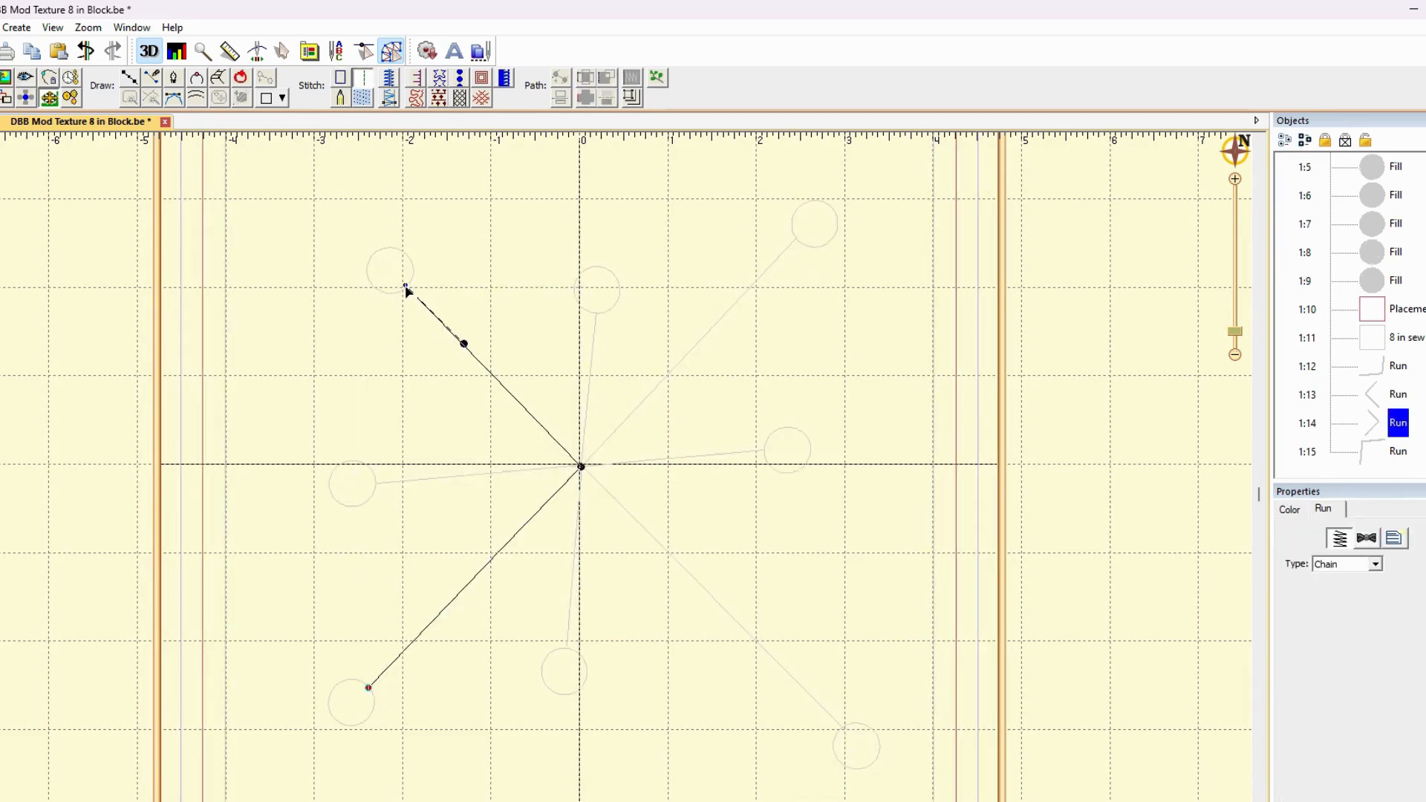
{"action": "key", "text": "Return"}
{"action": "left_click", "coordinate": [455, 253]}
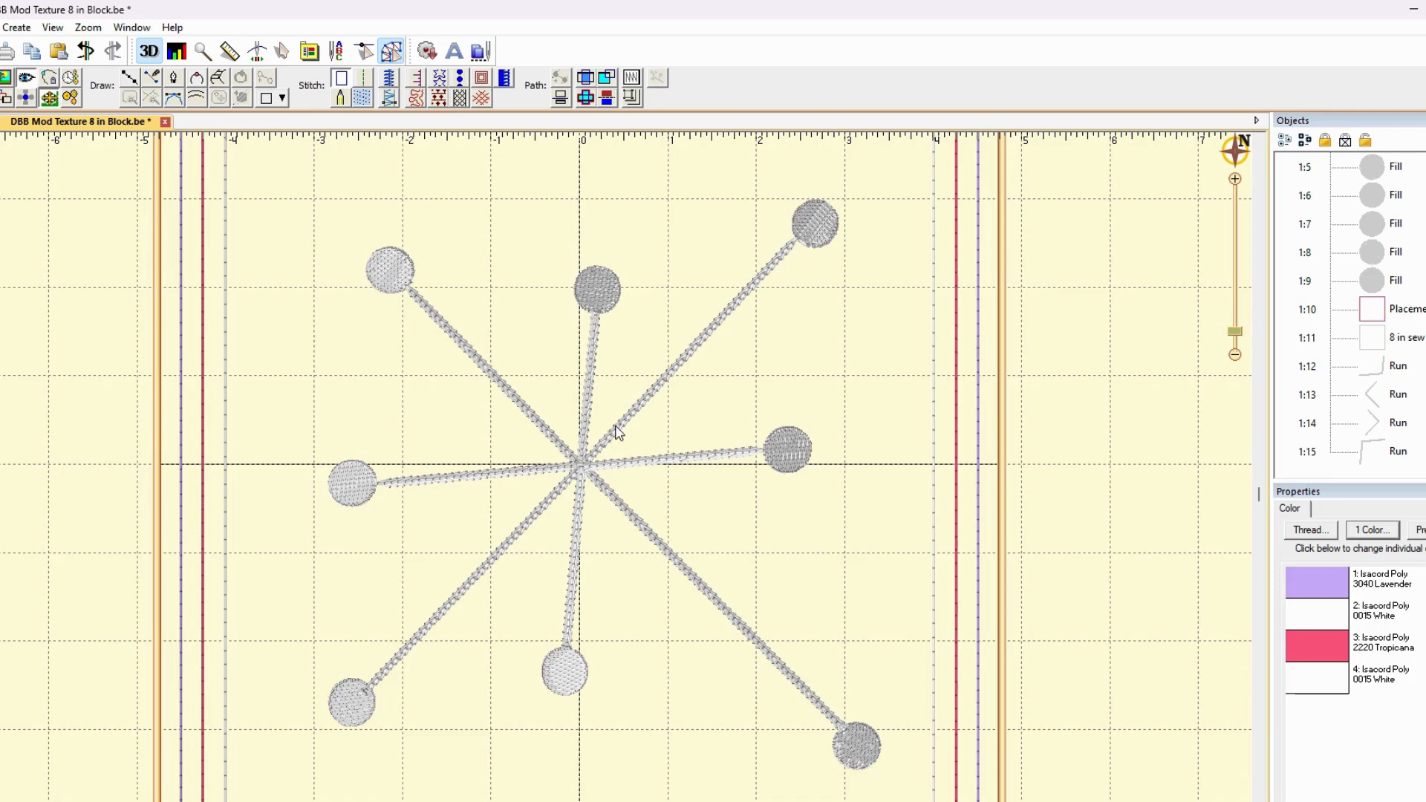
- Check the start point and stitch connections of the chain run beginning at the middle-left circle
{"action": "left_click", "coordinate": [375, 484]}
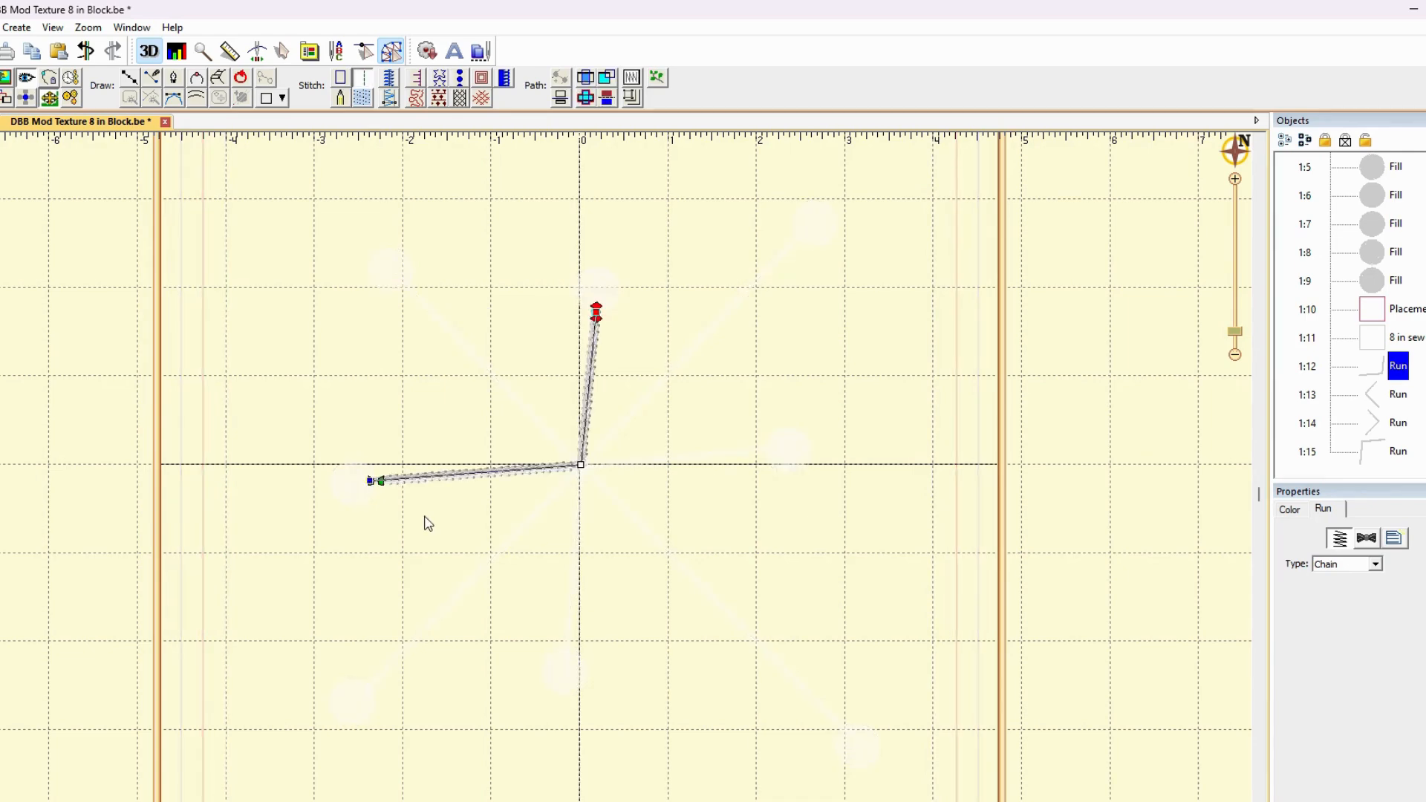
{"action": "left_click", "coordinate": [379, 487]}
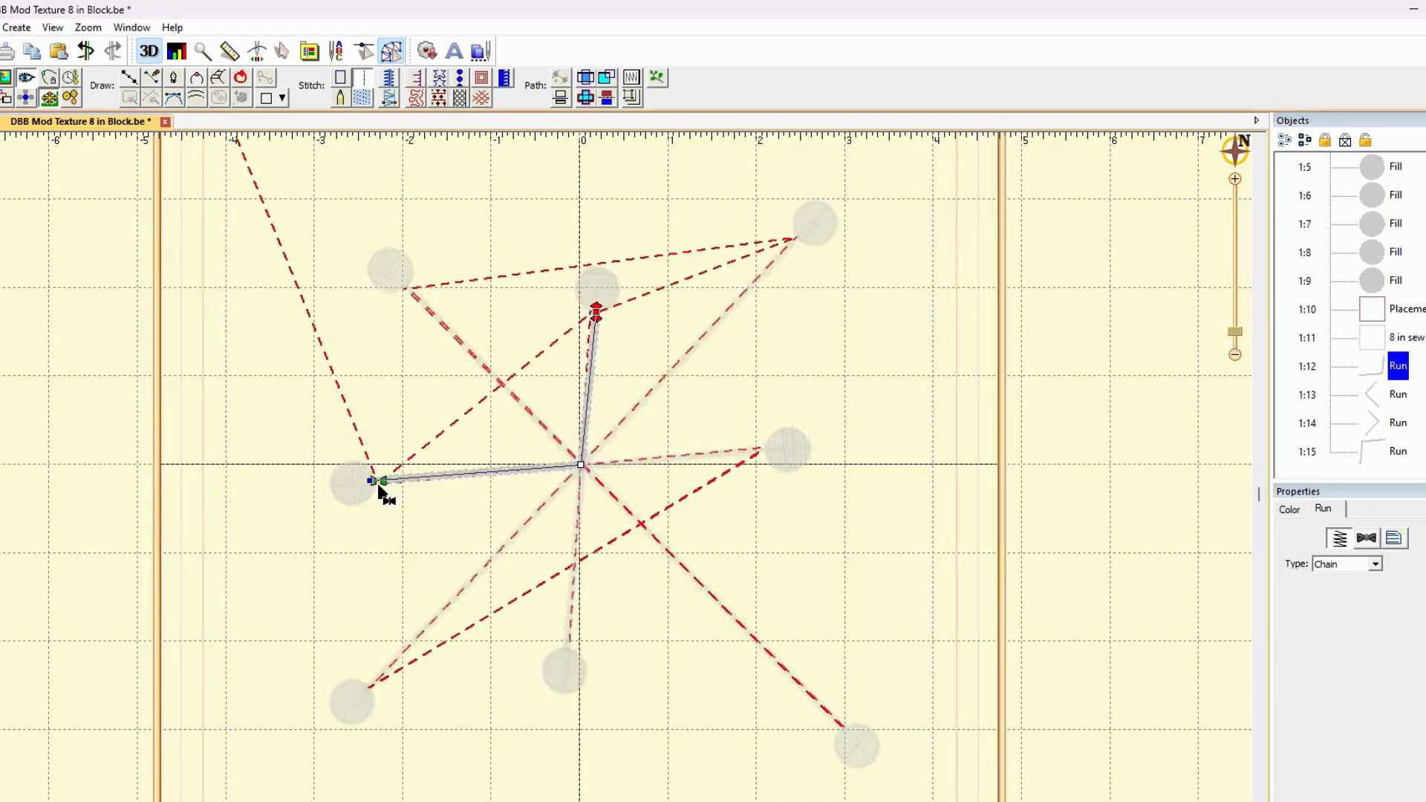
{"action": "left_click", "coordinate": [427, 512]}
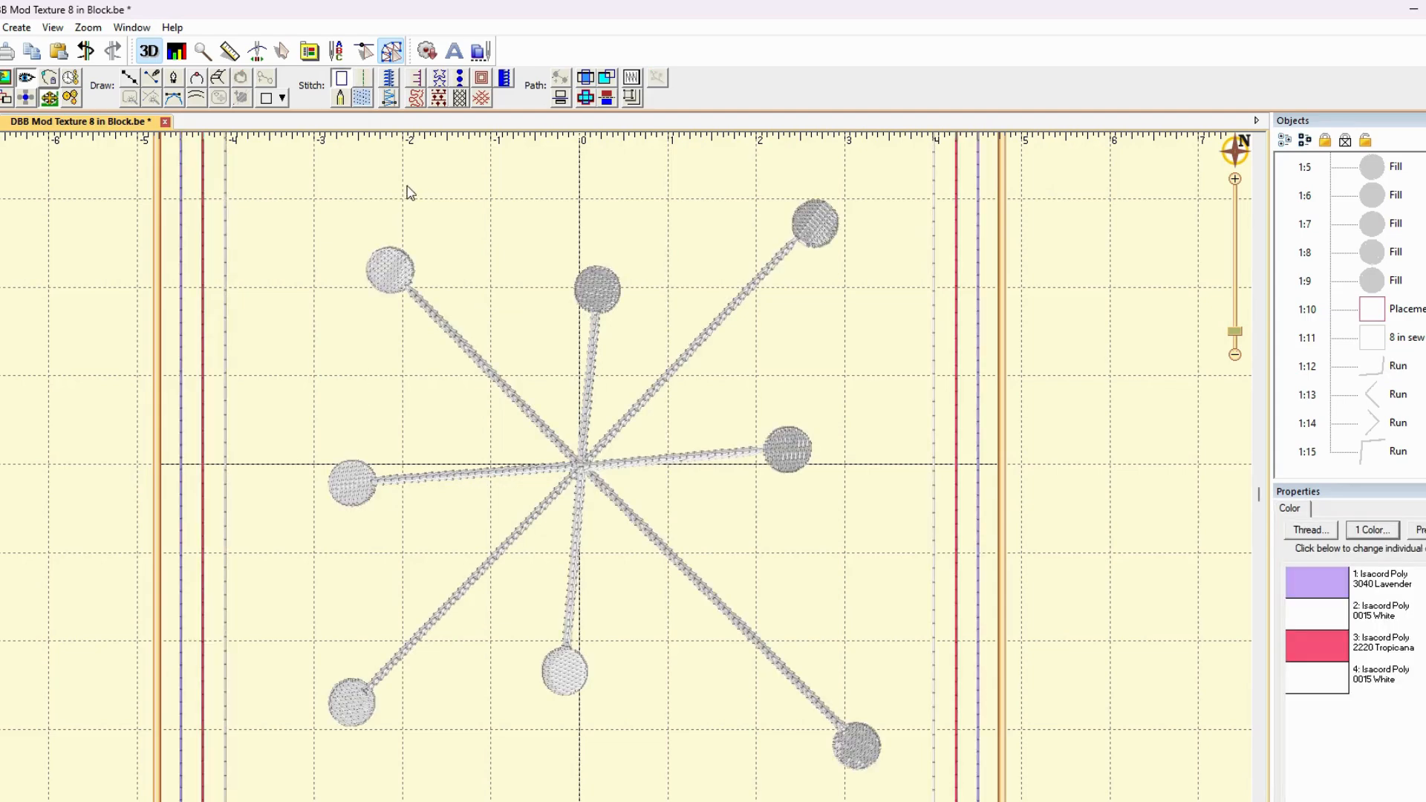
- Examine how densely the stitches overlap at the starburst's center in the density view
{"action": "left_click", "coordinate": [176, 51]}
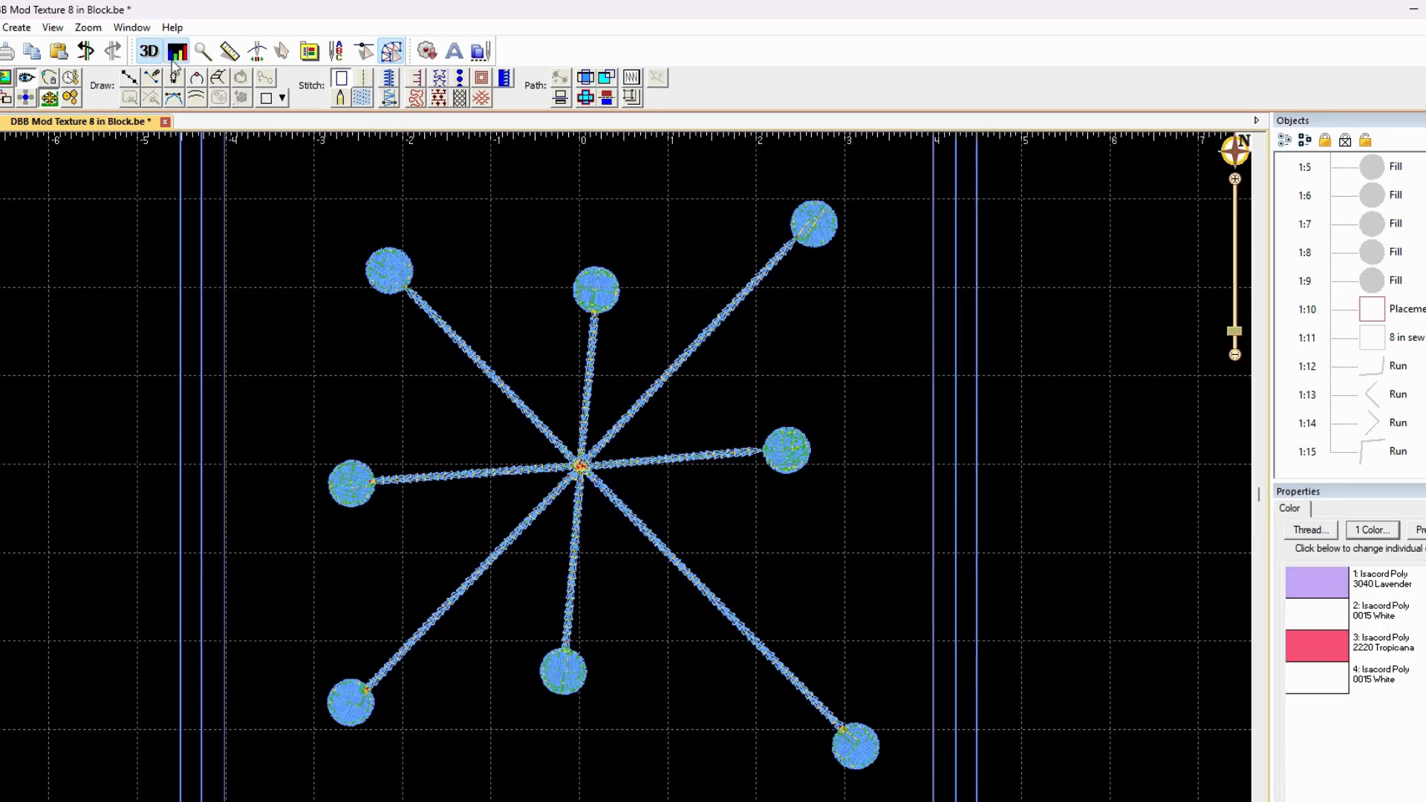
{"action": "scroll", "coordinate": [590, 346], "scroll_direction": "up", "scroll_amount": 2}
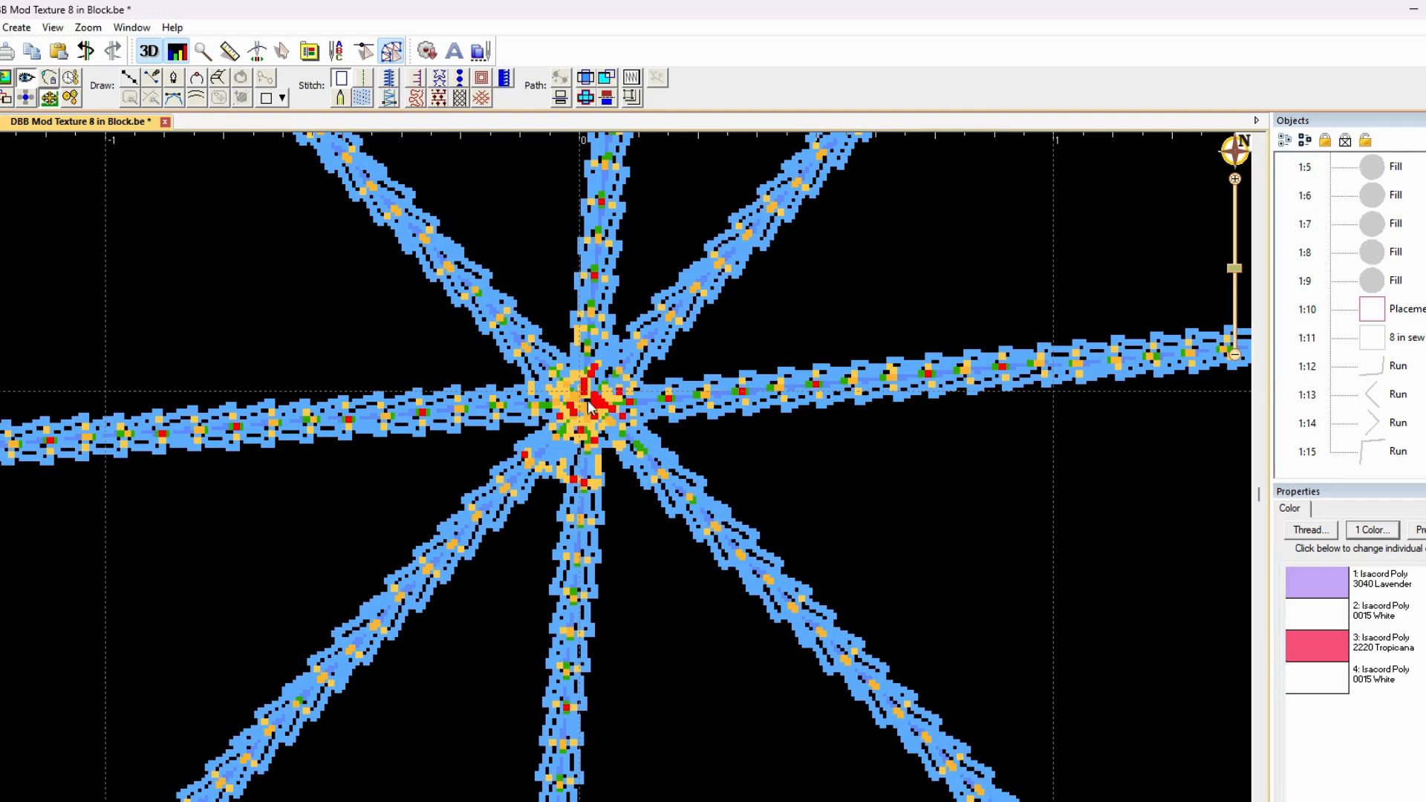
{"action": "left_click", "coordinate": [177, 52]}
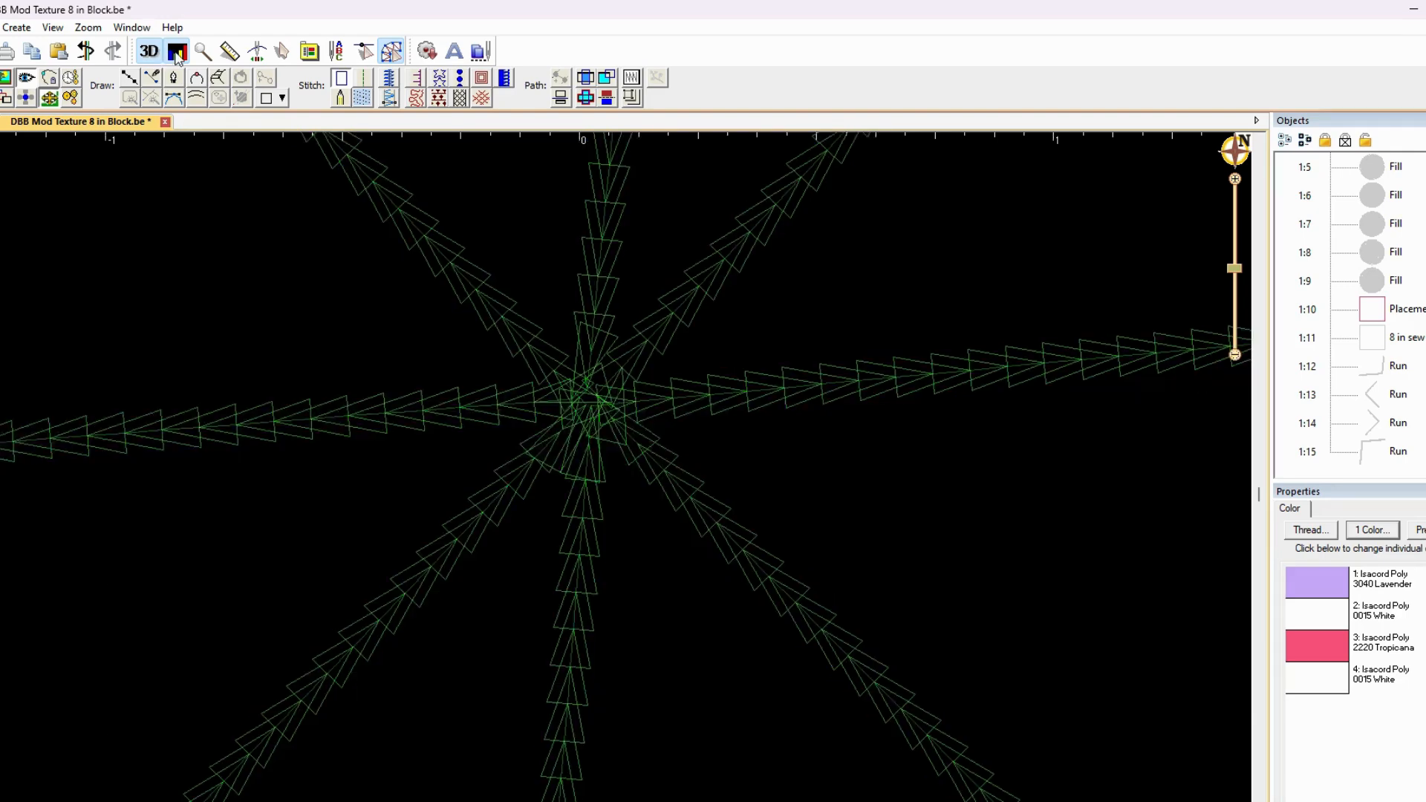
{"action": "left_click", "coordinate": [177, 52]}
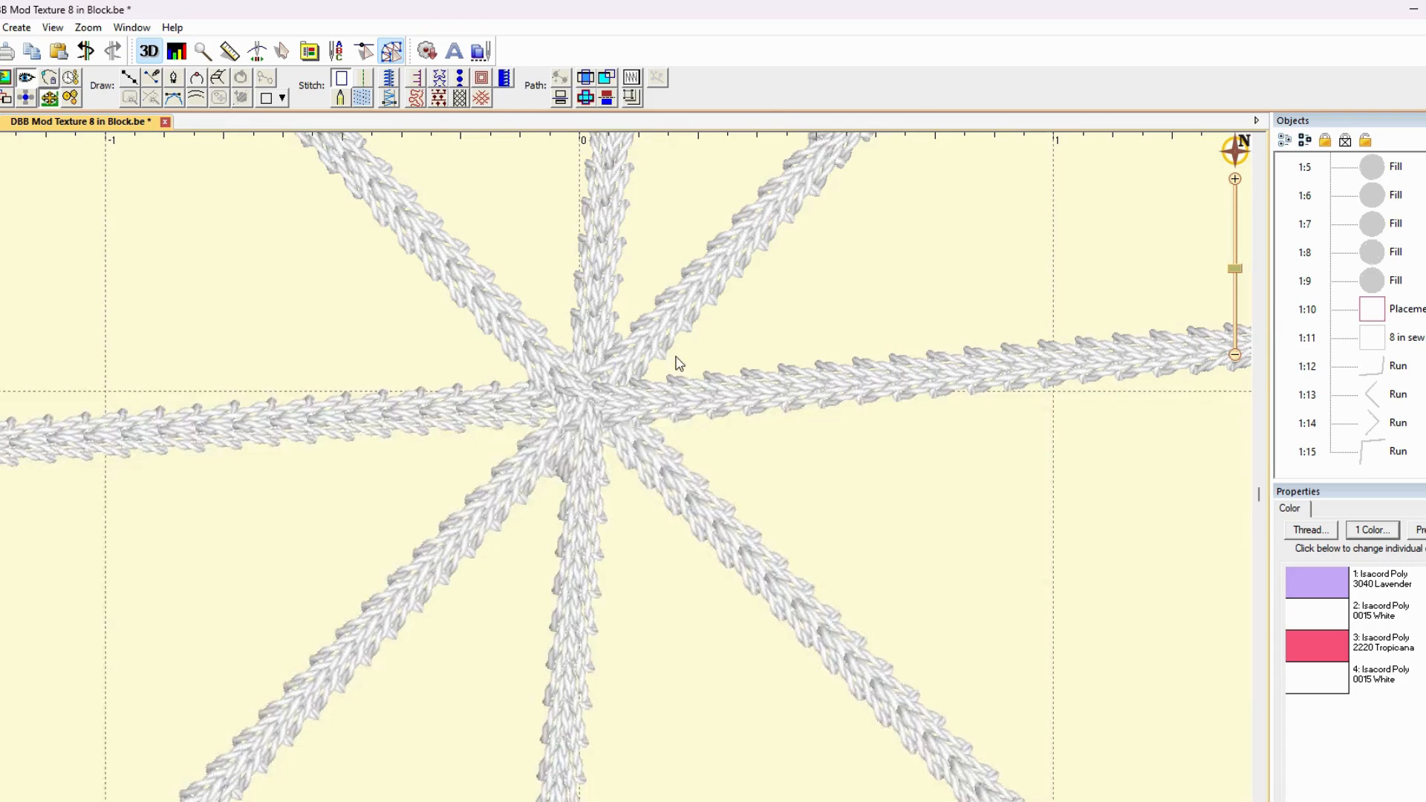
- Spread the inner corner points of the four chain runs slightly outward from the starburst's center to separate them
{"action": "left_click", "coordinate": [1375, 401]}
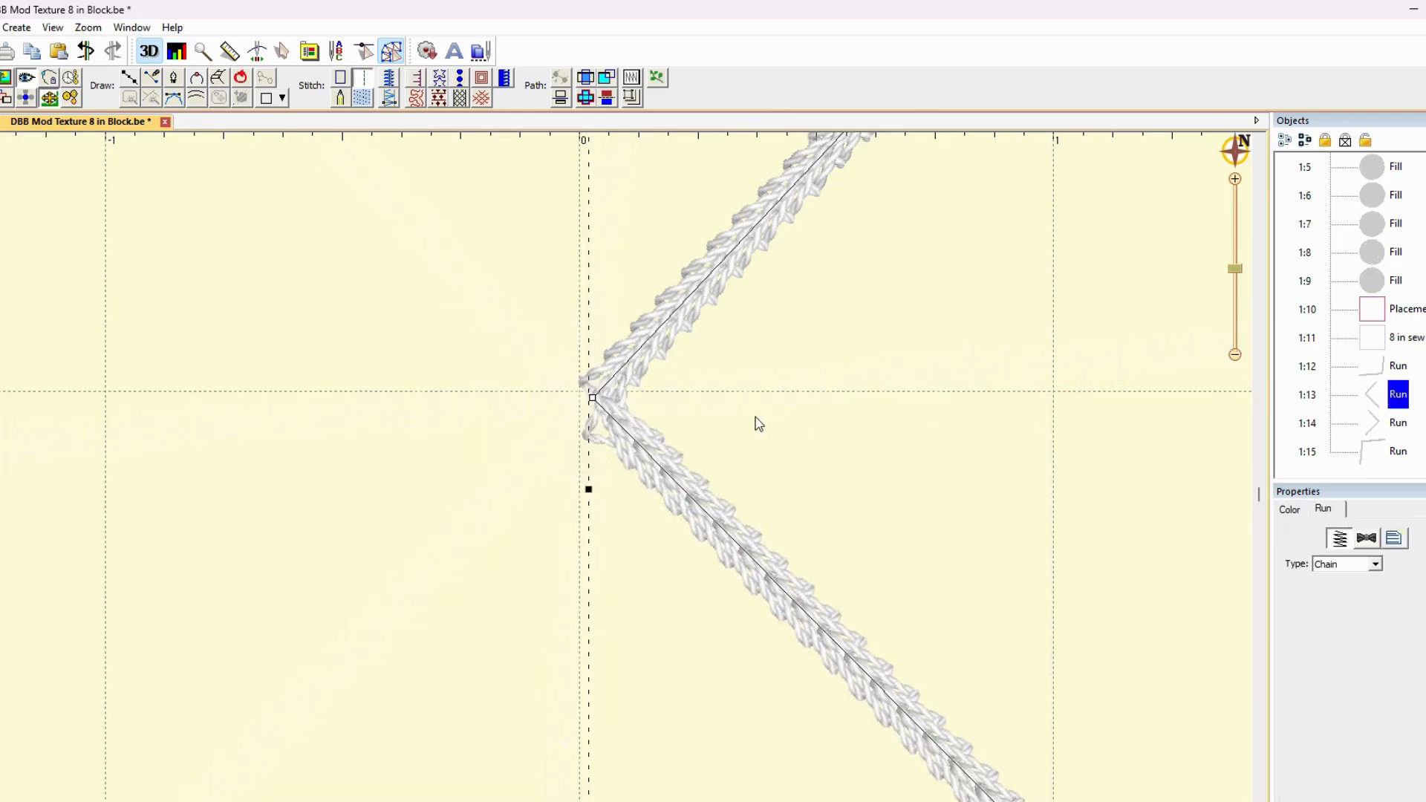
{"action": "left_click_drag", "start_coordinate": [595, 402], "coordinate": [604, 404]}
{"action": "left_click", "coordinate": [1389, 428]}
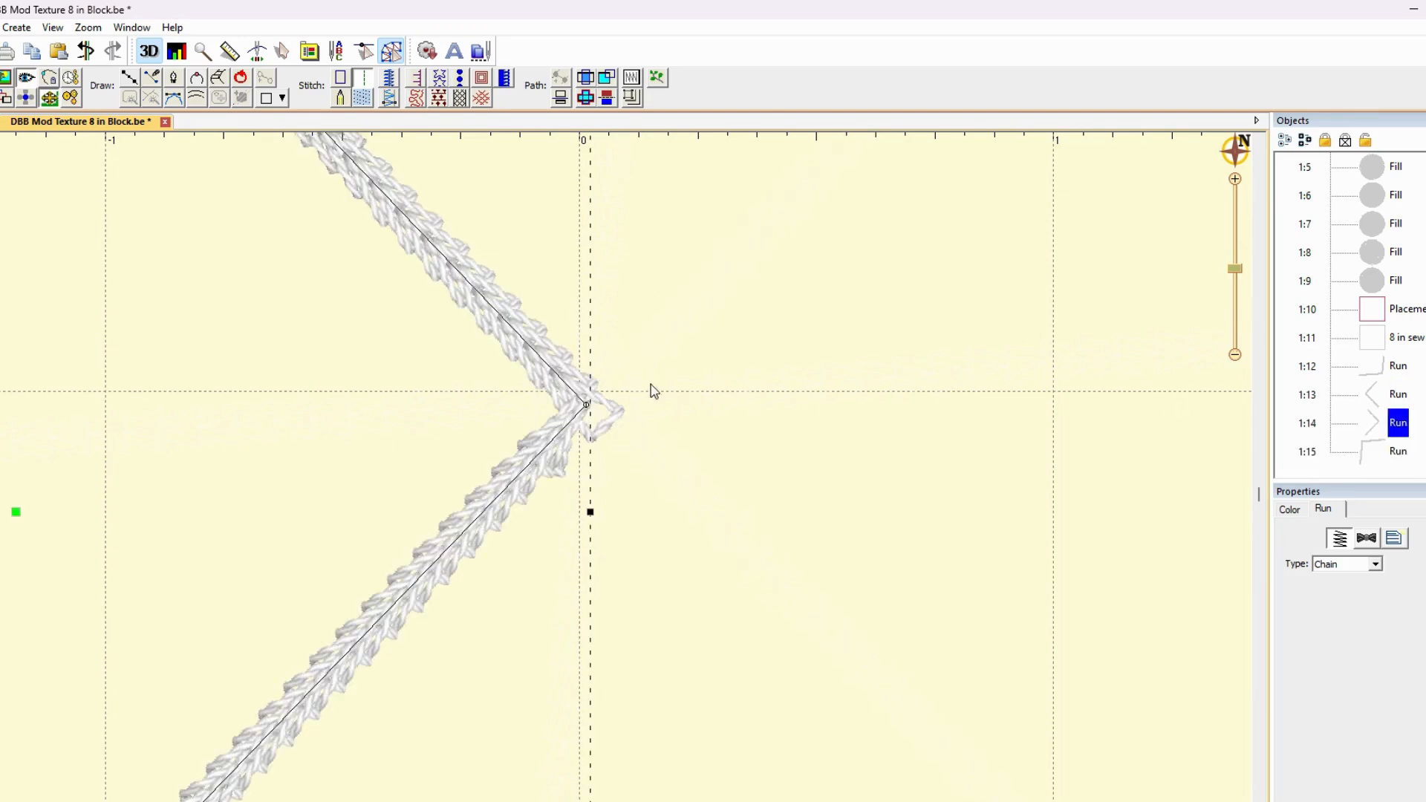
{"action": "left_click_drag", "start_coordinate": [587, 409], "coordinate": [580, 404]}
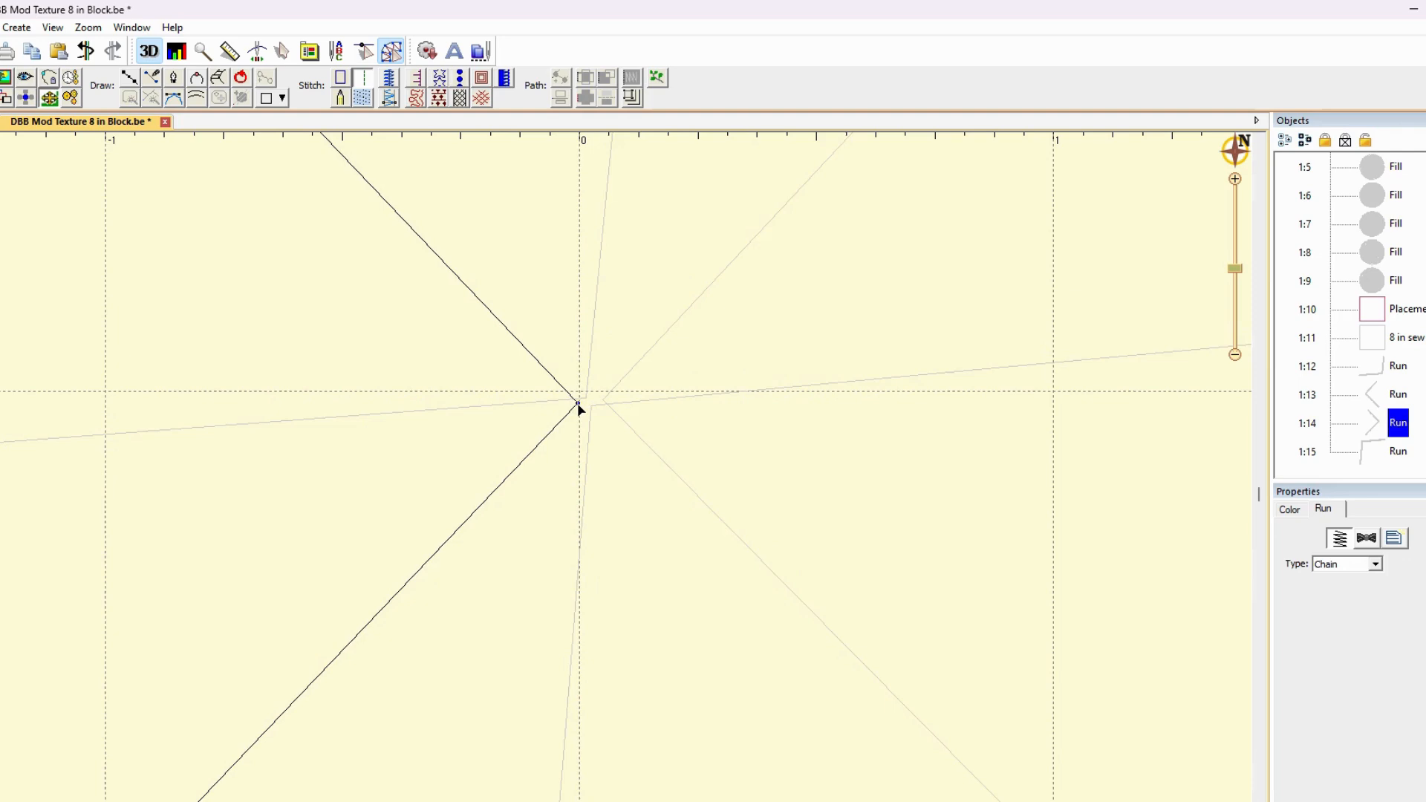
{"action": "left_click", "coordinate": [1393, 454]}
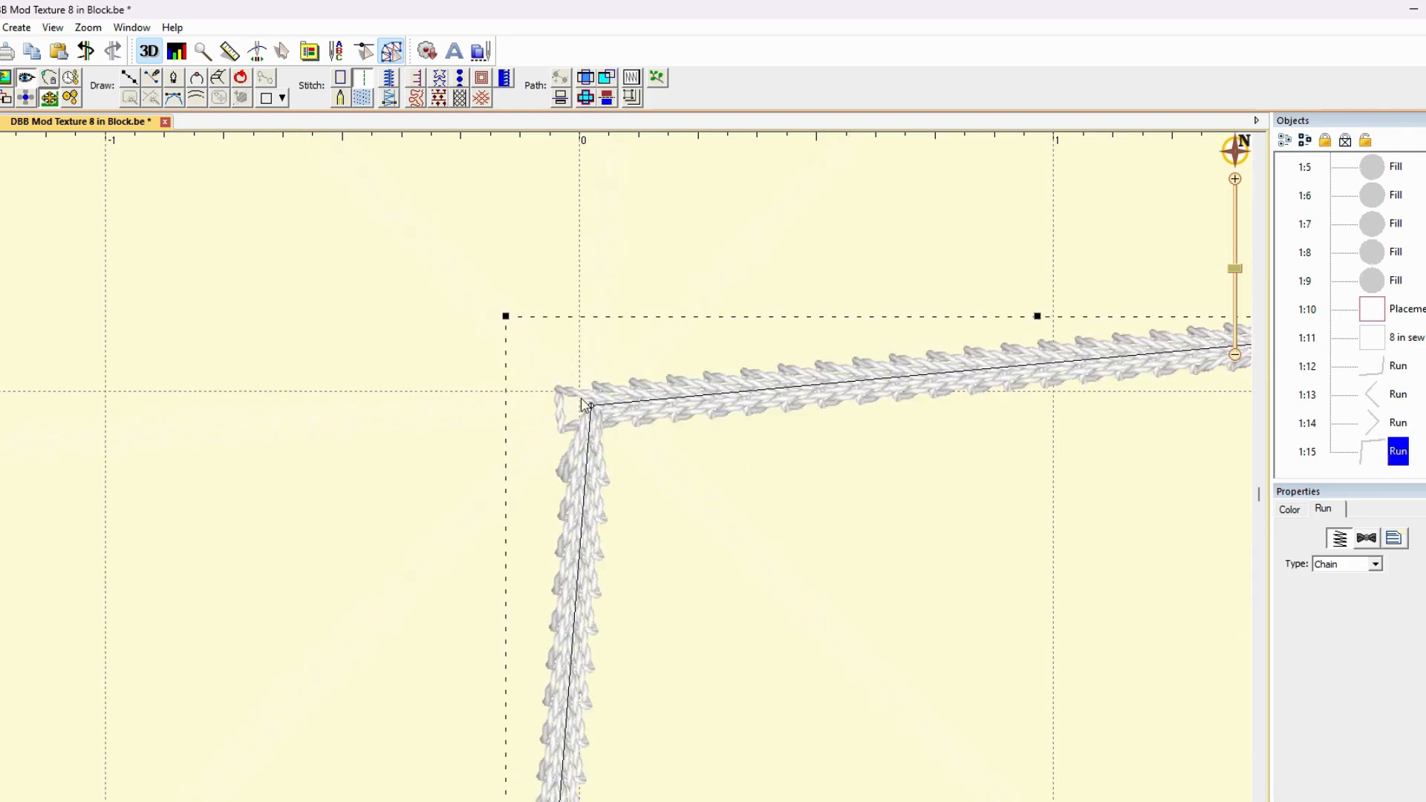
{"action": "left_click_drag", "start_coordinate": [592, 408], "coordinate": [599, 411]}
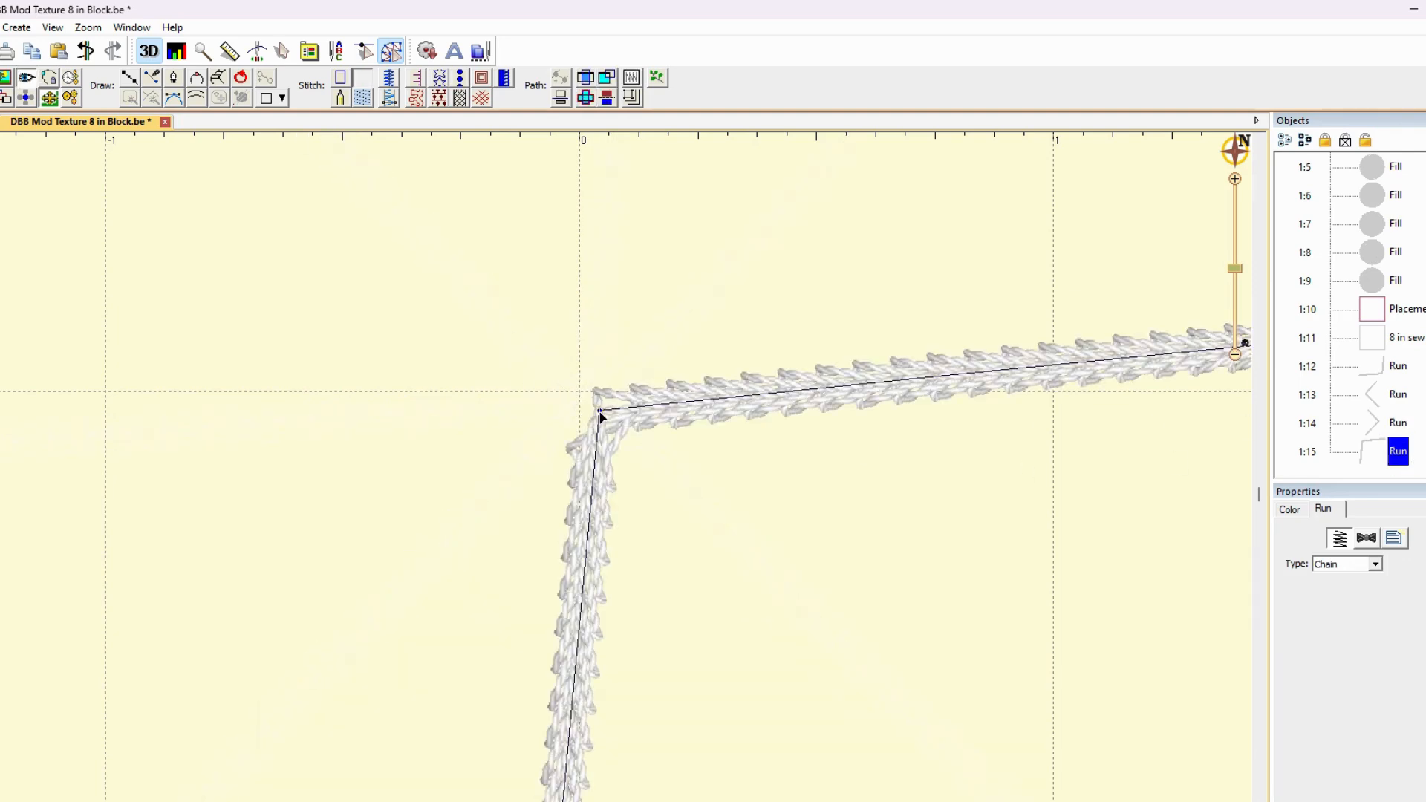
{"action": "left_click", "coordinate": [1385, 365]}
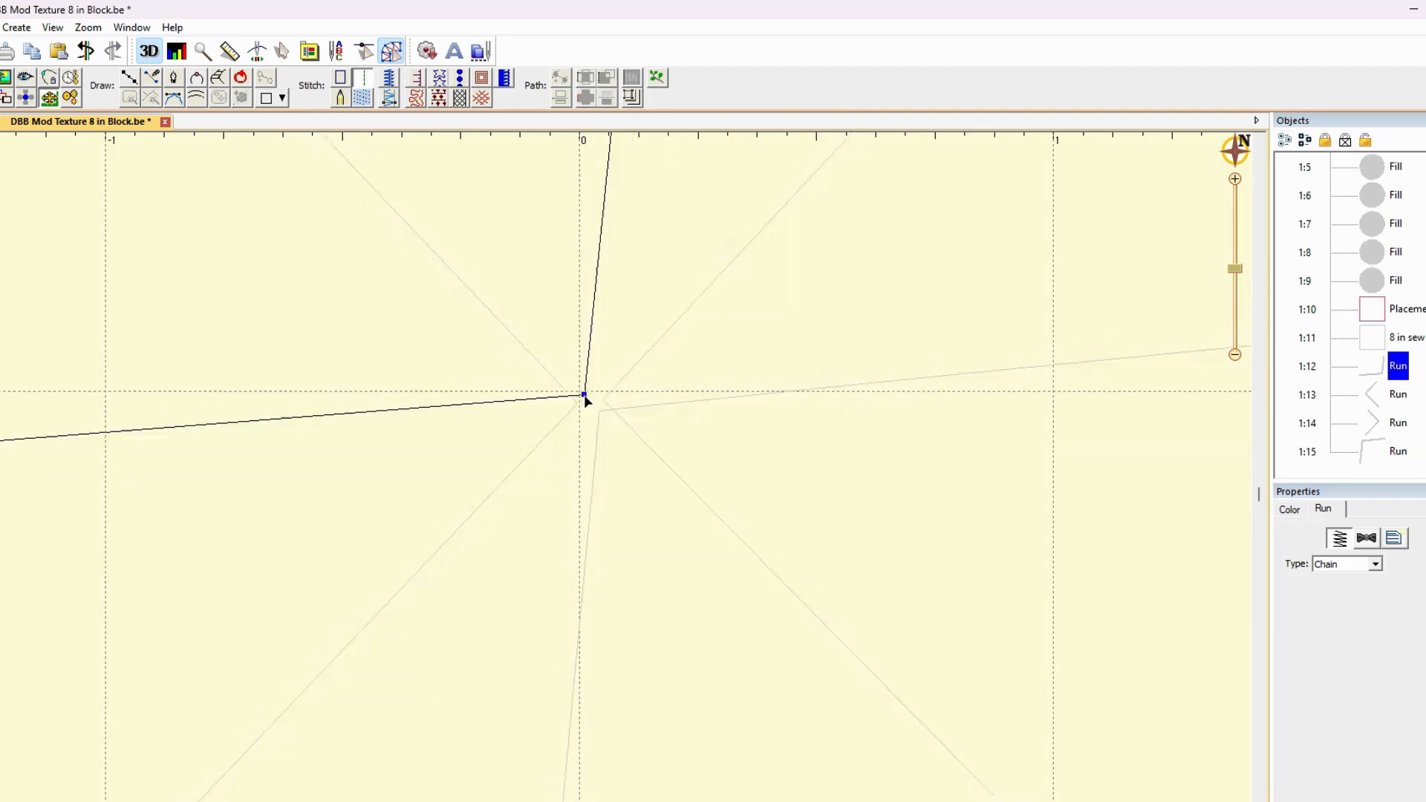
{"action": "left_click", "coordinate": [952, 408]}
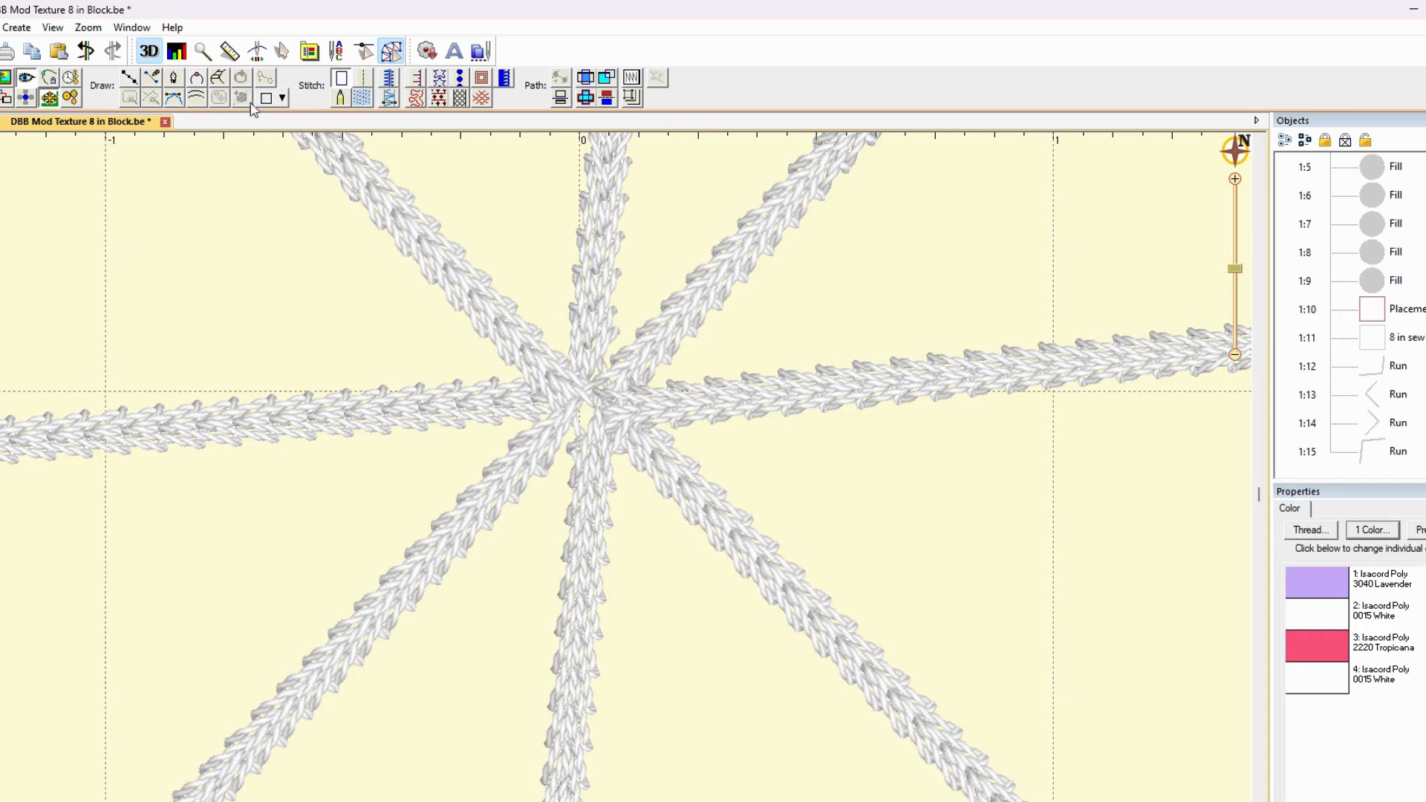
- Examine the stitch overlap of the separated runs at the starburst's center in the density view
{"action": "left_click", "coordinate": [176, 52]}
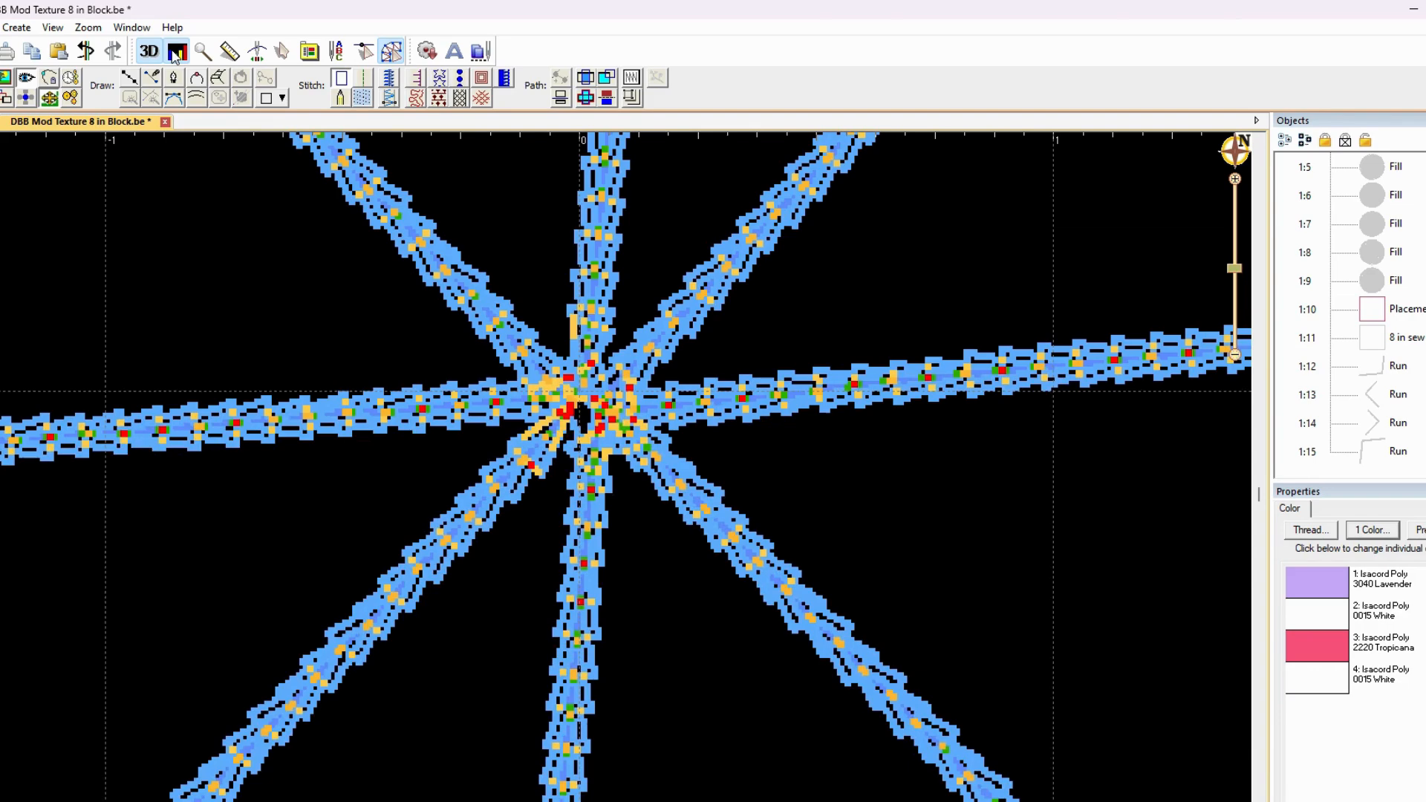
{"action": "left_click", "coordinate": [176, 52]}
{"action": "left_click", "coordinate": [176, 52]}
{"action": "left_click", "coordinate": [177, 52]}
{"action": "left_click", "coordinate": [179, 51]}
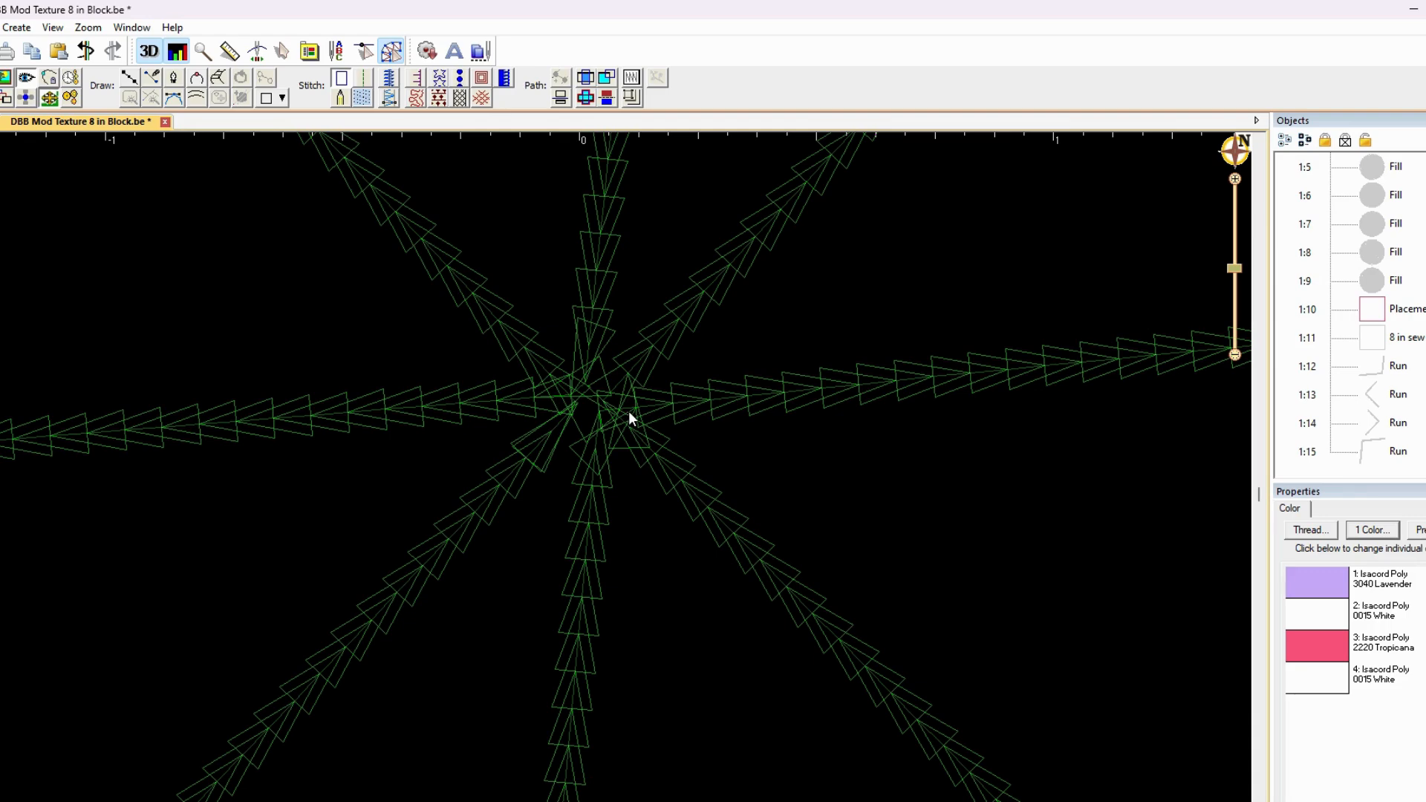
{"action": "left_click", "coordinate": [177, 51]}
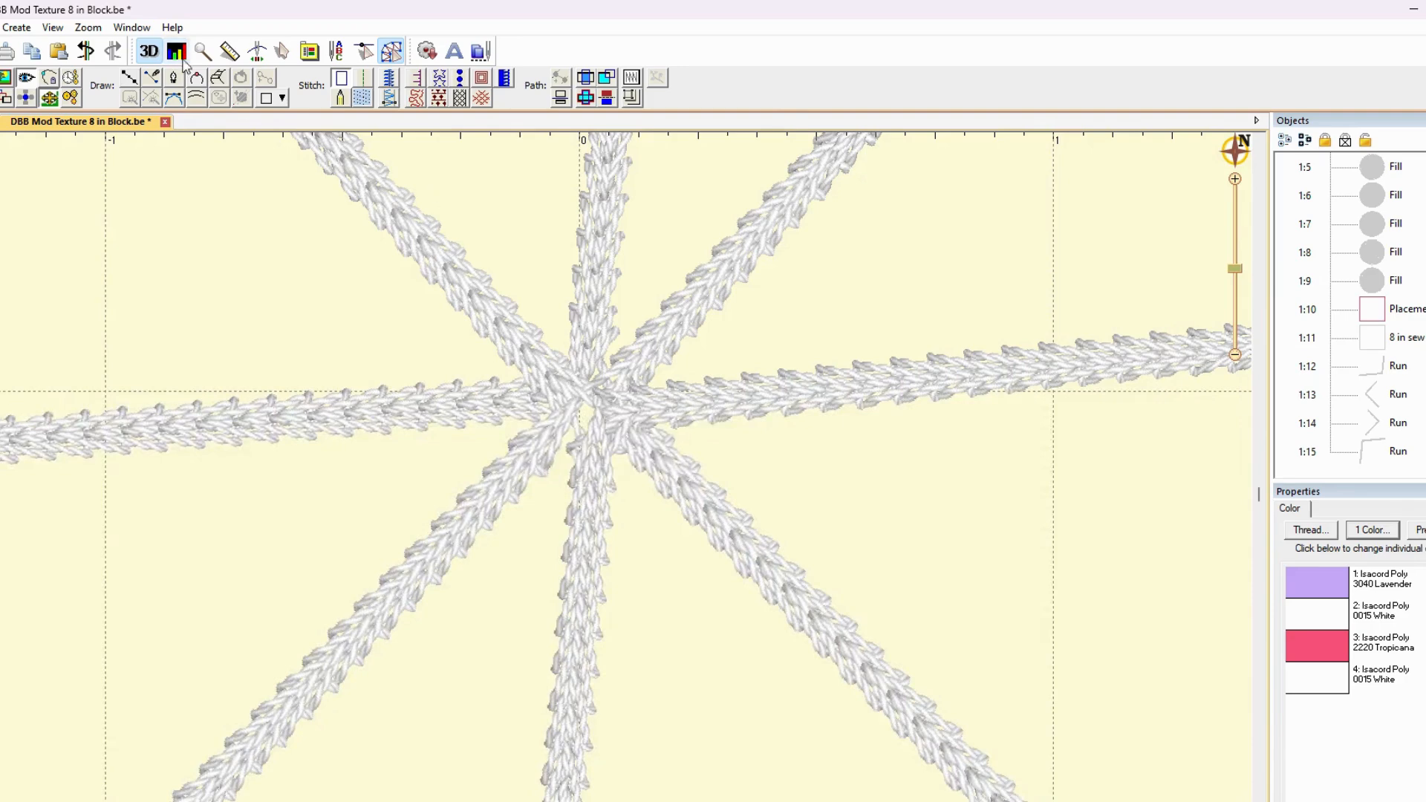
{"action": "scroll", "coordinate": [751, 375], "scroll_direction": "down", "scroll_amount": 3}
{"action": "scroll", "coordinate": [751, 376], "scroll_direction": "down", "scroll_amount": 2}
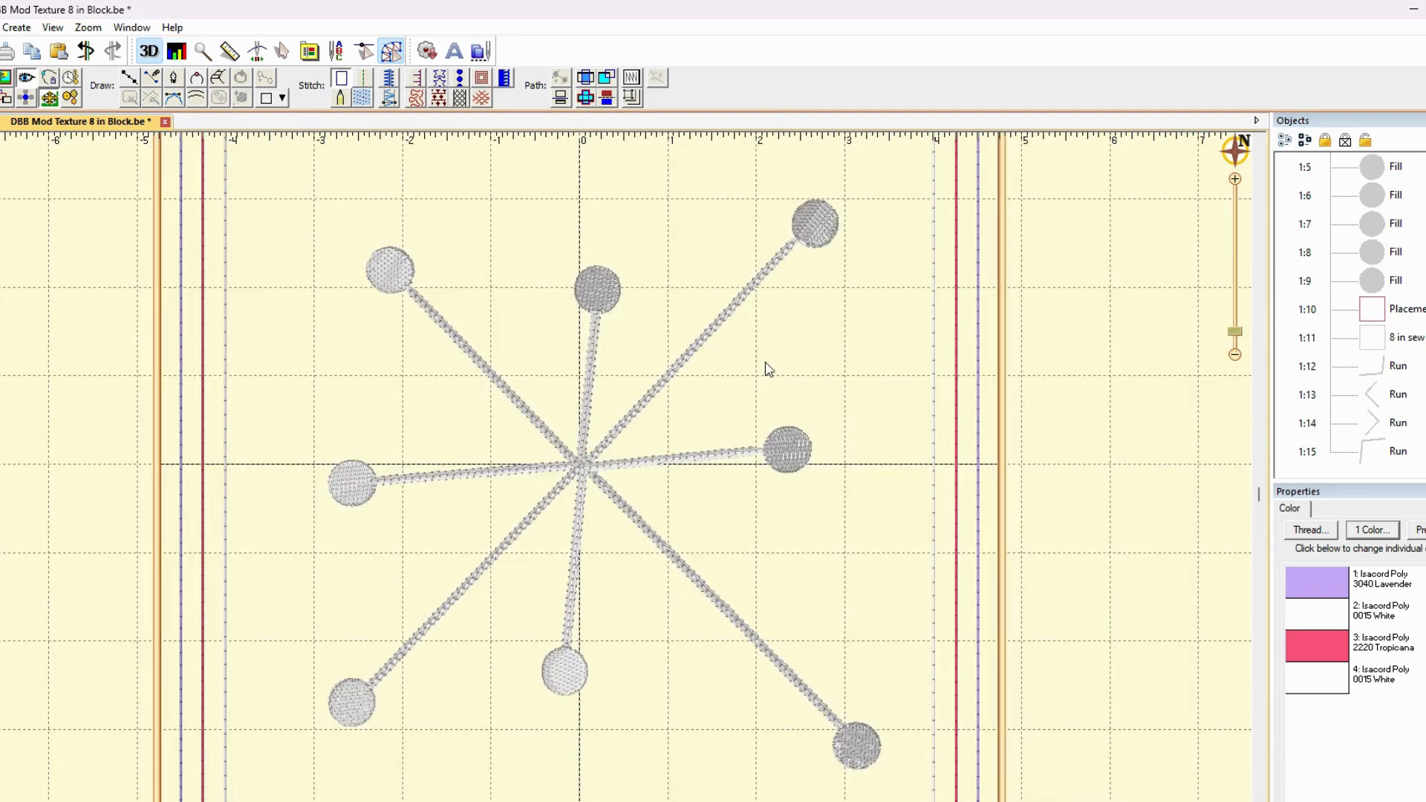
- Rename the red placement square below the circle fills as "cut line"
{"action": "left_click", "coordinate": [1386, 316]}
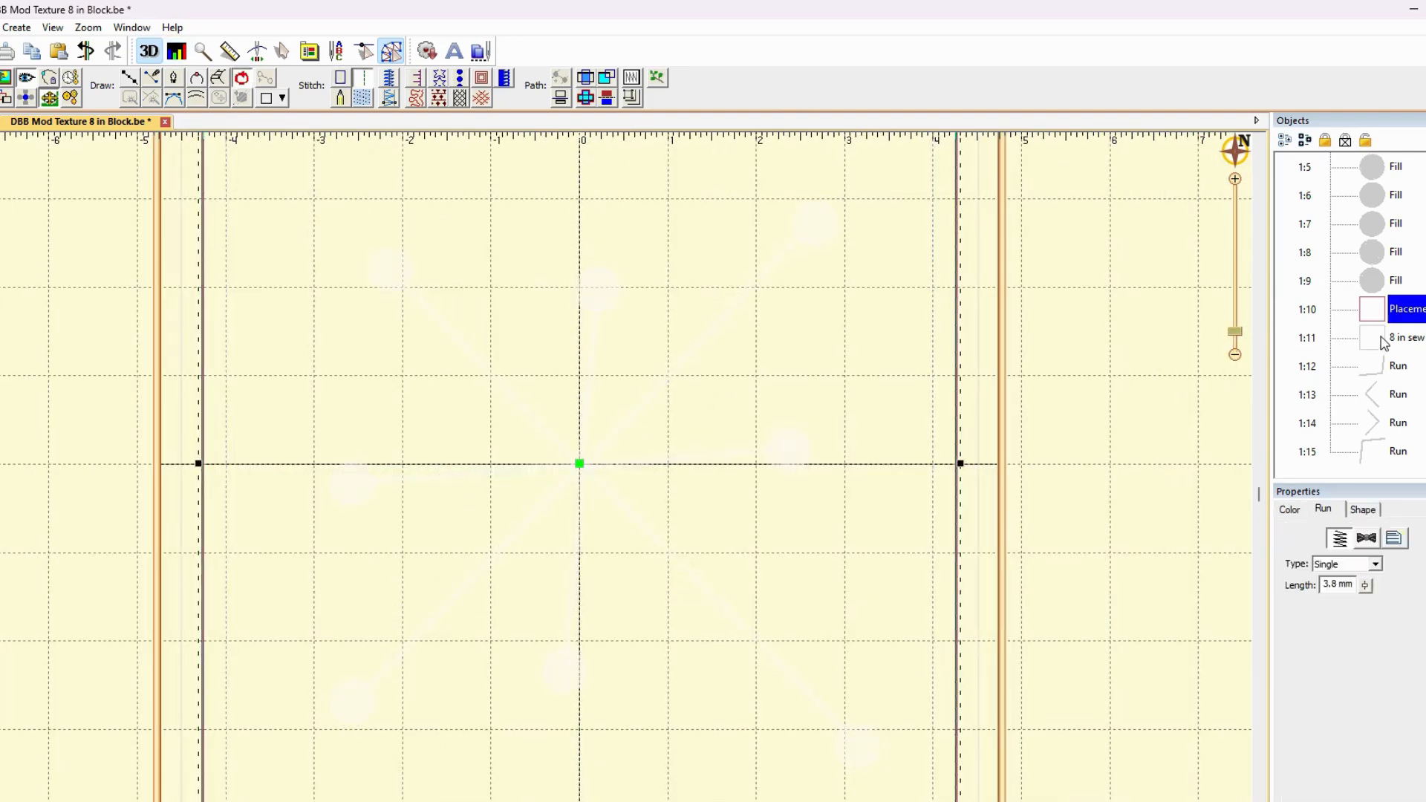
{"action": "left_click", "coordinate": [1378, 342], "text": "shift"}
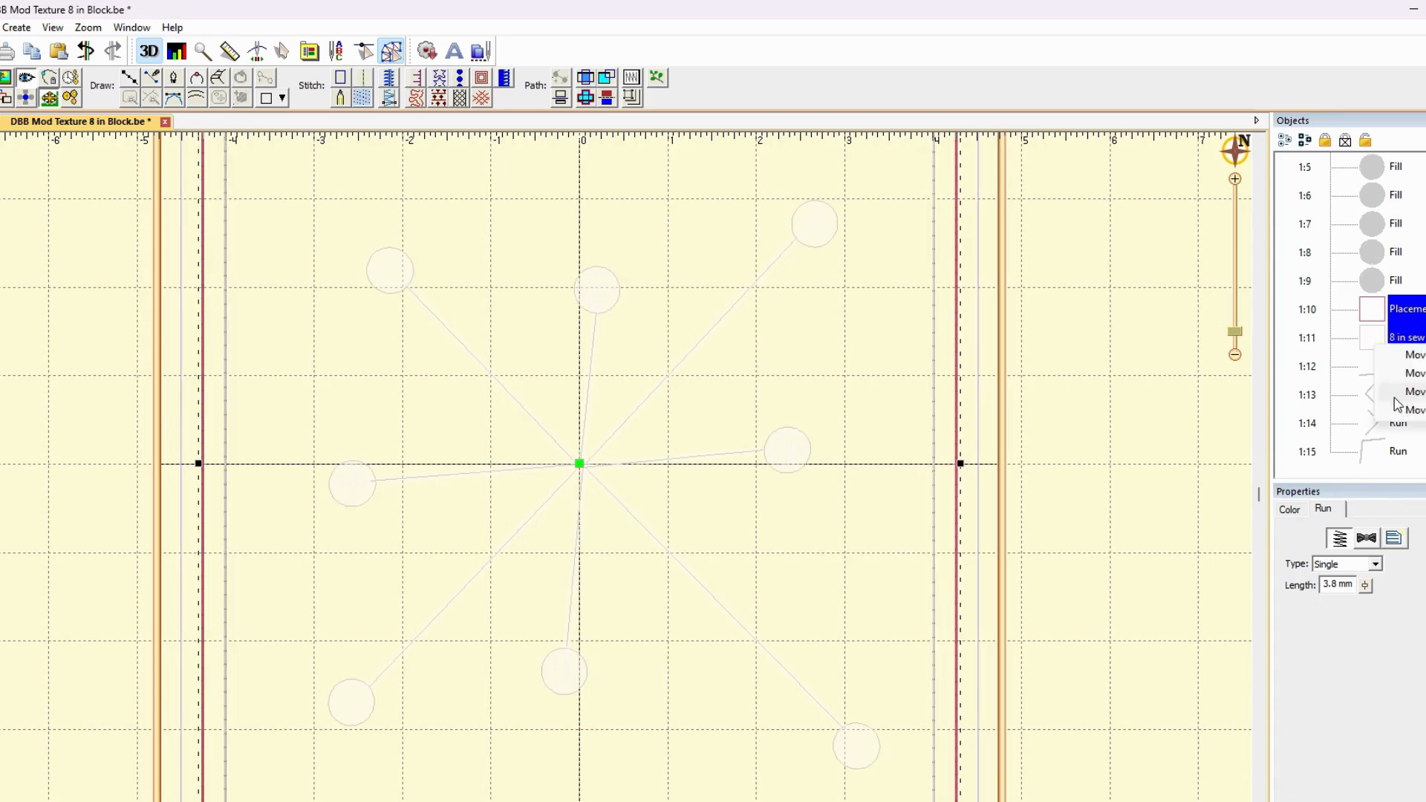
{"action": "left_click", "coordinate": [1403, 310]}
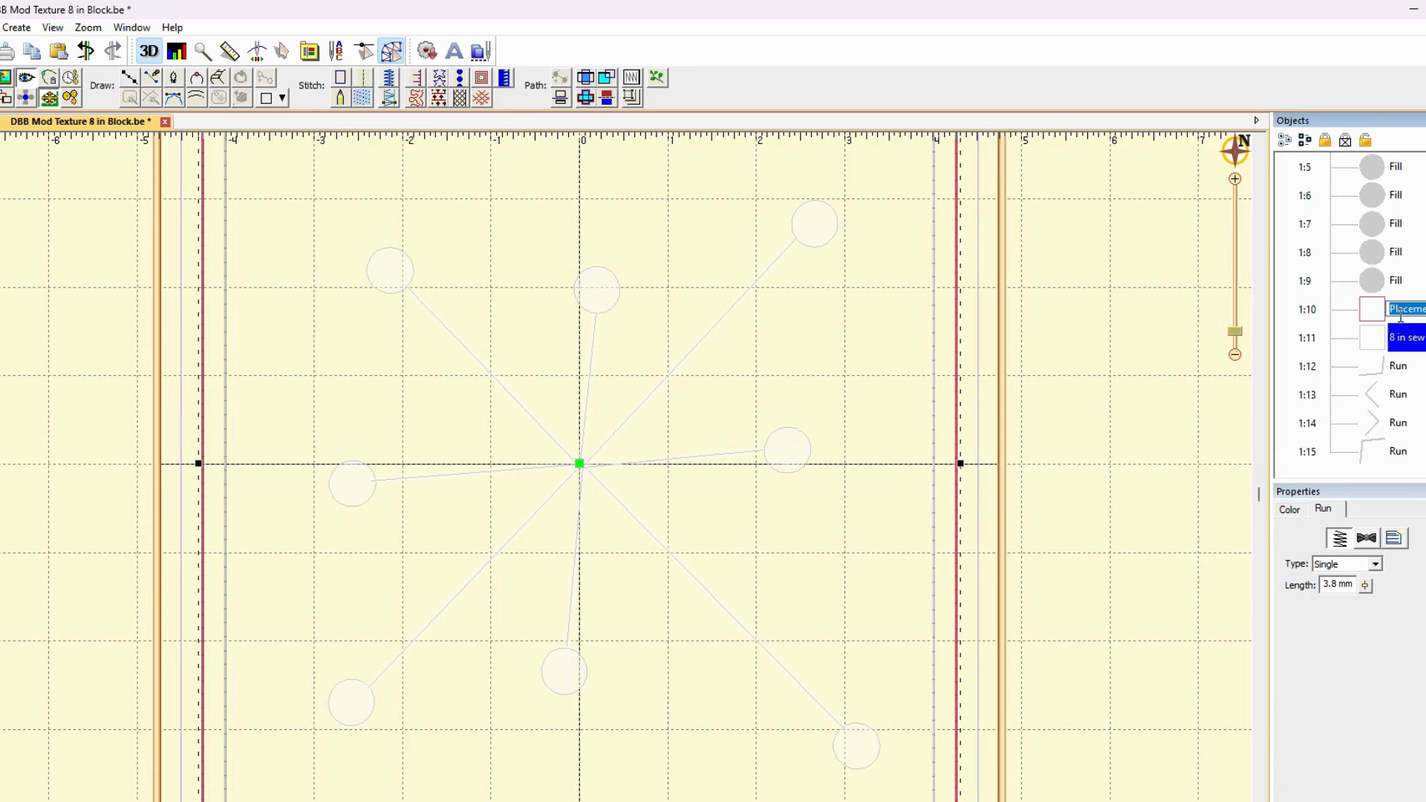
{"action": "type", "text": "cut l"}
{"action": "type", "text": "ine"}
{"action": "key", "text": "Return"}
{"action": "left_click", "coordinate": [1028, 414]}
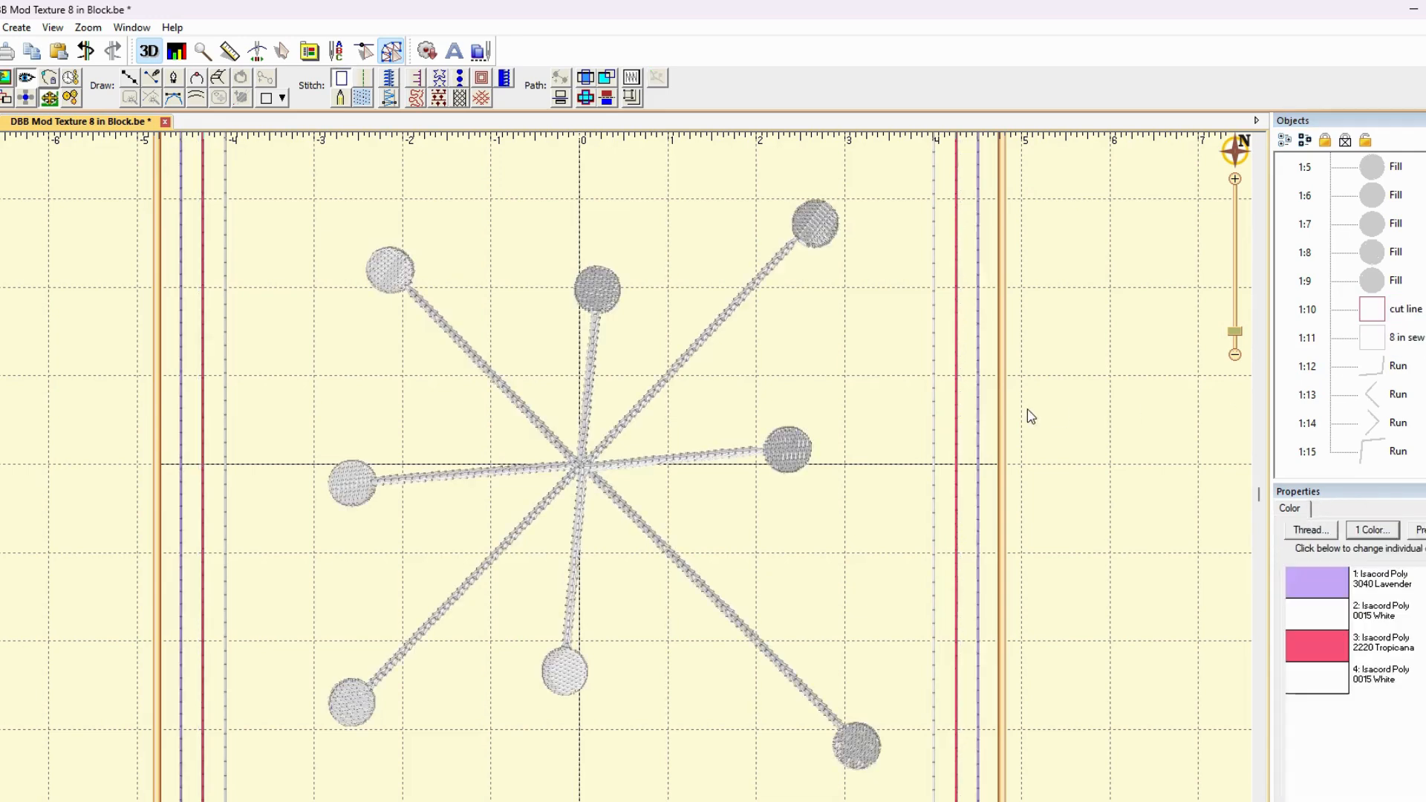
- Add "8 half in" to the front of the cut line object's name, matching the style of the 8 in sew line's name
{"action": "left_click", "coordinate": [1401, 338]}
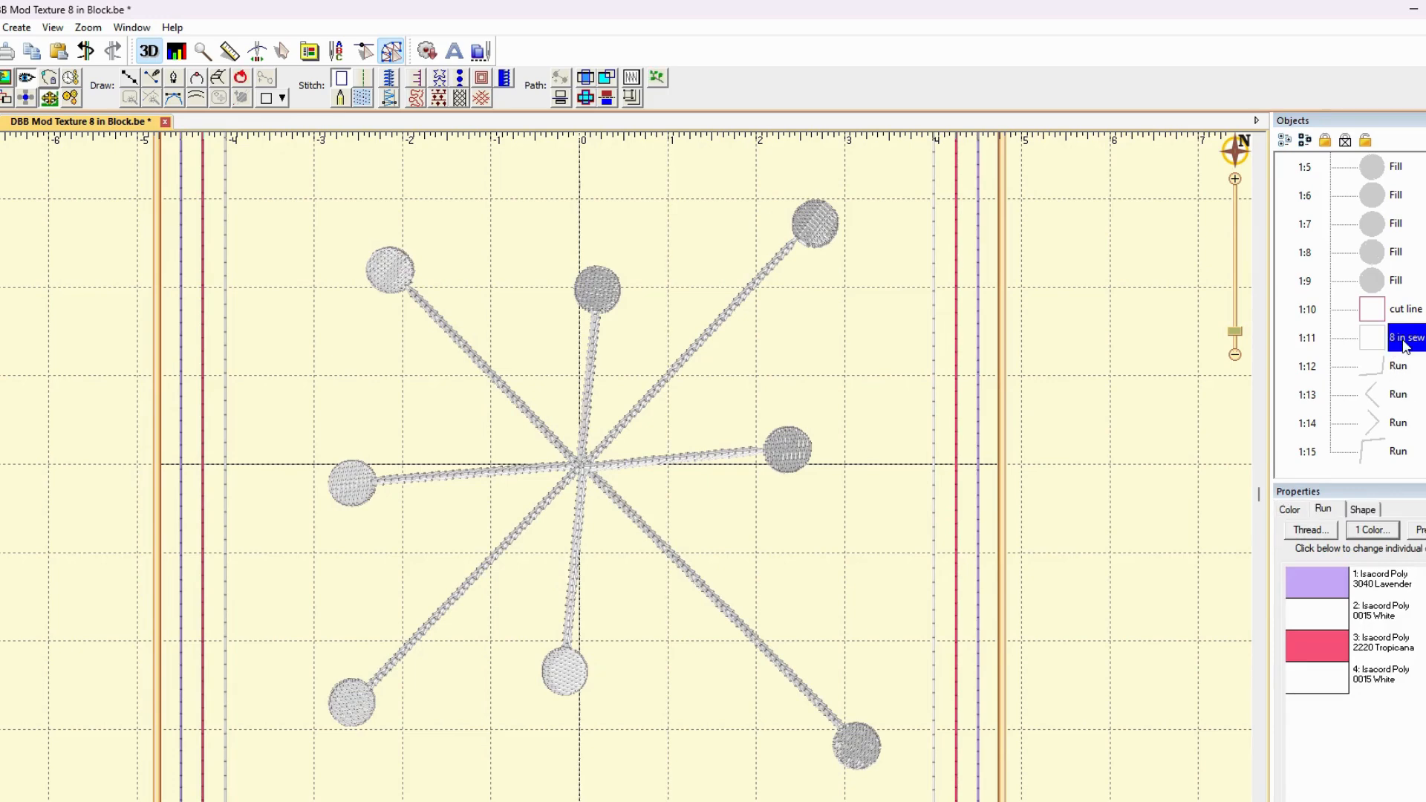
{"action": "left_click", "coordinate": [1406, 338]}
{"action": "left_click_drag", "start_coordinate": [1406, 338], "coordinate": [1375, 347]}
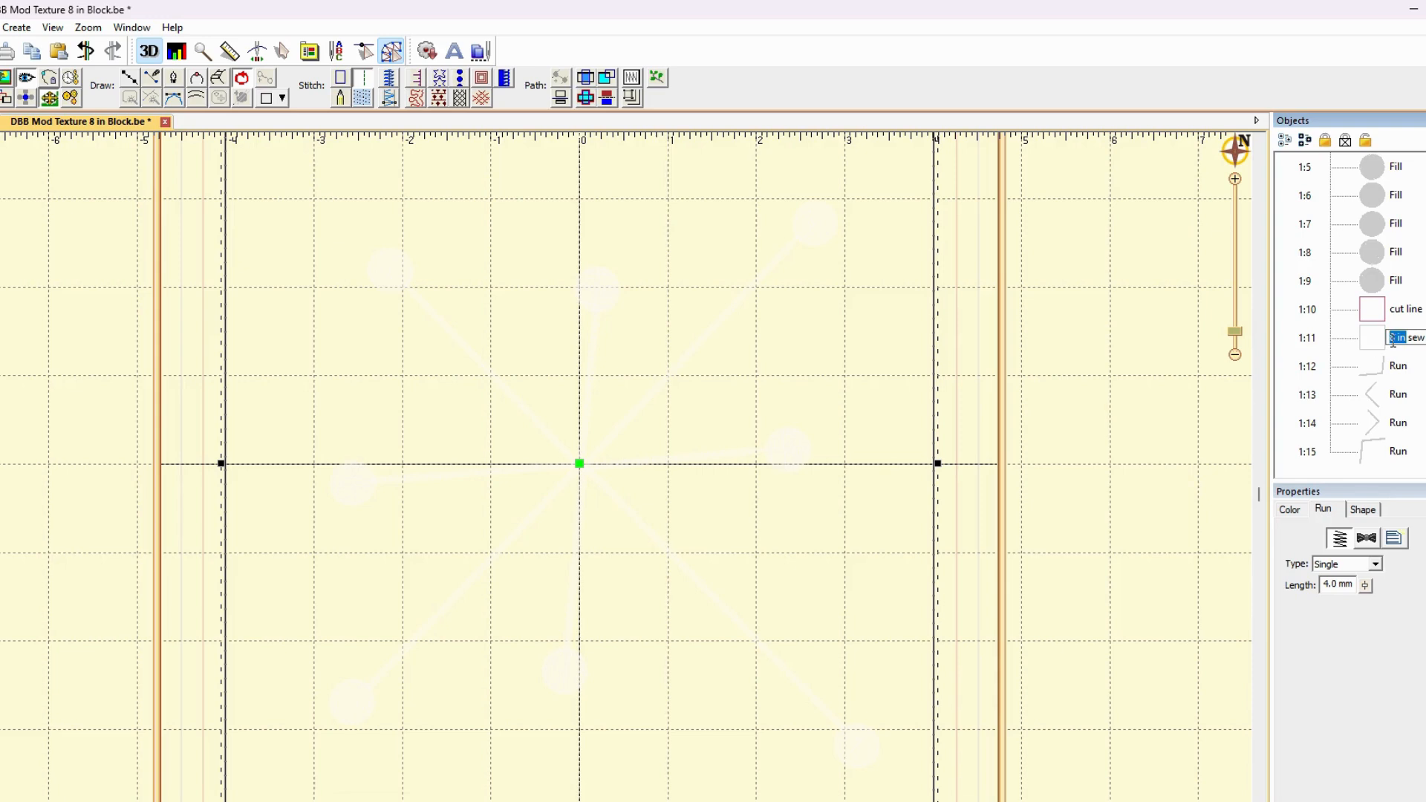
{"action": "left_click", "coordinate": [1397, 309]}
{"action": "left_click", "coordinate": [1392, 309]}
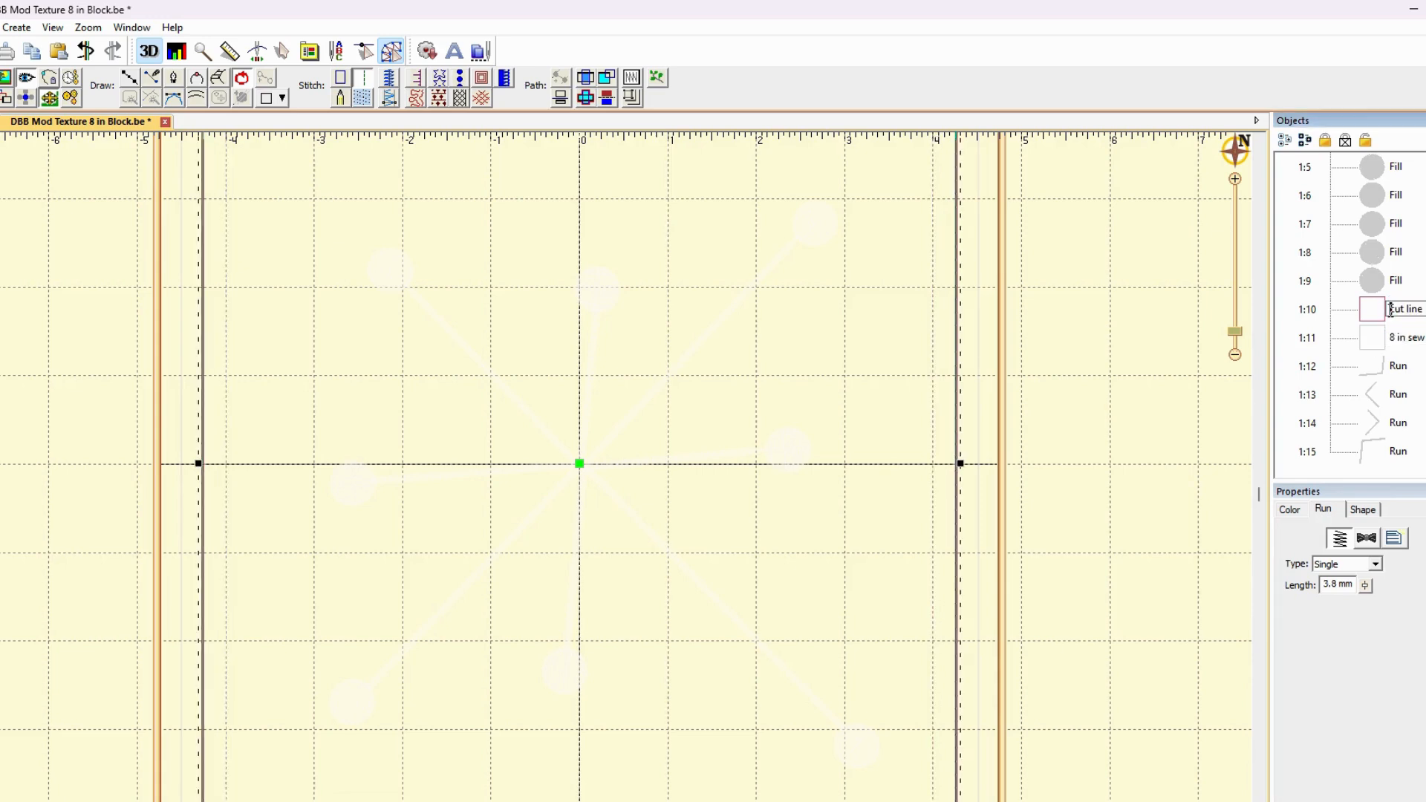
{"action": "type", "text": "8 half"}
{"action": "left_click", "coordinate": [1192, 356]}
- Reorder the objects so the four chain runs sew directly after the first placement line, ahead of all the circle fills
{"action": "left_click", "coordinate": [1394, 369]}
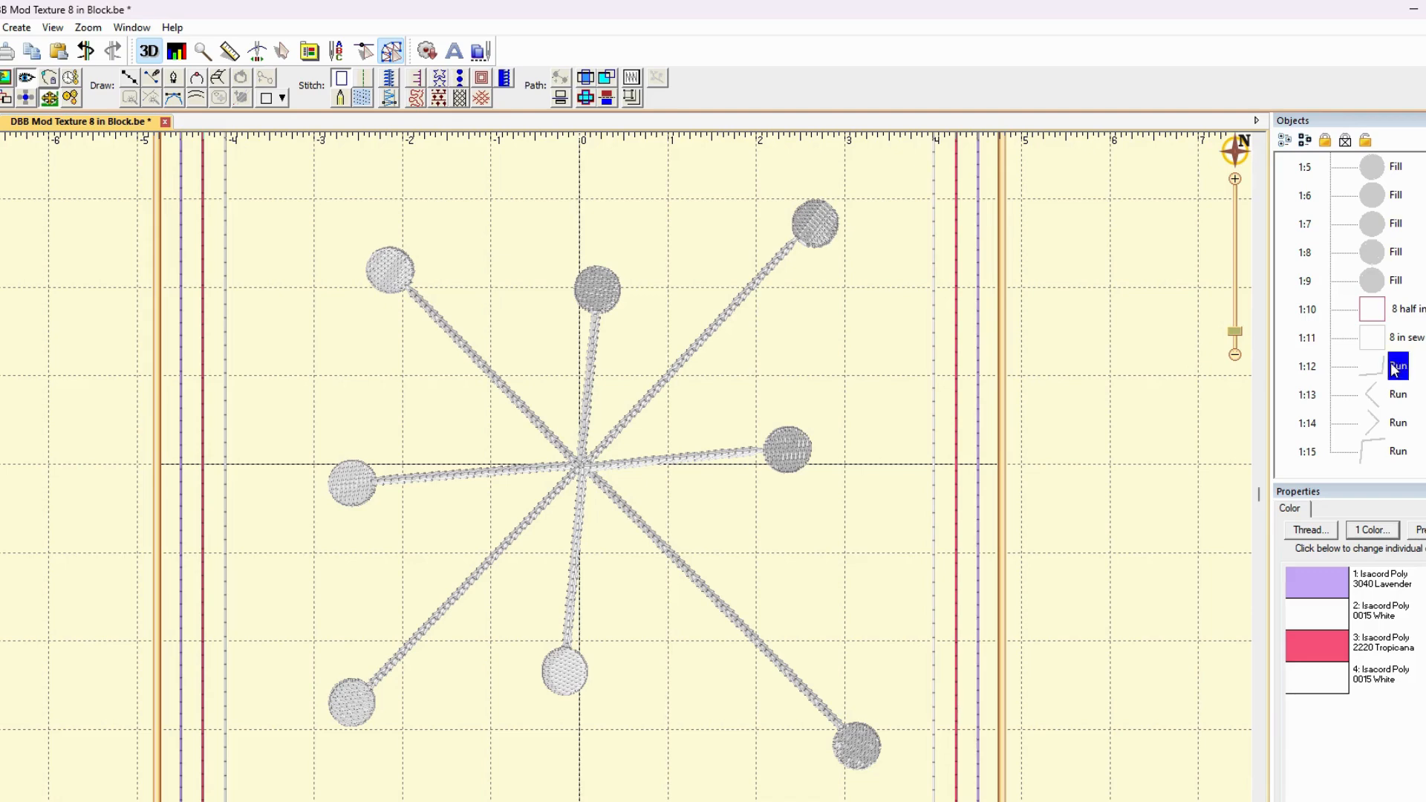
{"action": "left_click", "coordinate": [1382, 459], "text": "shift"}
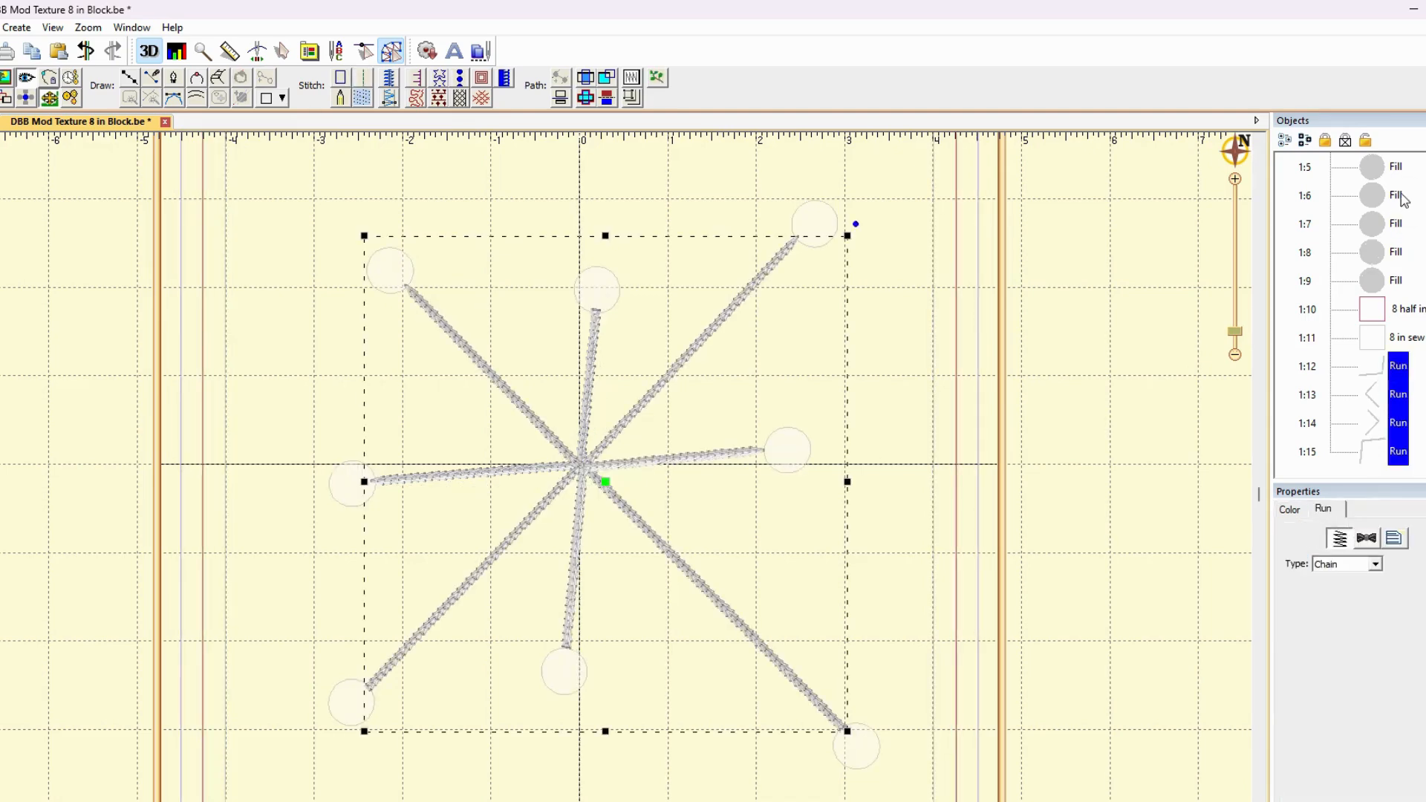
{"action": "left_click_drag", "start_coordinate": [1370, 177], "coordinate": [1370, 222]}
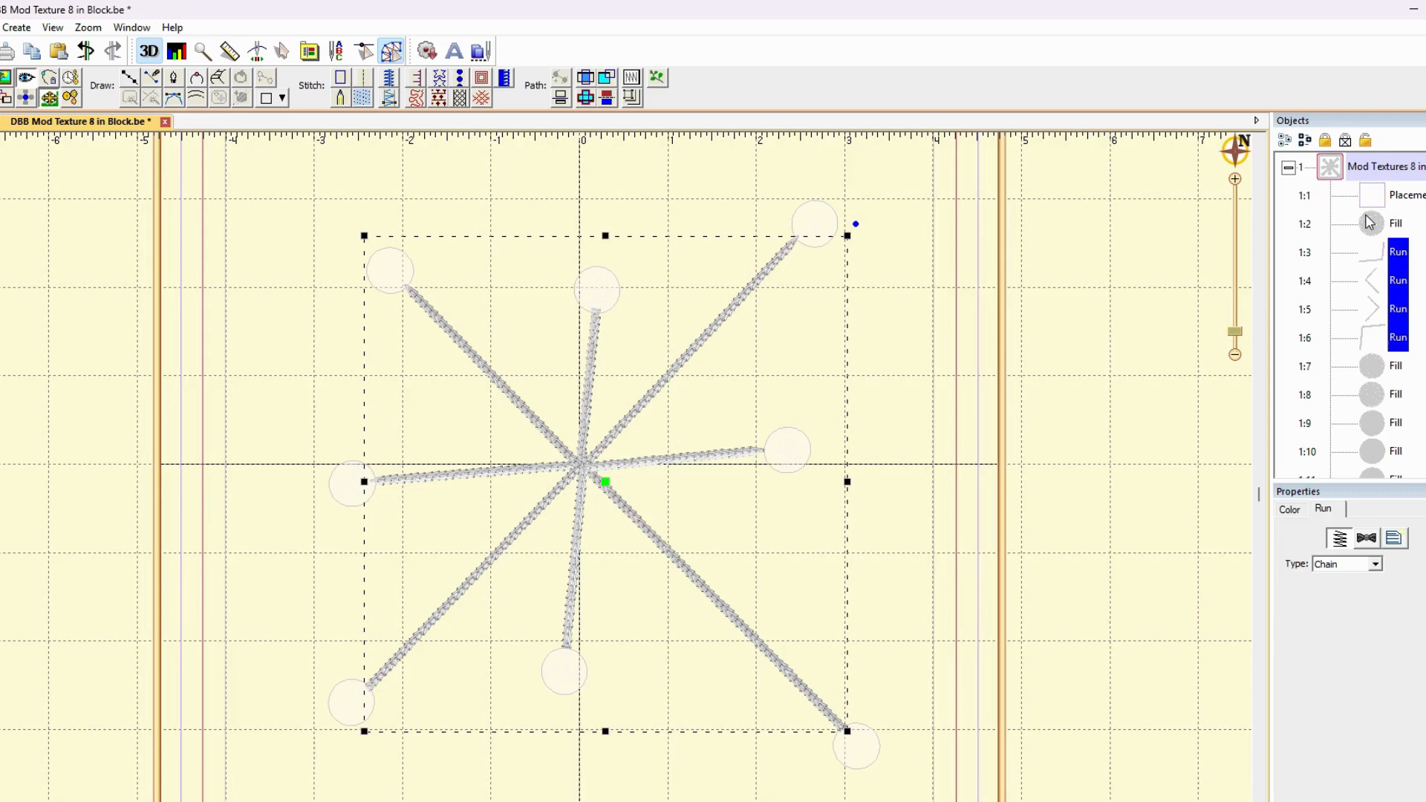
{"action": "left_click", "coordinate": [1370, 223]}
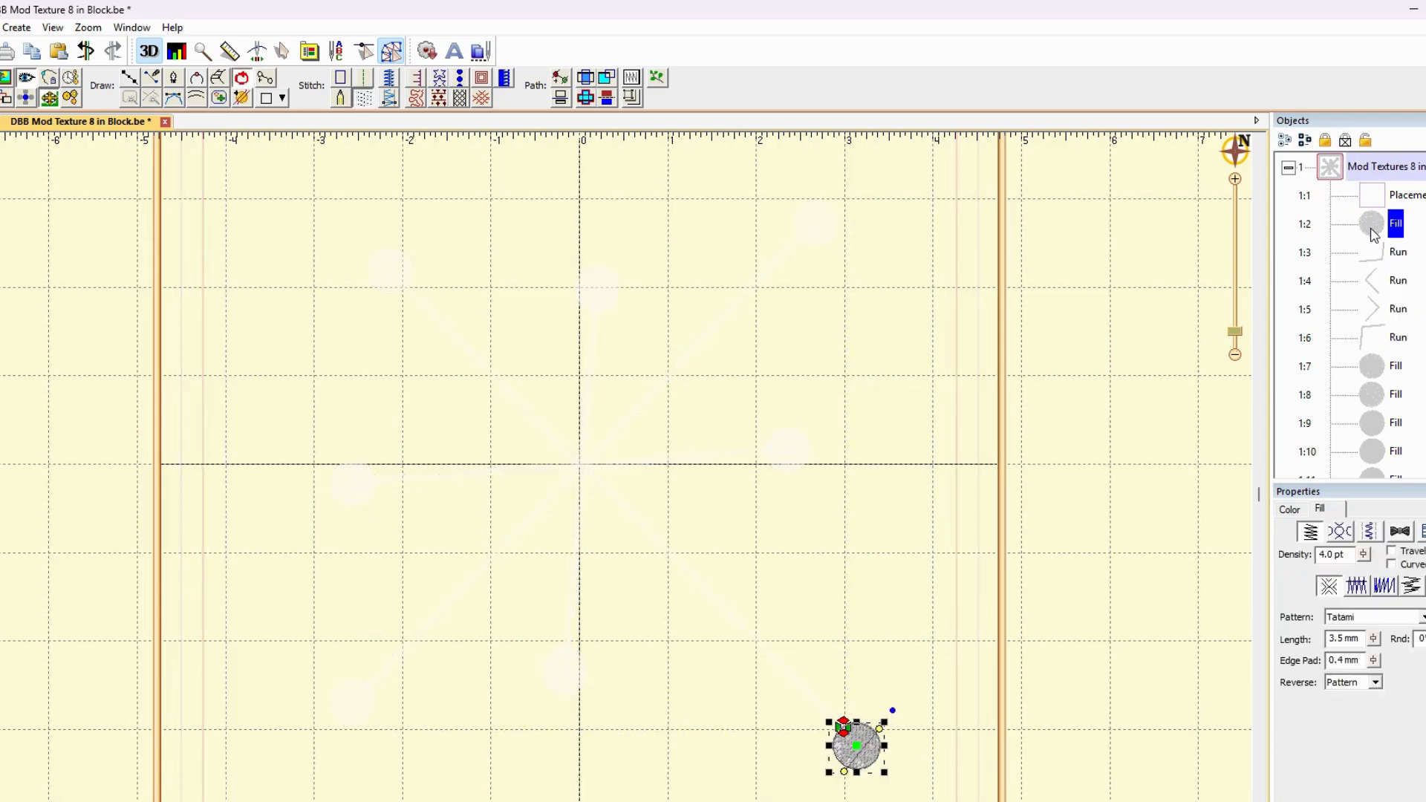
{"action": "left_click_drag", "start_coordinate": [1375, 235], "coordinate": [1375, 366]}
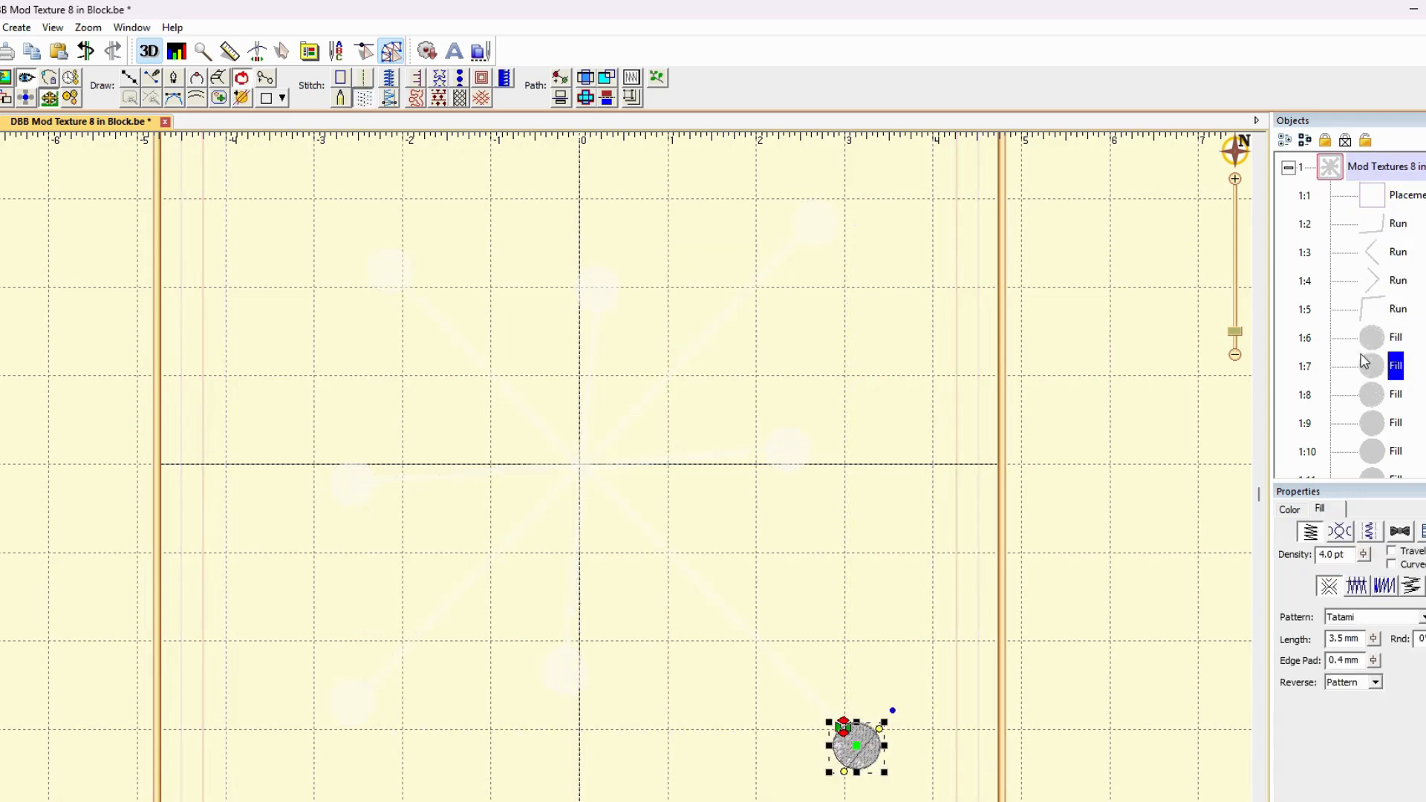
- Move the middle-left circle fill in the sewing order to just before the chain run that starts at it
{"action": "left_click", "coordinate": [1374, 232]}
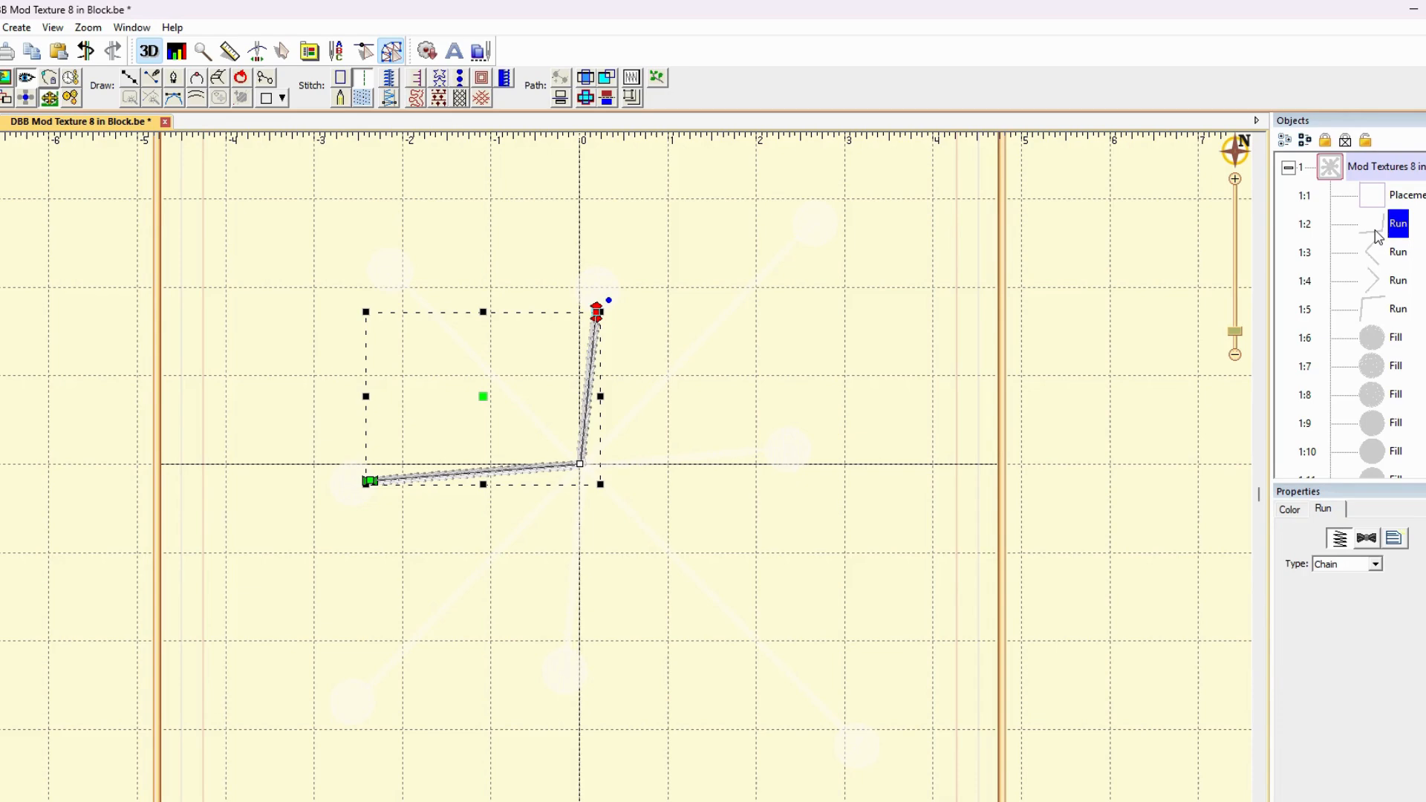
{"action": "left_click", "coordinate": [352, 496]}
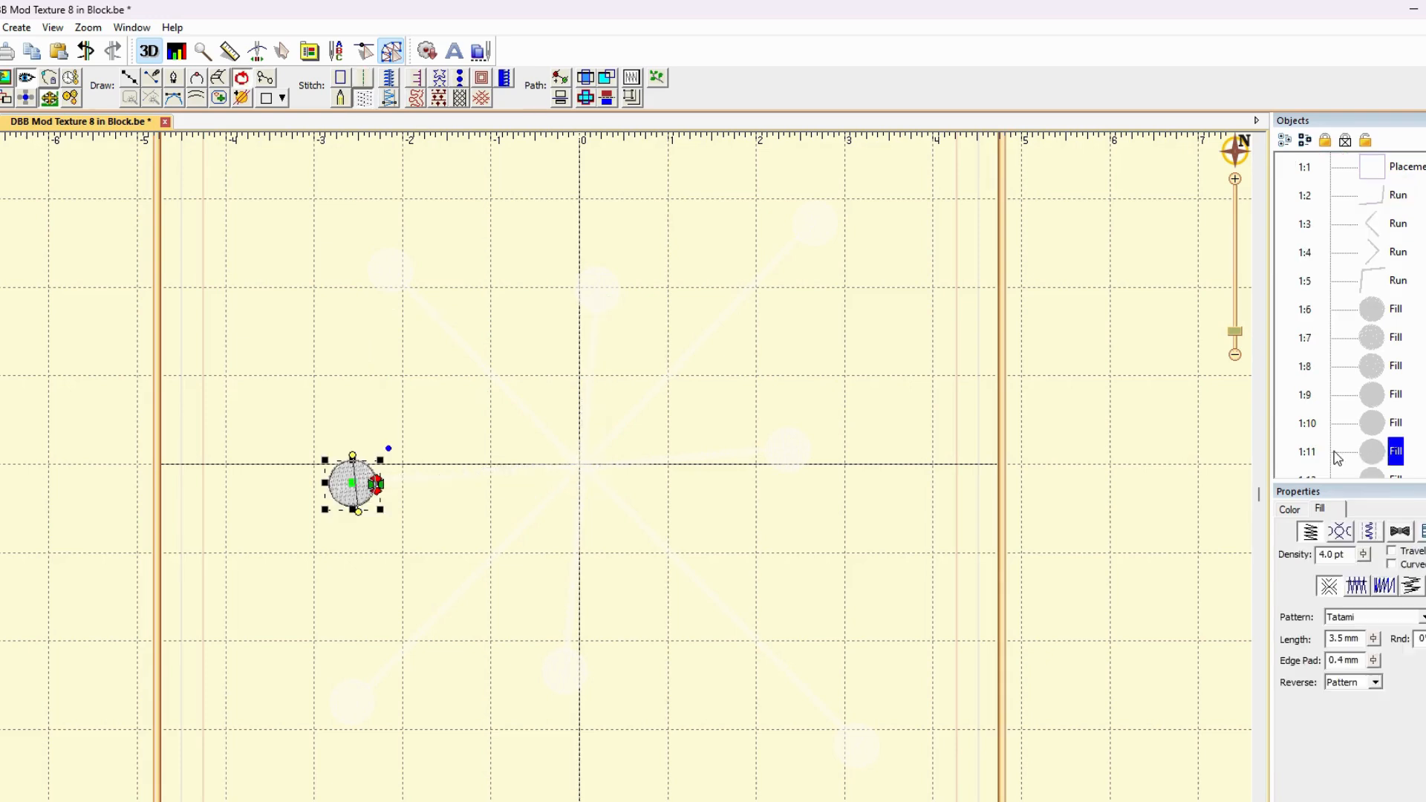
{"action": "left_click_drag", "start_coordinate": [1385, 236], "coordinate": [1370, 185]}
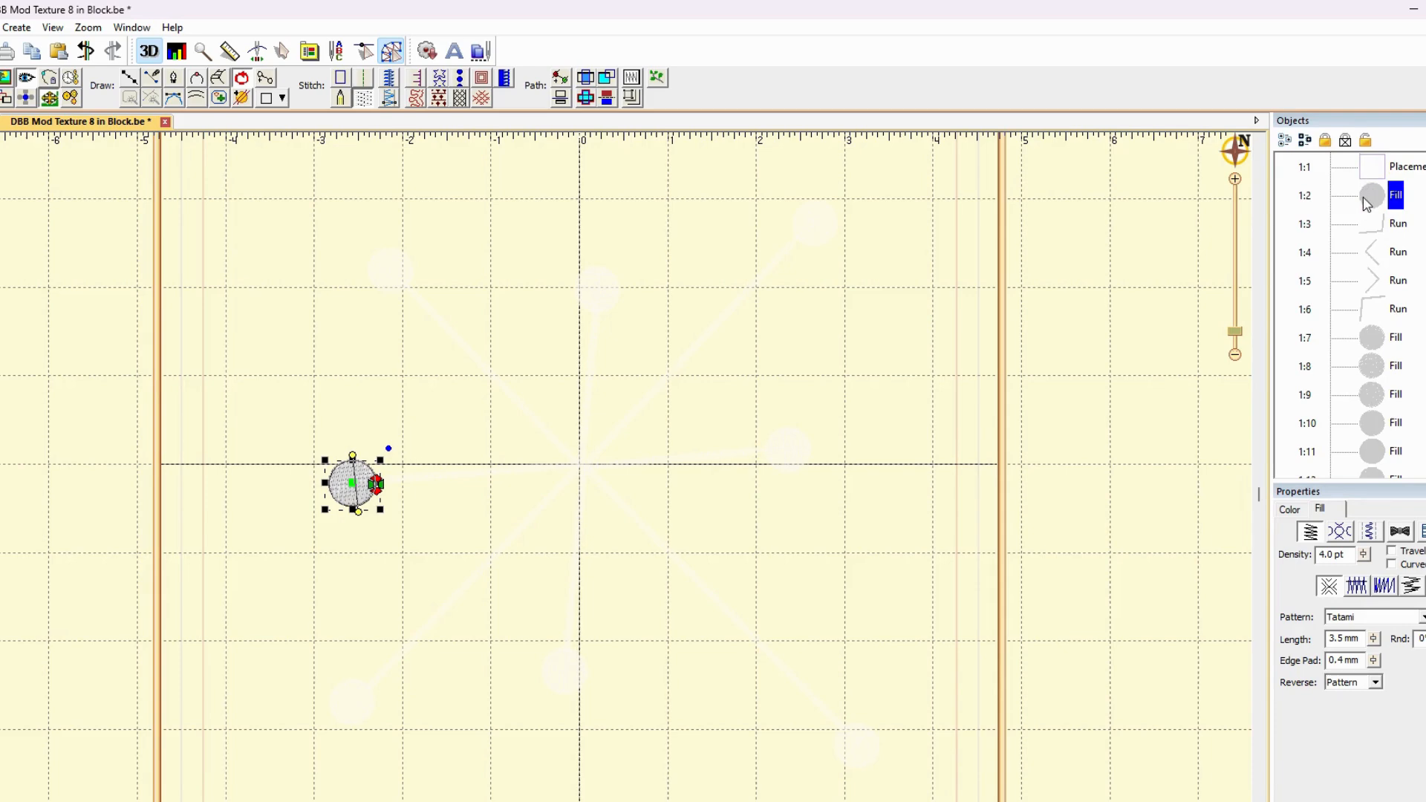
{"action": "left_click", "coordinate": [1369, 224]}
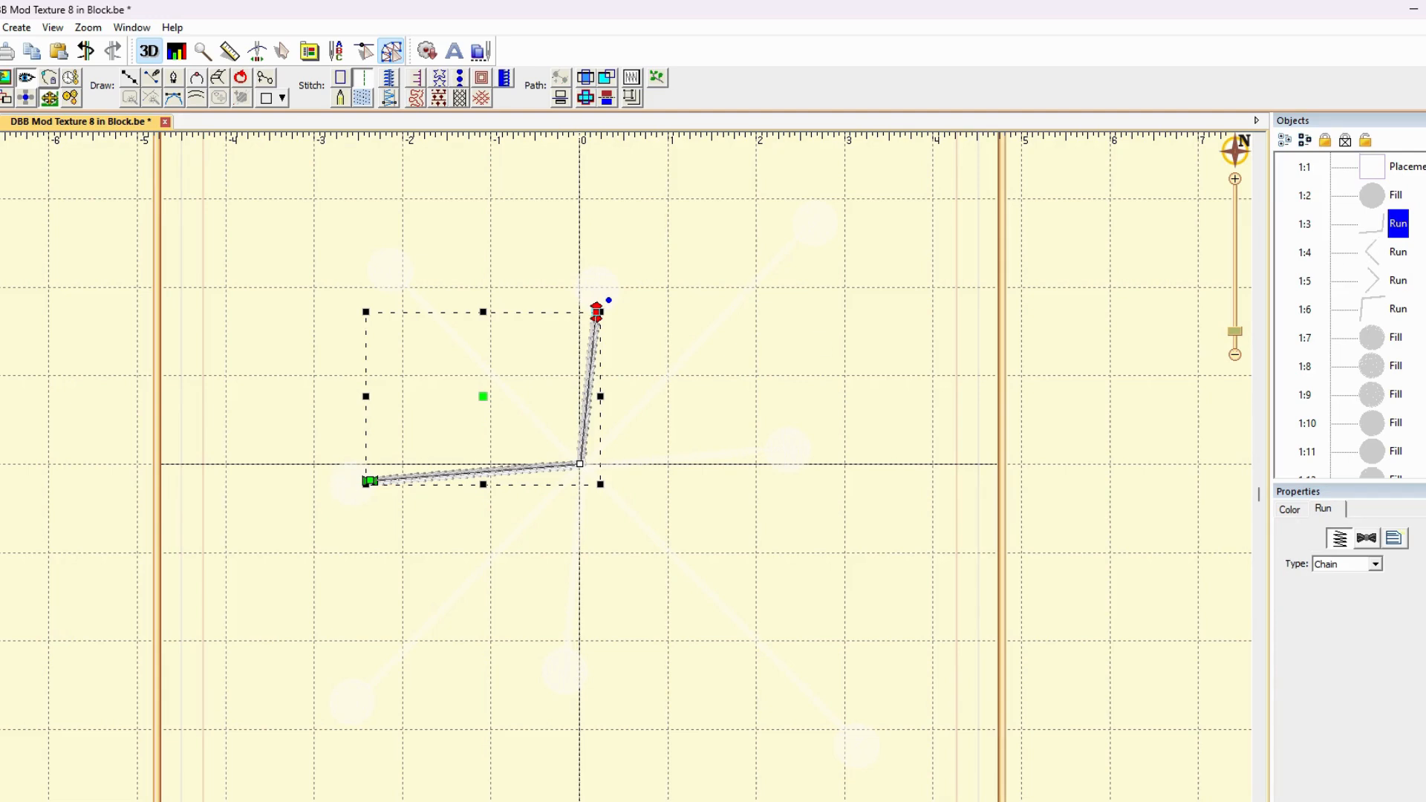
{"action": "left_click", "coordinate": [1381, 197]}
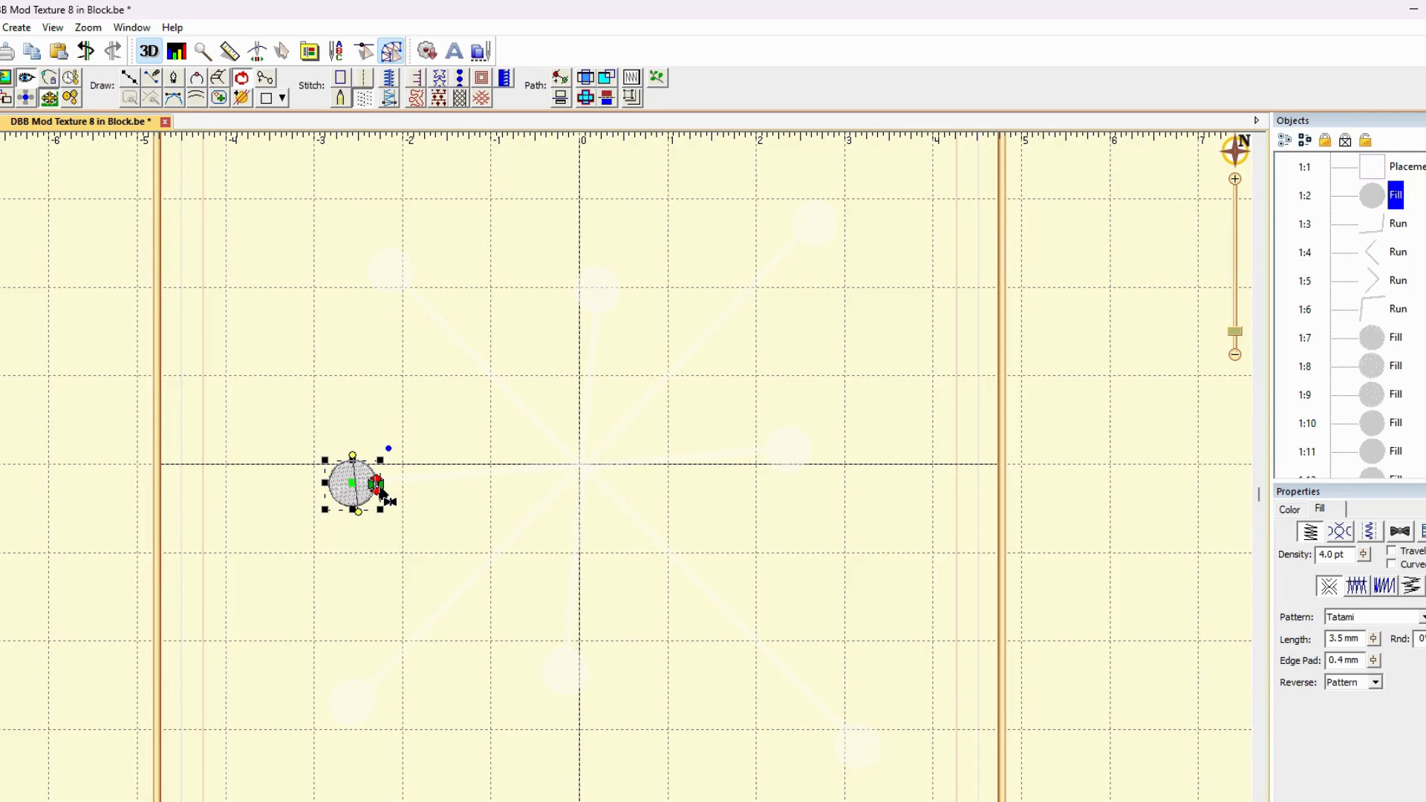
- Place the top-center circle fill directly after the first chain run in the sewing order and rotate it slightly to align its start and stop points
{"action": "left_click", "coordinate": [1384, 227]}
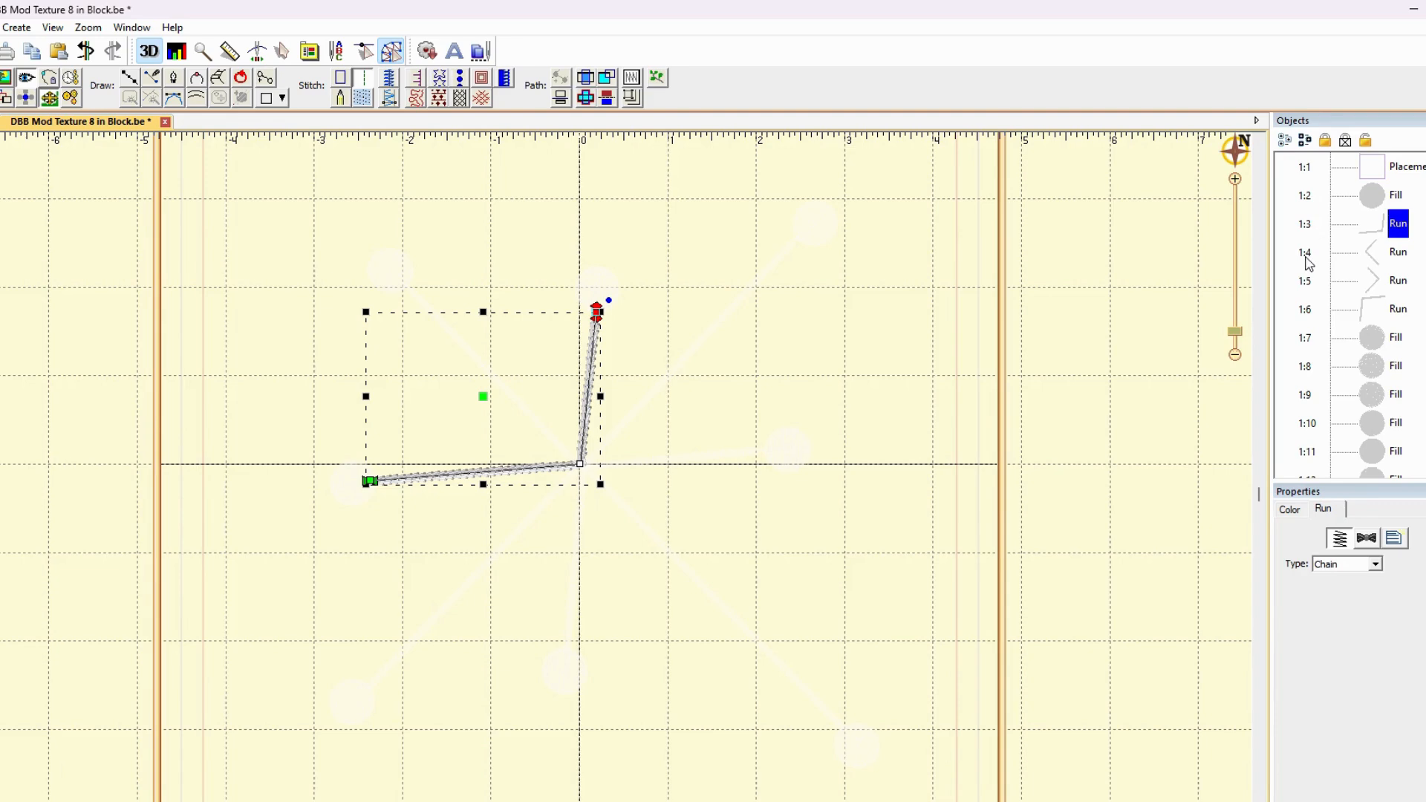
{"action": "left_click", "coordinate": [602, 295]}
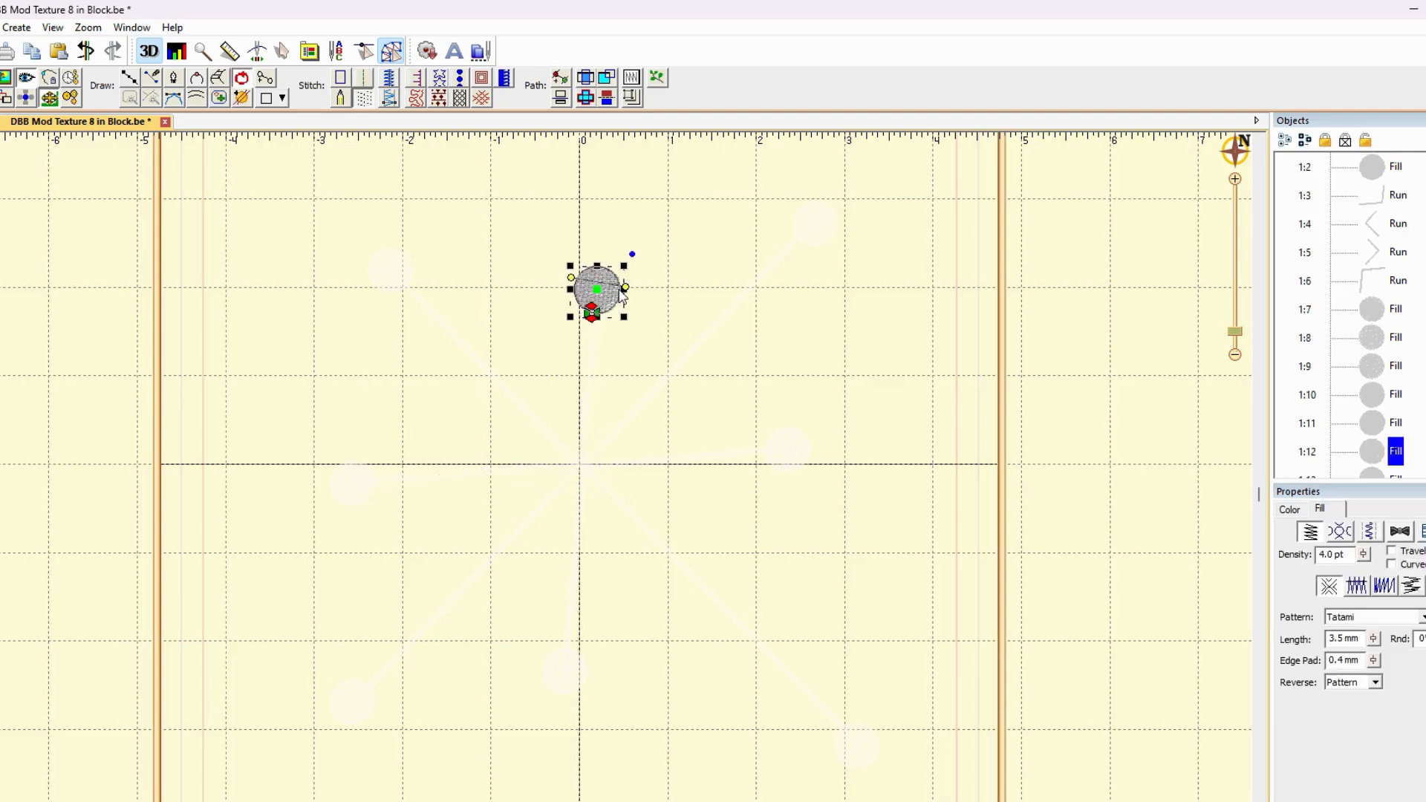
{"action": "left_click_drag", "start_coordinate": [1381, 457], "coordinate": [1361, 212]}
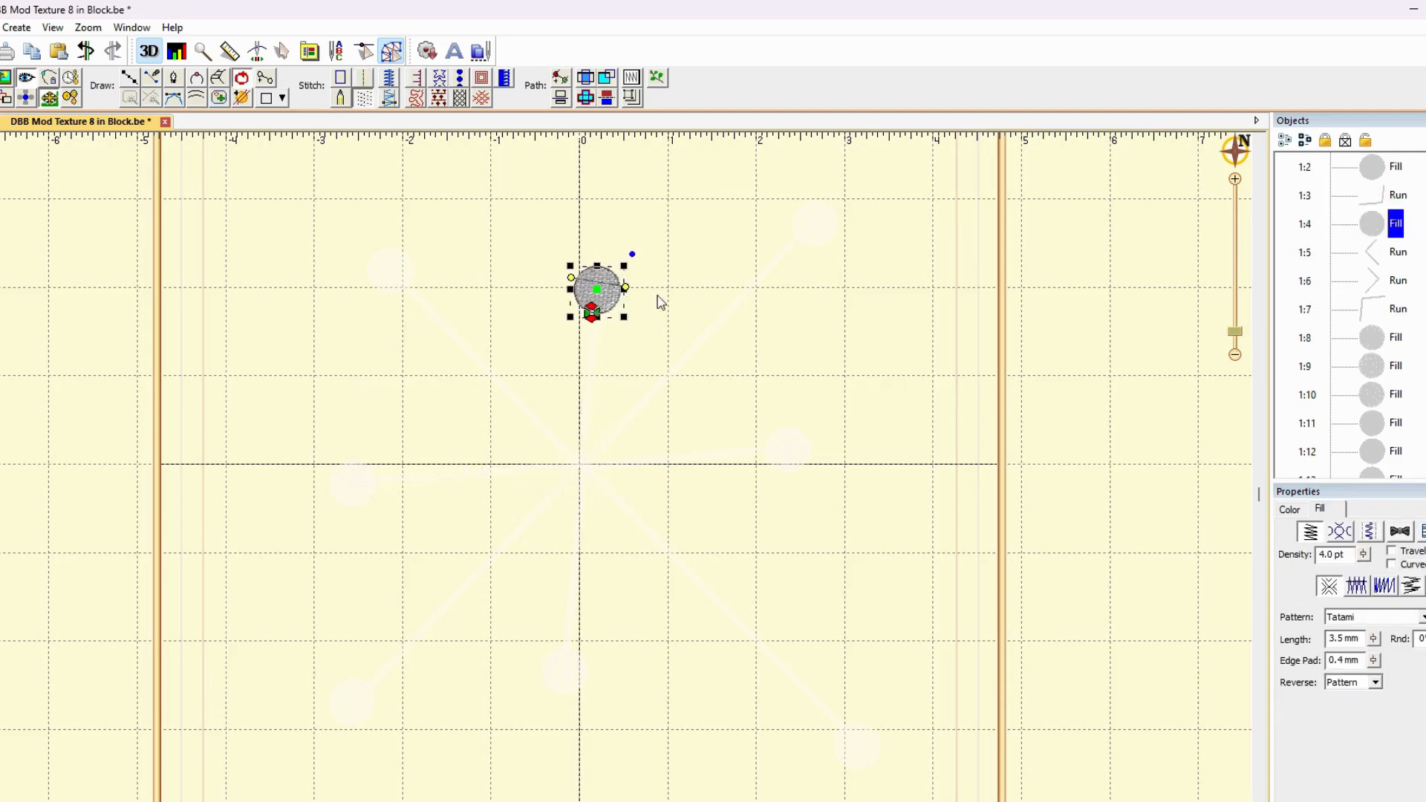
{"action": "left_click_drag", "start_coordinate": [632, 254], "coordinate": [632, 254]}
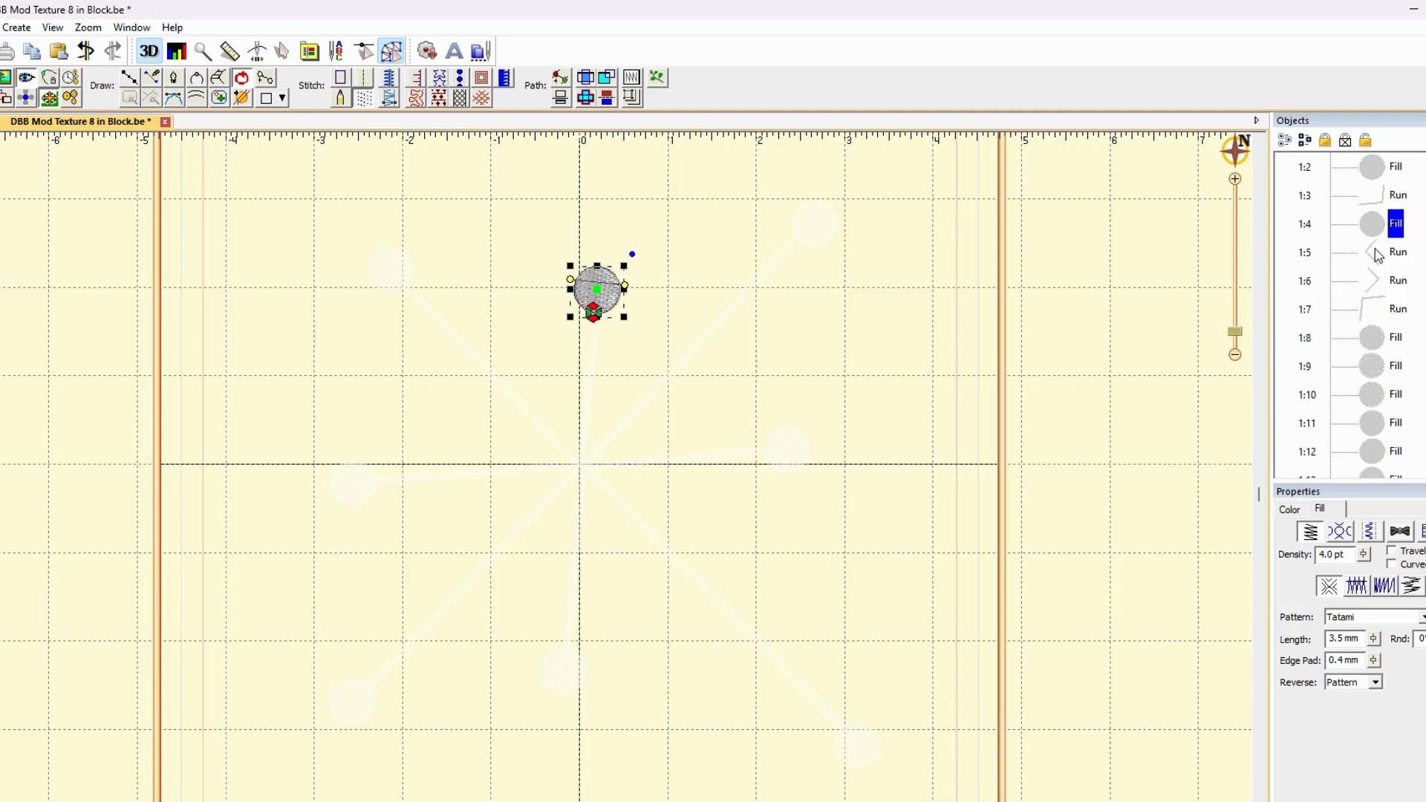
{"action": "left_click", "coordinate": [1380, 169]}
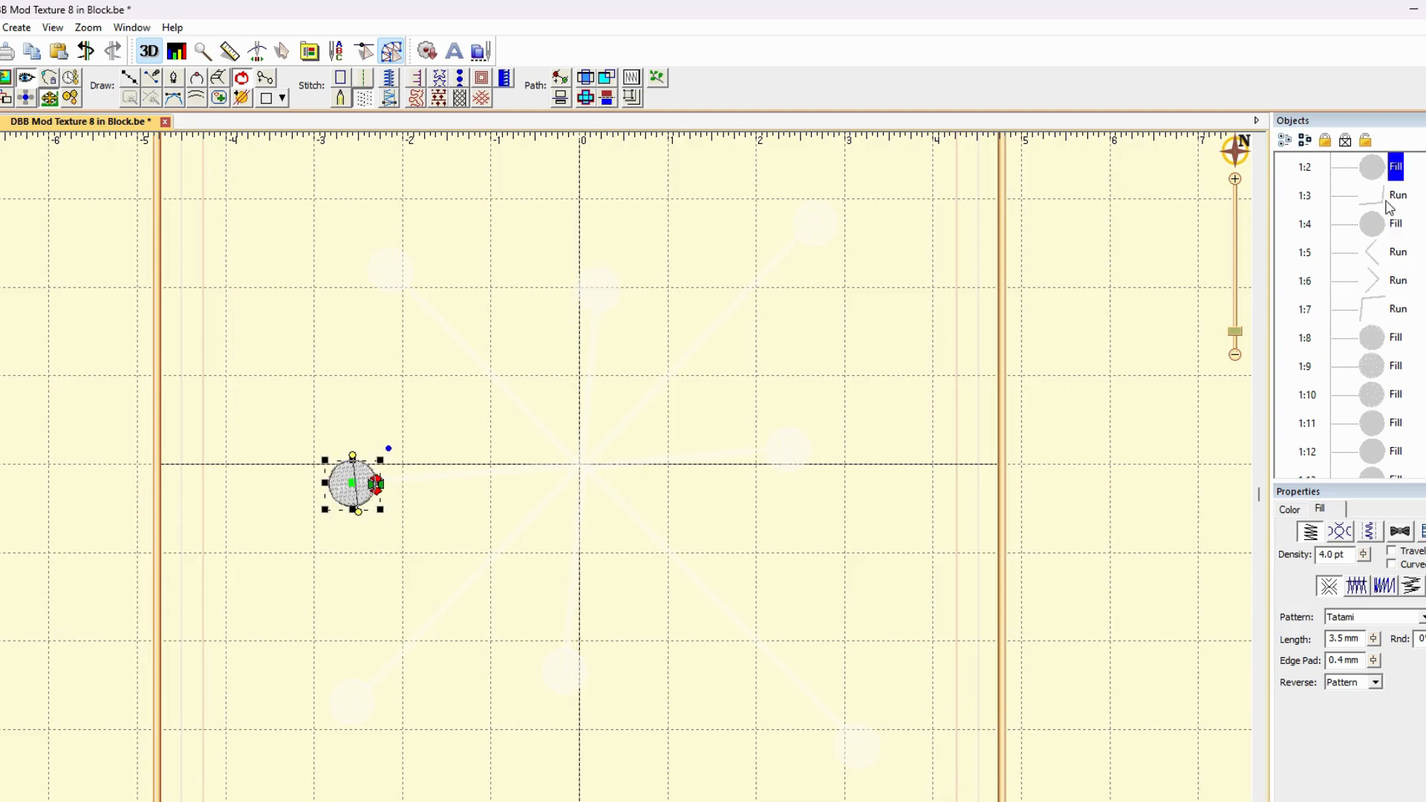
{"action": "left_click", "coordinate": [1387, 201]}
{"action": "left_click", "coordinate": [1376, 224]}
{"action": "left_click", "coordinate": [1033, 332]}
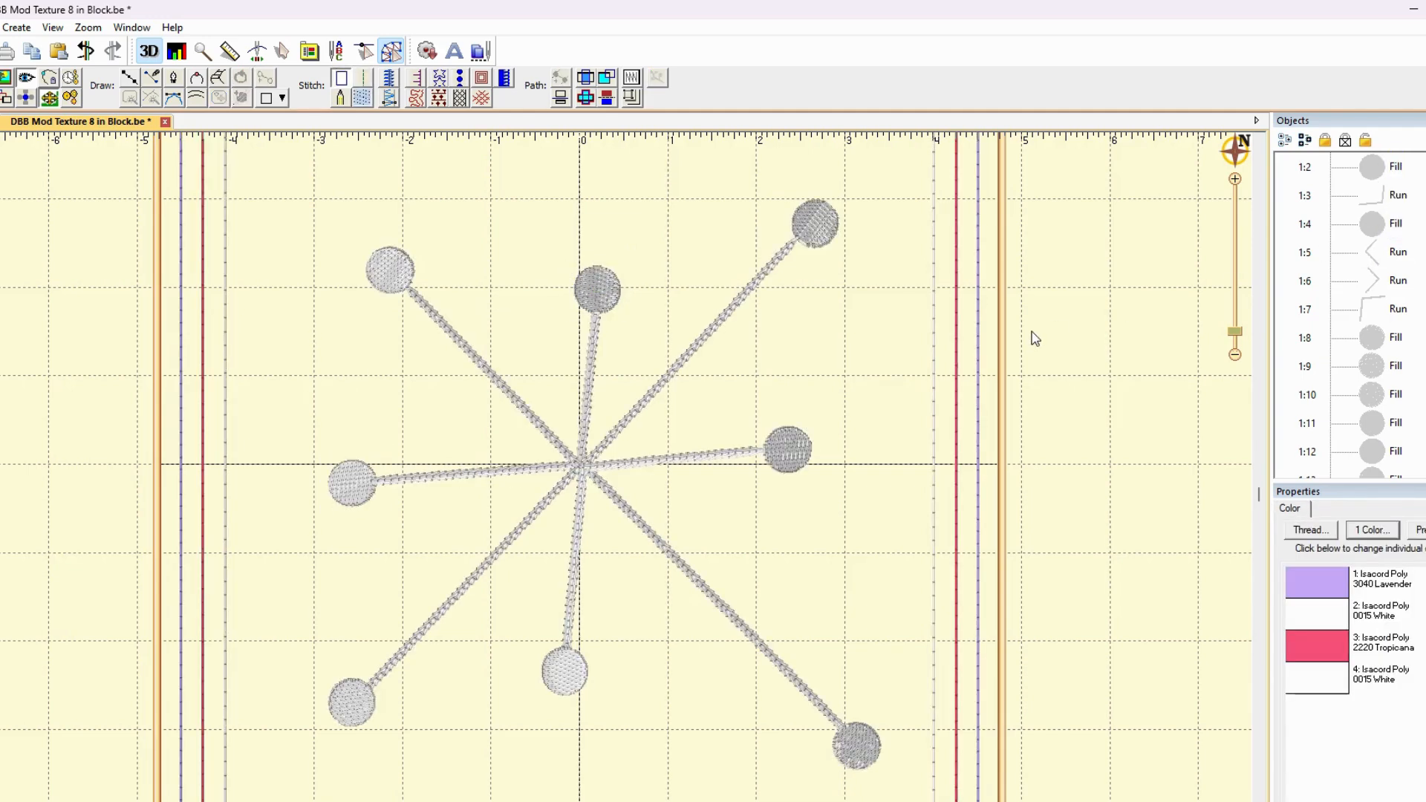
- Move the upper-right circle fill just before the right-hand diagonal chain run in the sewing order and the lower-right circle fill just after it
{"action": "left_click", "coordinate": [1383, 264]}
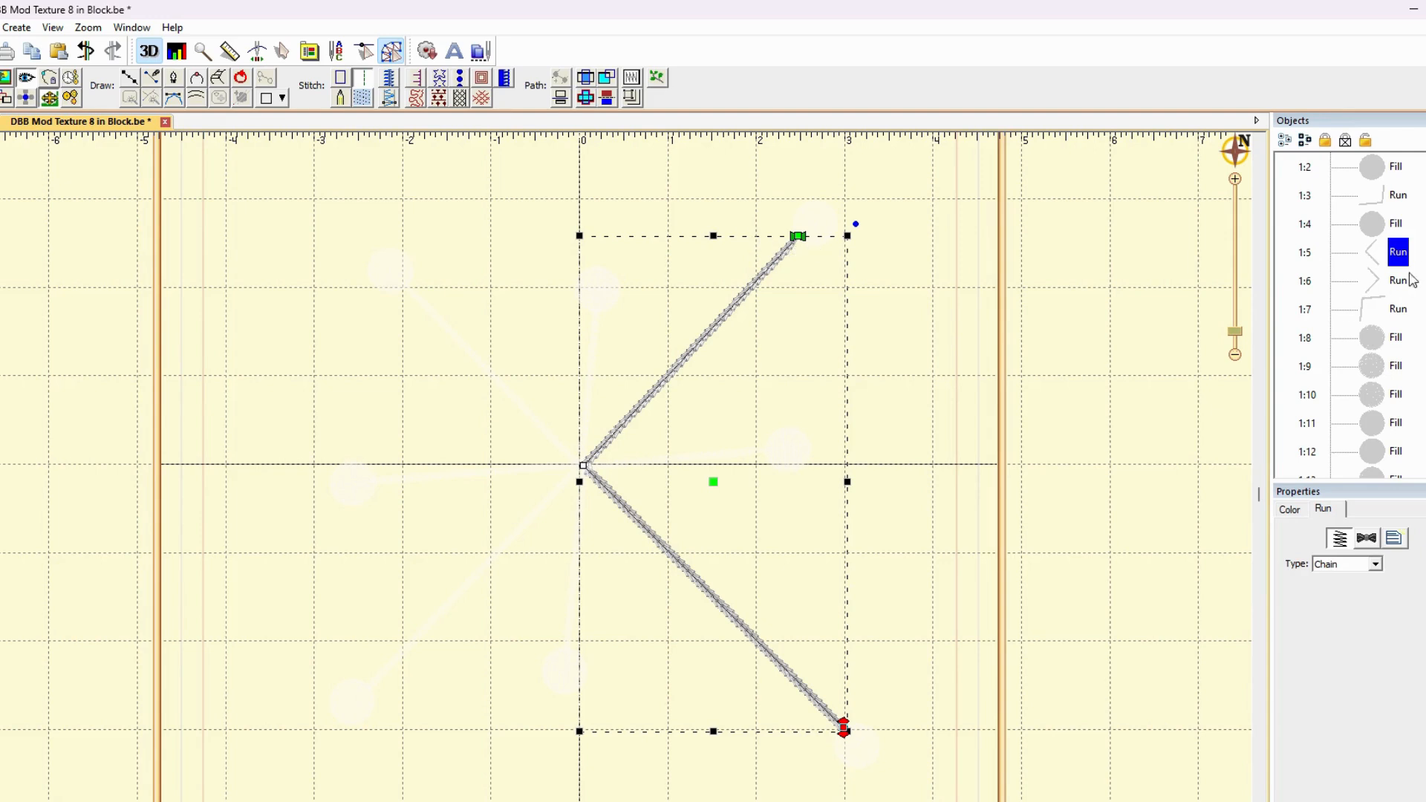
{"action": "left_click", "coordinate": [816, 224]}
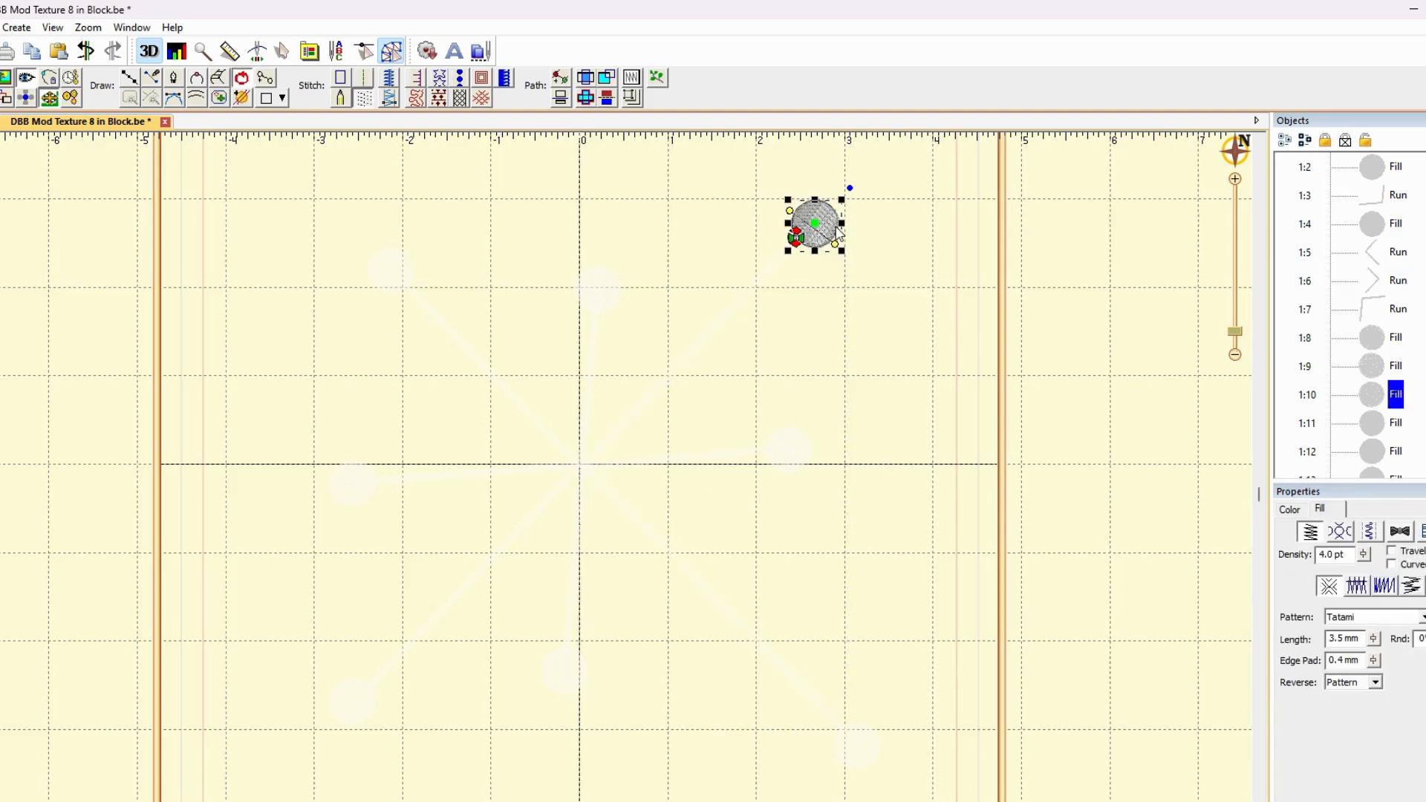
{"action": "left_click_drag", "start_coordinate": [1378, 285], "coordinate": [1359, 240]}
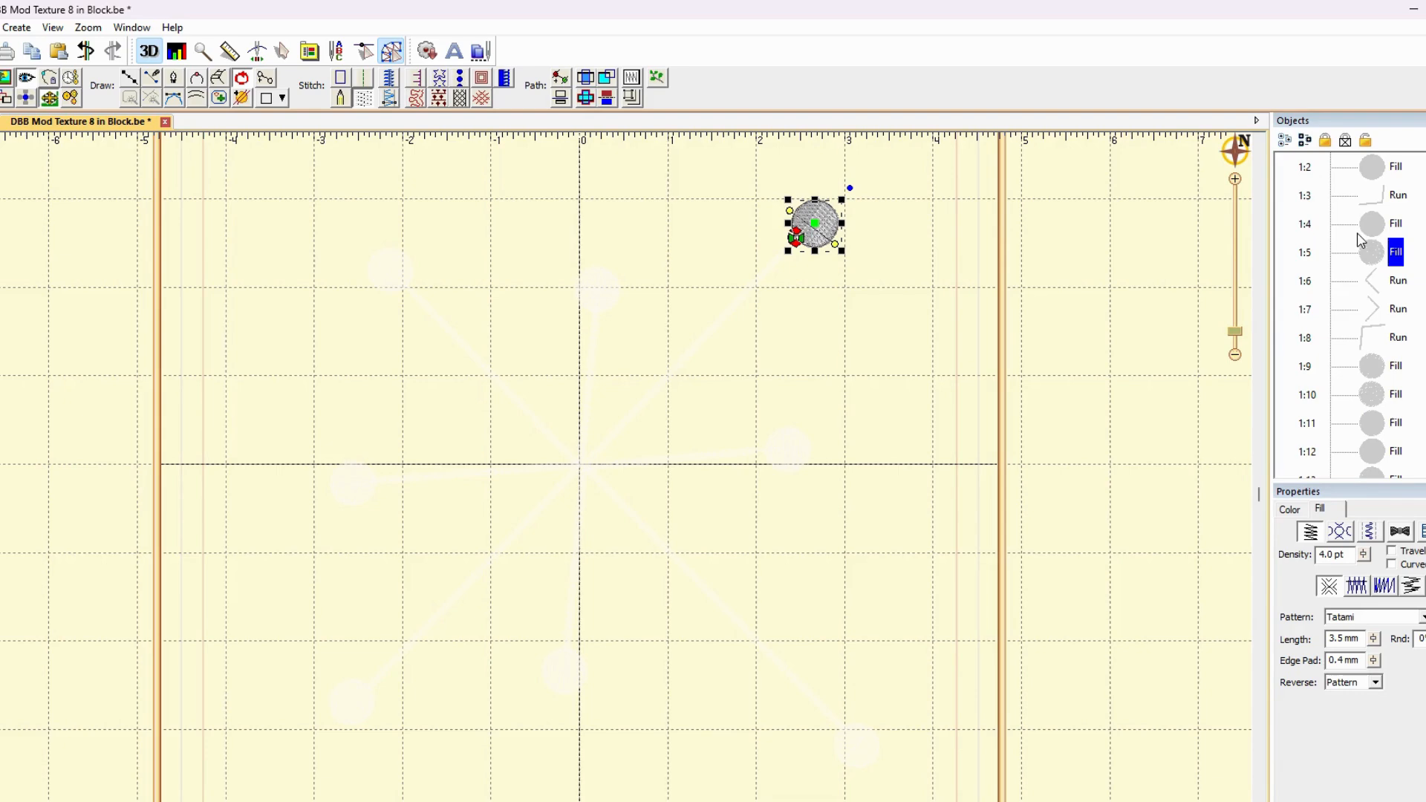
{"action": "left_click", "coordinate": [1378, 286]}
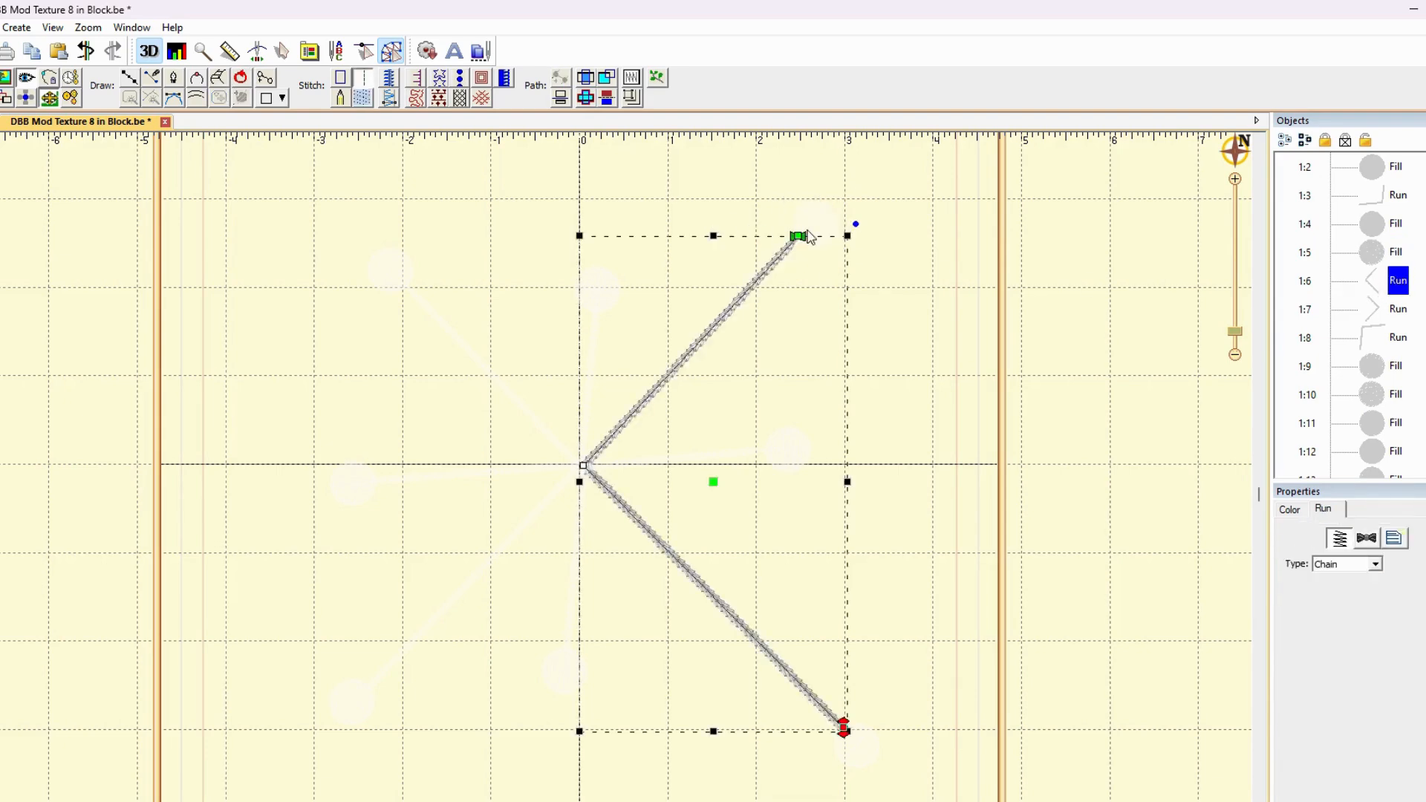
{"action": "left_click", "coordinate": [869, 758]}
{"action": "left_click_drag", "start_coordinate": [1391, 317], "coordinate": [1363, 291]}
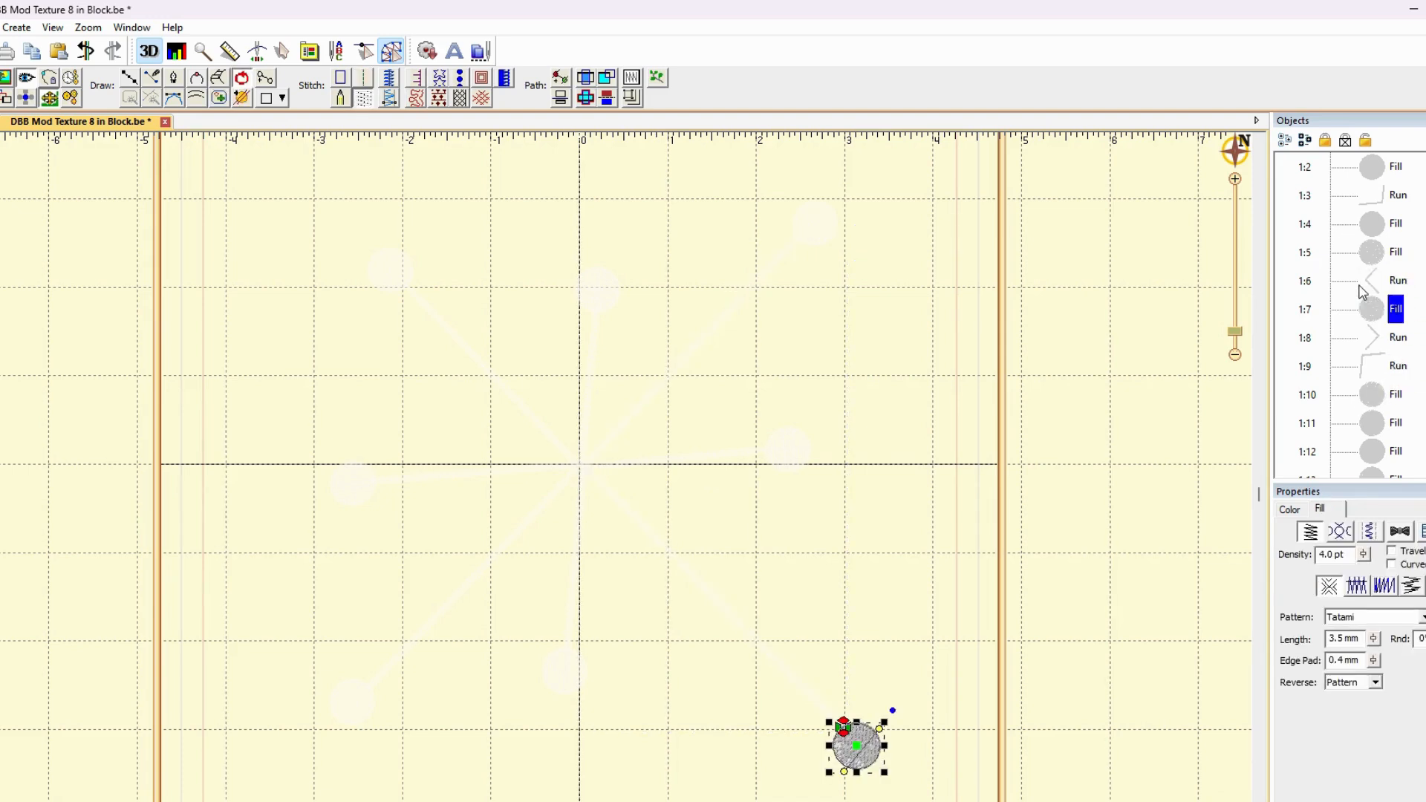
{"action": "left_click", "coordinate": [1112, 531]}
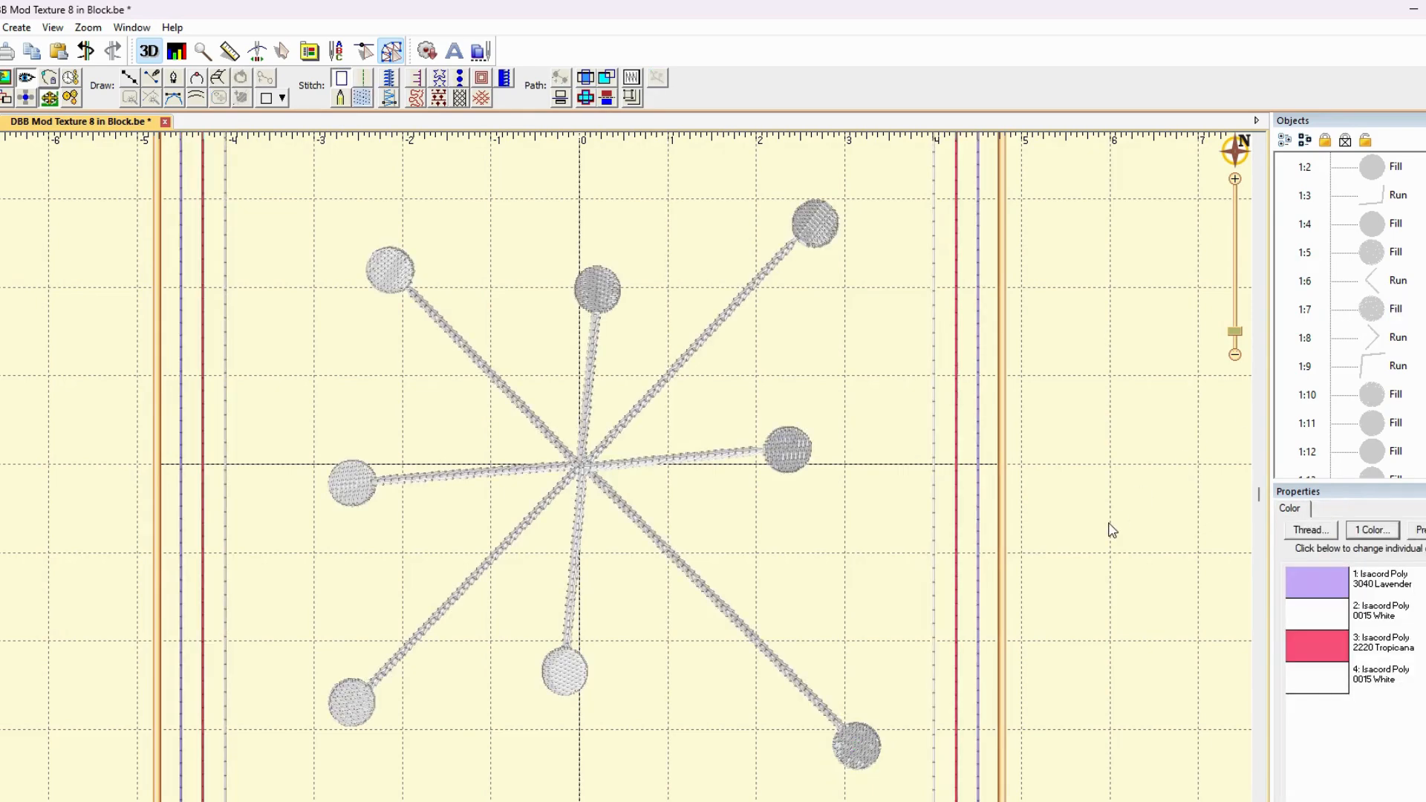
- Move the upper-left circle fill just before the left-hand diagonal chain run in the sewing order and the lower-left circle fill just after it
{"action": "left_click", "coordinate": [1380, 336]}
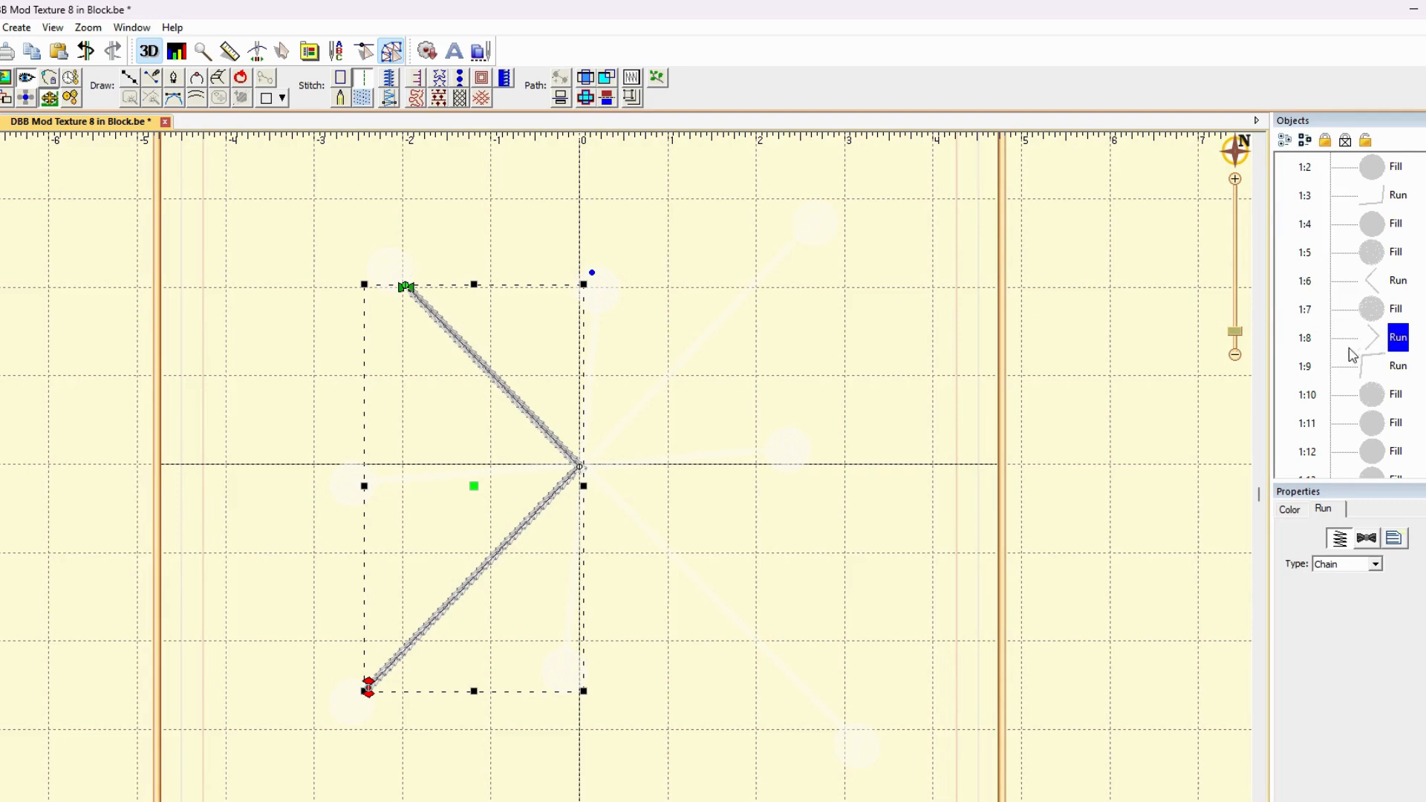
{"action": "left_click", "coordinate": [383, 269]}
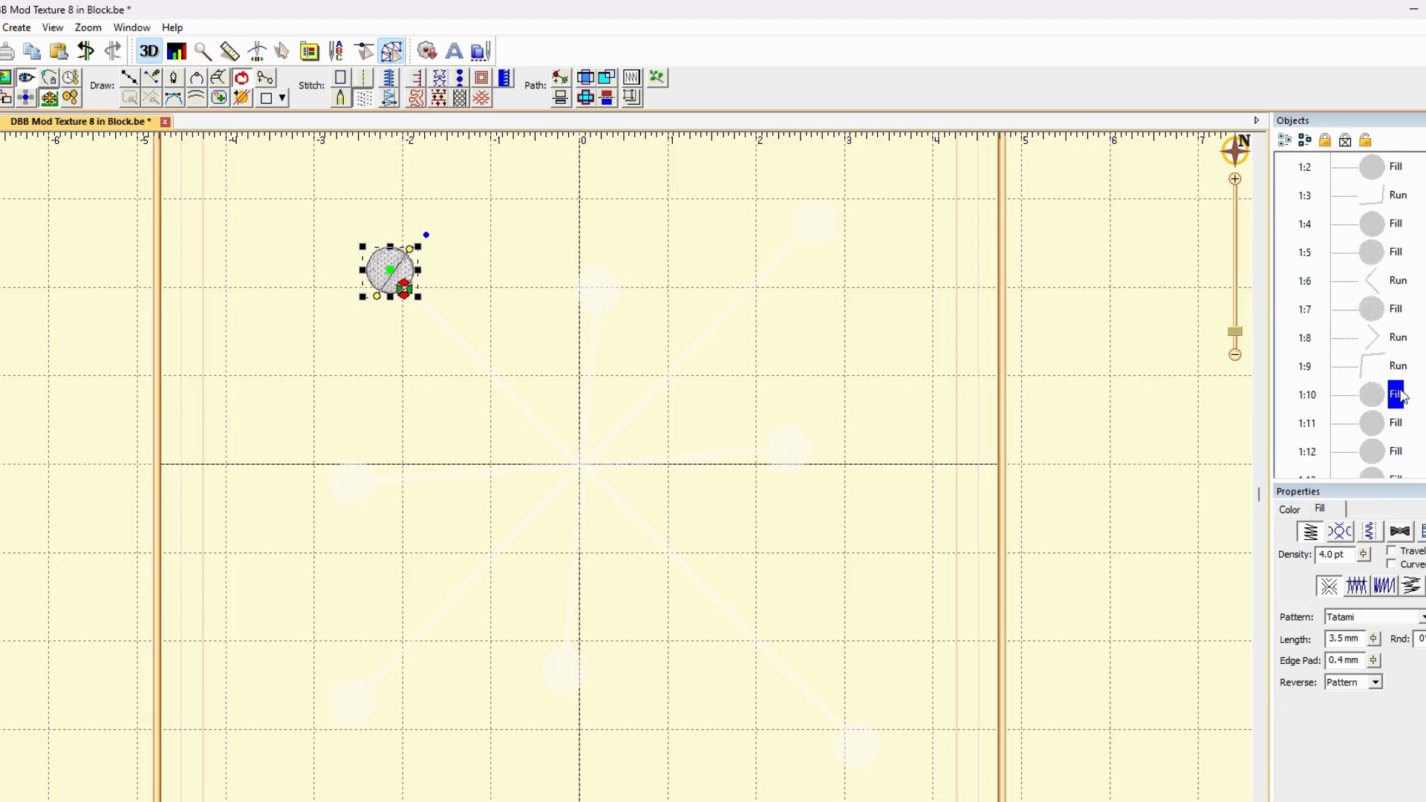
{"action": "left_click_drag", "start_coordinate": [1368, 396], "coordinate": [1359, 309]}
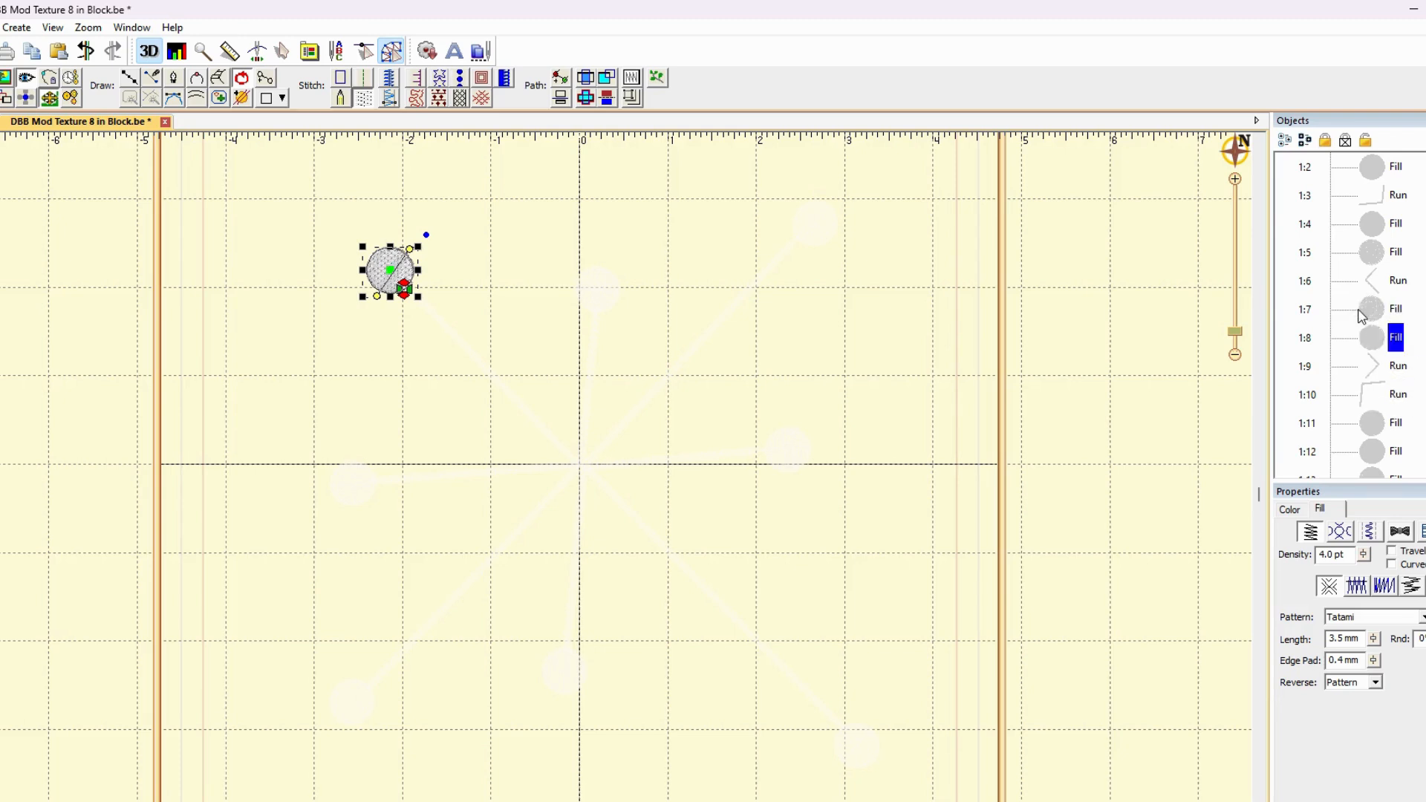
{"action": "left_click", "coordinate": [1378, 368]}
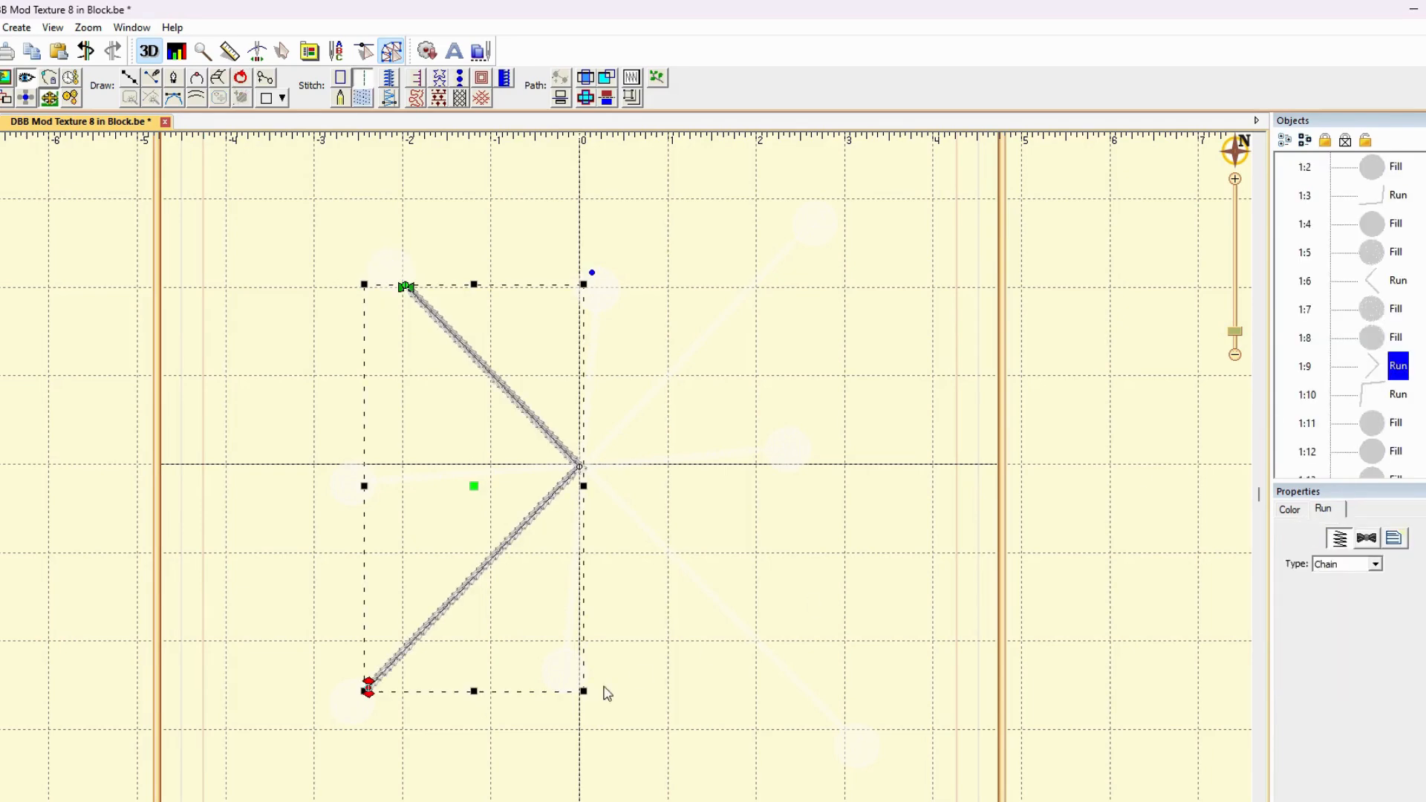
{"action": "left_click", "coordinate": [364, 716]}
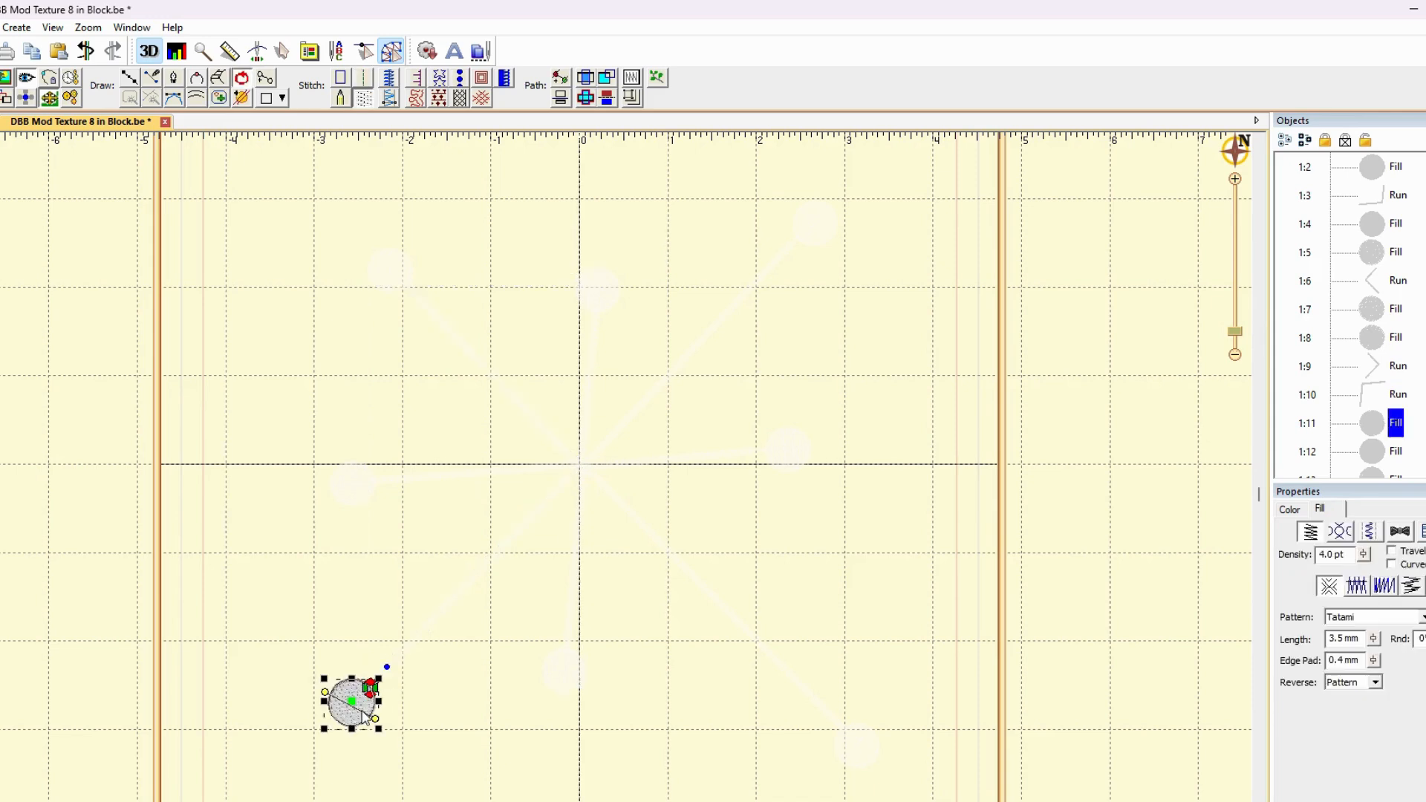
{"action": "left_click_drag", "start_coordinate": [1380, 429], "coordinate": [1367, 376]}
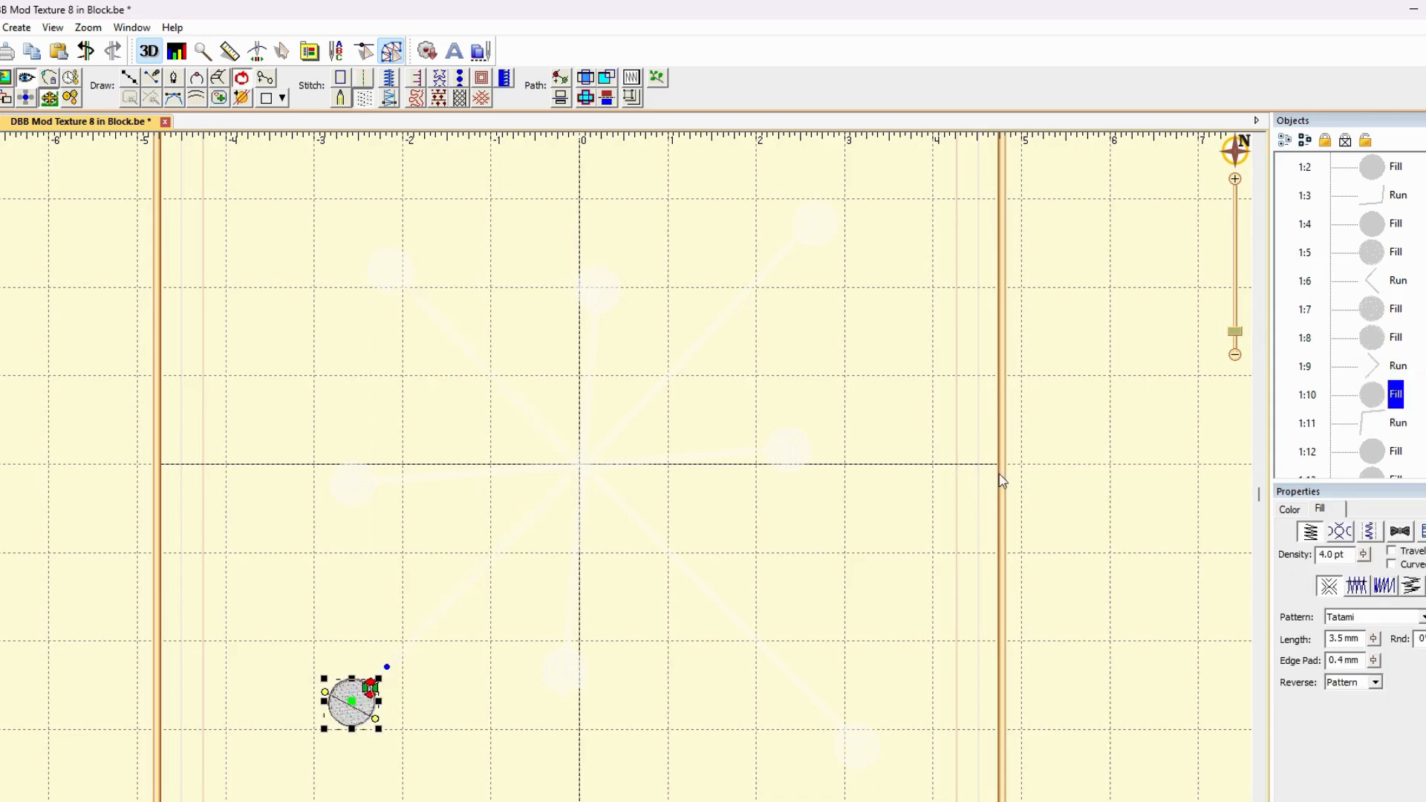
- Move the middle-right circle fill just before the last chain run in the sewing order, and check the circle fill that follows the run
{"action": "left_click", "coordinate": [1376, 425]}
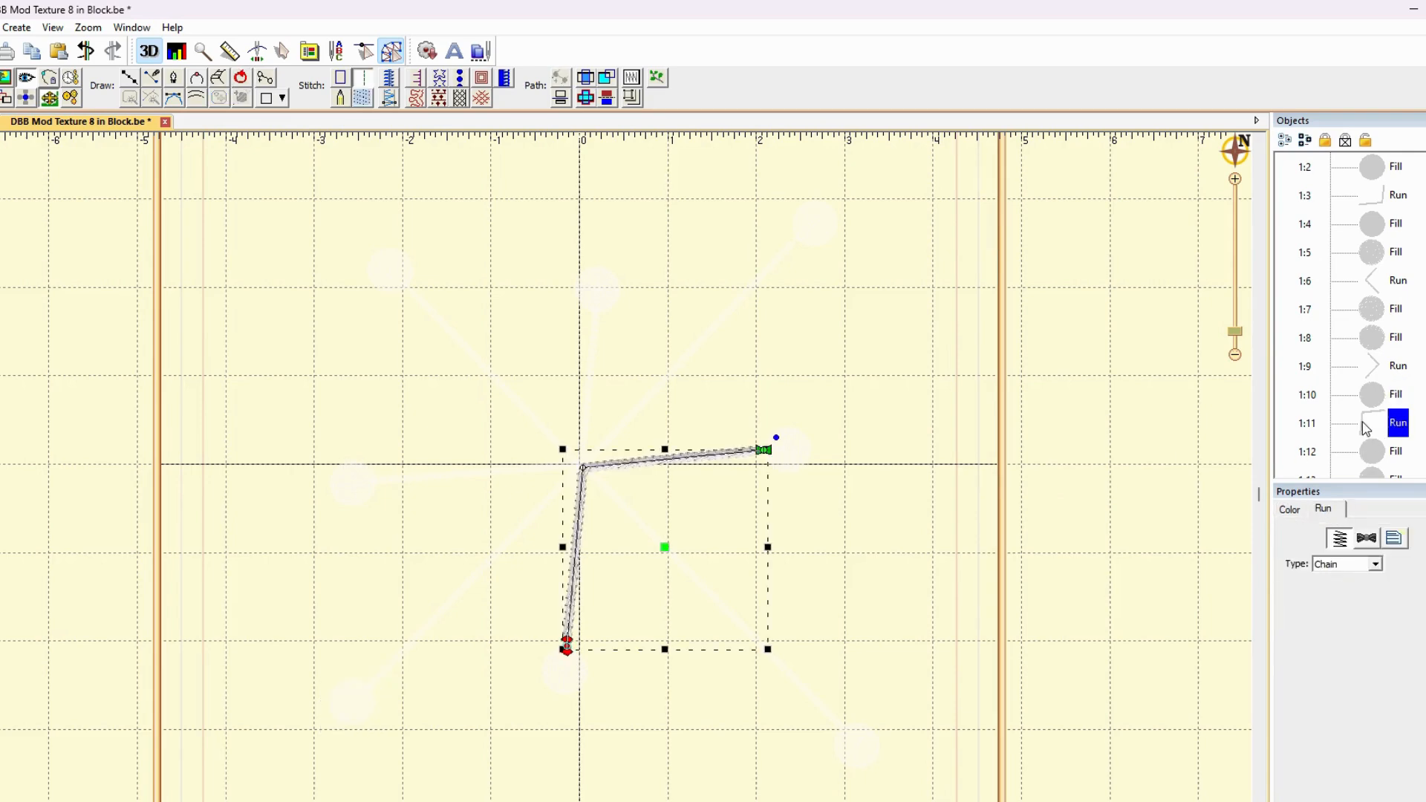
{"action": "left_click", "coordinate": [801, 452]}
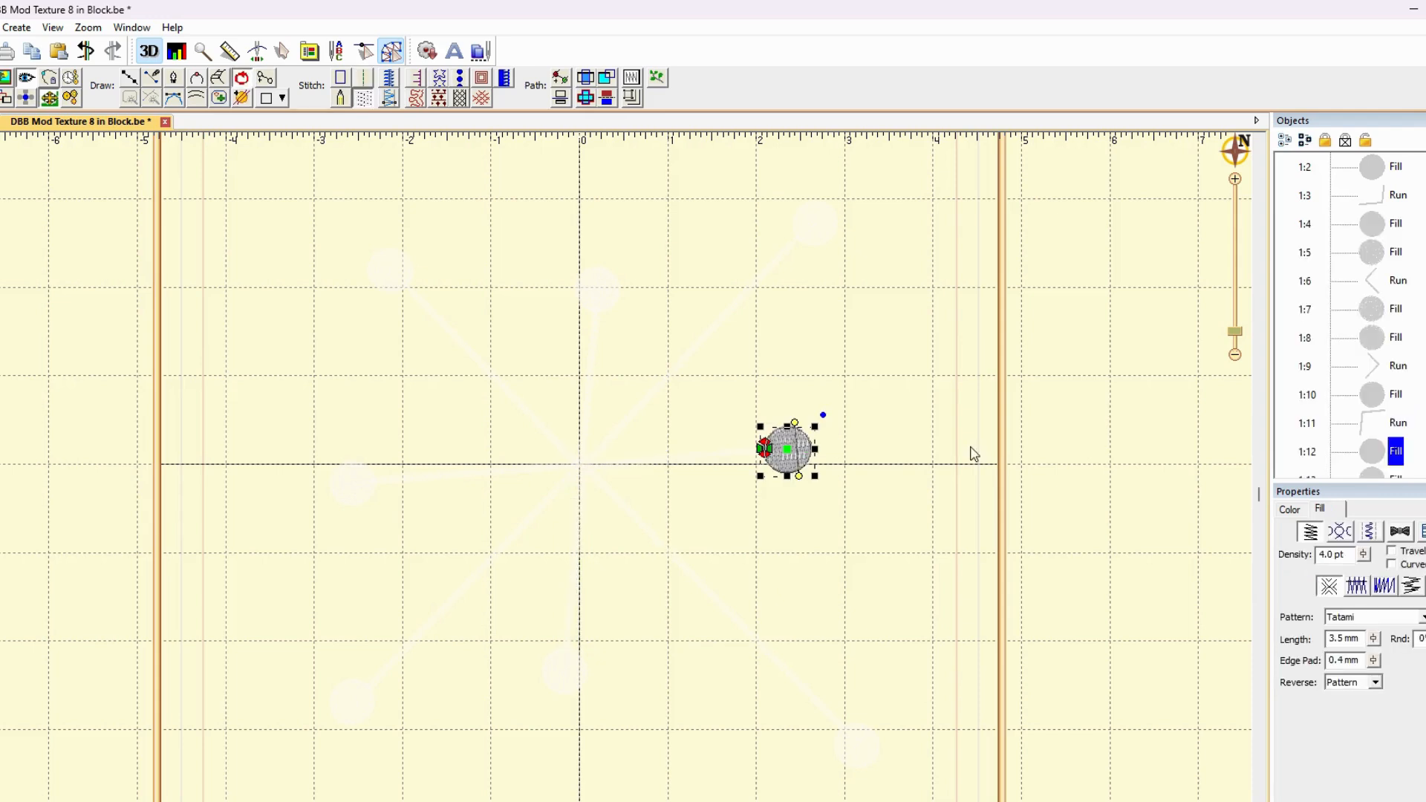
{"action": "left_click_drag", "start_coordinate": [1377, 409], "coordinate": [1370, 398]}
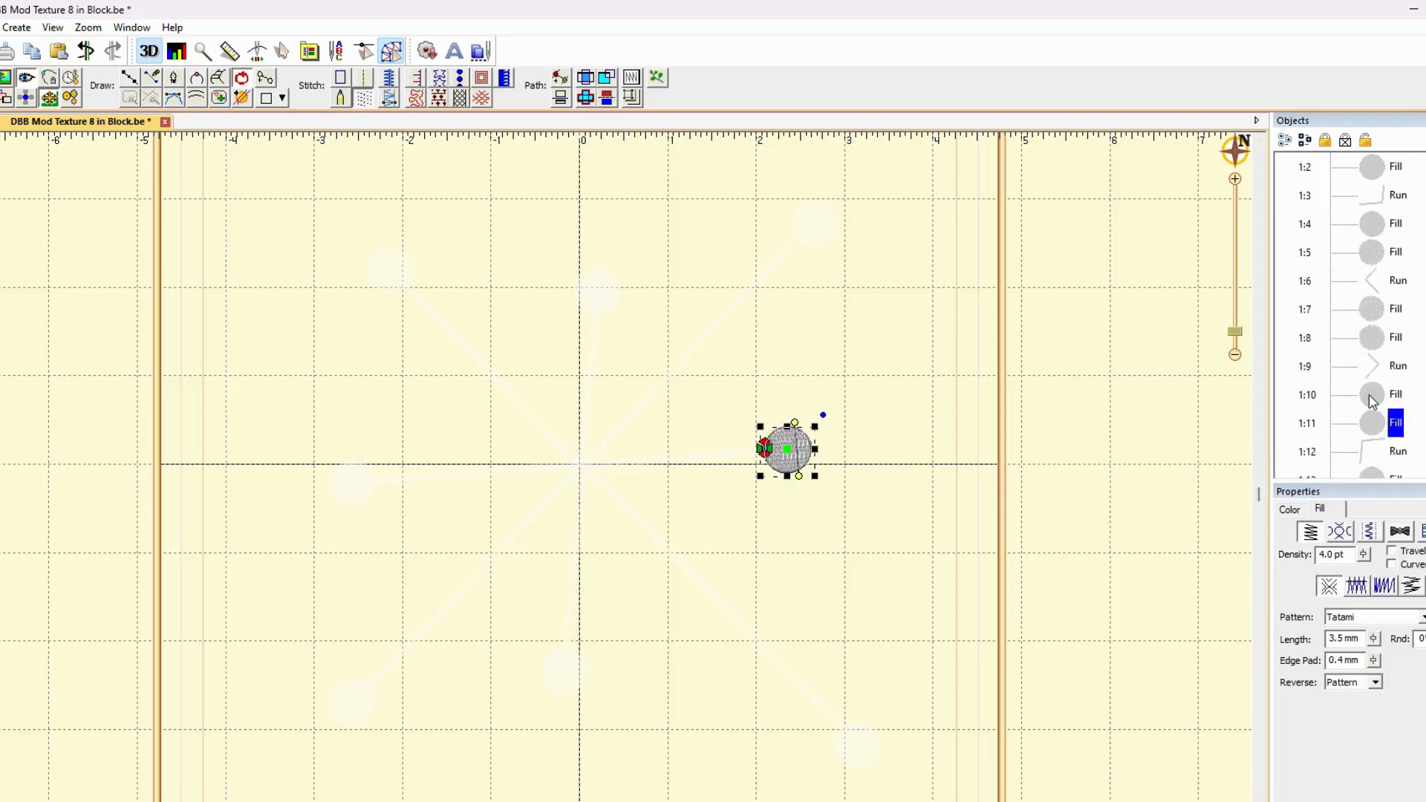
{"action": "left_click", "coordinate": [1382, 453]}
{"action": "scroll", "coordinate": [1381, 453], "scroll_direction": "down", "scroll_amount": 1}
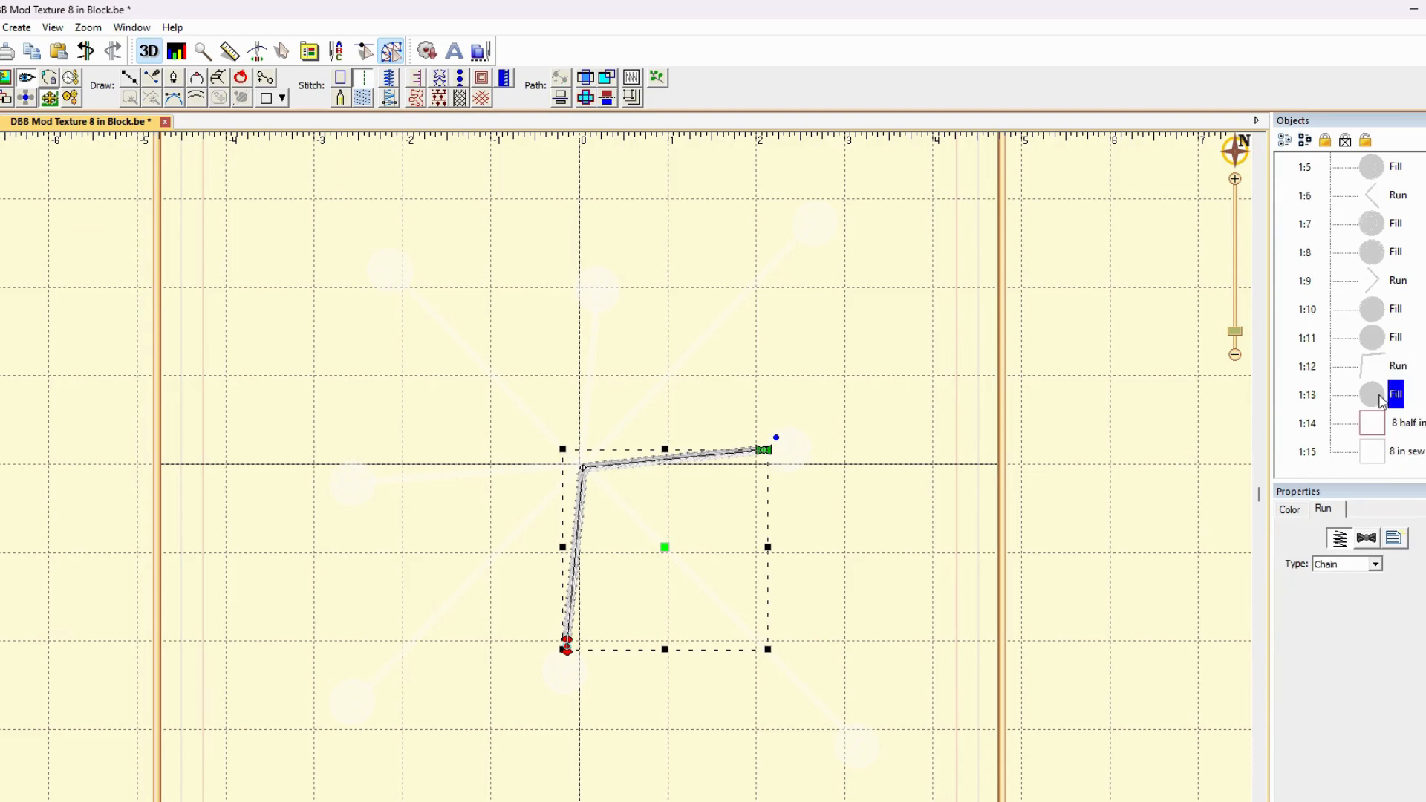
{"action": "left_click", "coordinate": [1382, 400]}
{"action": "left_click", "coordinate": [1016, 550]}
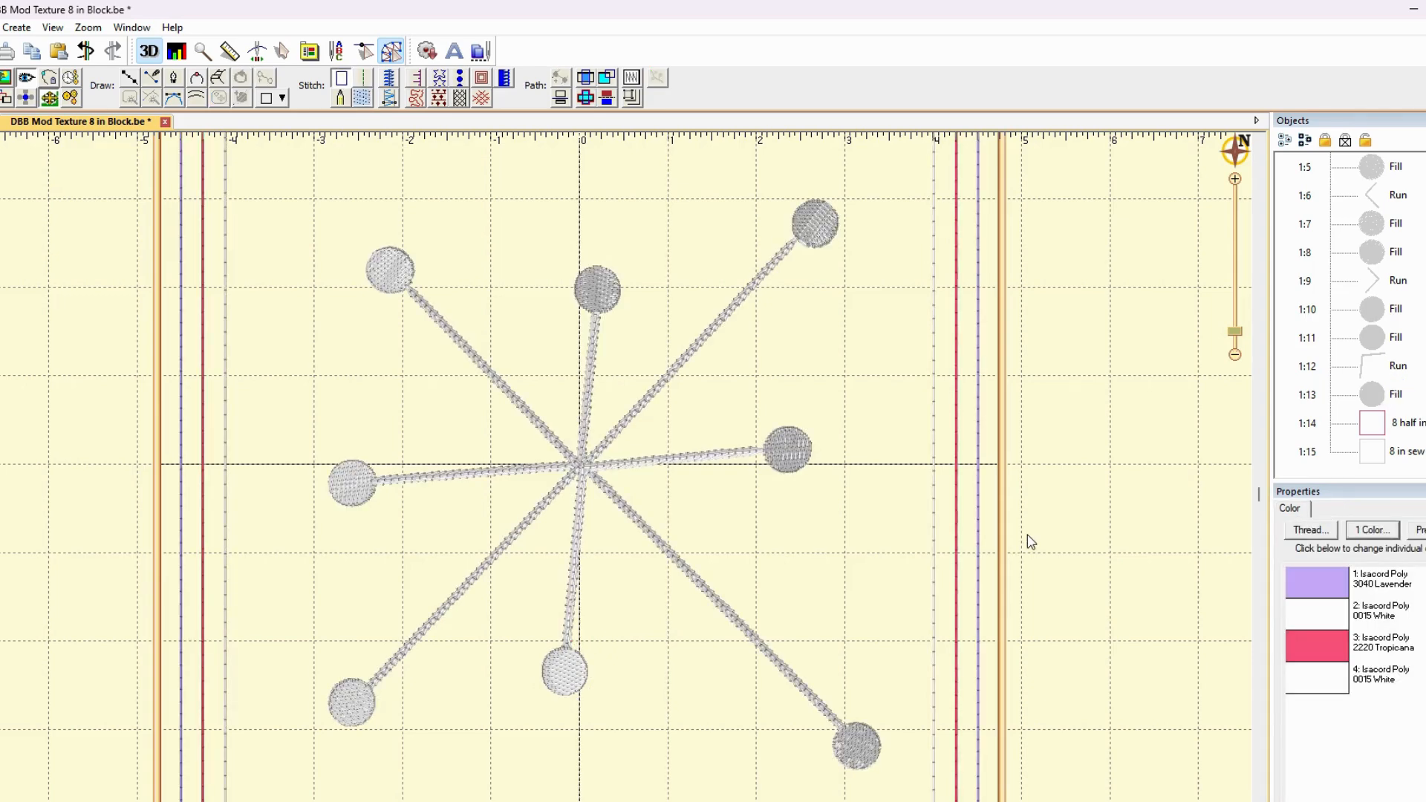
- Add bi-directional knockdown stitching with 1 mm inflation beneath all the circle fills and chain runs
{"action": "left_click", "coordinate": [1235, 355]}
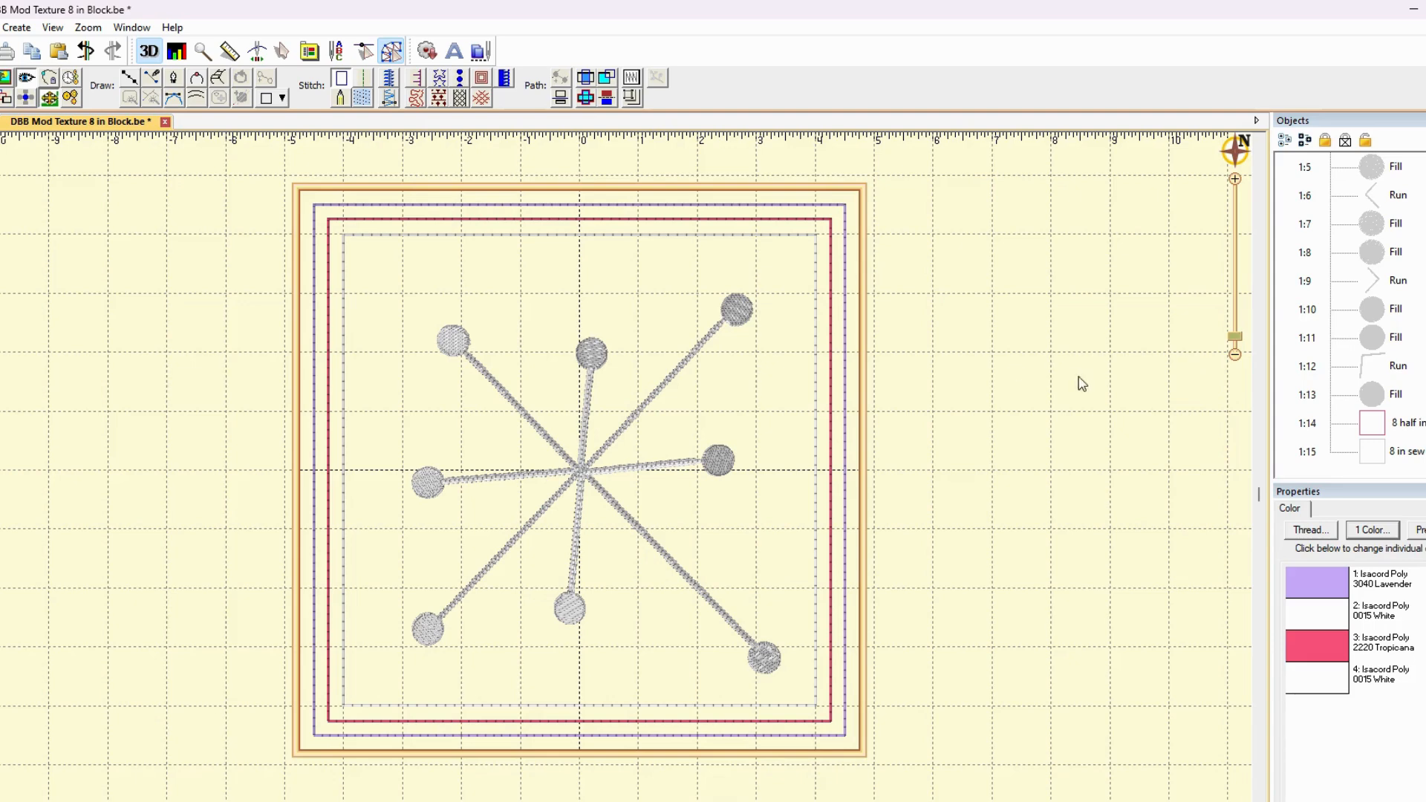
{"action": "scroll", "coordinate": [1341, 299], "scroll_direction": "up", "scroll_amount": 3}
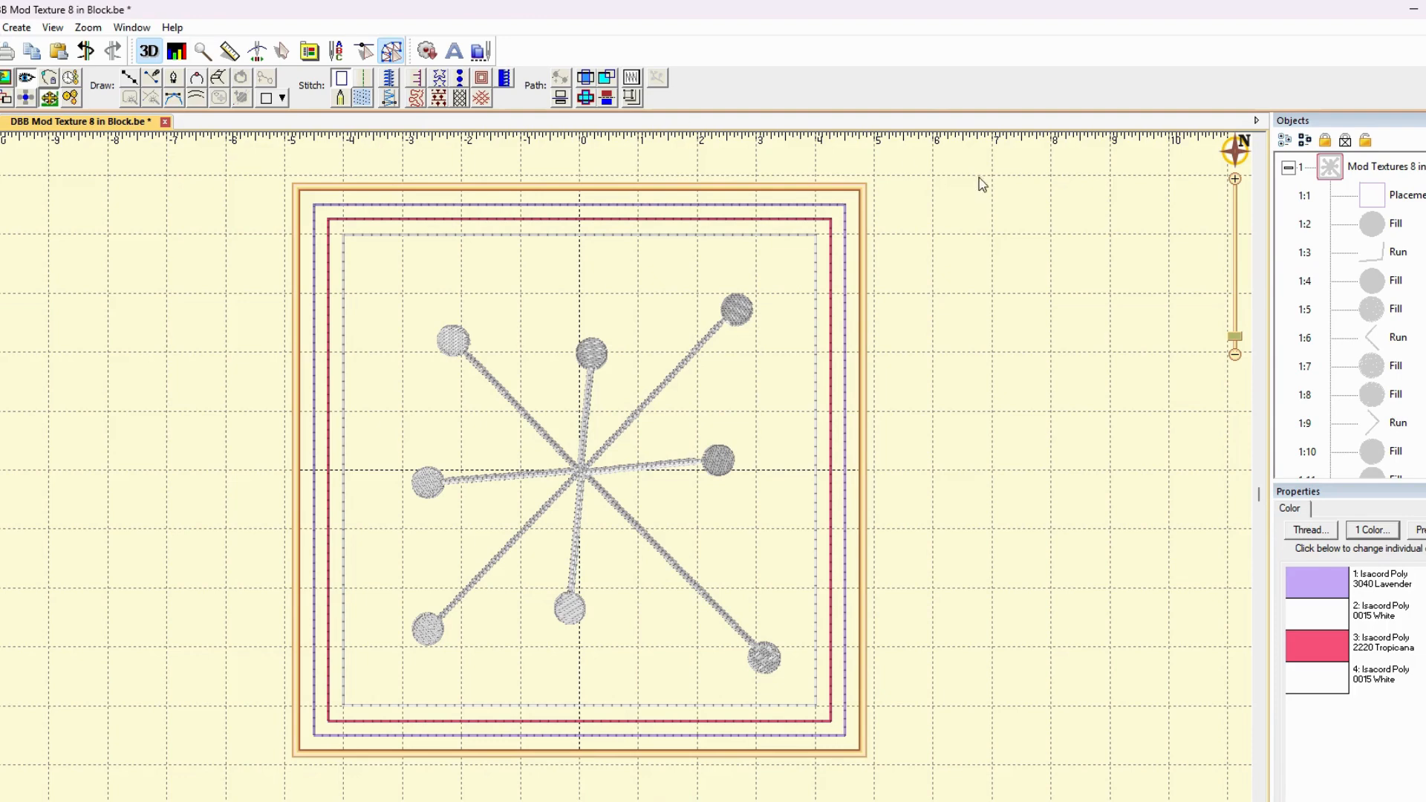
{"action": "left_click", "coordinate": [1371, 226]}
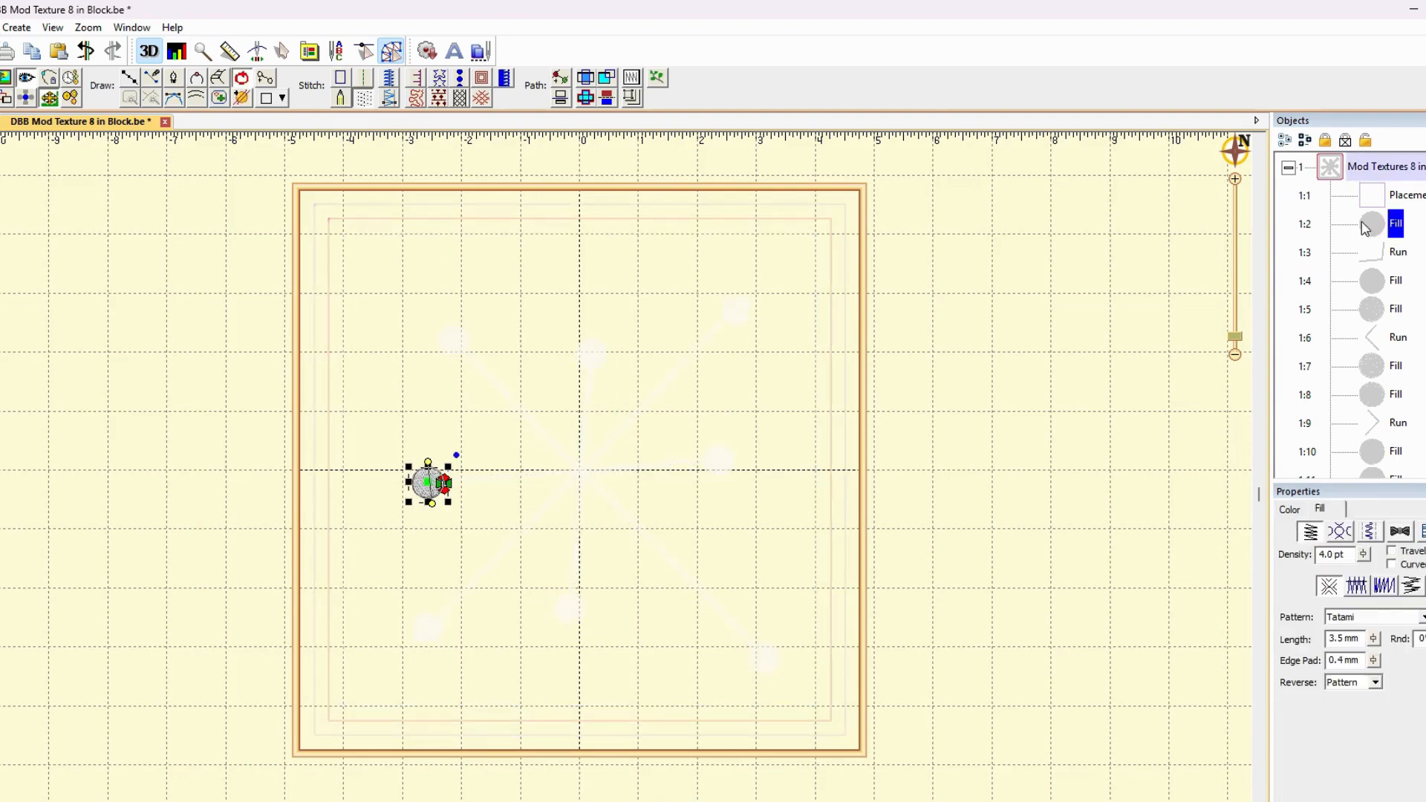
{"action": "scroll", "coordinate": [1369, 234], "scroll_direction": "down", "scroll_amount": 2}
{"action": "left_click", "coordinate": [1381, 394], "text": "shift"}
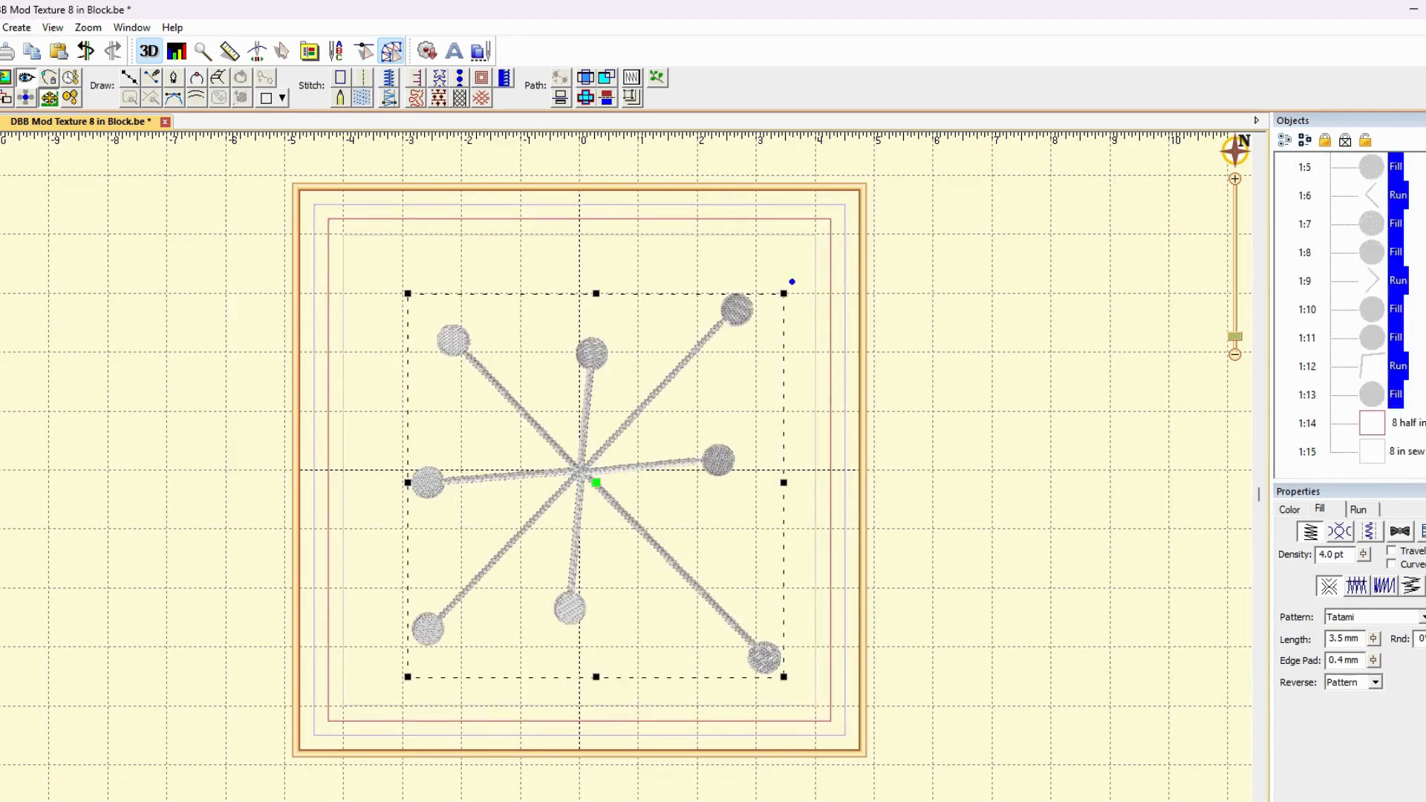
{"action": "left_click", "coordinate": [0, 28]}
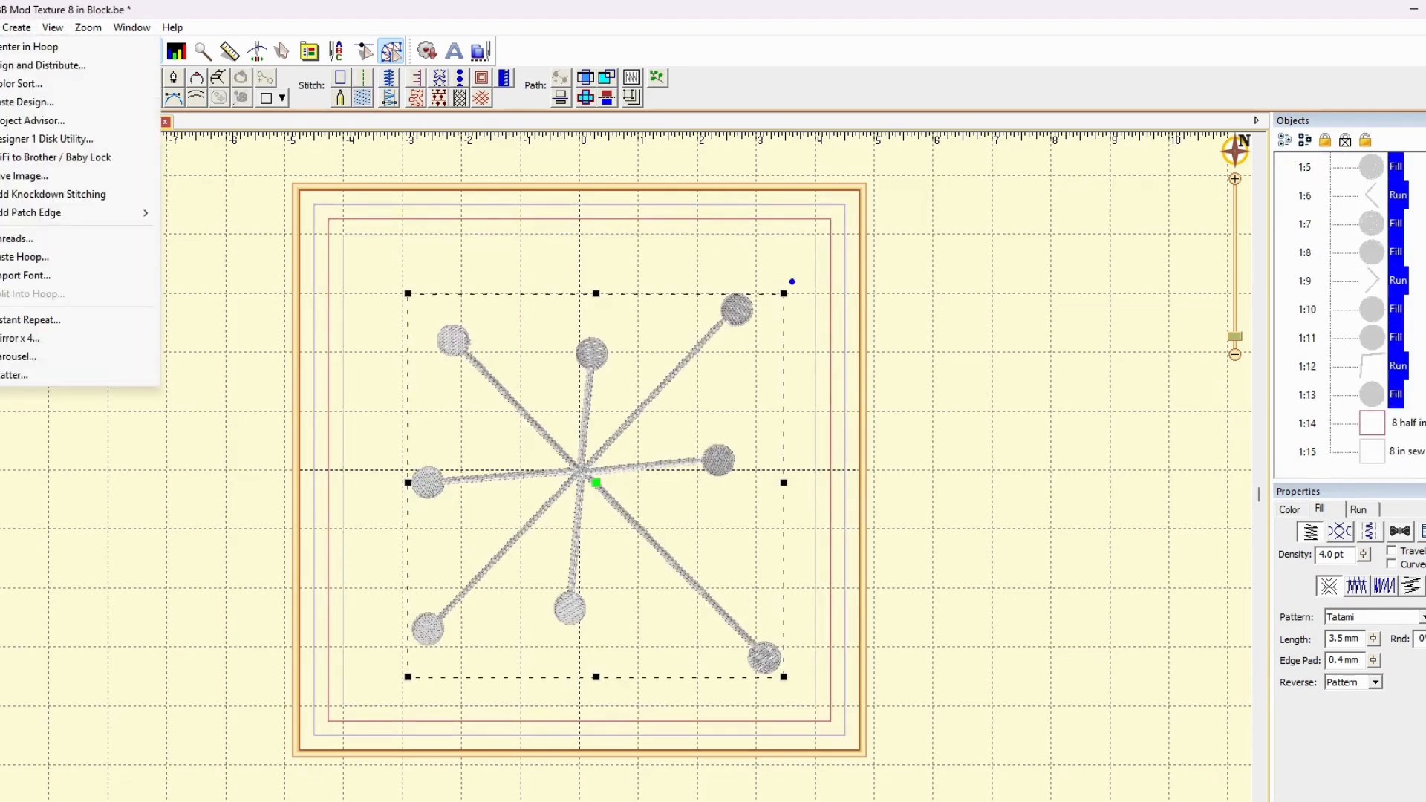
{"action": "left_click", "coordinate": [68, 196]}
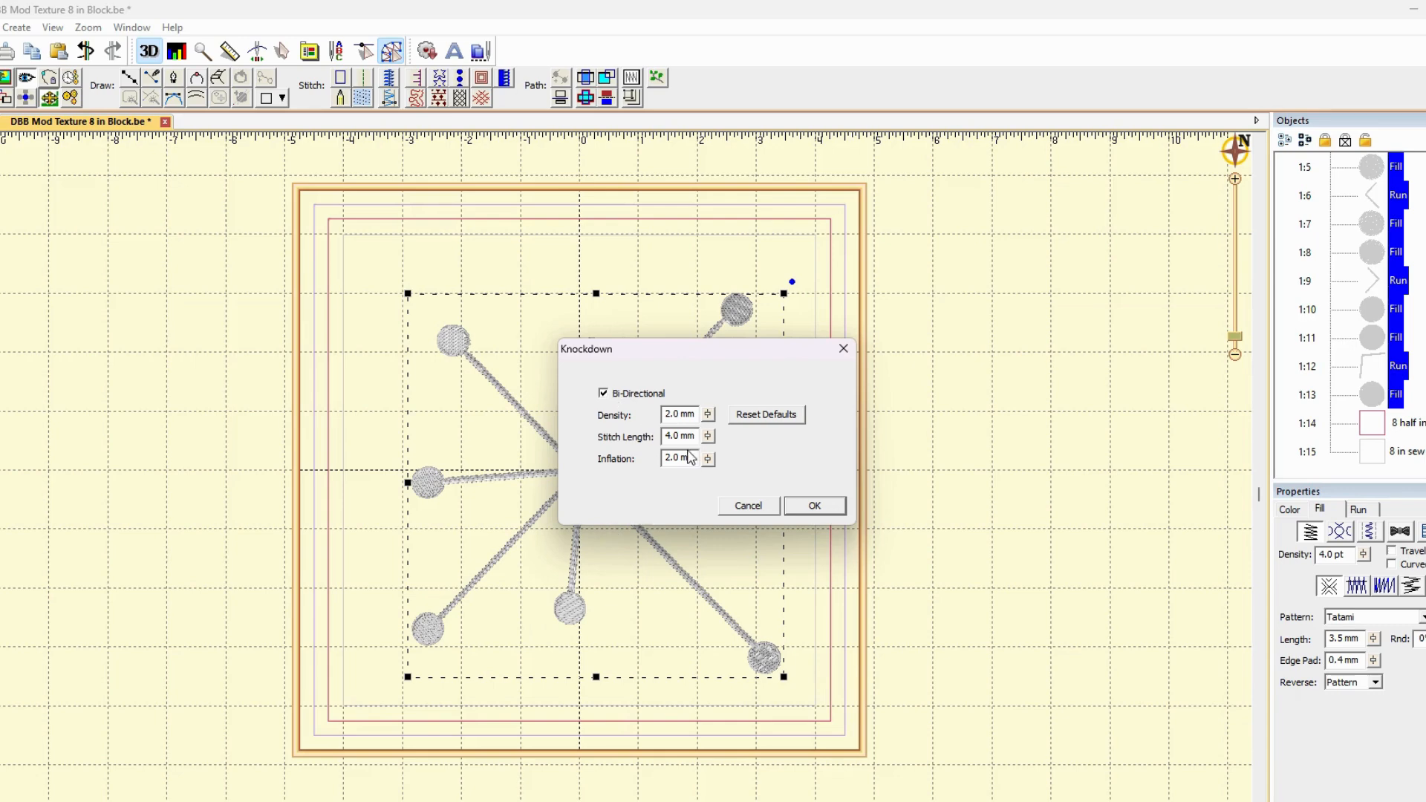
{"action": "left_click_drag", "start_coordinate": [697, 457], "coordinate": [628, 461]}
{"action": "type", "text": "1"}
{"action": "left_click", "coordinate": [815, 506]}
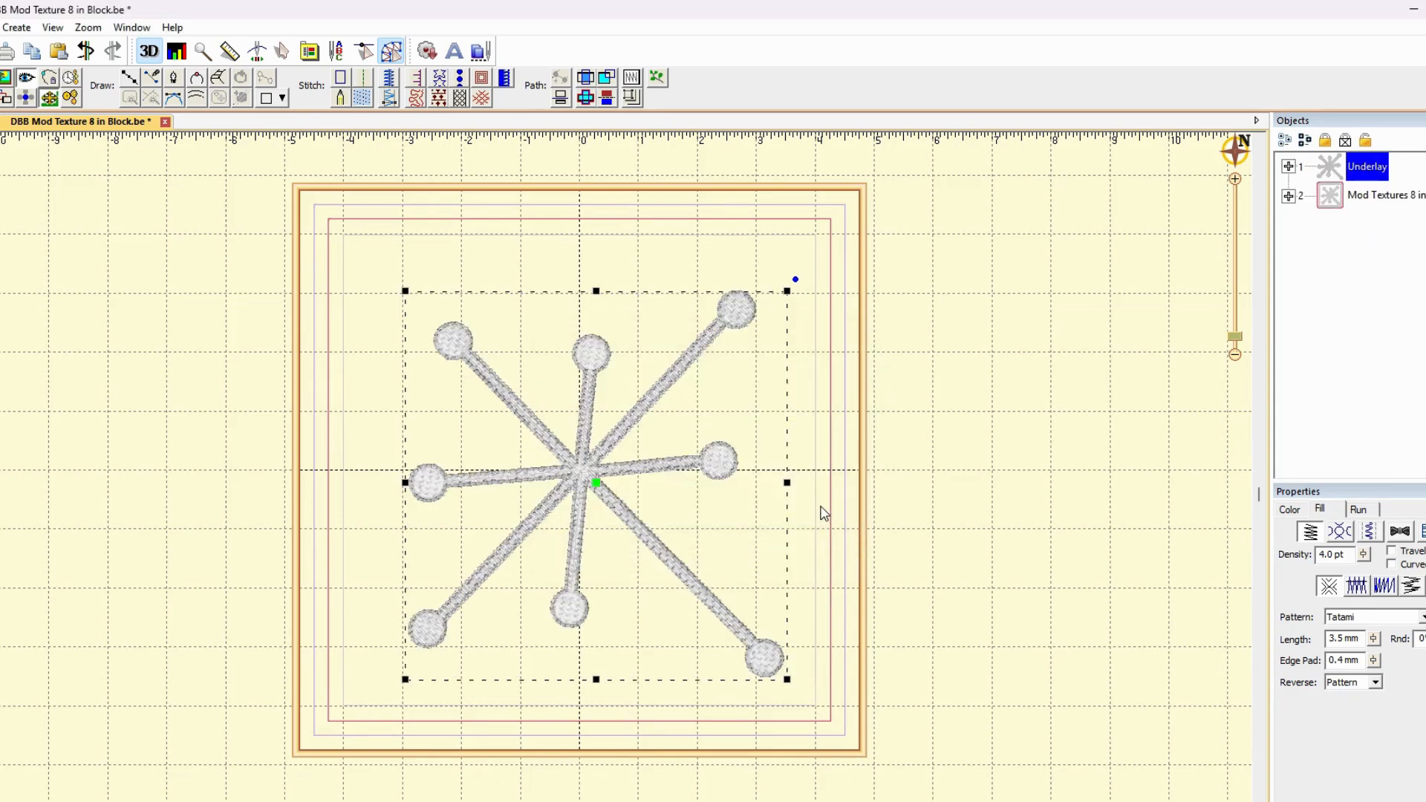
{"action": "left_click", "coordinate": [1046, 413]}
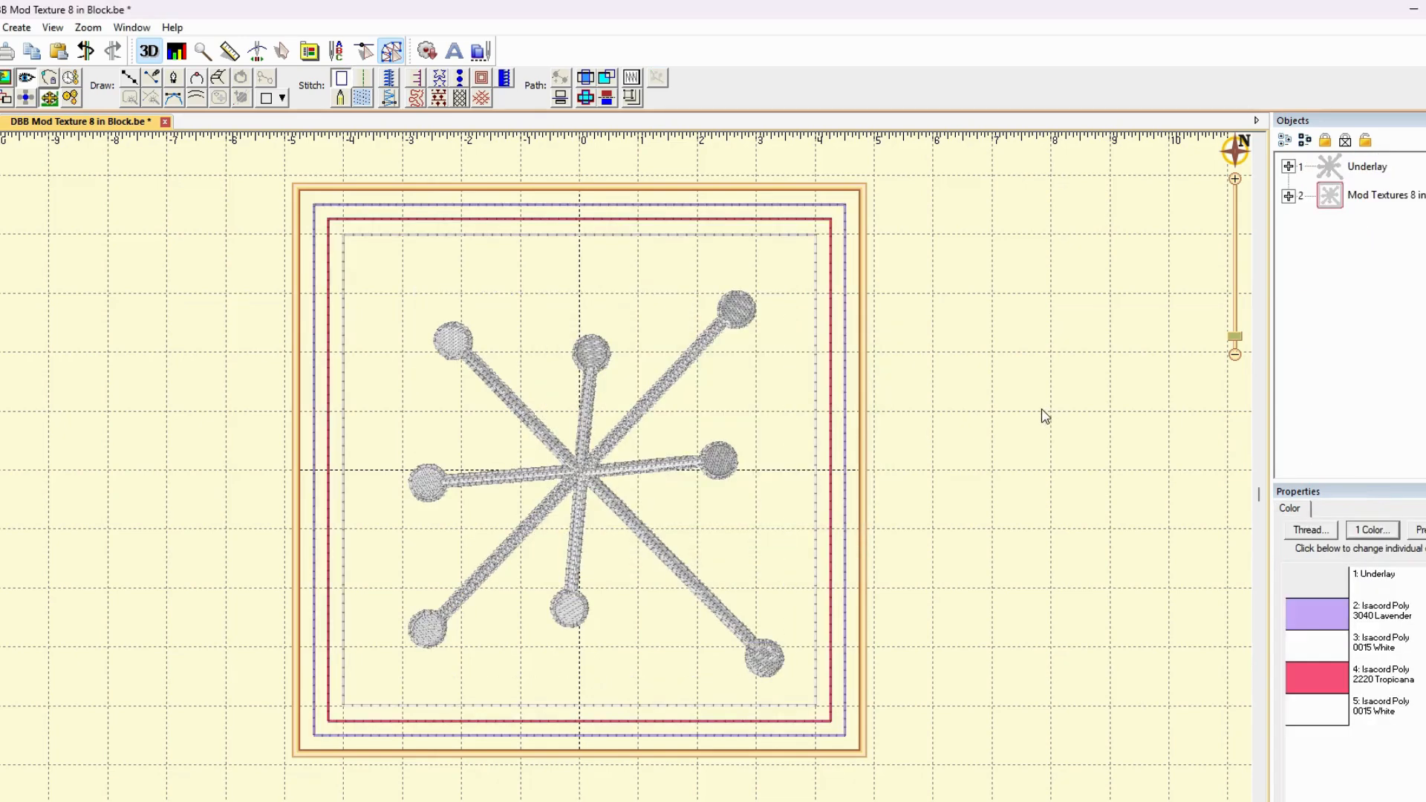
- Change the underlay's thread color to Isacord Poly 3355 Dark Indigo
{"action": "left_click", "coordinate": [1337, 181]}
{"action": "left_click", "coordinate": [1289, 510]}
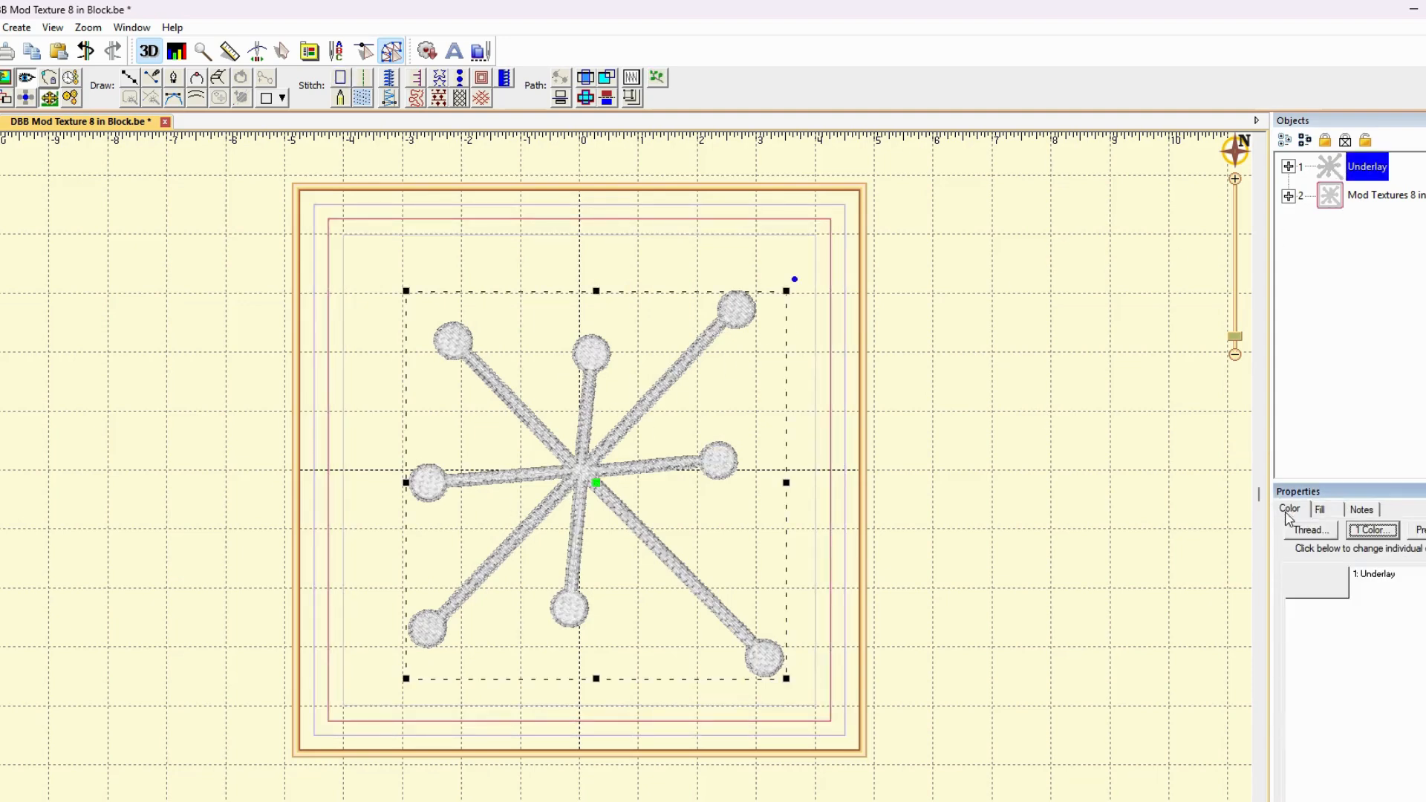
{"action": "left_click", "coordinate": [1319, 591]}
{"action": "scroll", "coordinate": [595, 573], "scroll_direction": "down", "scroll_amount": 2}
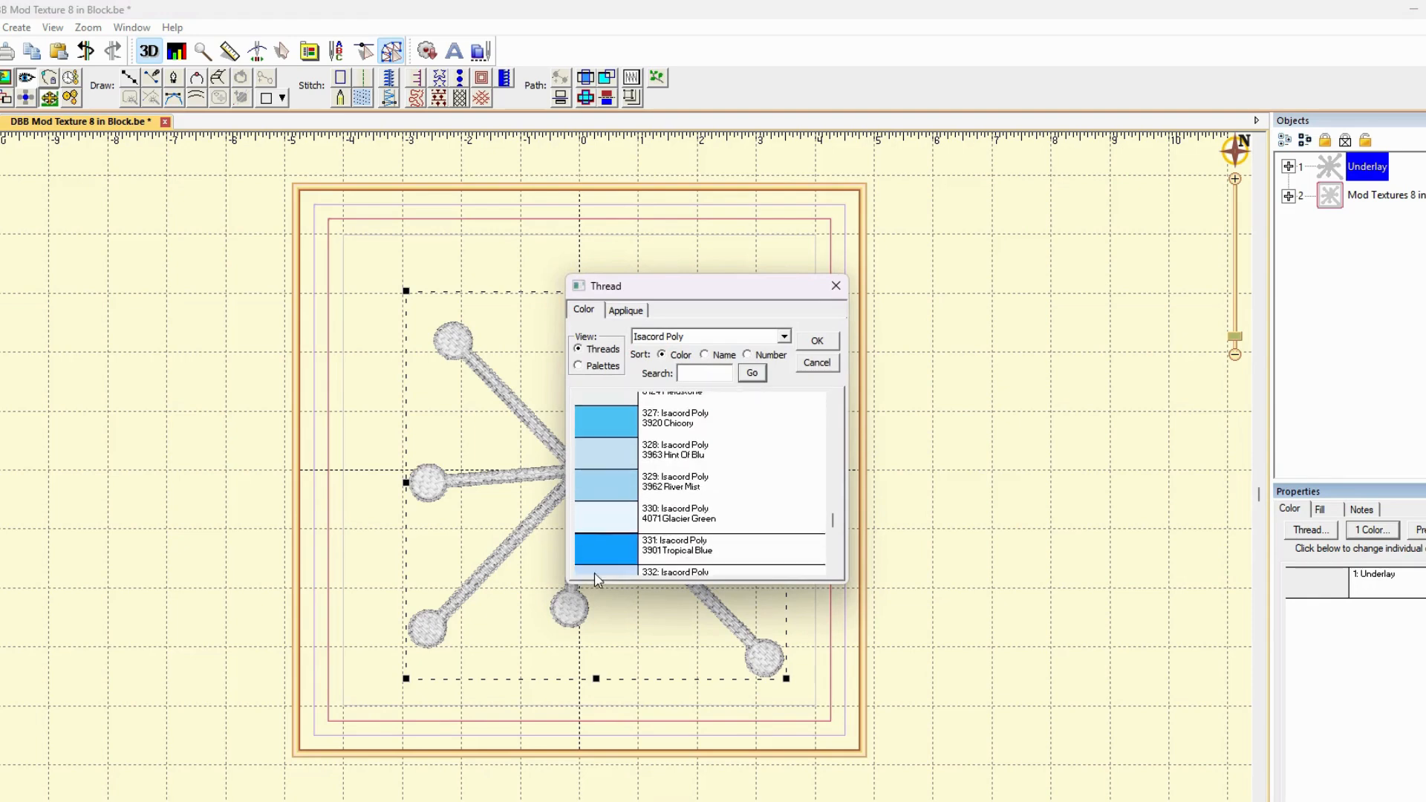
{"action": "scroll", "coordinate": [669, 513], "scroll_direction": "down", "scroll_amount": 10}
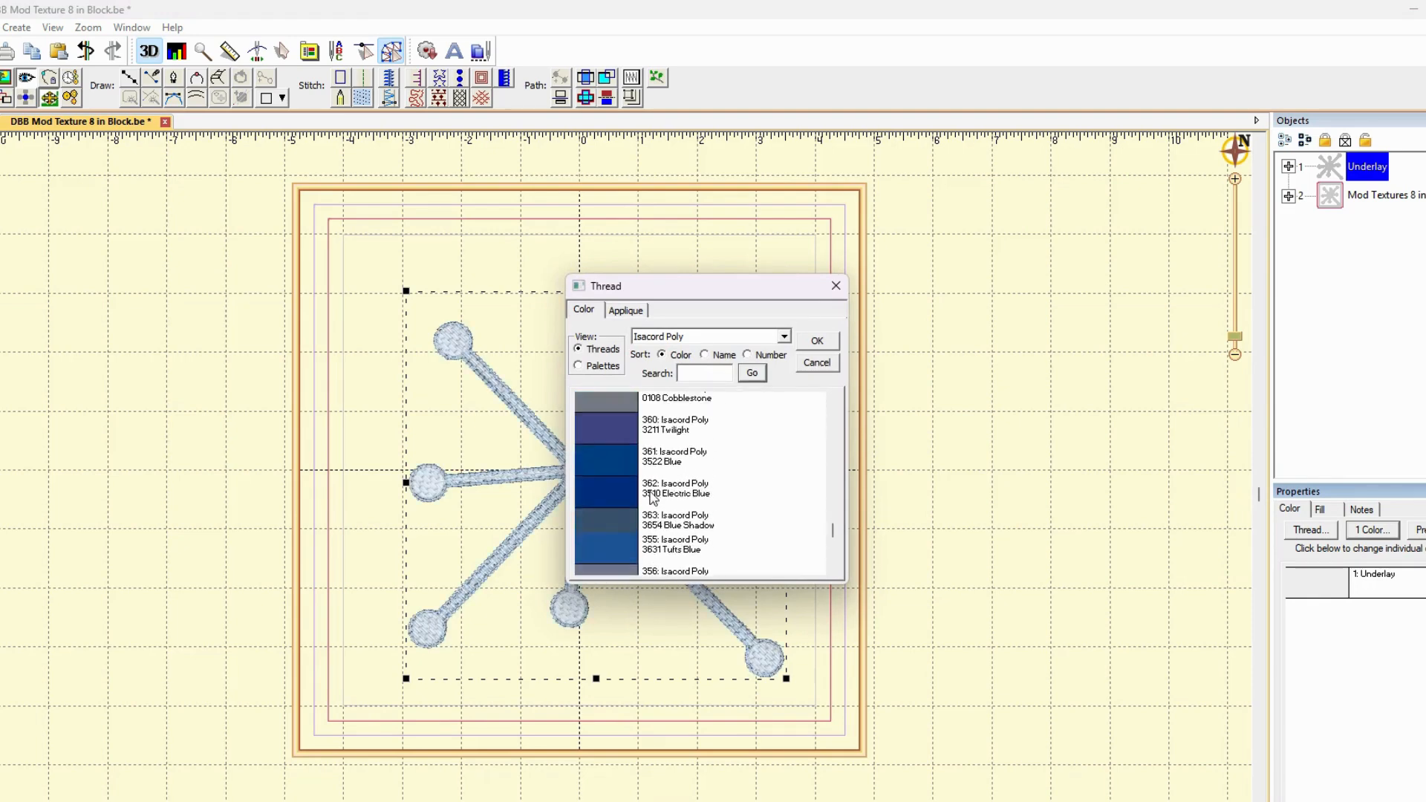
{"action": "scroll", "coordinate": [654, 498], "scroll_direction": "up", "scroll_amount": 1}
{"action": "left_click", "coordinate": [620, 470]}
{"action": "left_click", "coordinate": [818, 340]}
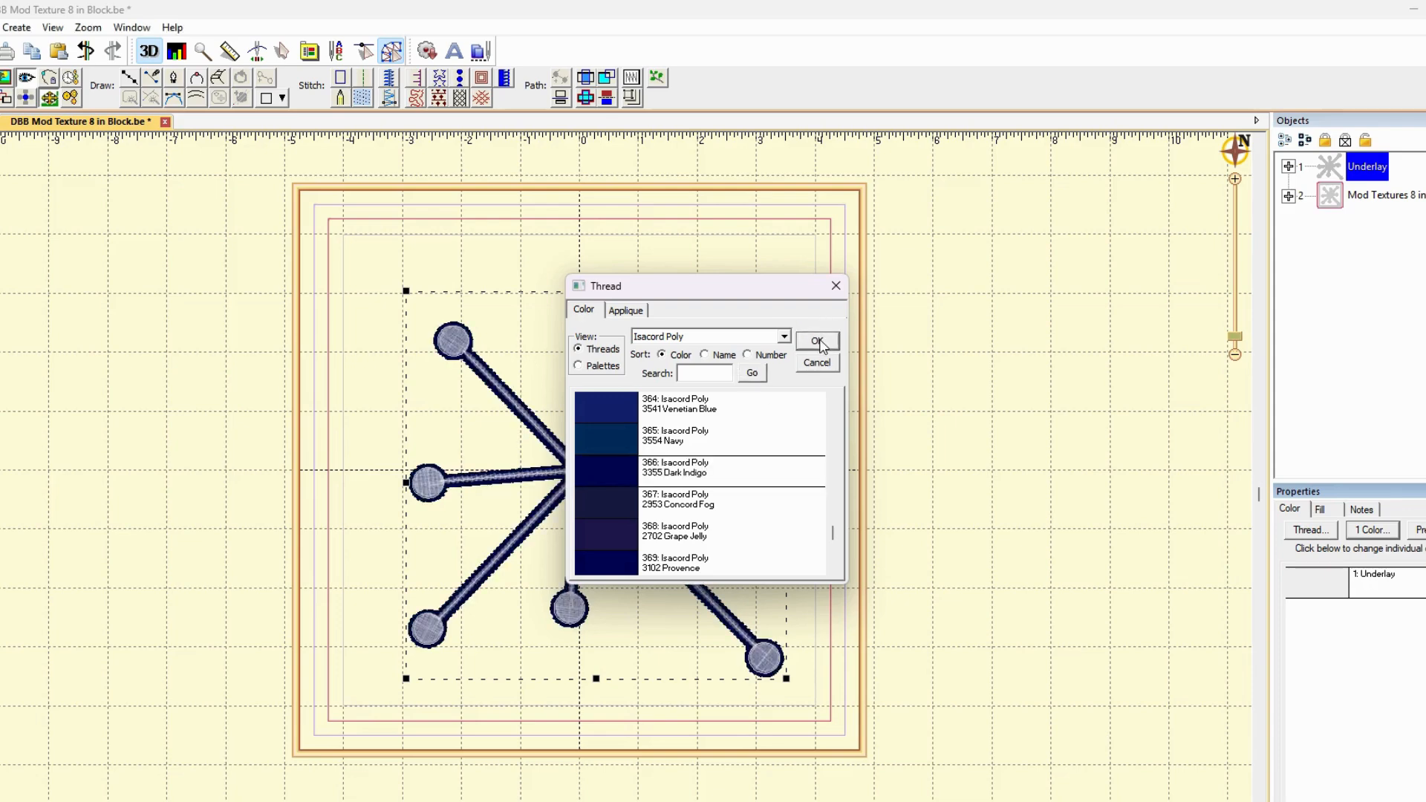
{"action": "left_click", "coordinate": [1085, 403]}
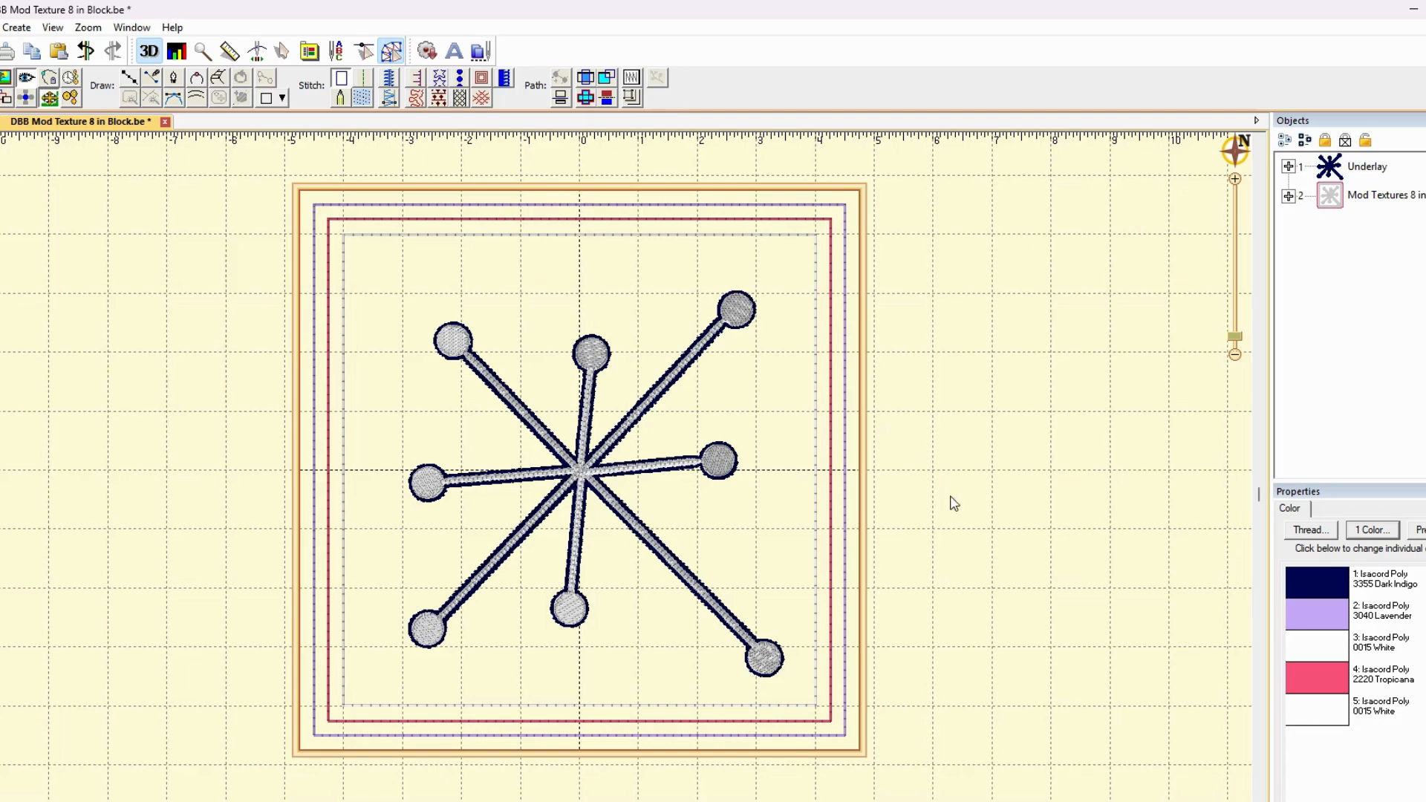
- Move the placement line to the start of the underlay group so that it sews before the knockdown stitching
{"action": "left_click", "coordinate": [1289, 166]}
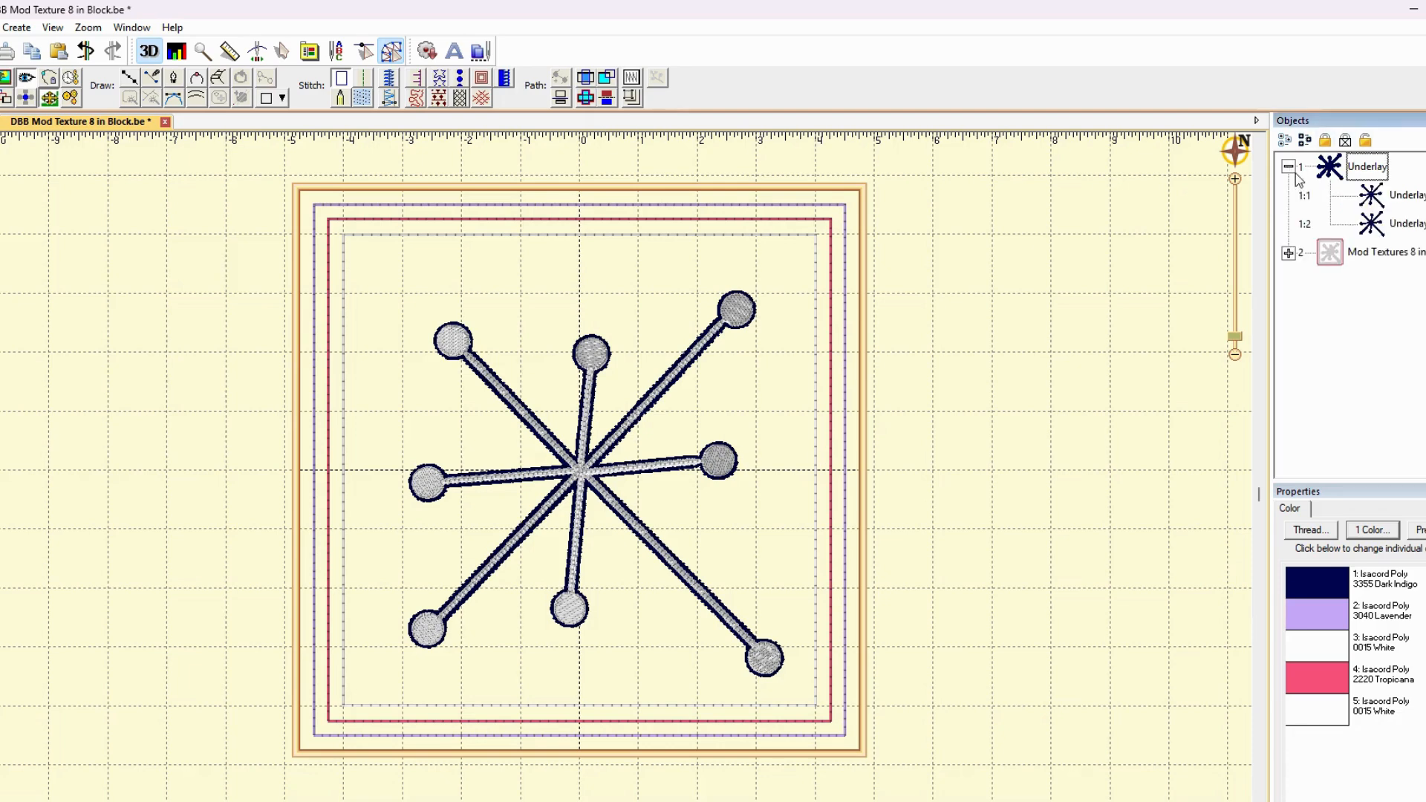
{"action": "left_click", "coordinate": [1289, 253]}
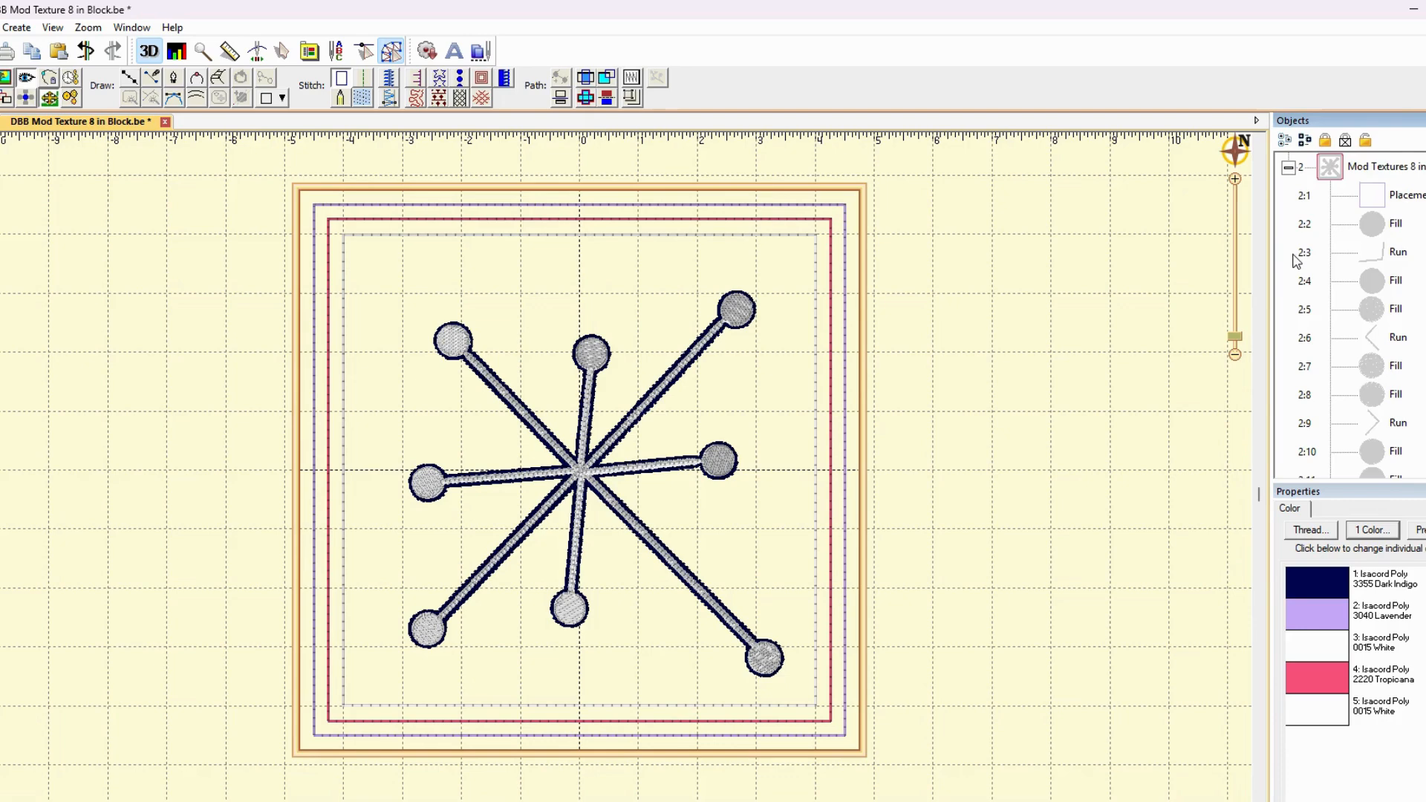
{"action": "scroll", "coordinate": [1363, 324], "scroll_direction": "down", "scroll_amount": 1}
{"action": "scroll", "coordinate": [1365, 330], "scroll_direction": "up", "scroll_amount": 2}
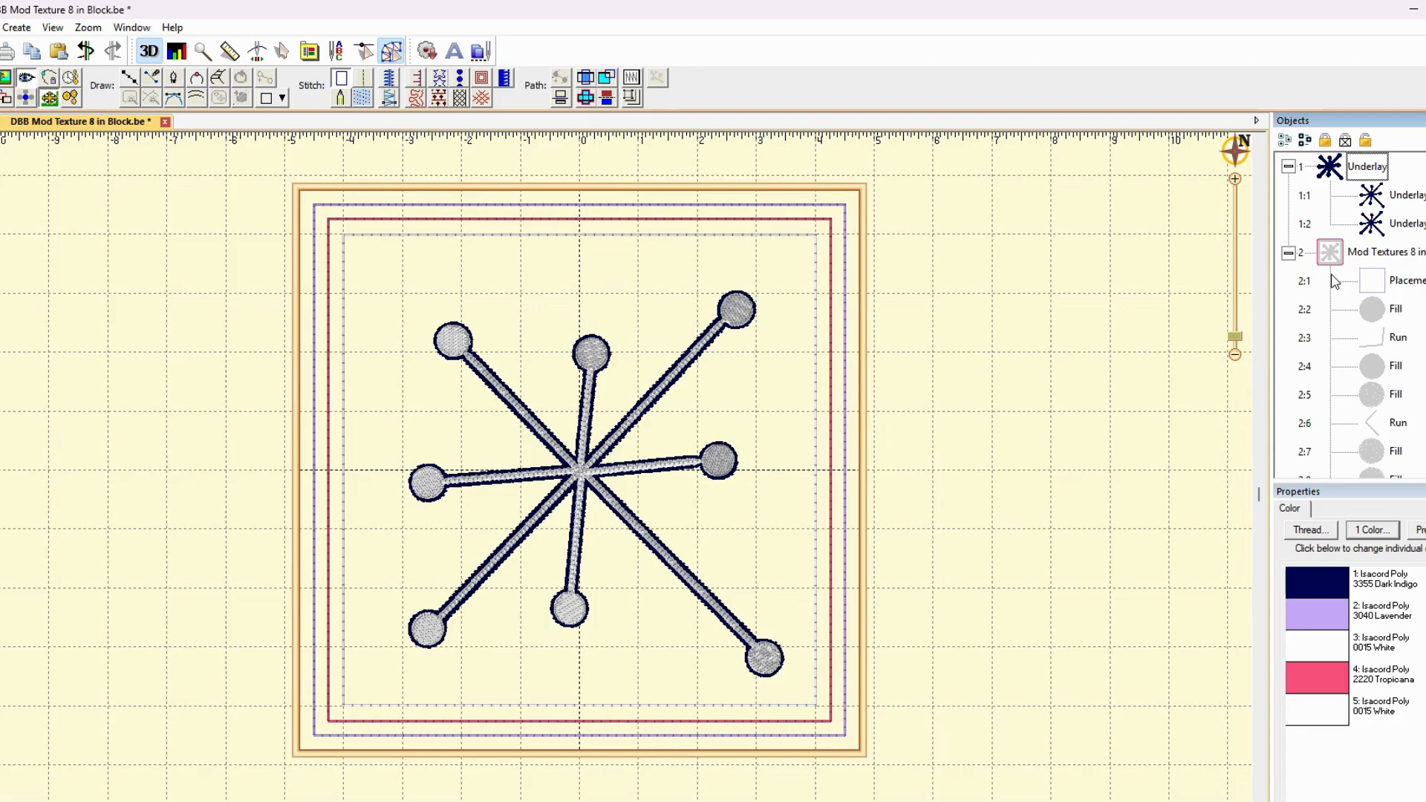
{"action": "left_click", "coordinate": [1370, 282]}
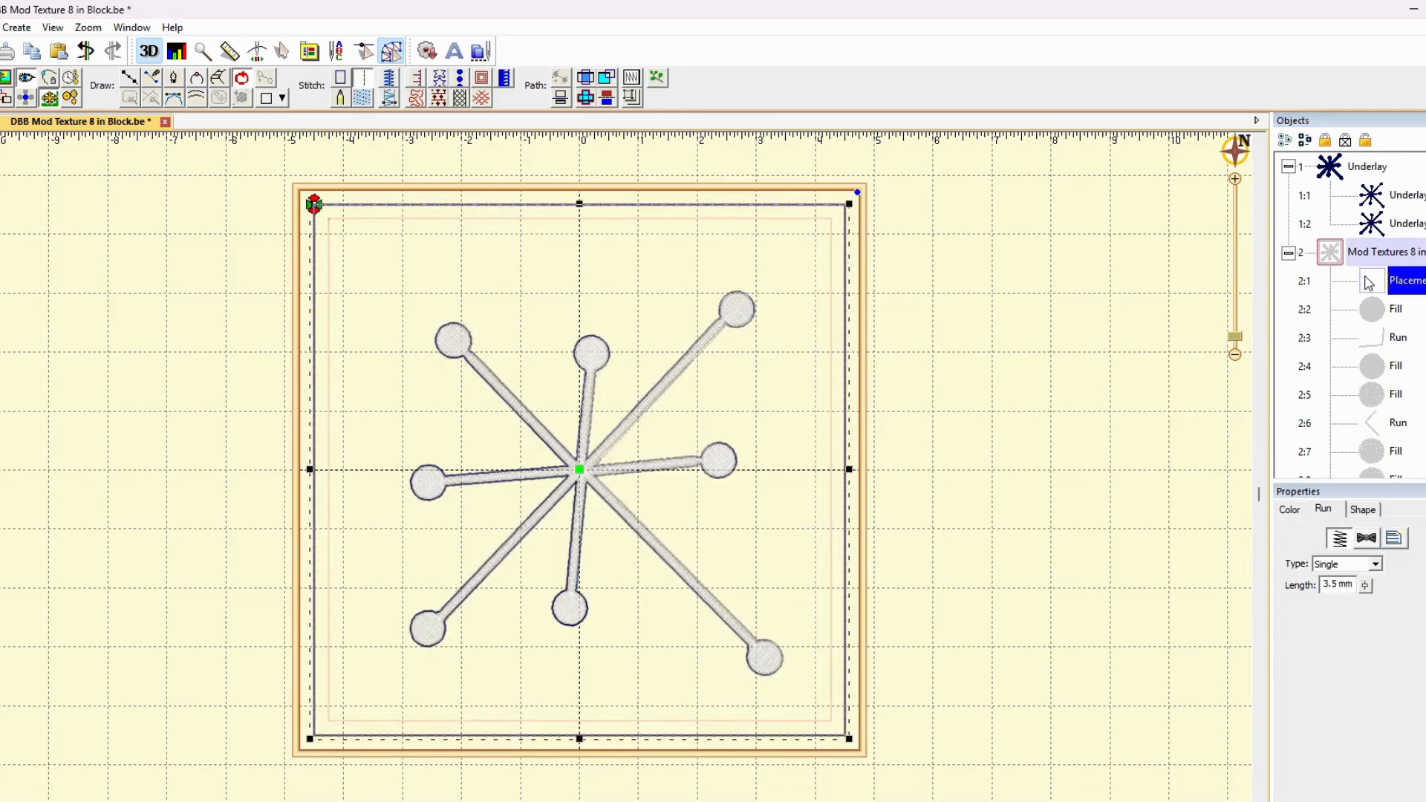
{"action": "left_click_drag", "start_coordinate": [1370, 282], "coordinate": [1309, 169]}
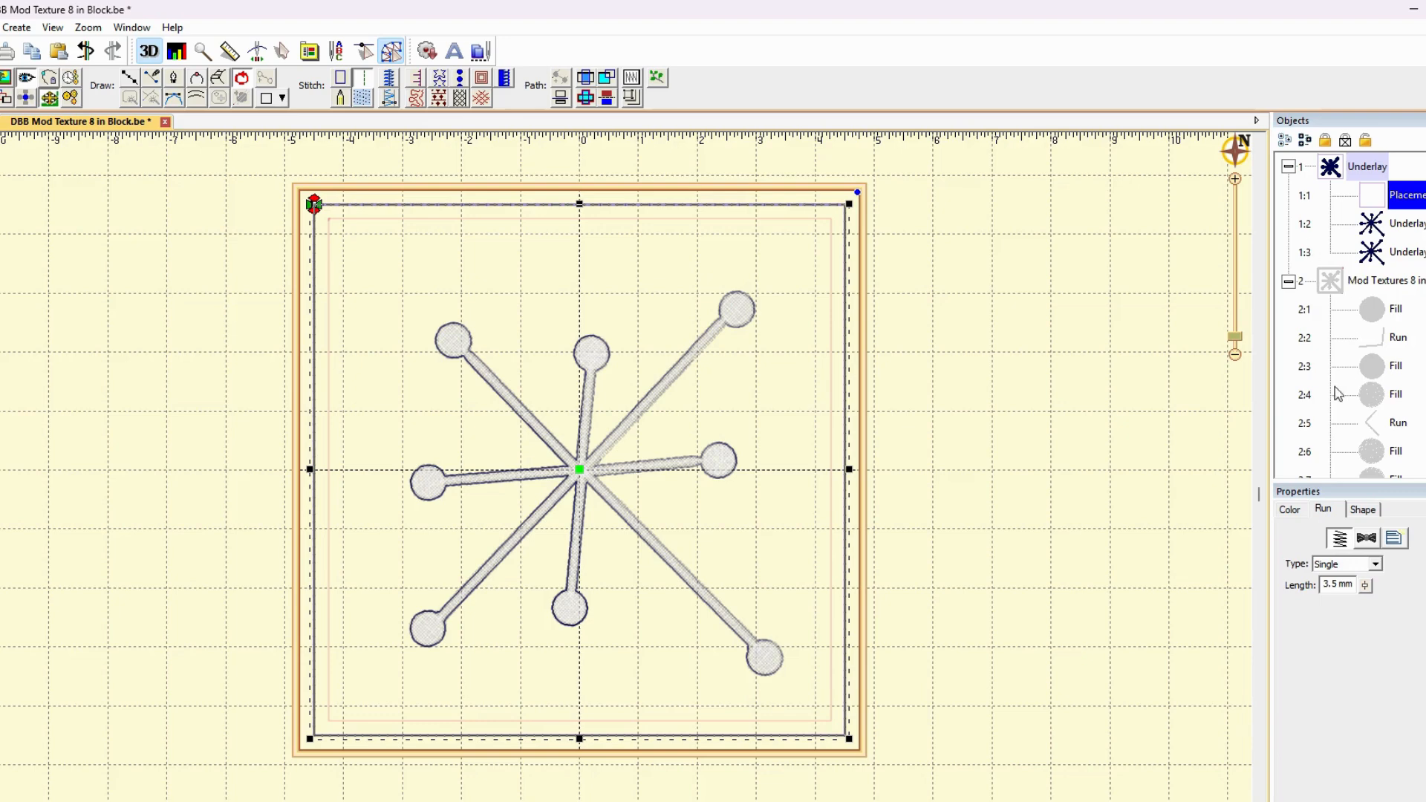
{"action": "scroll", "coordinate": [1024, 428], "scroll_direction": "down", "scroll_amount": 3}
{"action": "scroll", "coordinate": [1023, 428], "scroll_direction": "up", "scroll_amount": 3}
{"action": "left_click", "coordinate": [1023, 429]}
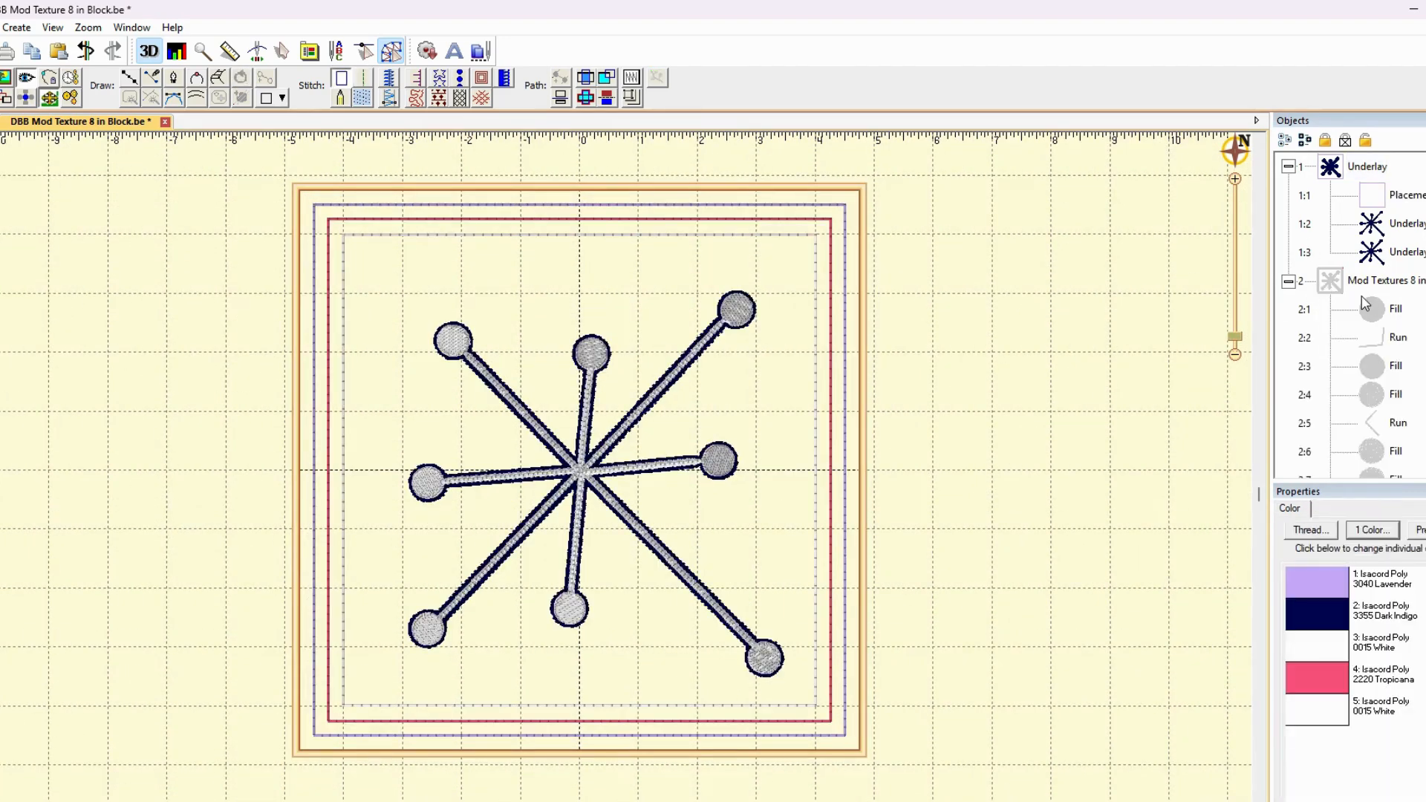
- Combine the underlay group and the Mod Textures group into a single design and check its object order
{"action": "left_click", "coordinate": [1275, 166]}
{"action": "key", "text": "ctrl+a"}
{"action": "left_click", "coordinate": [18, 30]}
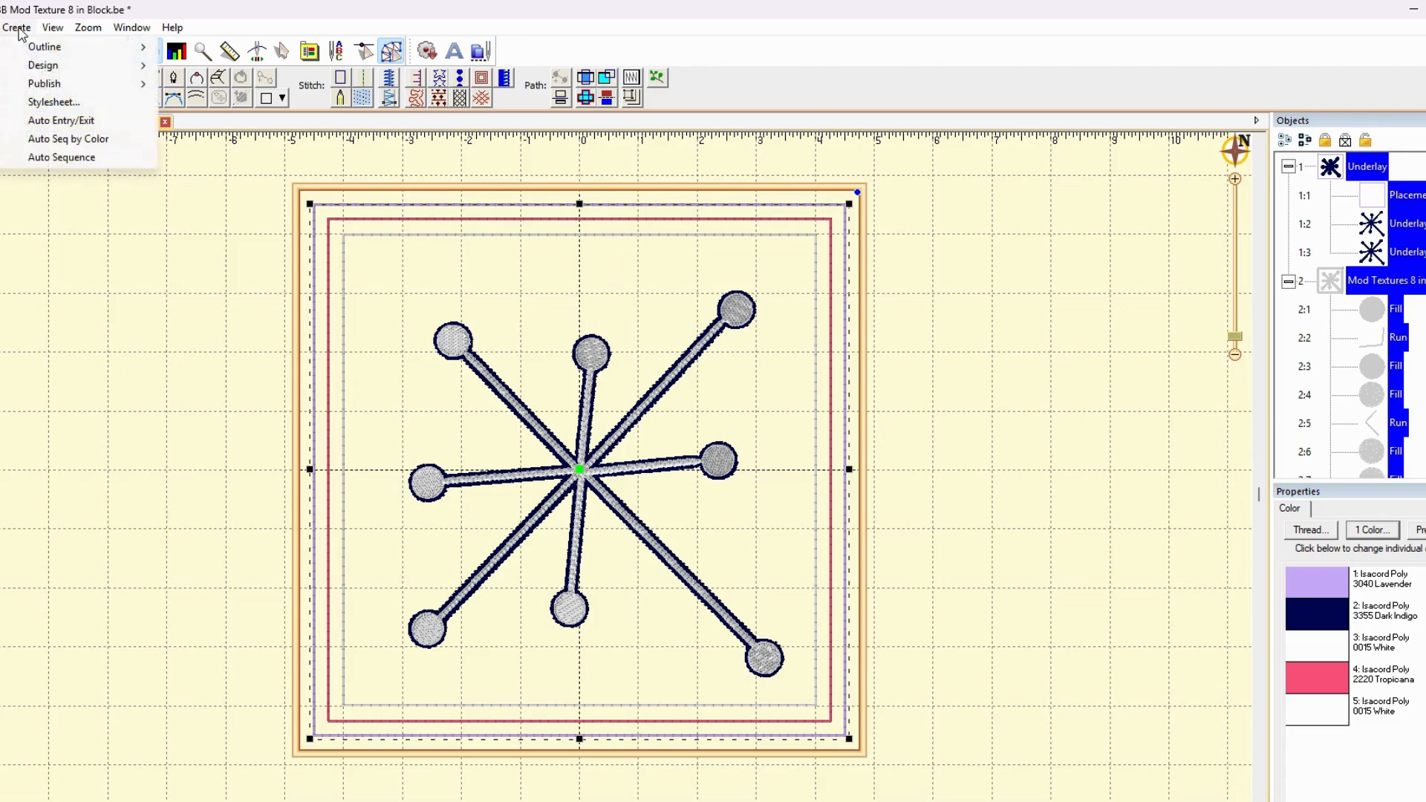
{"action": "mouse_move", "coordinate": [86, 66]}
{"action": "left_click", "coordinate": [210, 104]}
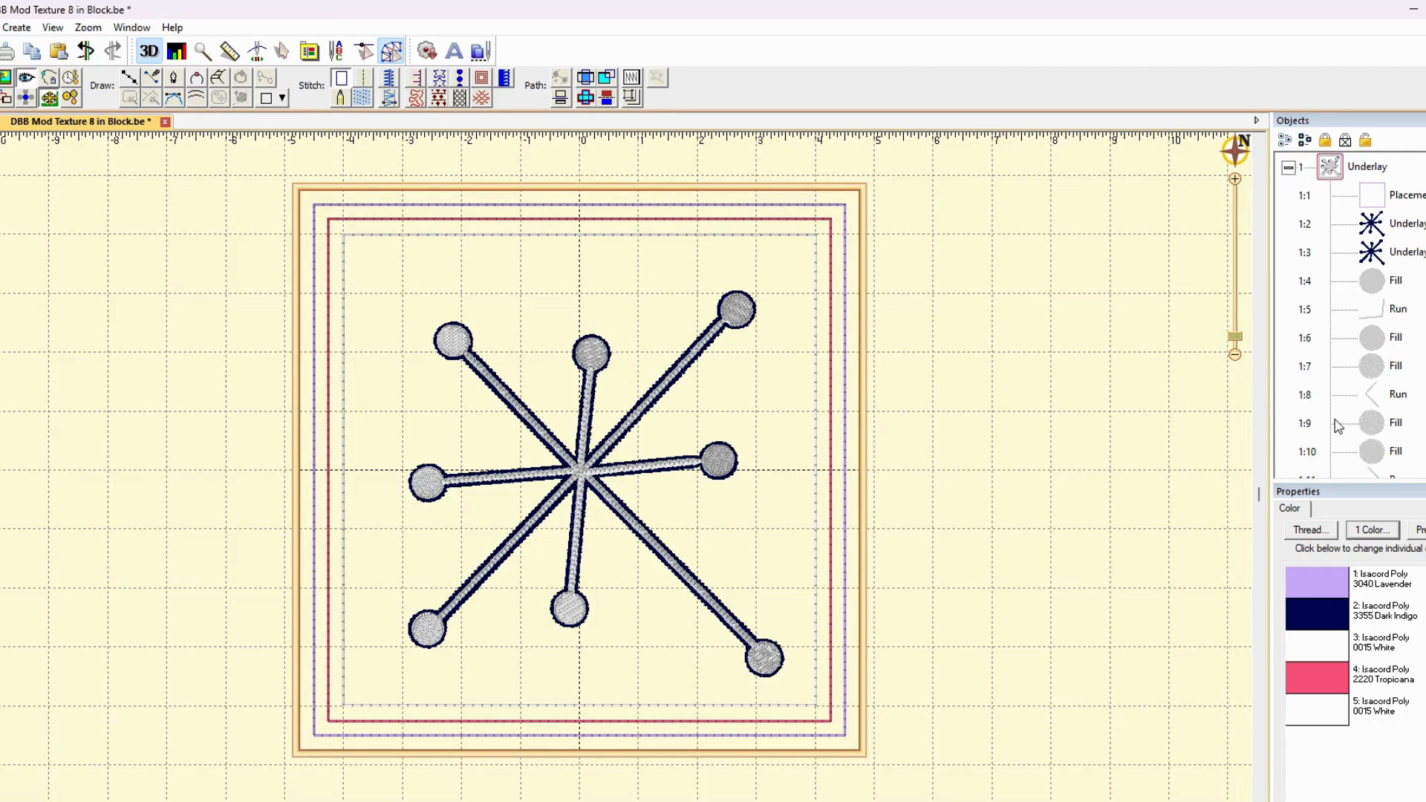
{"action": "scroll", "coordinate": [1336, 399], "scroll_direction": "down", "scroll_amount": 3}
{"action": "scroll", "coordinate": [1335, 399], "scroll_direction": "up", "scroll_amount": 3}
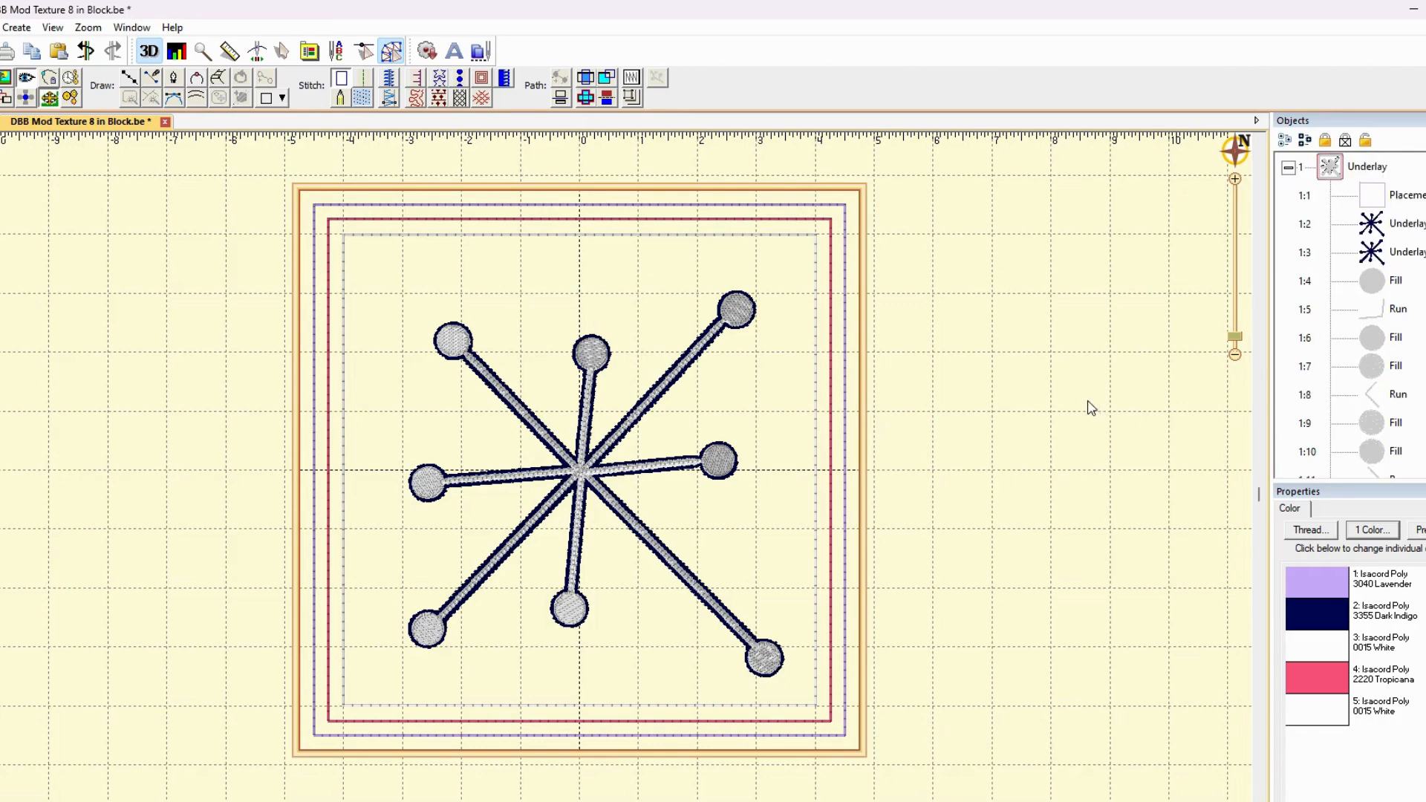